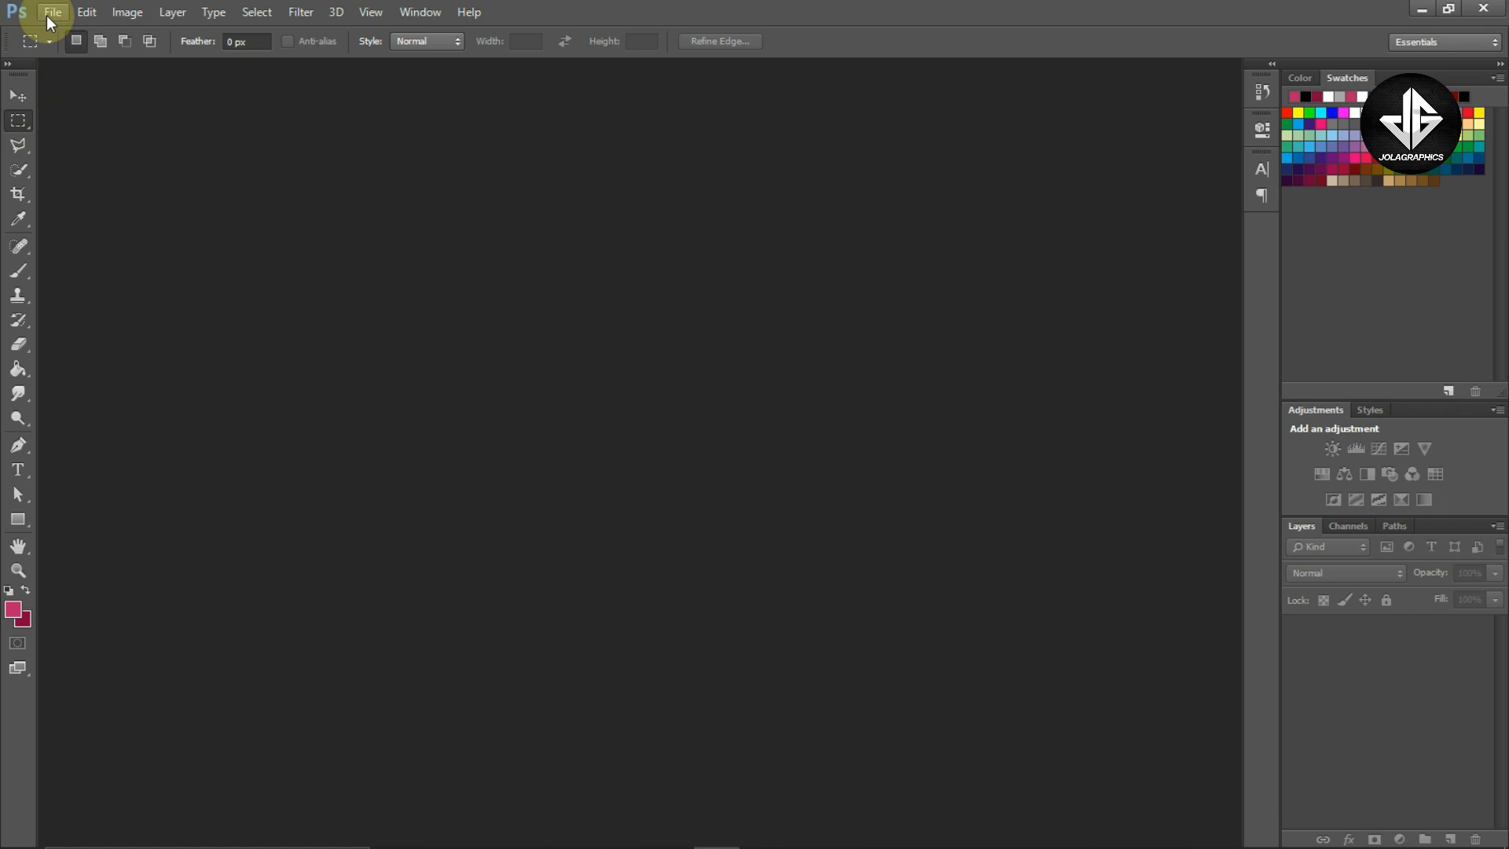
# Create a new document 2000 × 2000 pixels at 300 pixels/inch with a white background
pyautogui.click(49, 15)
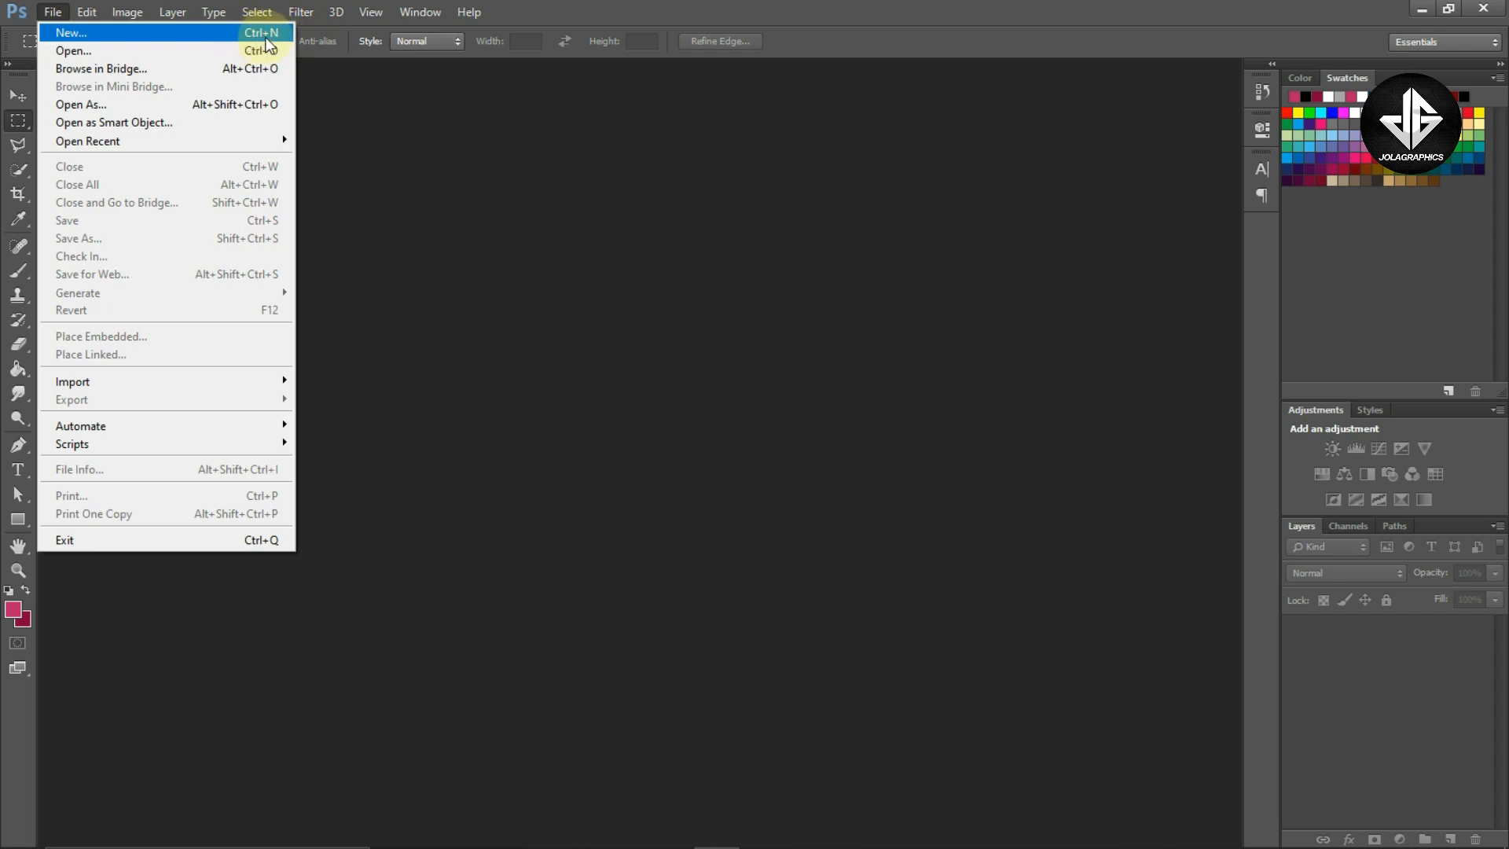
pyautogui.click(185, 35)
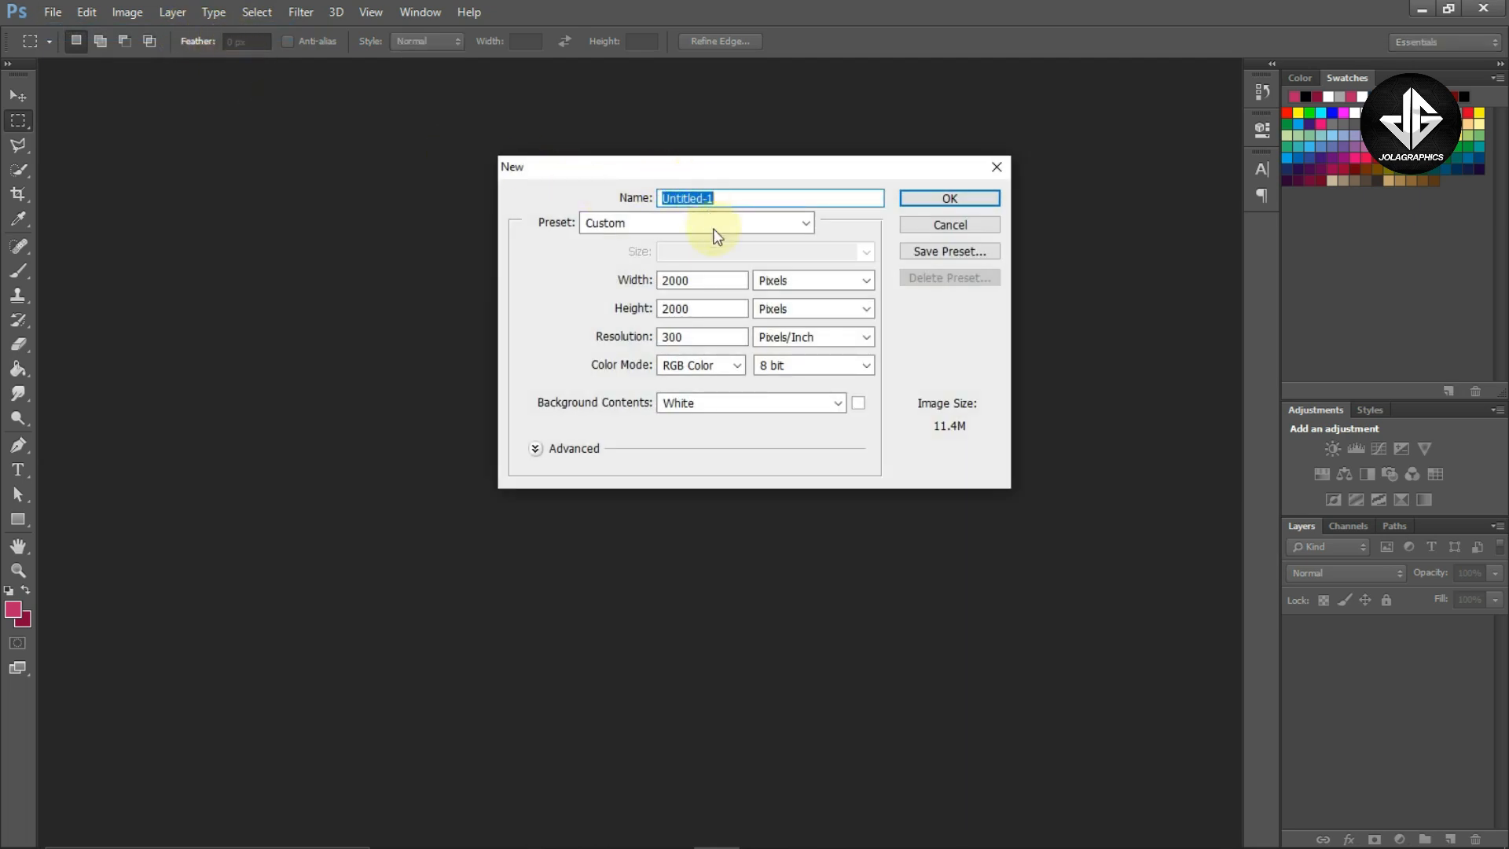
pyautogui.click(668, 279)
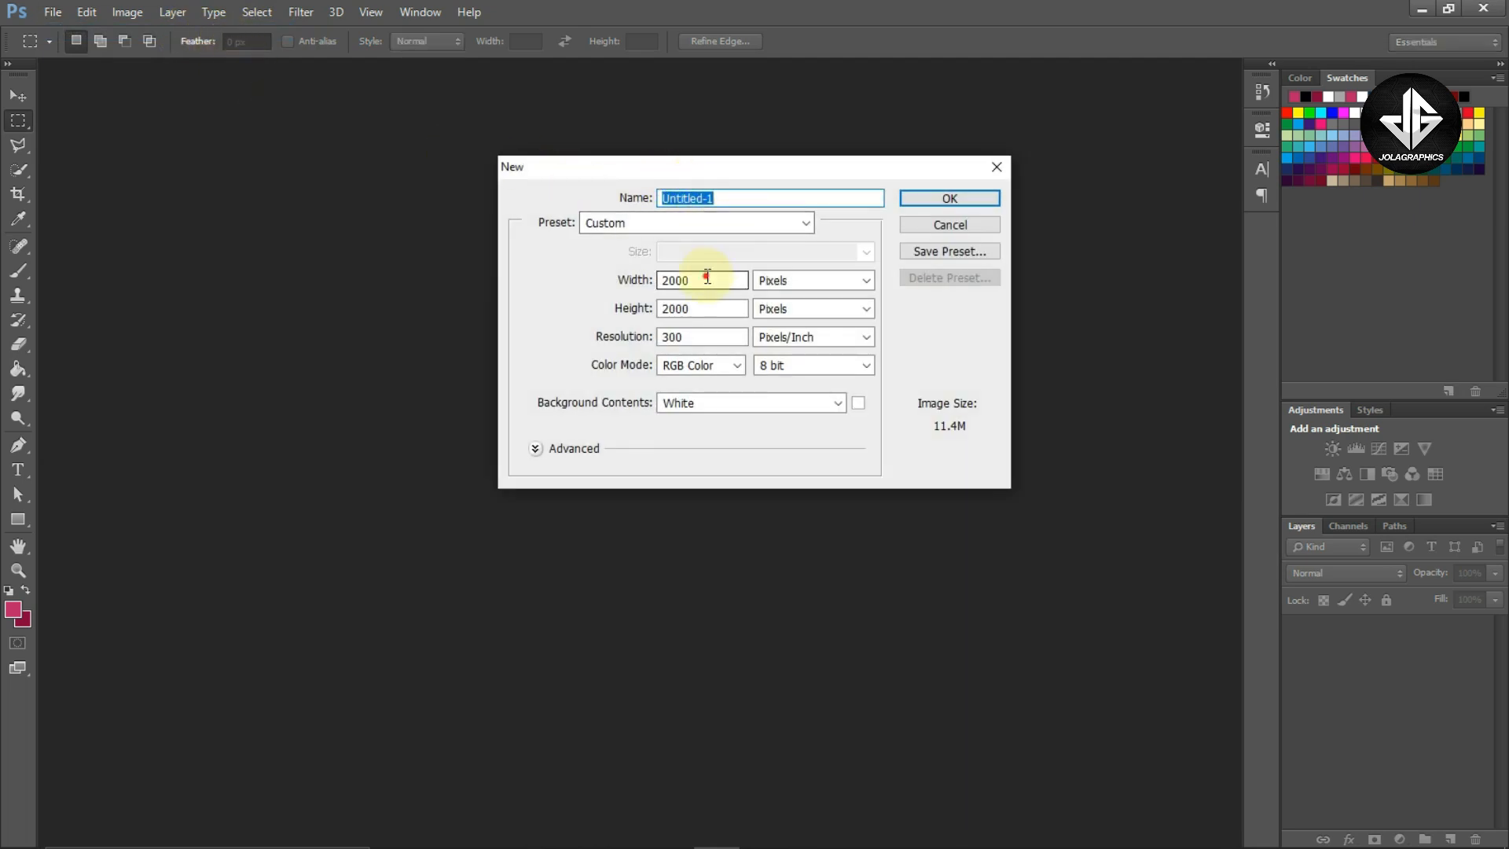
pyautogui.click(675, 307)
pyautogui.click(685, 337)
pyautogui.click(699, 336)
pyautogui.doubleClick(670, 336)
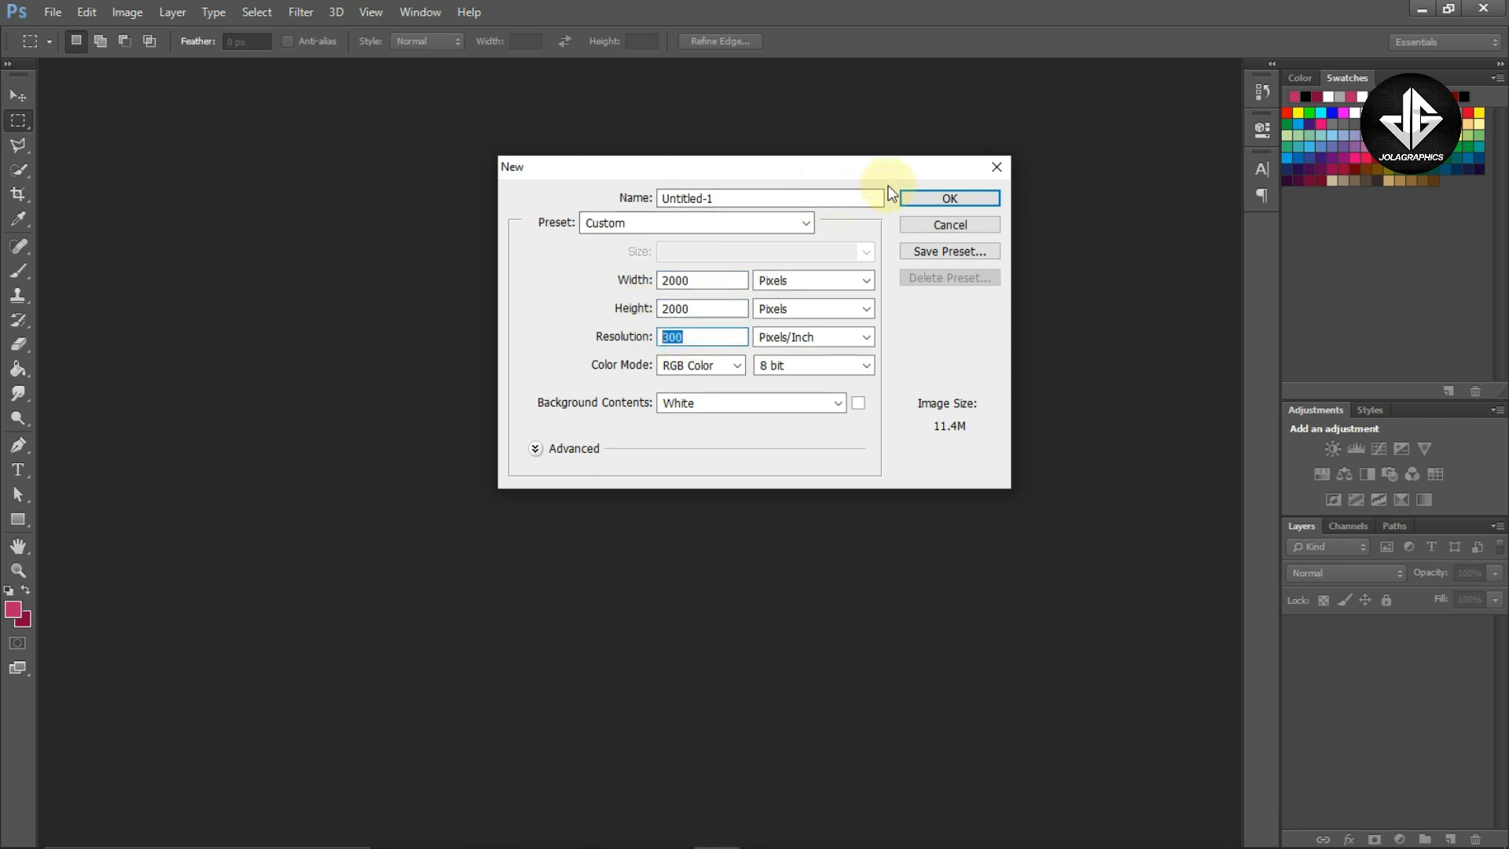
pyautogui.moveTo(896, 172); pyautogui.dragTo(867, 169)
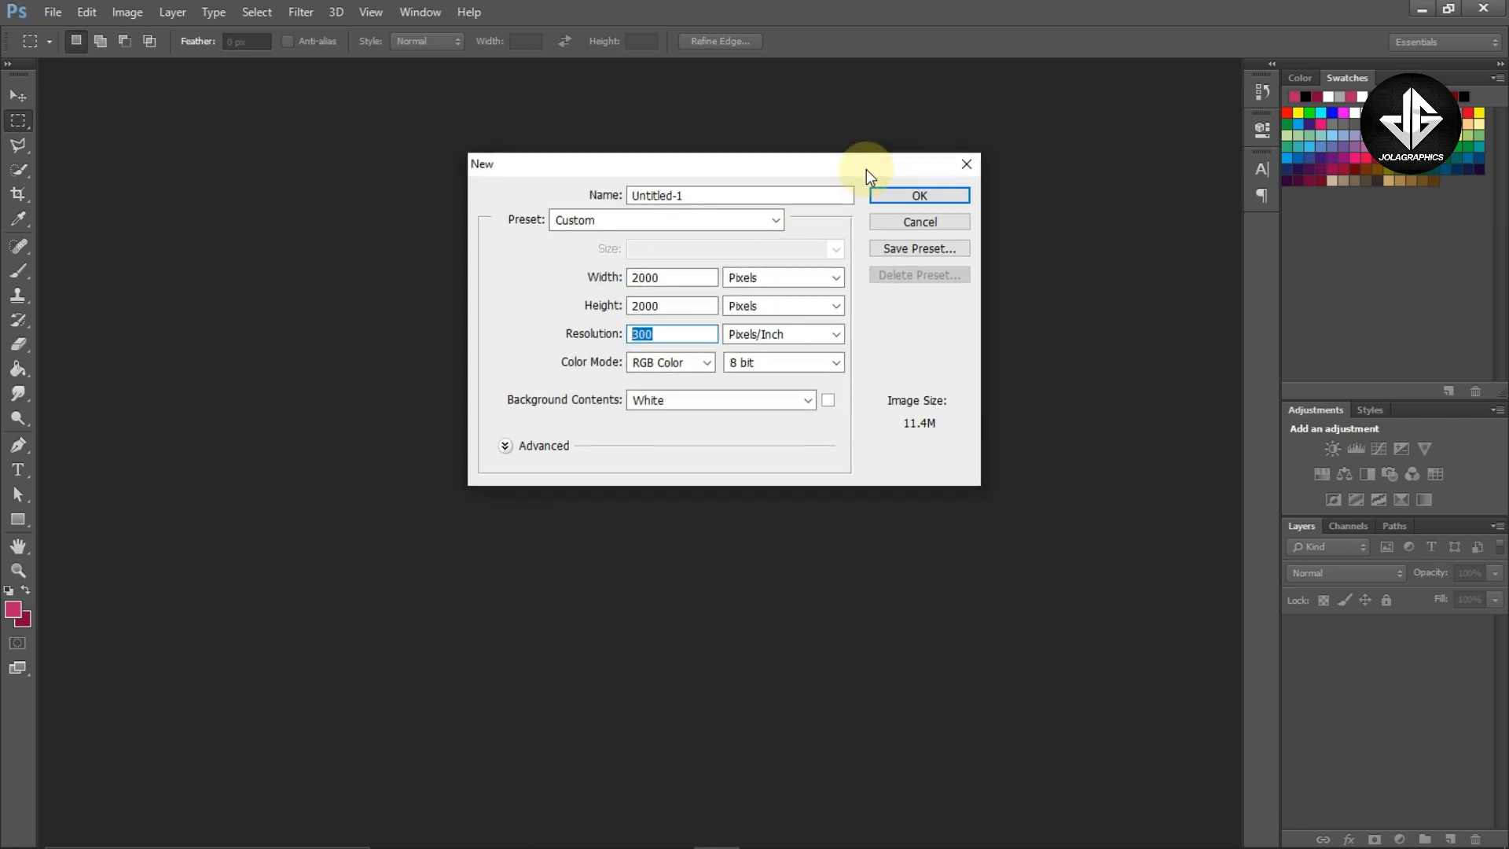
pyautogui.click(904, 202)
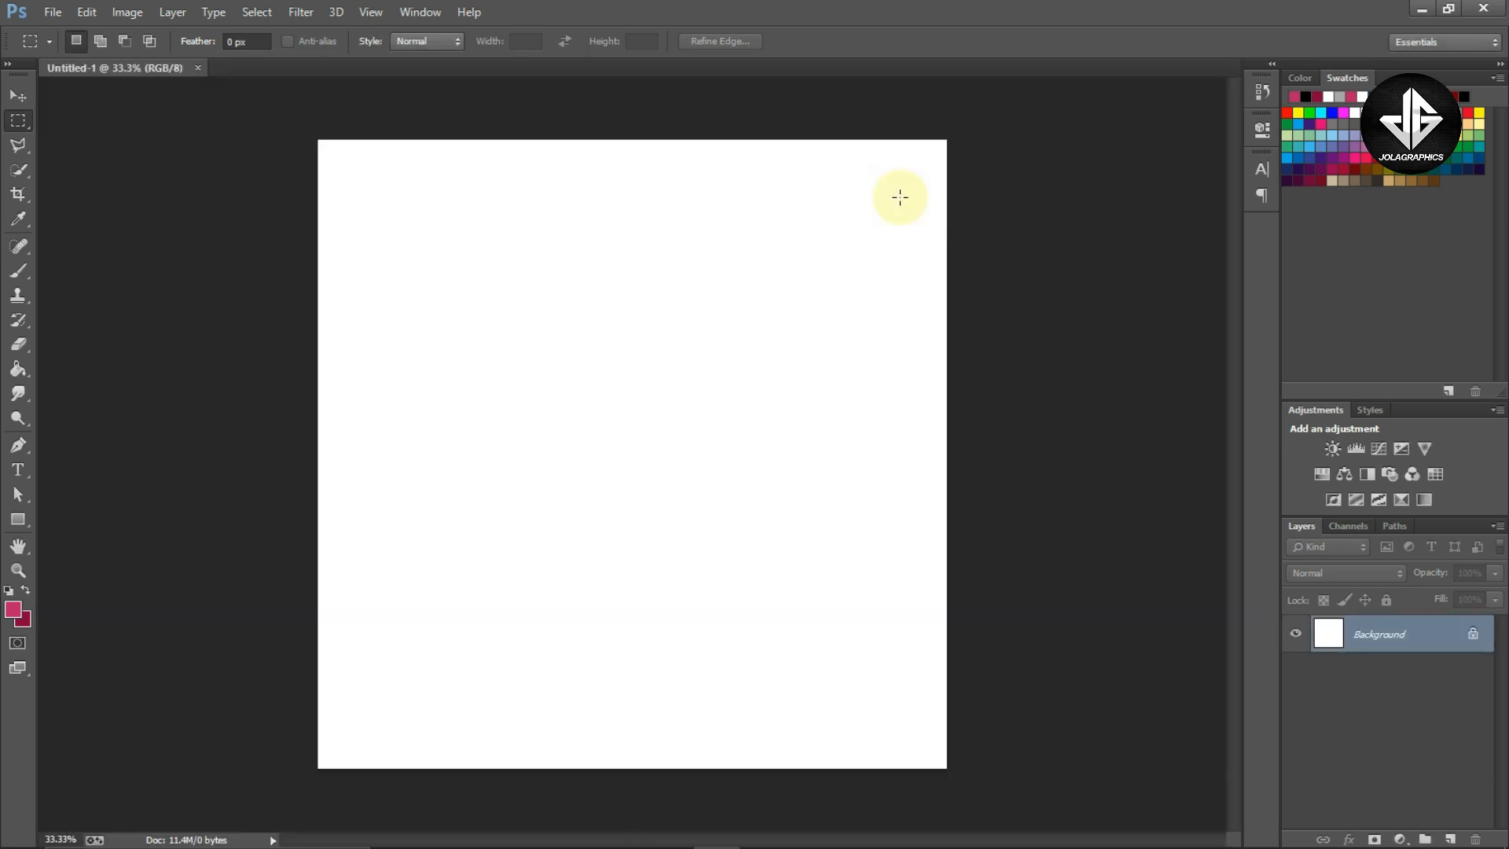
# Review the image files in the Project Files_Jolagraphics folder
pyautogui.press('v')
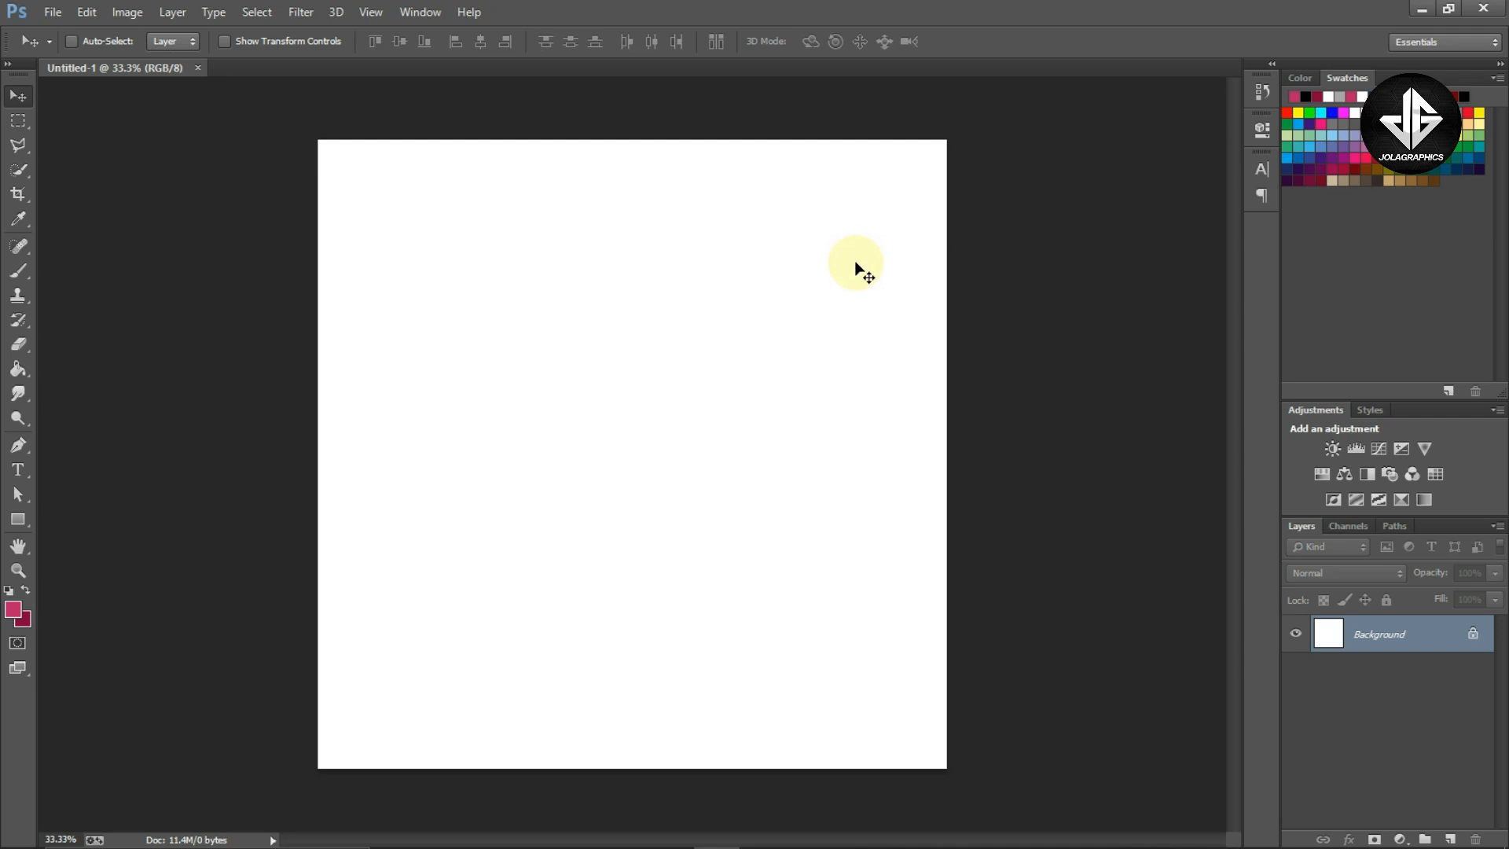
pyautogui.hotkey('alt', 'Tab')
pyautogui.press('Tab')
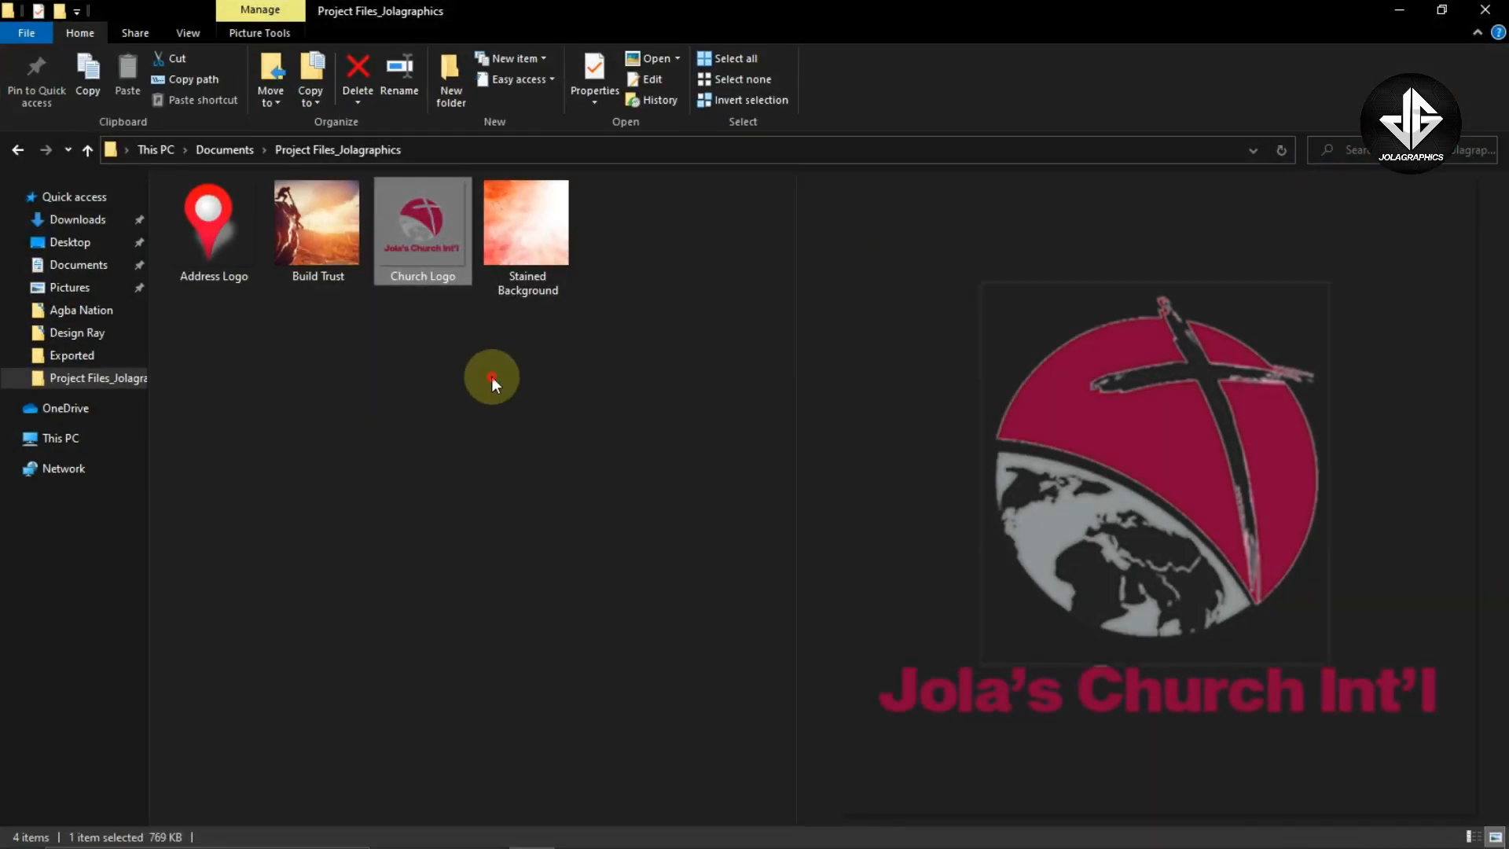
pyautogui.click(492, 376)
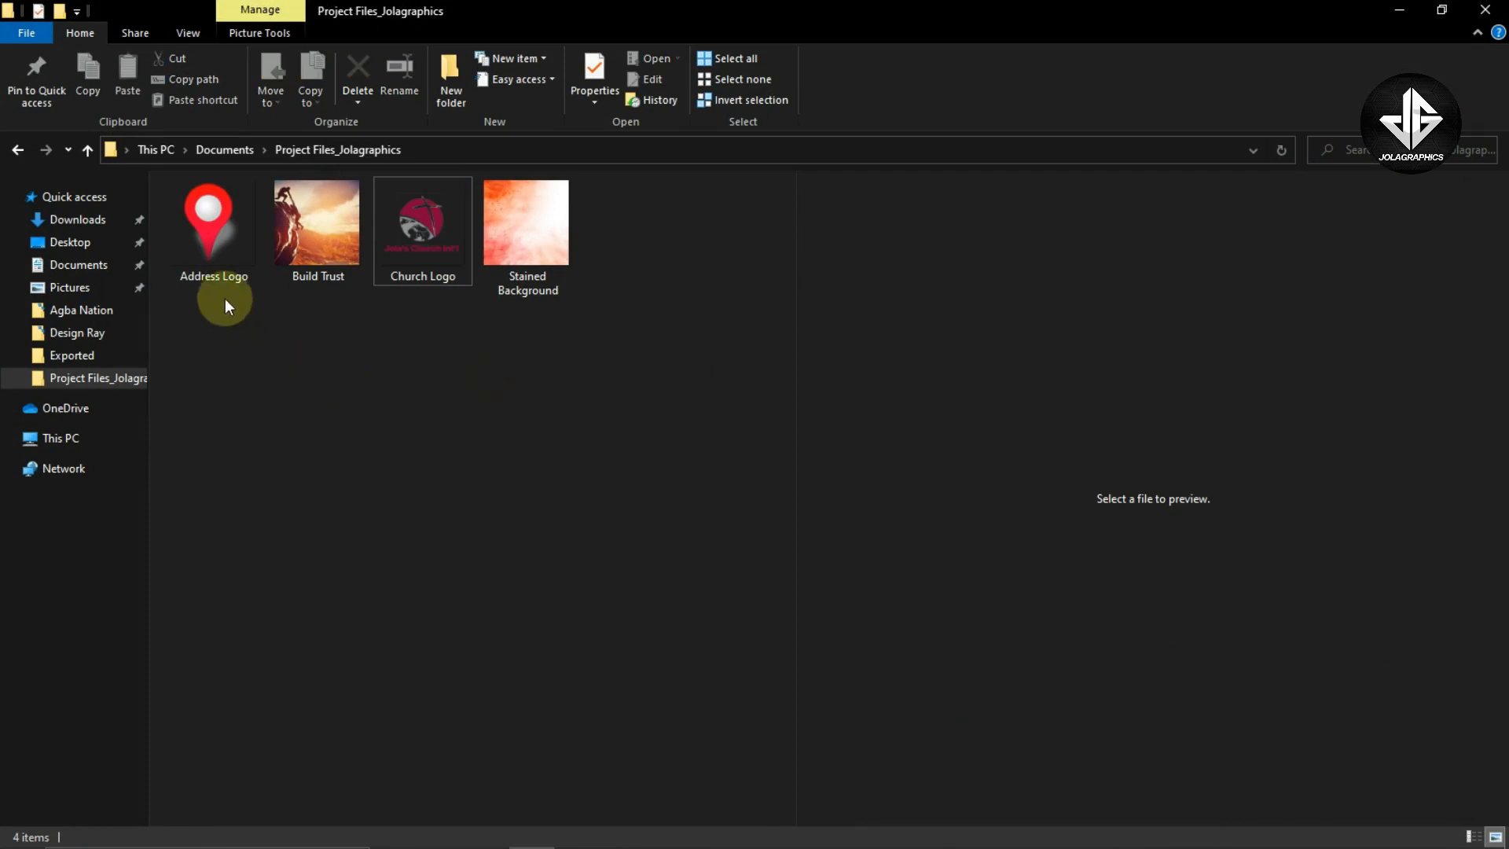
pyautogui.moveTo(214, 390); pyautogui.dragTo(614, 252)
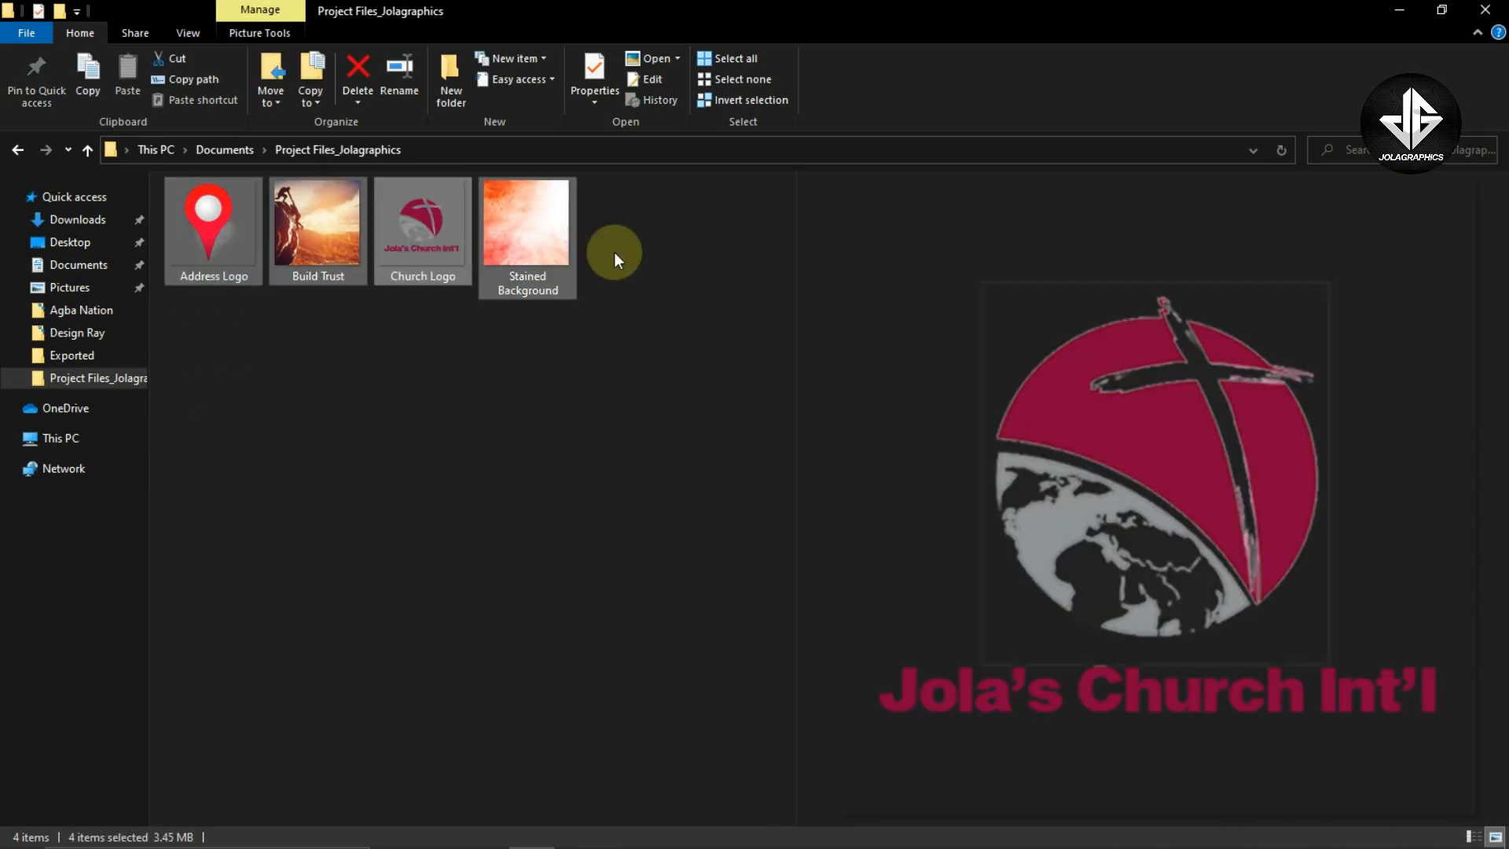
pyautogui.click(616, 318)
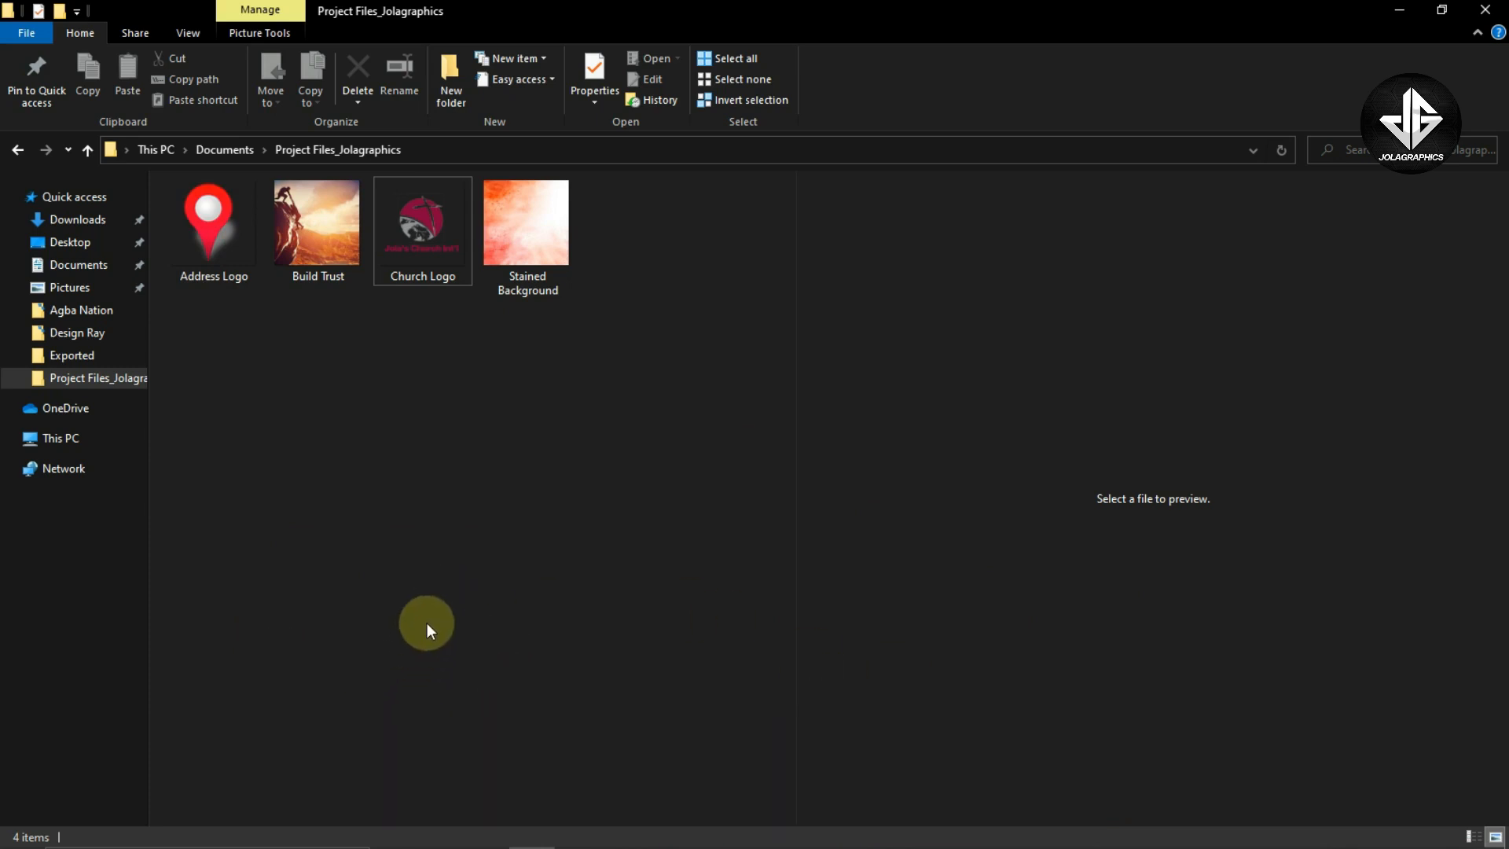
pyautogui.hotkey('alt', 'Tab')
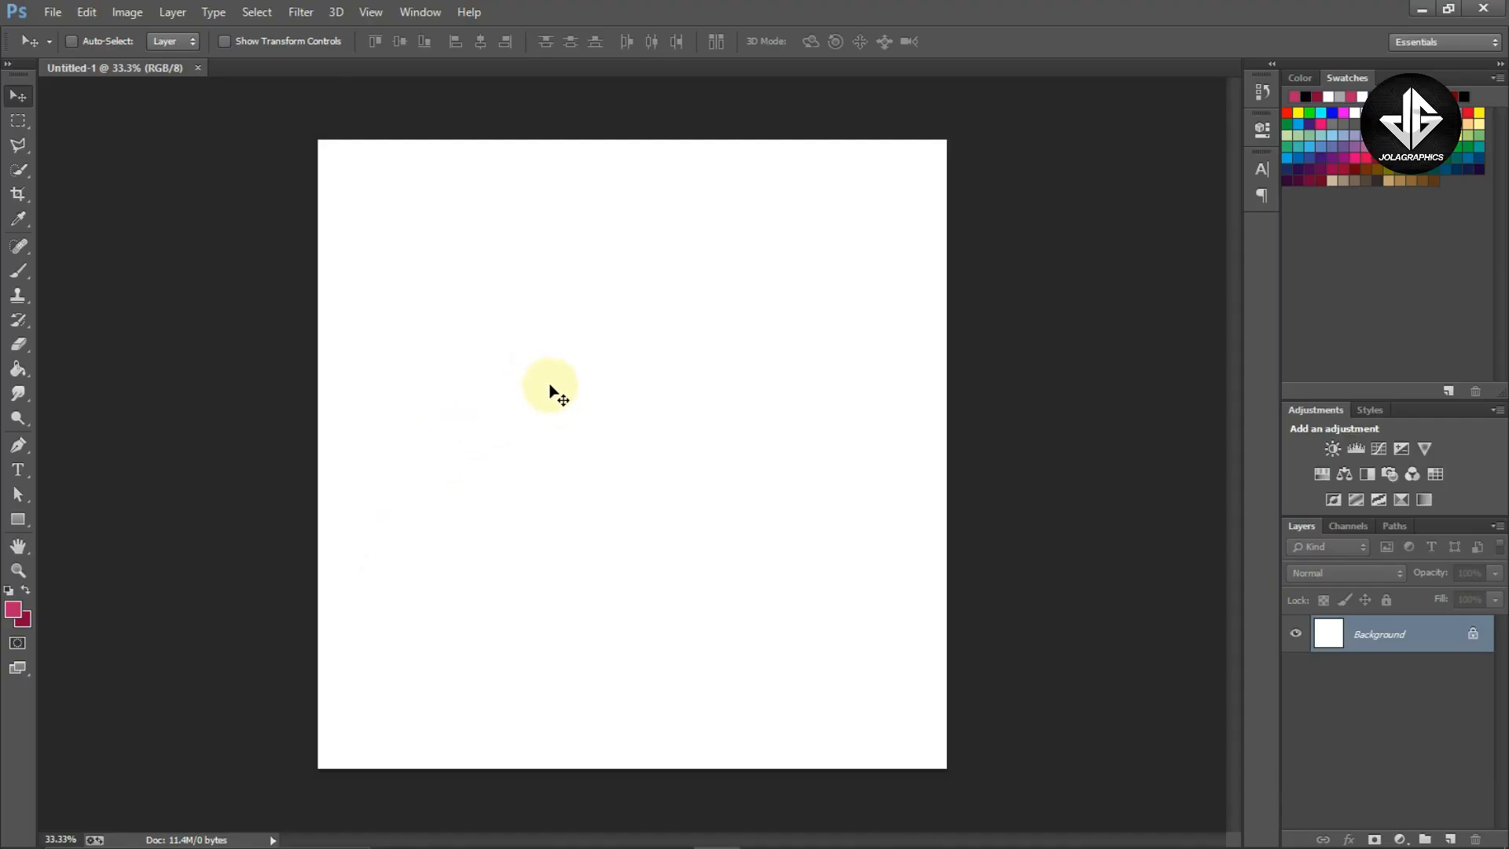
pyautogui.hotkey('alt', 'Tab')
pyautogui.click(549, 254)
pyautogui.hotkey('alt', 'Tab')
pyautogui.moveTo(548, 254); pyautogui.dragTo(556, 290)
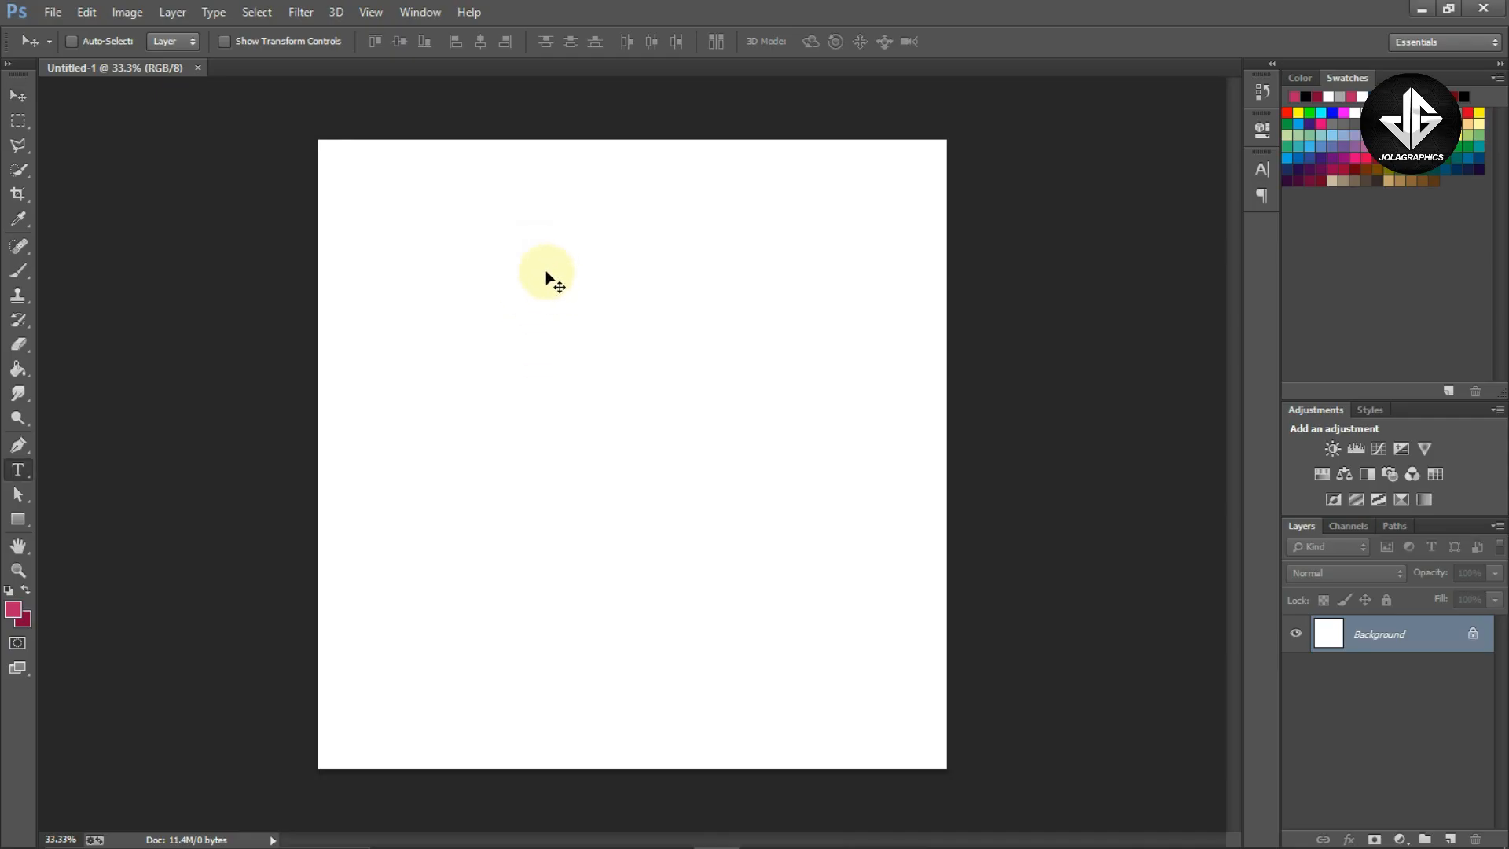
# Paste the event text into a new text layer on the canvas and enlarge it with Free Transform
pyautogui.click(19, 472)
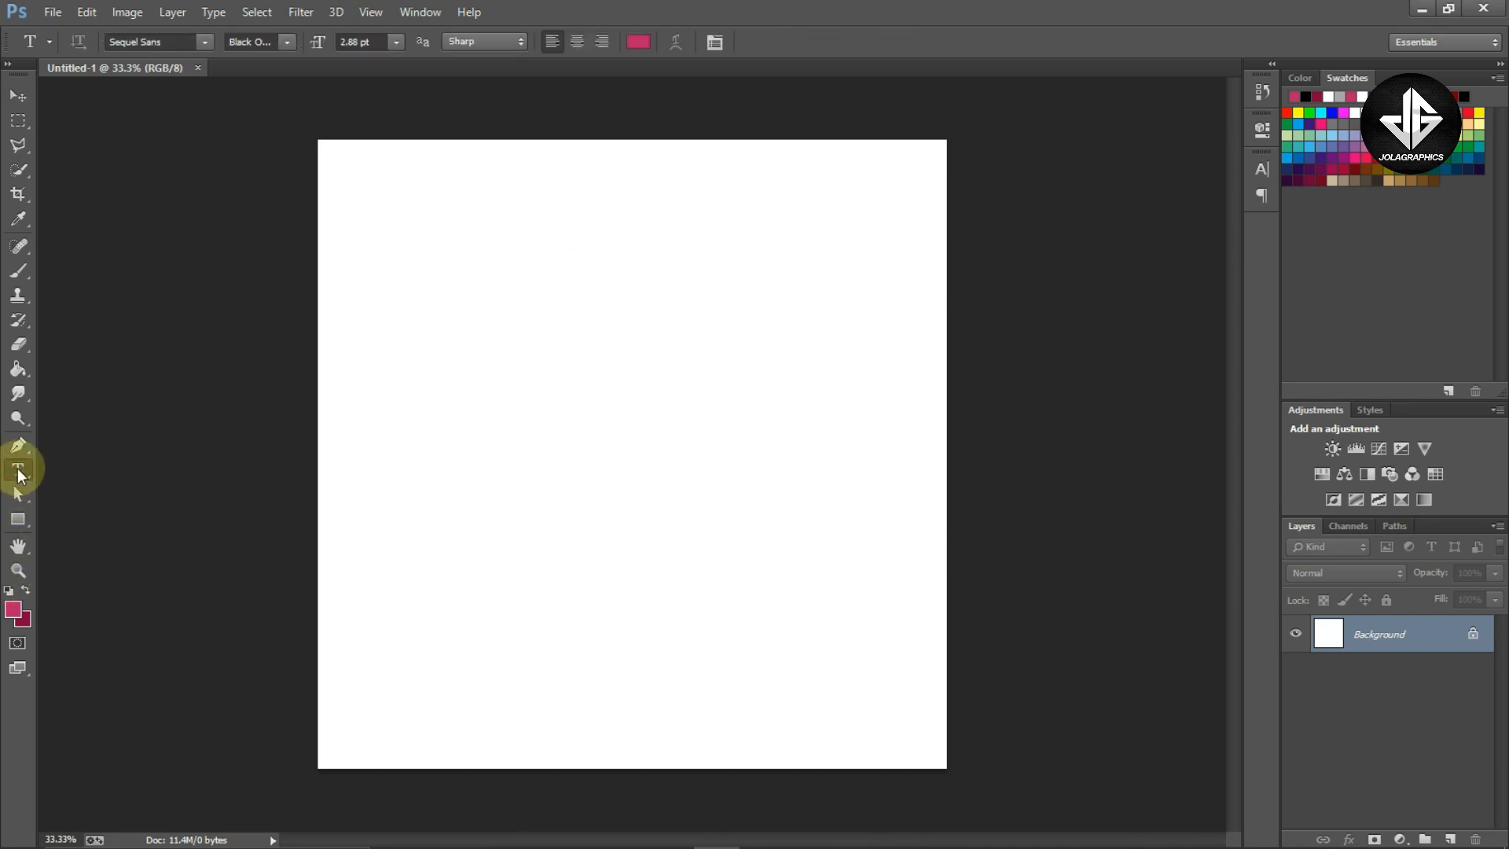
pyautogui.click(531, 290)
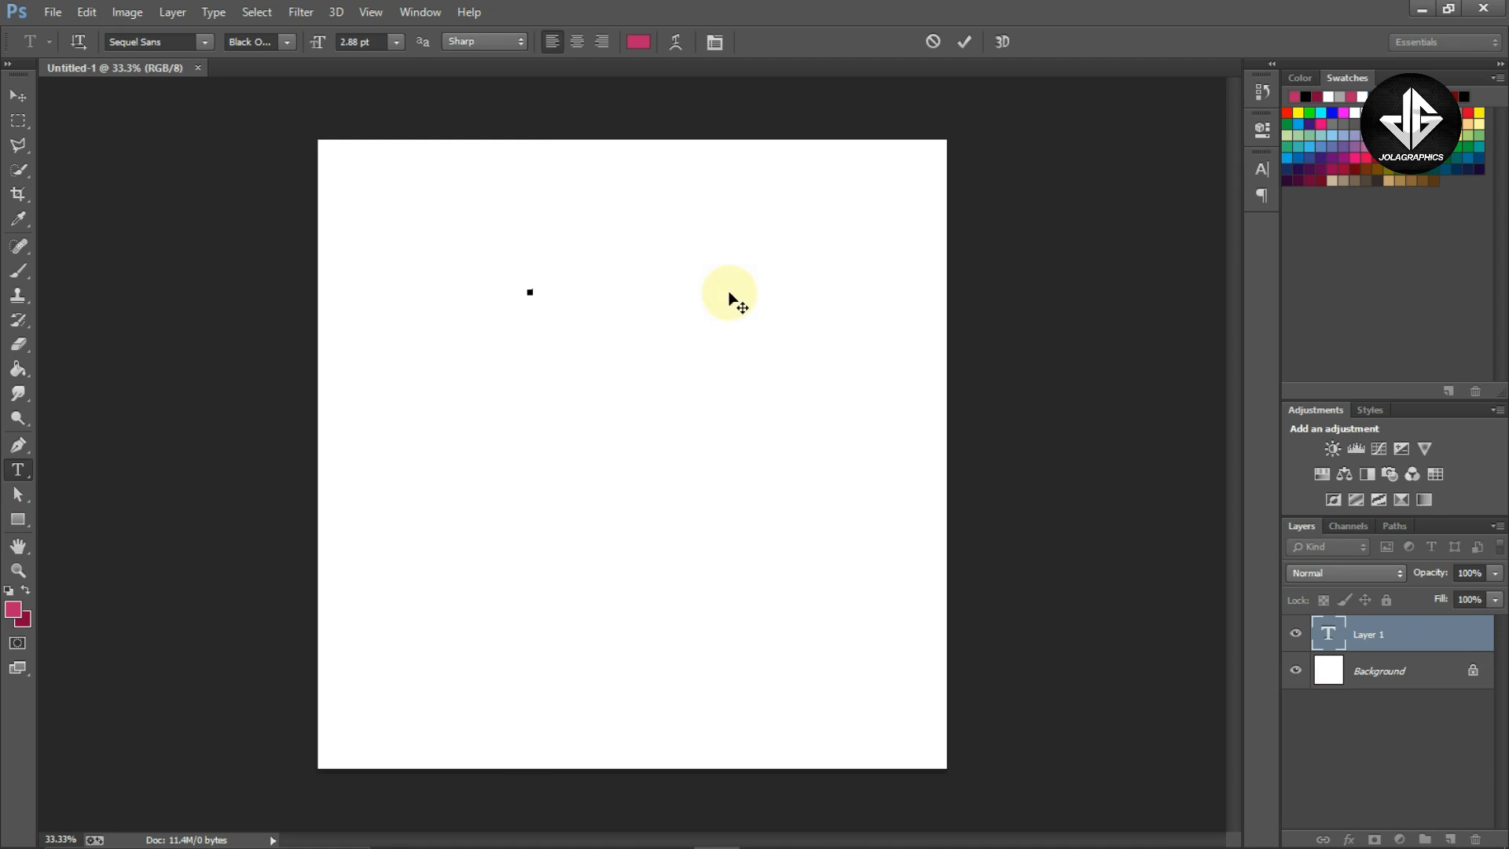
pyautogui.hotkey('ctrl', 'v')
pyautogui.hotkey('ctrl', 't')
pyautogui.moveTo(602, 337); pyautogui.dragTo(848, 500)
pyautogui.press('Return')
pyautogui.moveTo(747, 310); pyautogui.dragTo(703, 357)
# Center-align all paragraphs of the event text
pyautogui.press('t')
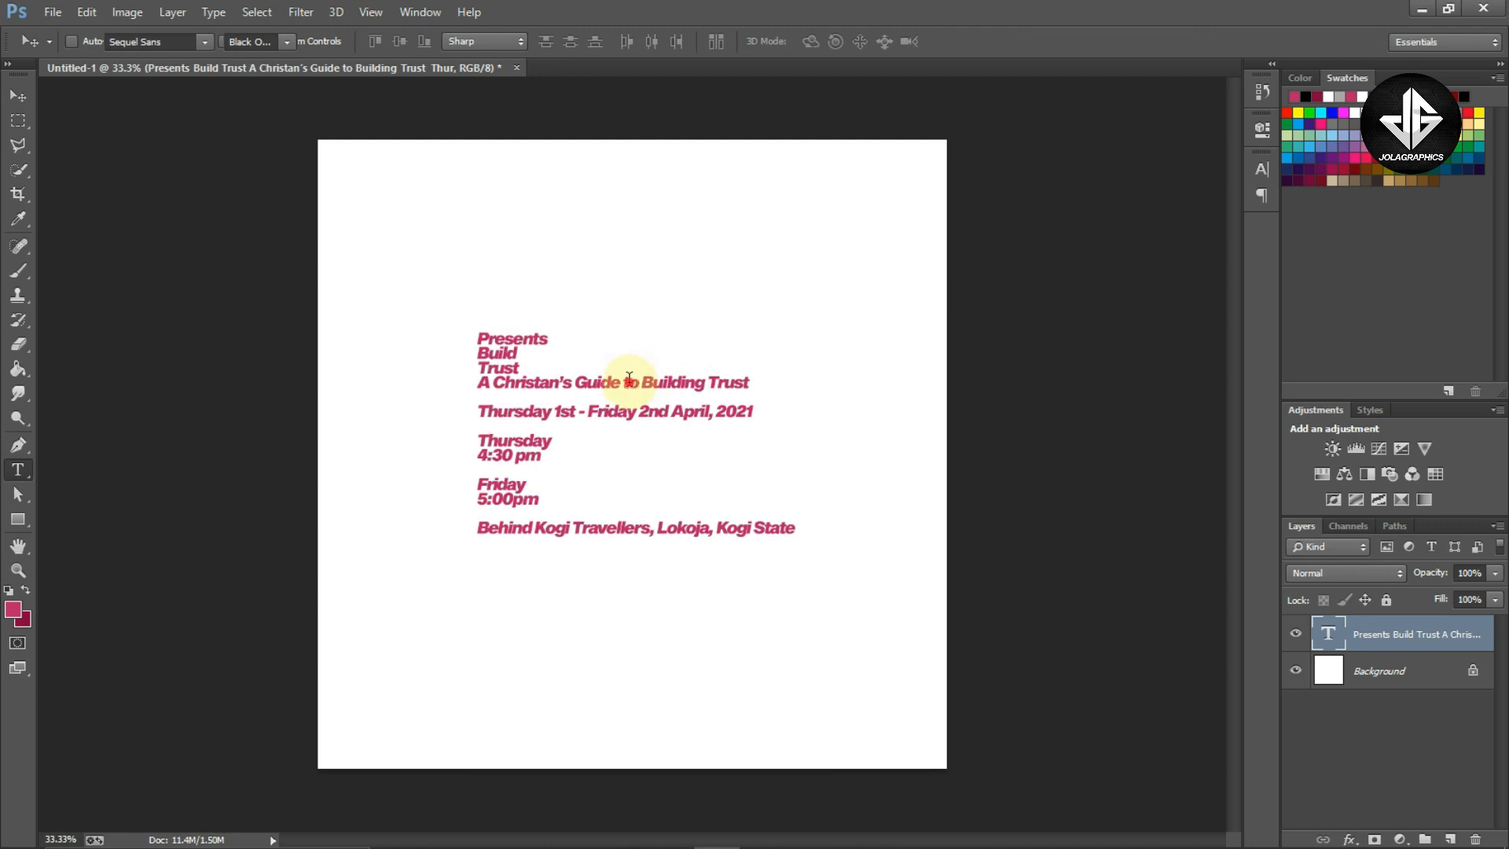
pyautogui.click(628, 383)
pyautogui.hotkey('ctrl', 'a')
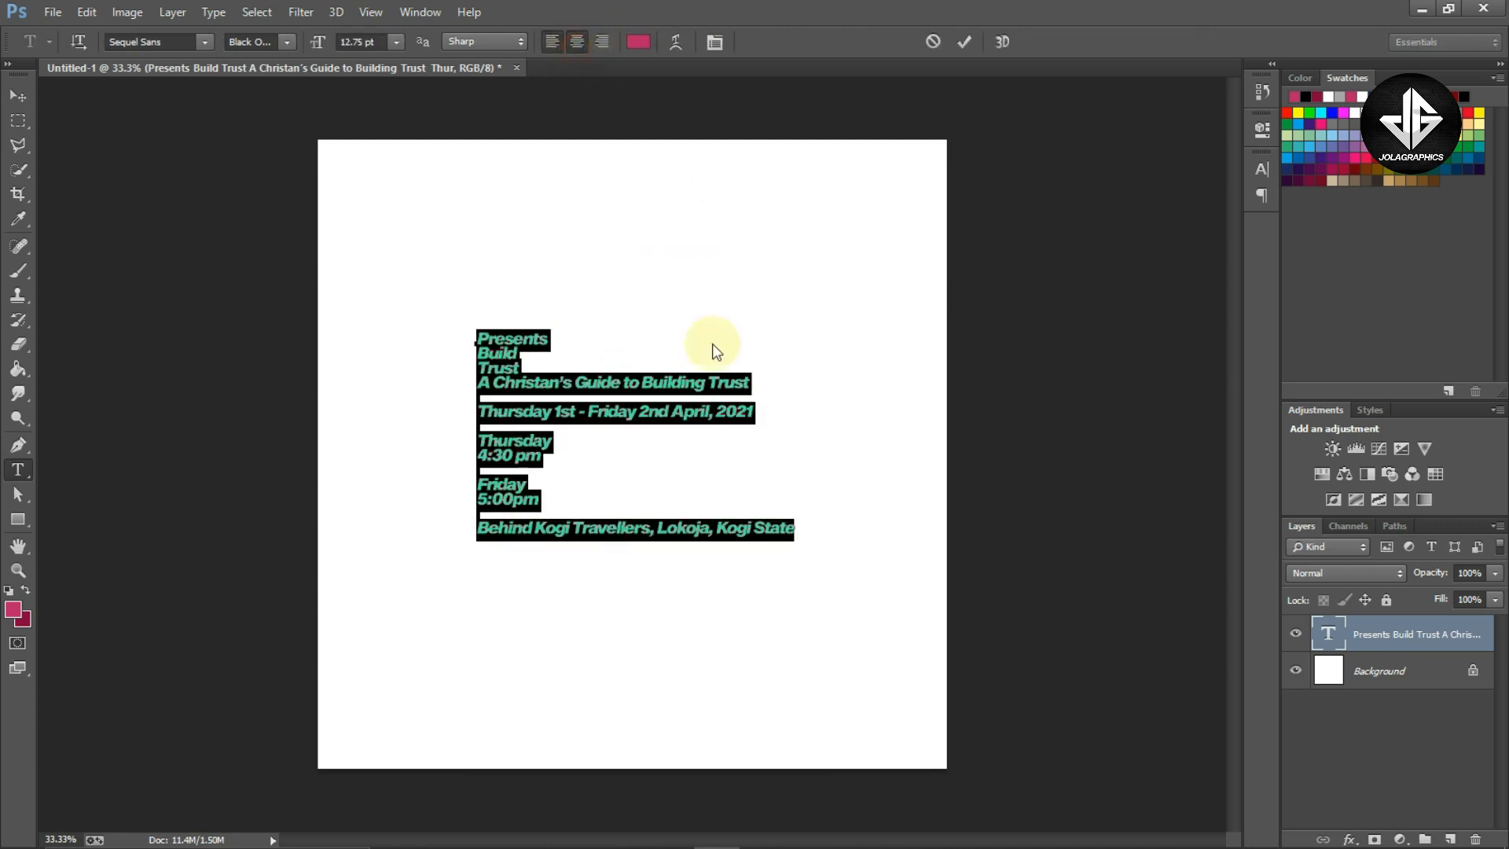
pyautogui.hotkey('ctrl', 'shift', 'c')
pyautogui.hotkey('ctrl', 'Return')
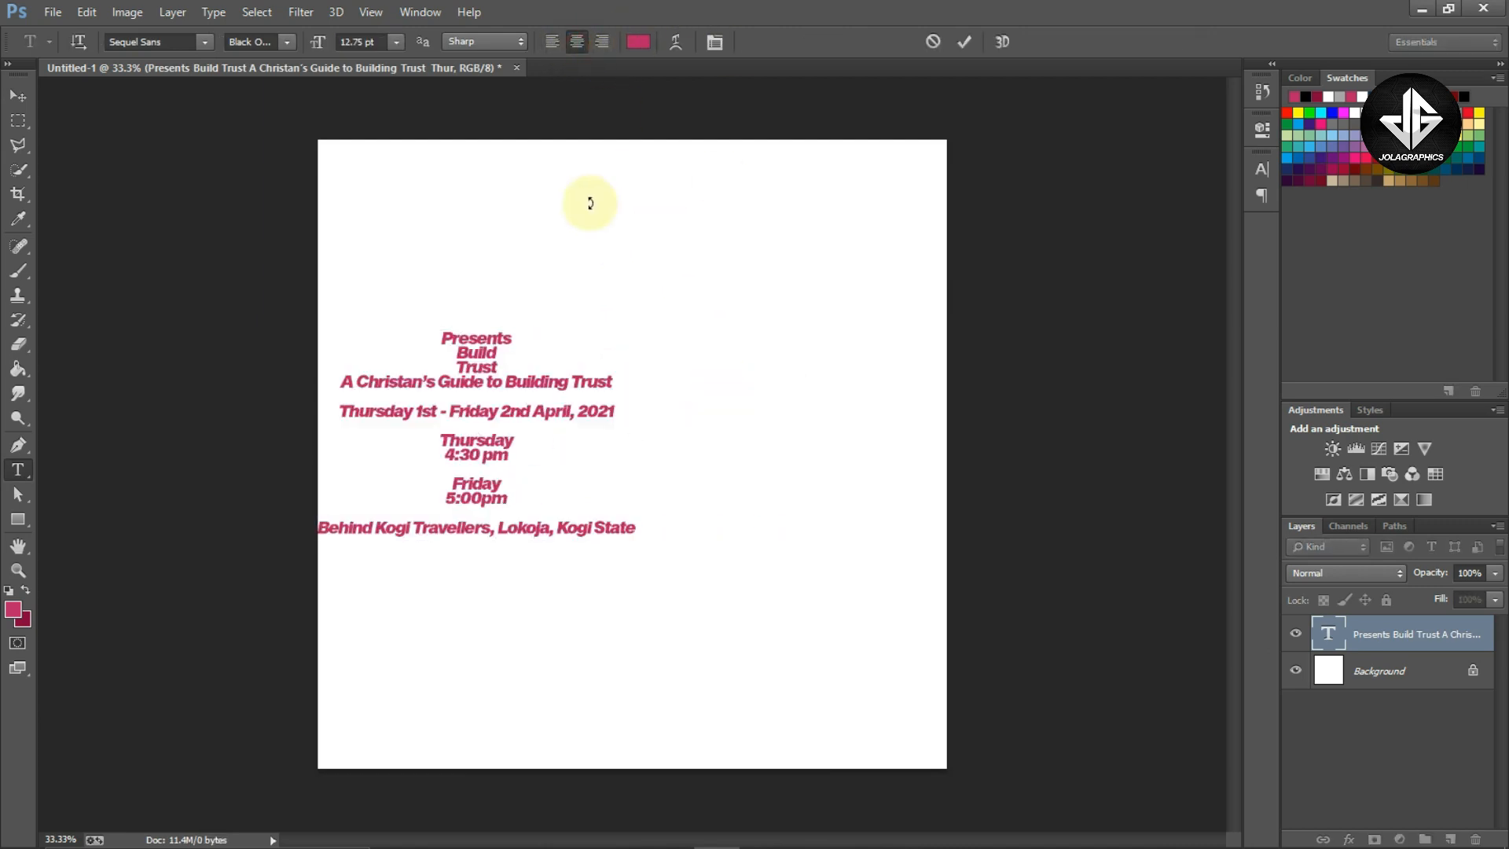
# Center the text layer horizontally on the canvas
pyautogui.press('v')
pyautogui.hotkey('ctrl', 'a')
pyautogui.click(481, 48)
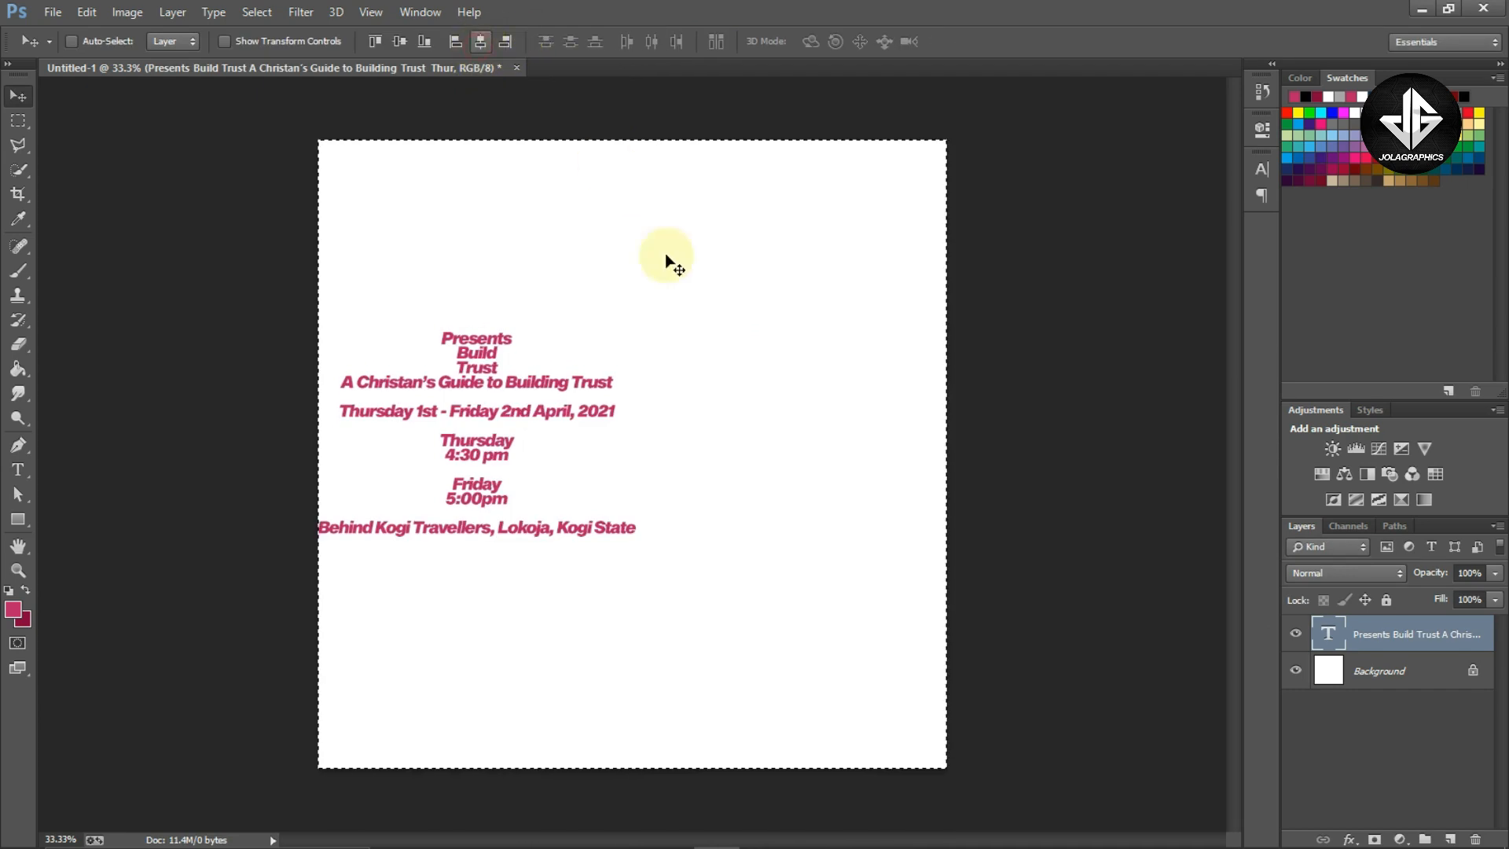
pyautogui.hotkey('ctrl', 'd')
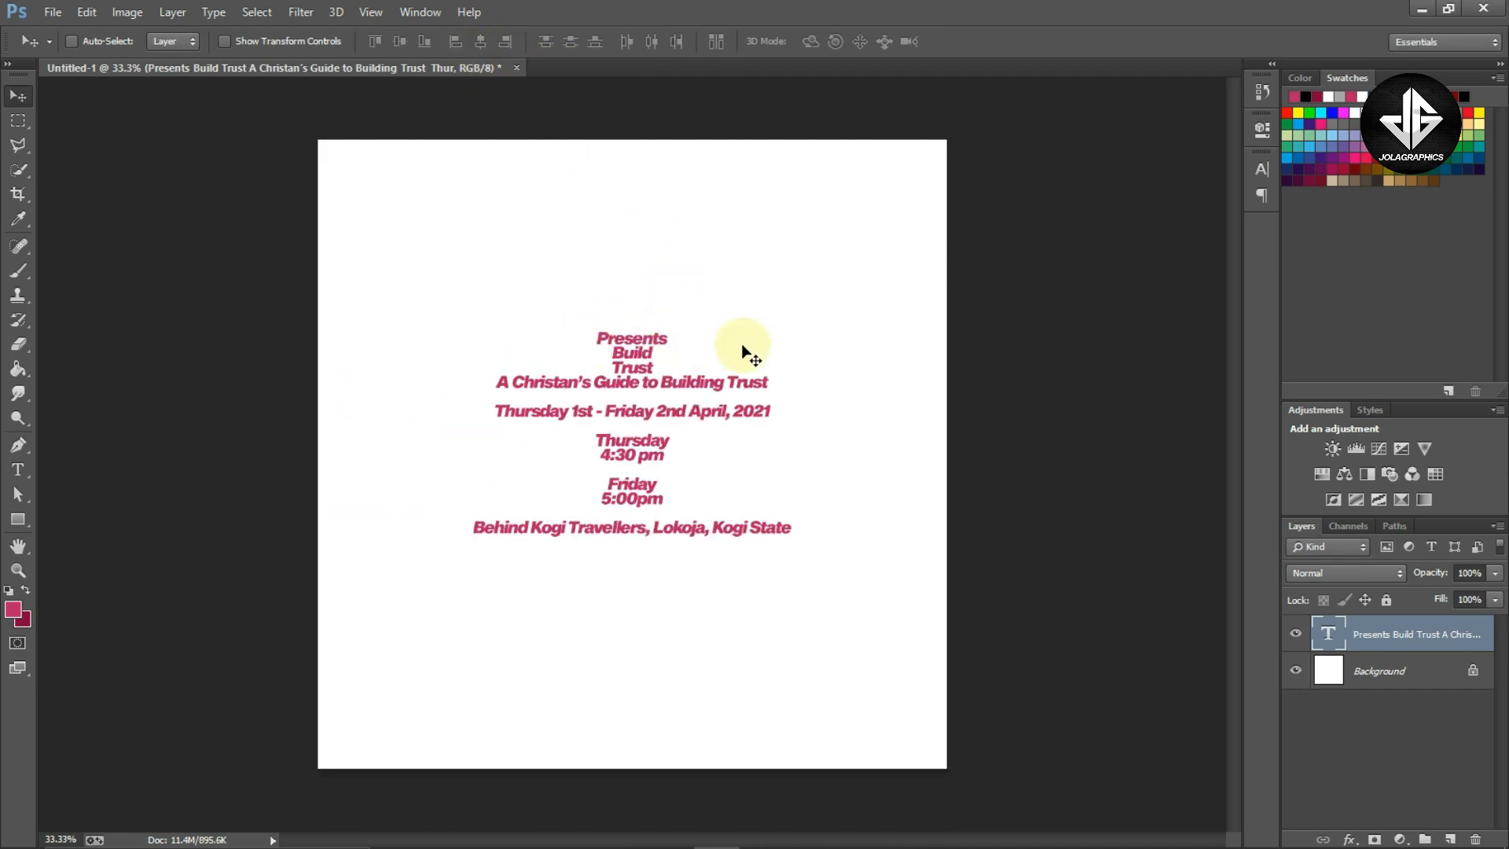
# Place the Stained Background image above the white background layer, filling the canvas
pyautogui.click(1398, 673)
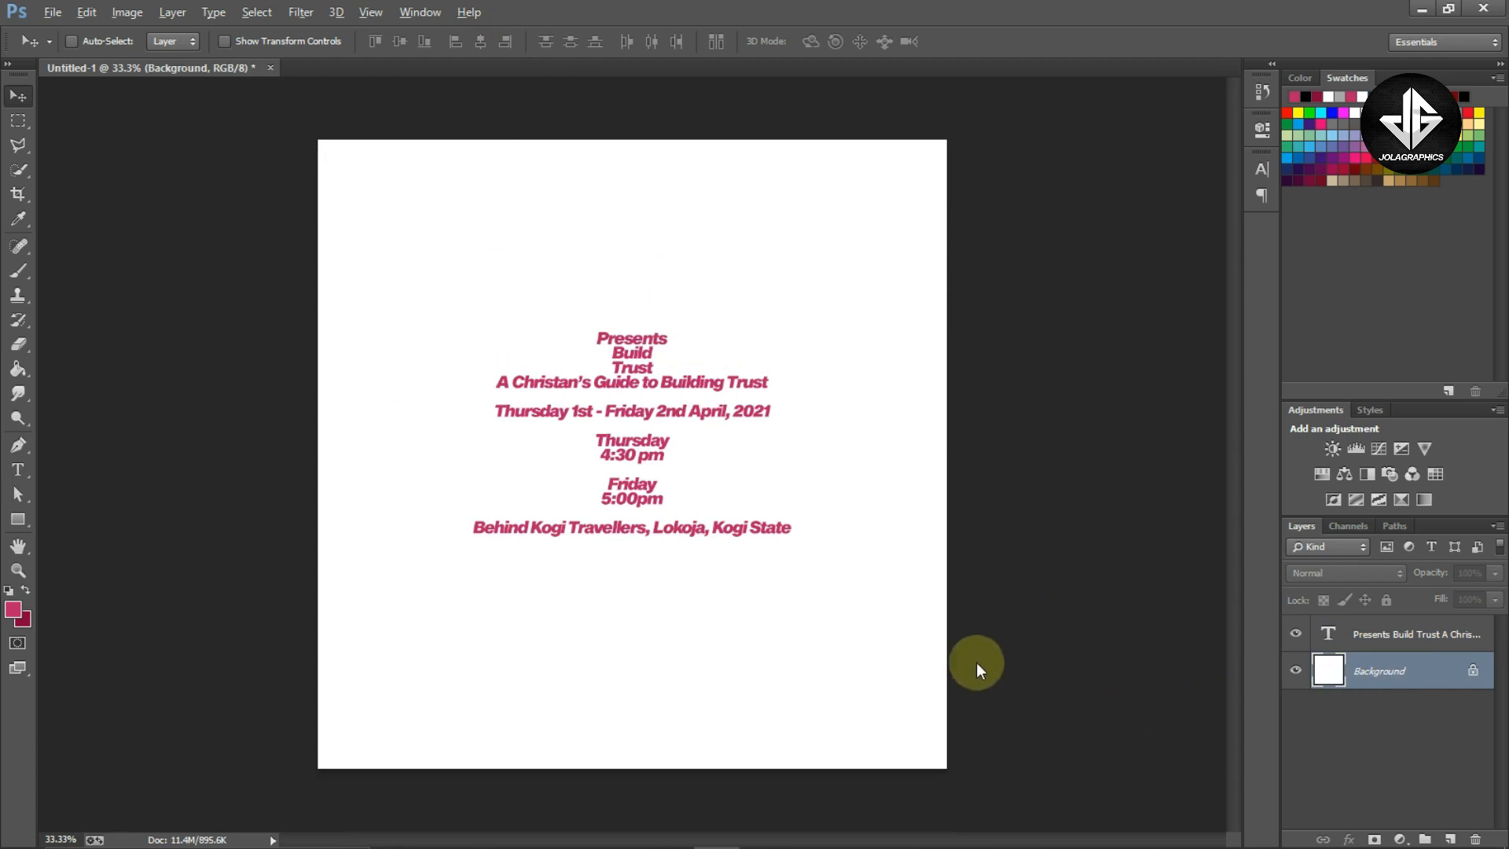
pyautogui.hotkey('alt', 'Tab')
pyautogui.moveTo(550, 258); pyautogui.dragTo(689, 565)
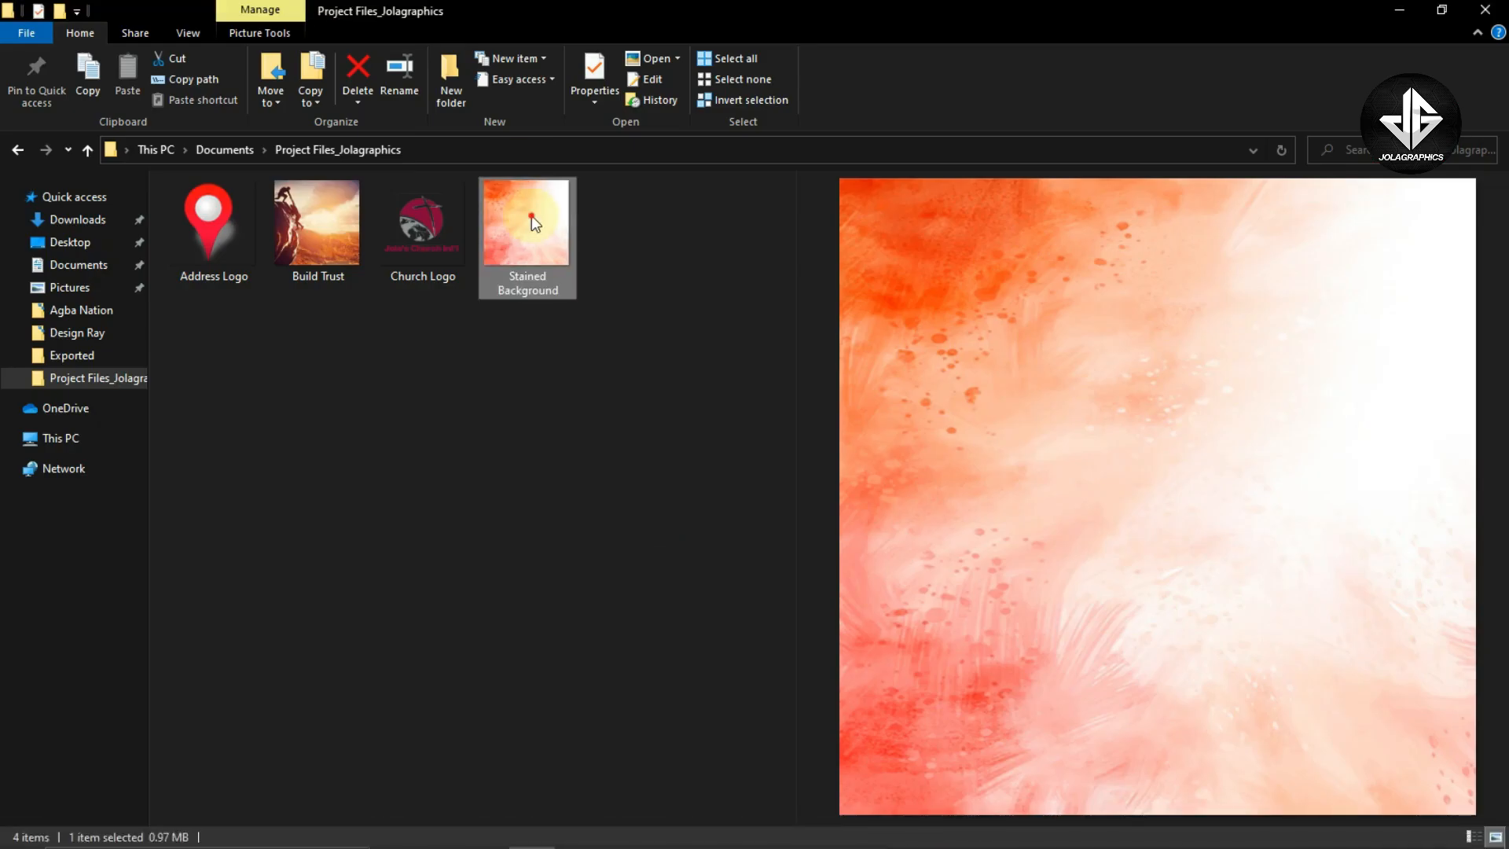
pyautogui.moveTo(532, 216); pyautogui.dragTo(670, 573)
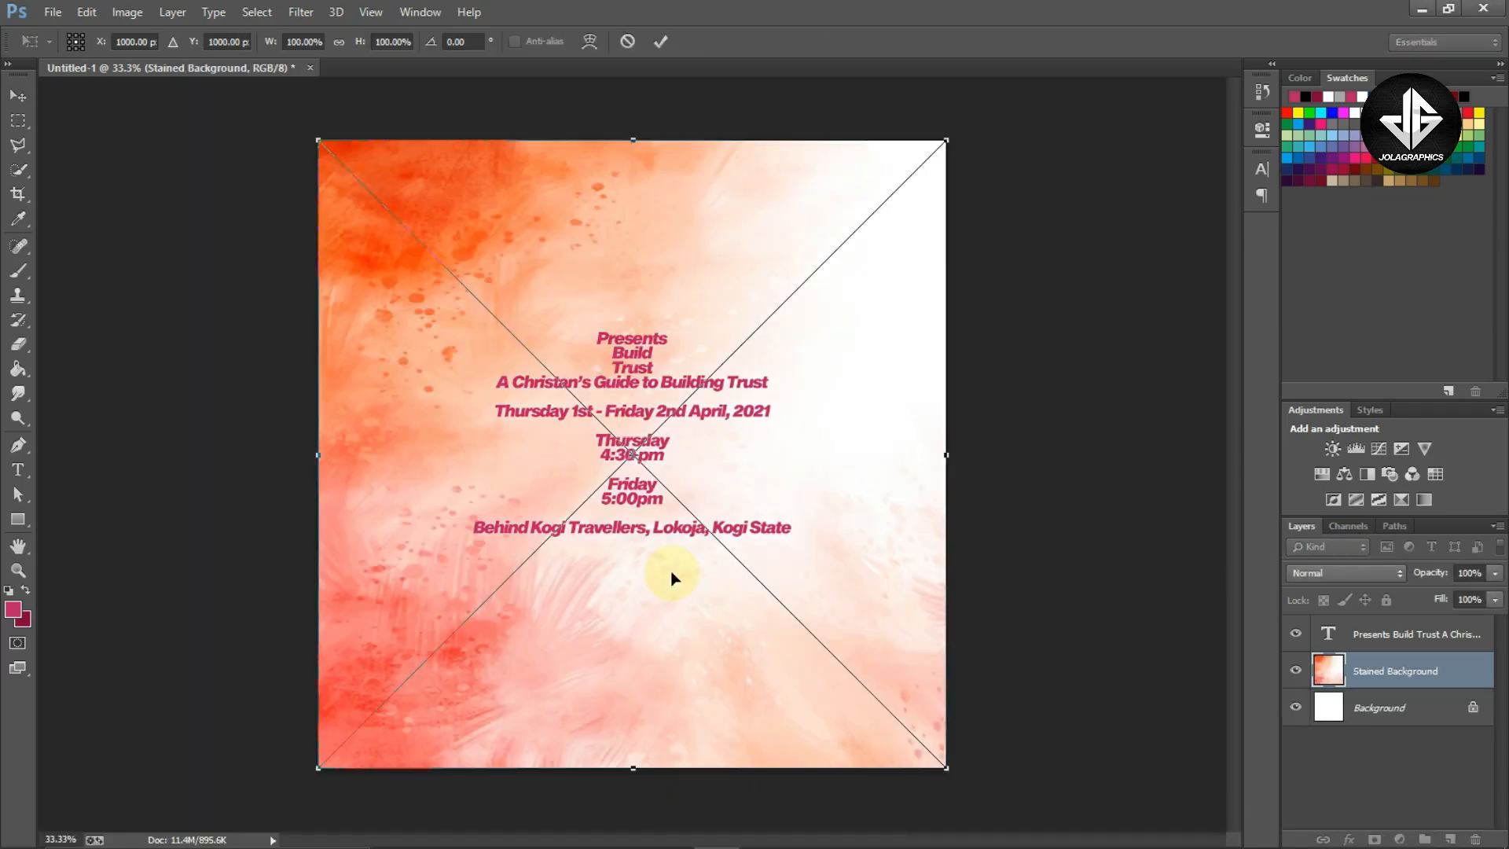
pyautogui.press('Return')
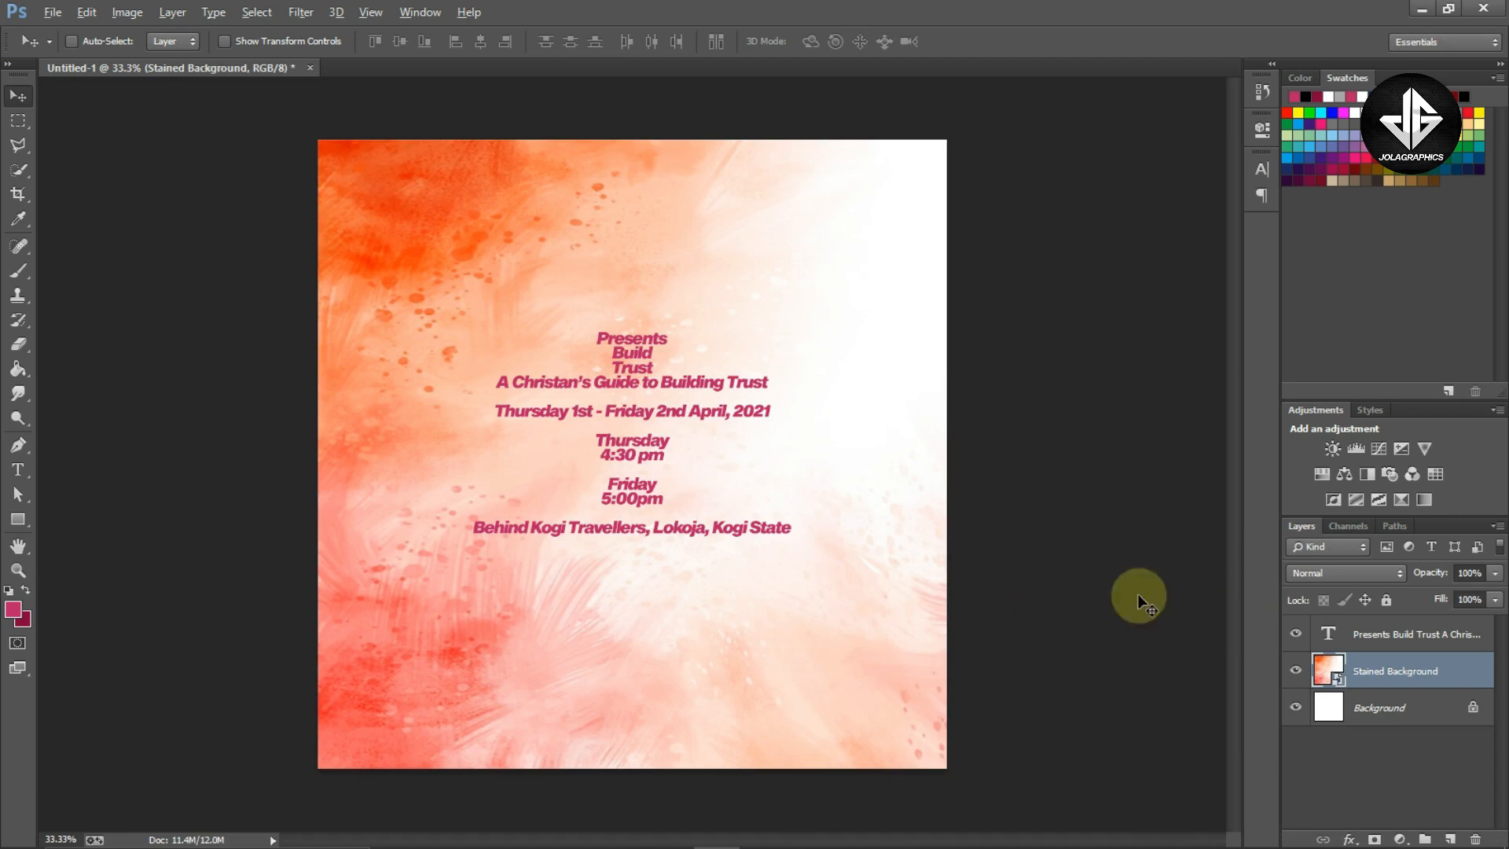
# Place the Build Trust image above the Stained Background layer, filling the canvas
pyautogui.press('z')
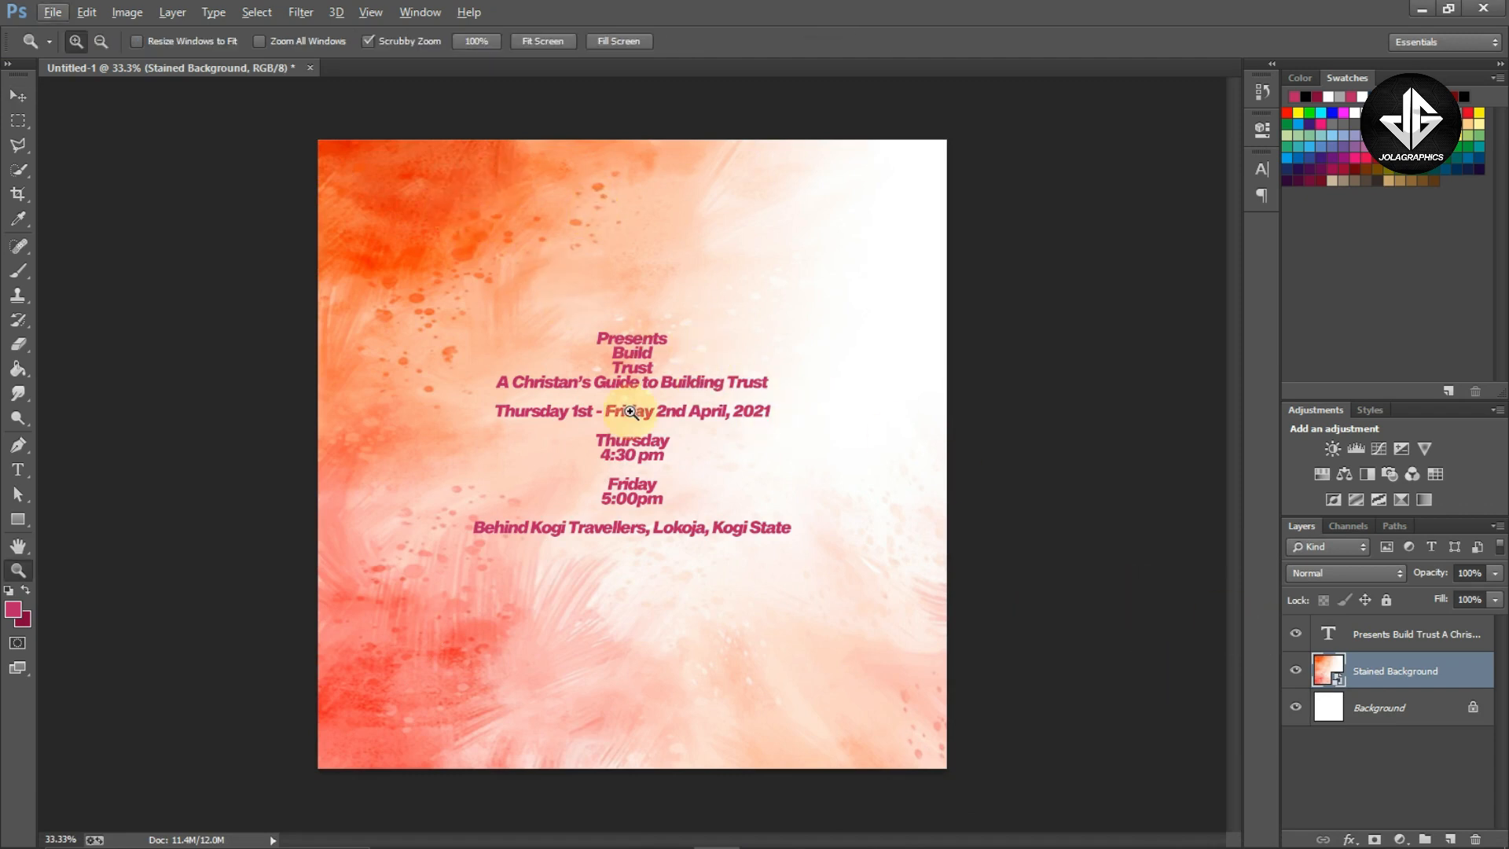
pyautogui.click(16, 88)
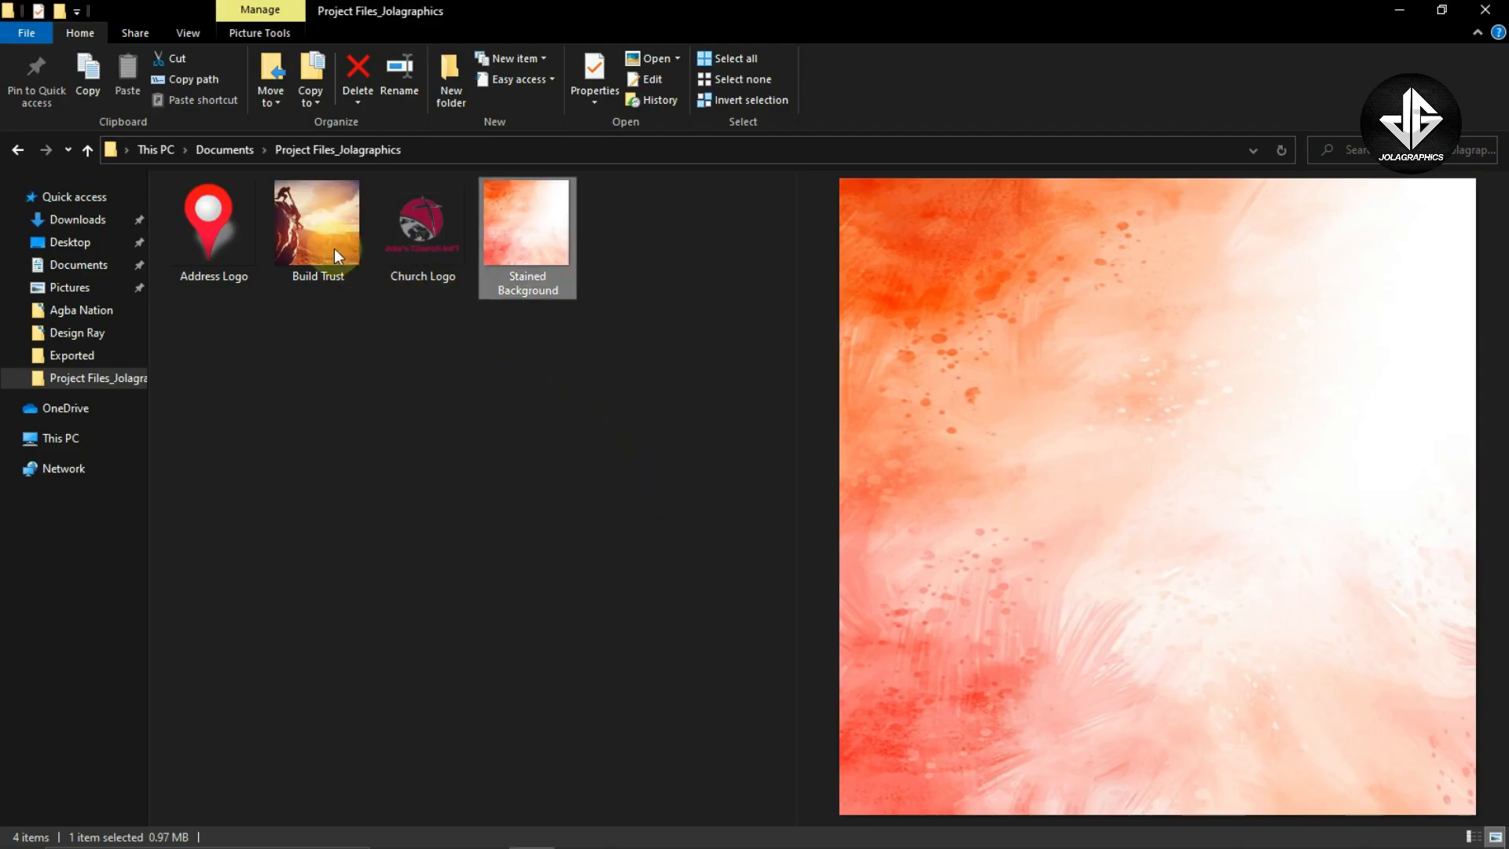
pyautogui.click(332, 247)
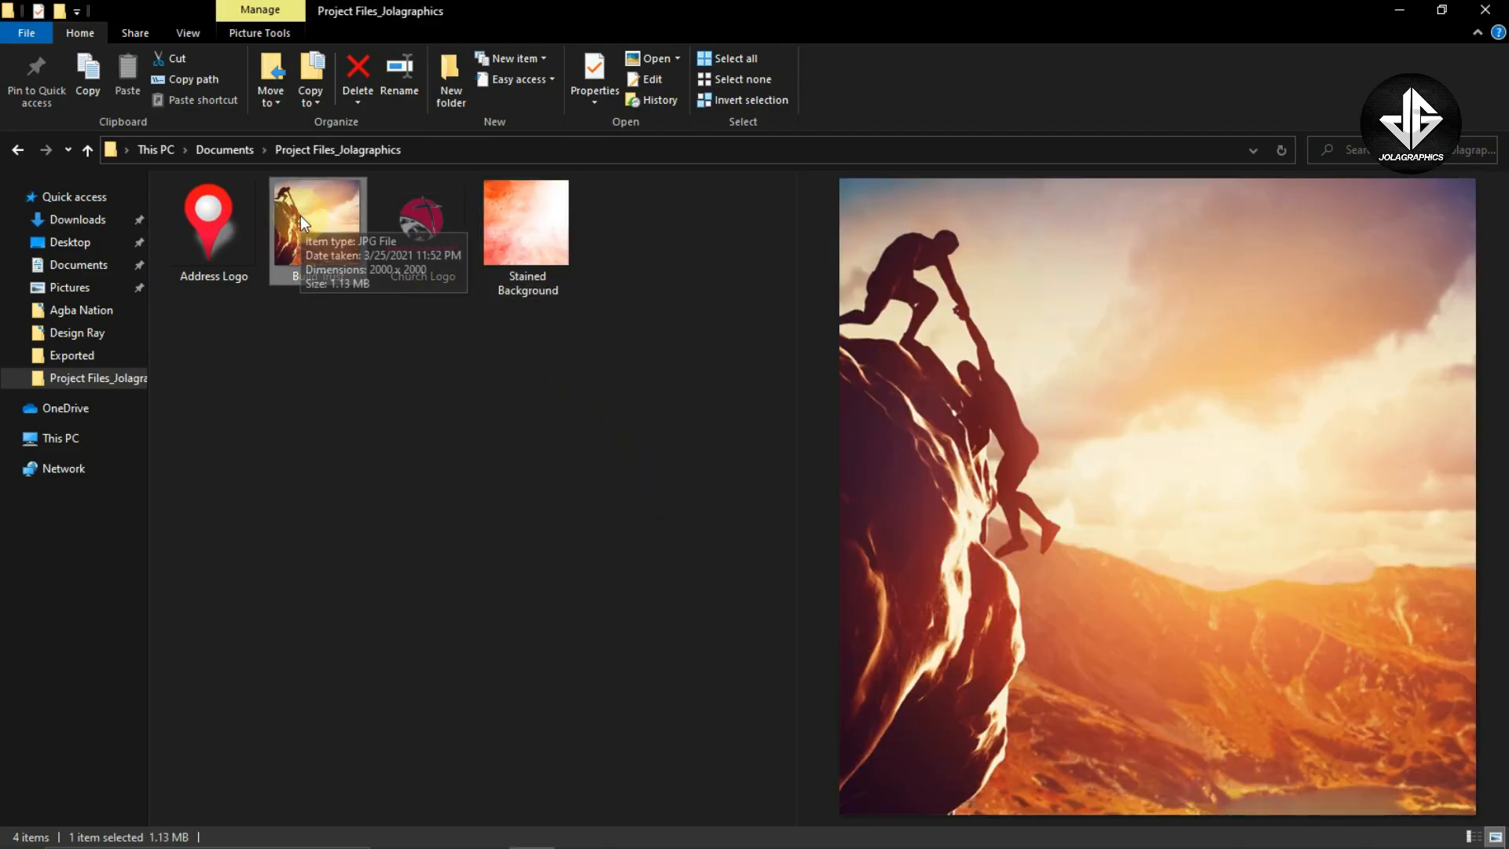
pyautogui.moveTo(299, 215); pyautogui.dragTo(674, 607)
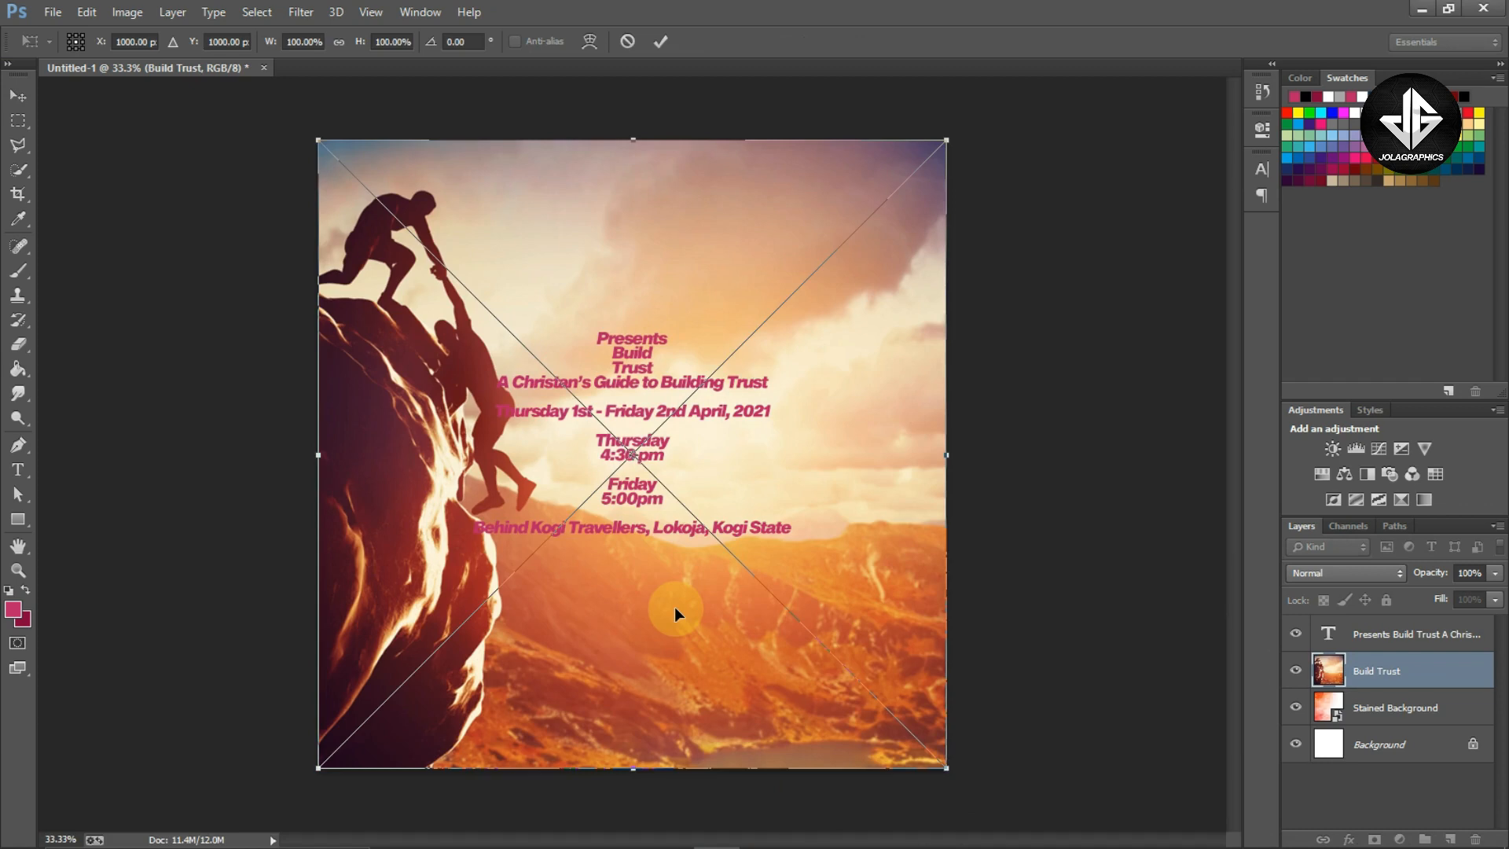
pyautogui.press('Return')
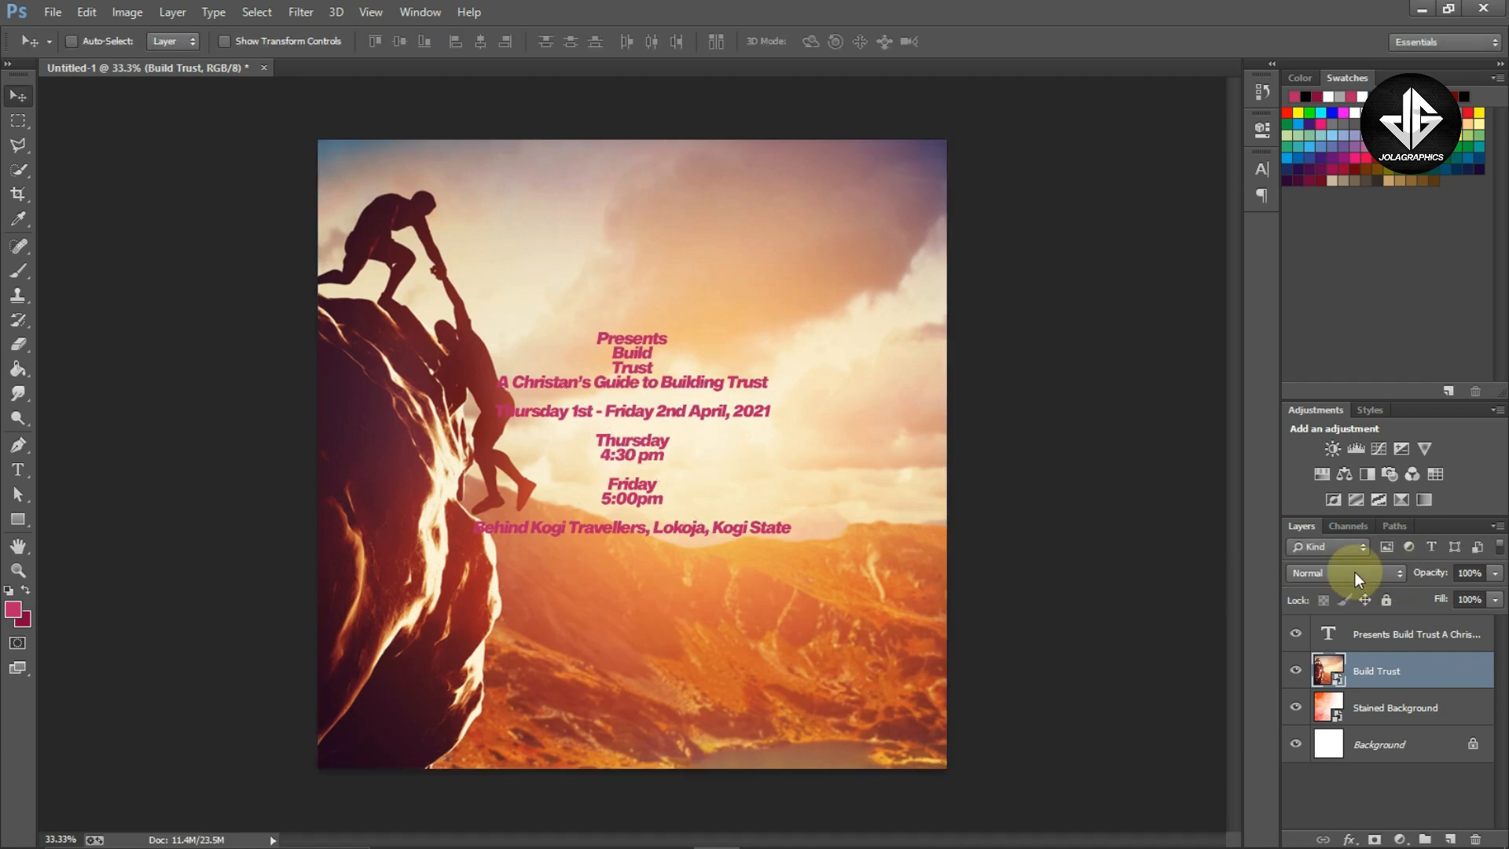
# Set the Build Trust layer's blend mode to Screen
pyautogui.click(1355, 573)
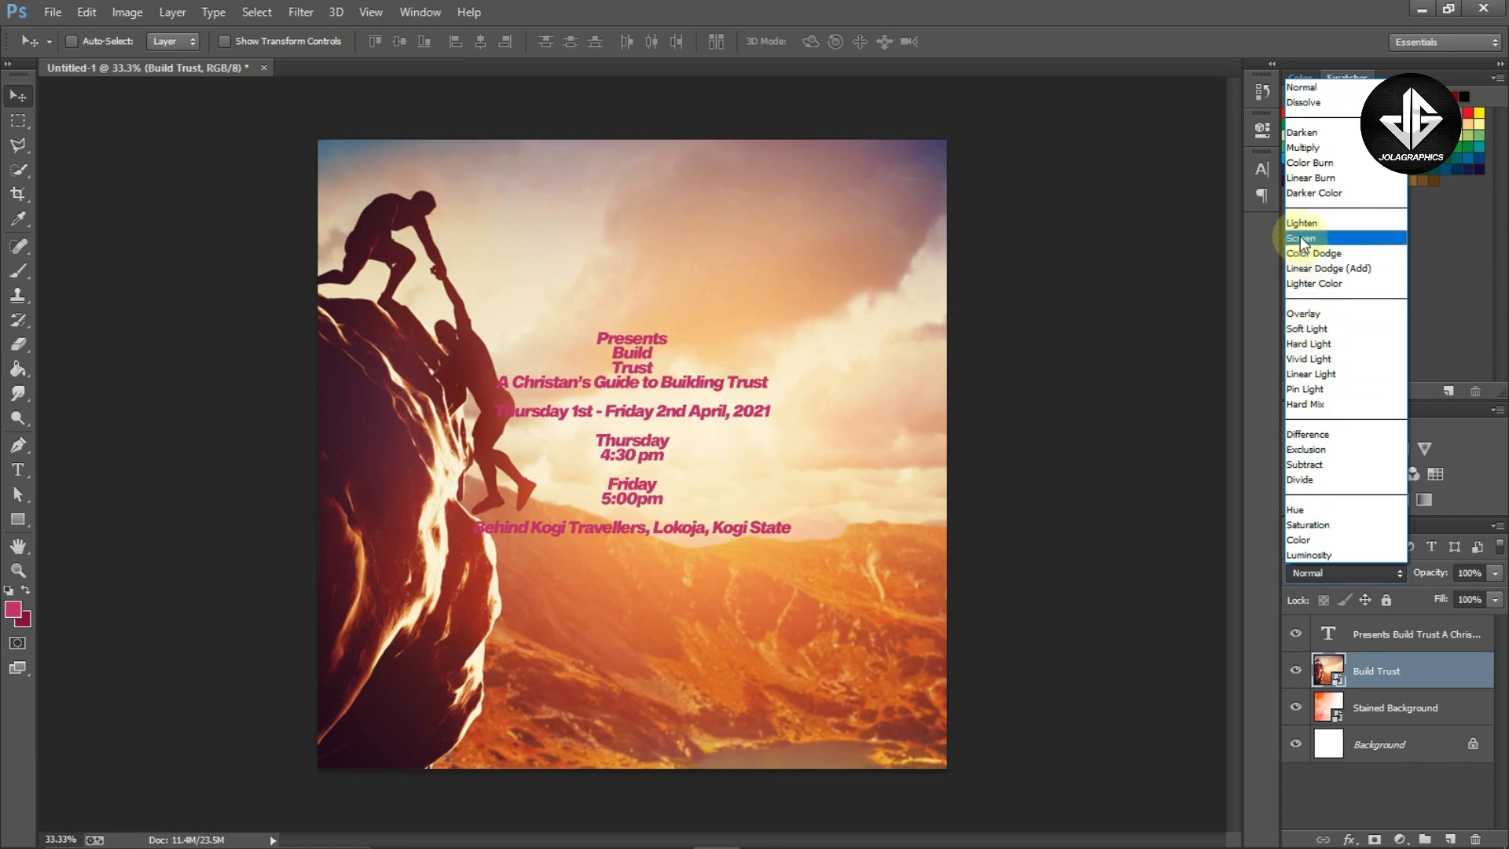
pyautogui.click(1301, 238)
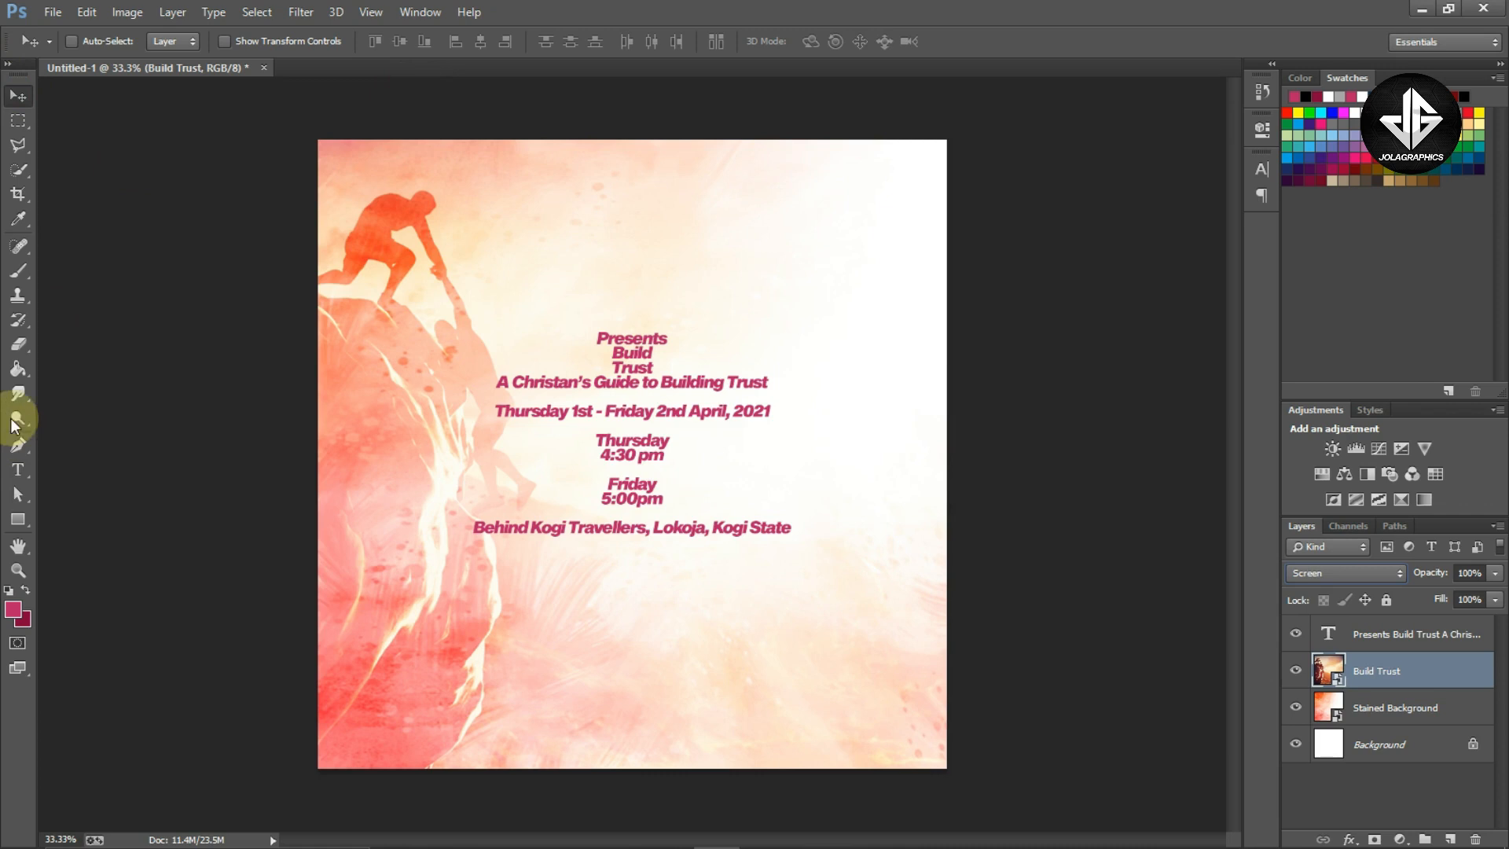
pyautogui.press('z')
pyautogui.moveTo(369, 306); pyautogui.dragTo(422, 281)
pyautogui.hotkey('ctrl', '0')
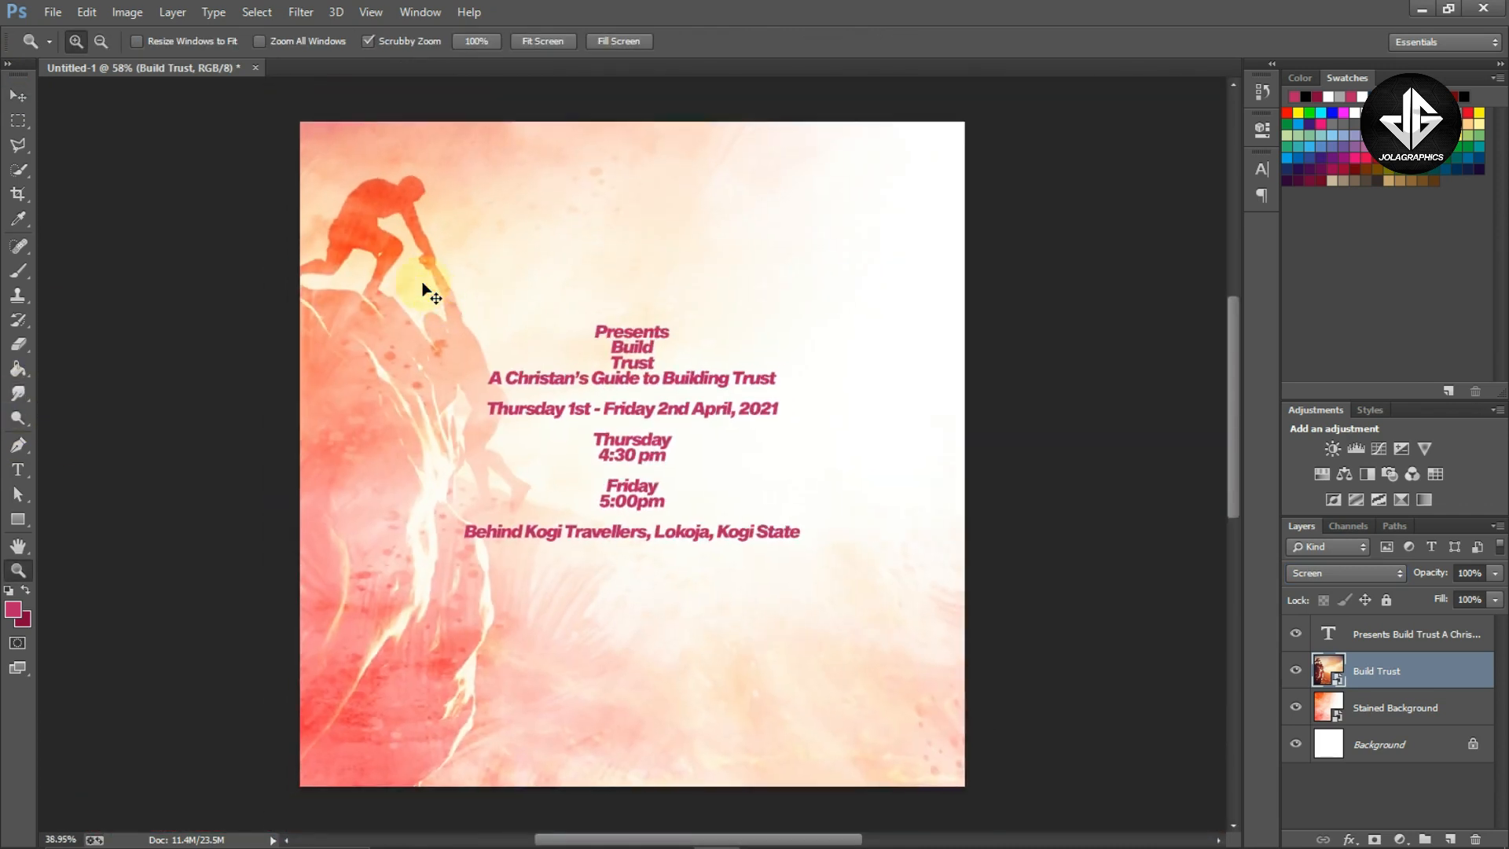
pyautogui.press('v')
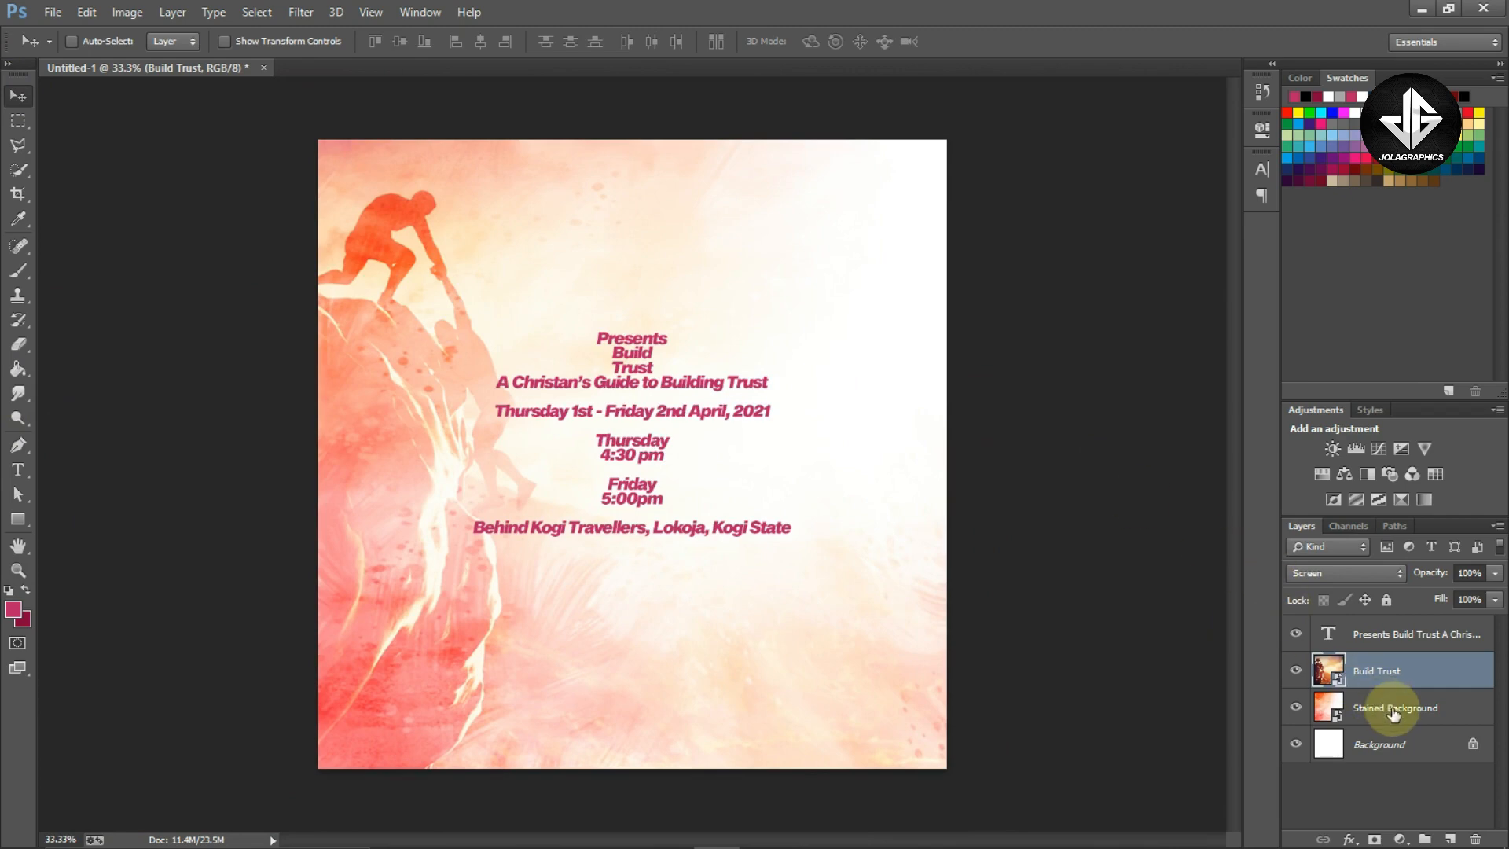
# Place the Church Logo image into the flyer above the Build Trust layer, scaling it down to about 13%
pyautogui.hotkey('alt', 'Tab')
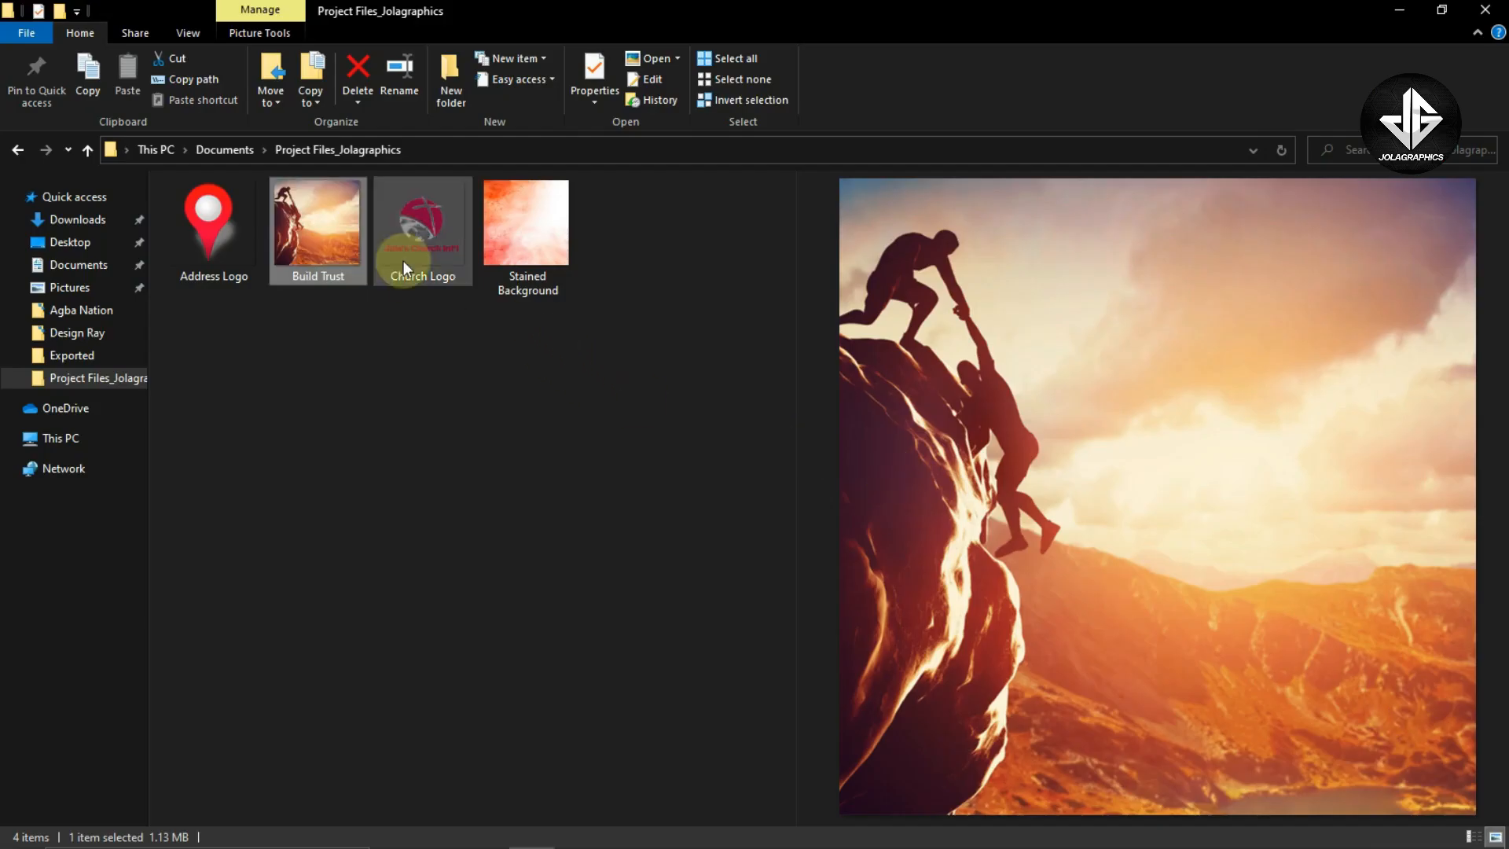
pyautogui.click(410, 225)
pyautogui.moveTo(431, 280); pyautogui.dragTo(706, 328)
pyautogui.moveTo(439, 235); pyautogui.dragTo(718, 303)
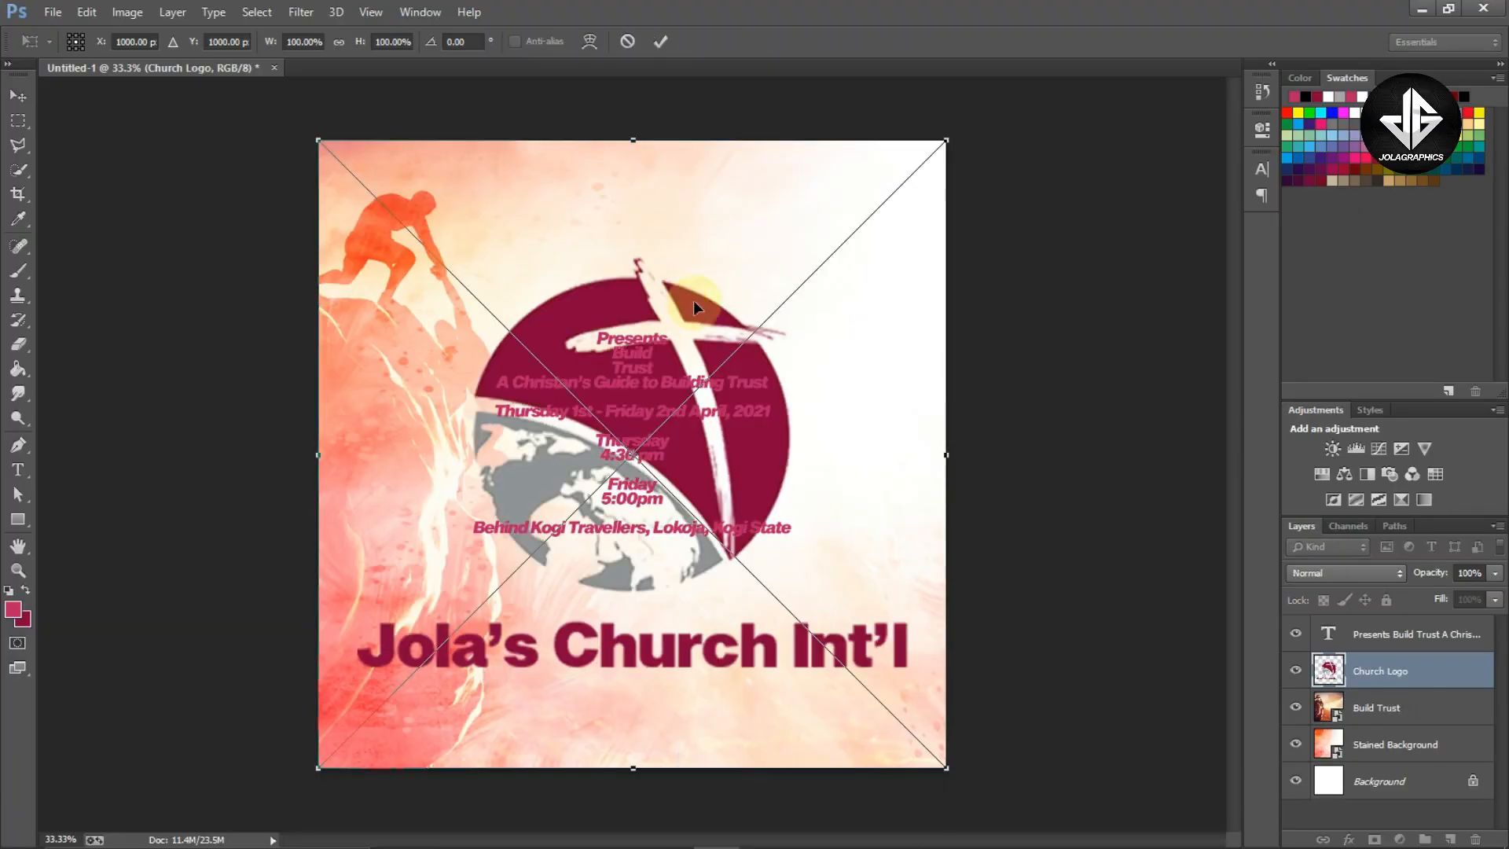
pyautogui.moveTo(948, 142); pyautogui.dragTo(650, 384)
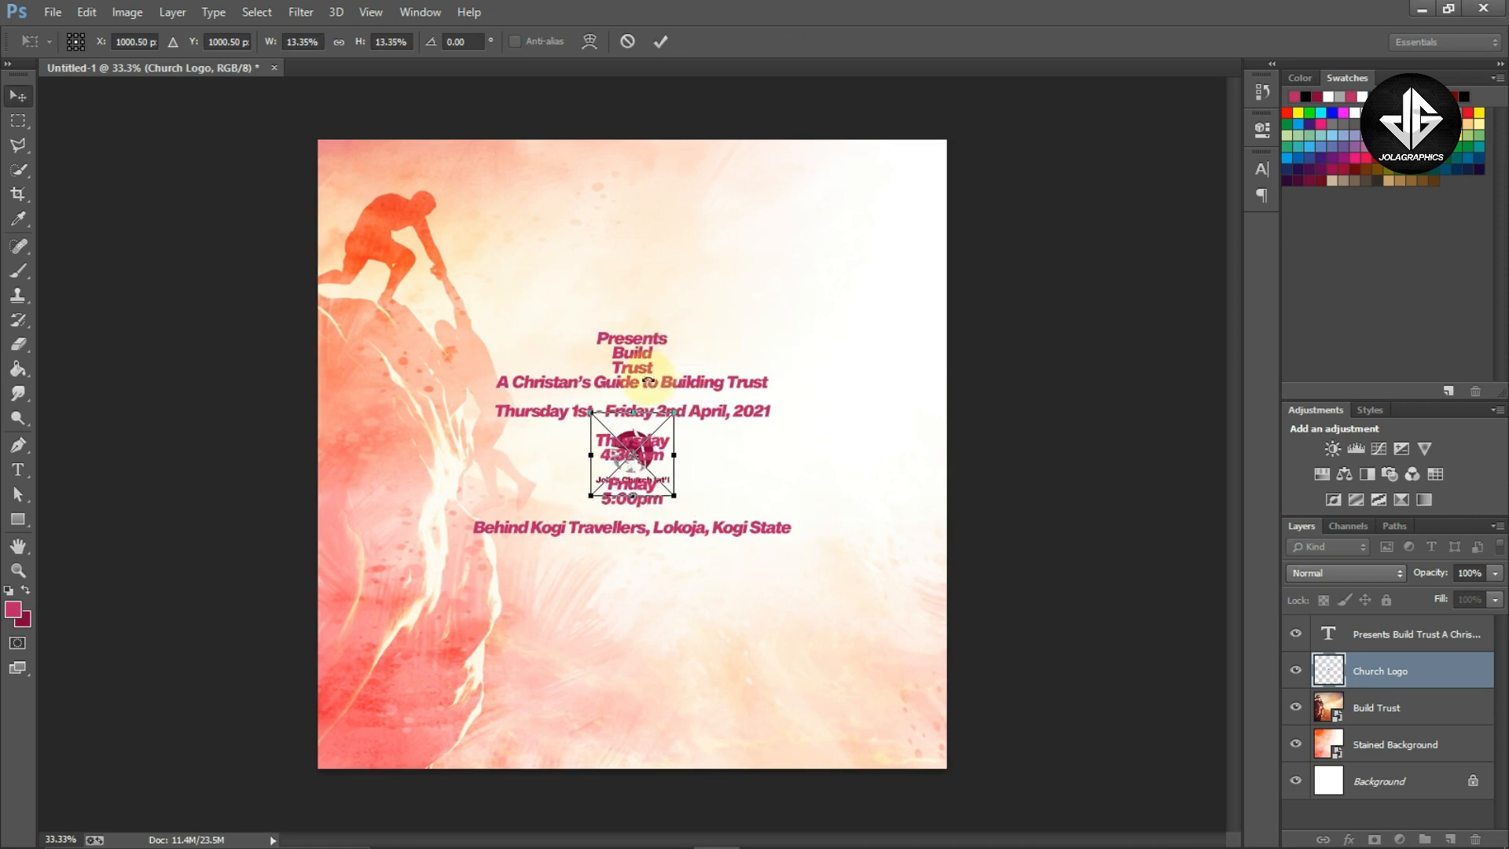
pyautogui.press('Return')
# Move the church logo to the top of the flyer and resize it to about 15%
pyautogui.moveTo(681, 448); pyautogui.dragTo(761, 276)
pyautogui.hotkey('ctrl', 't')
pyautogui.press('Return')
pyautogui.hotkey('ctrl', 't')
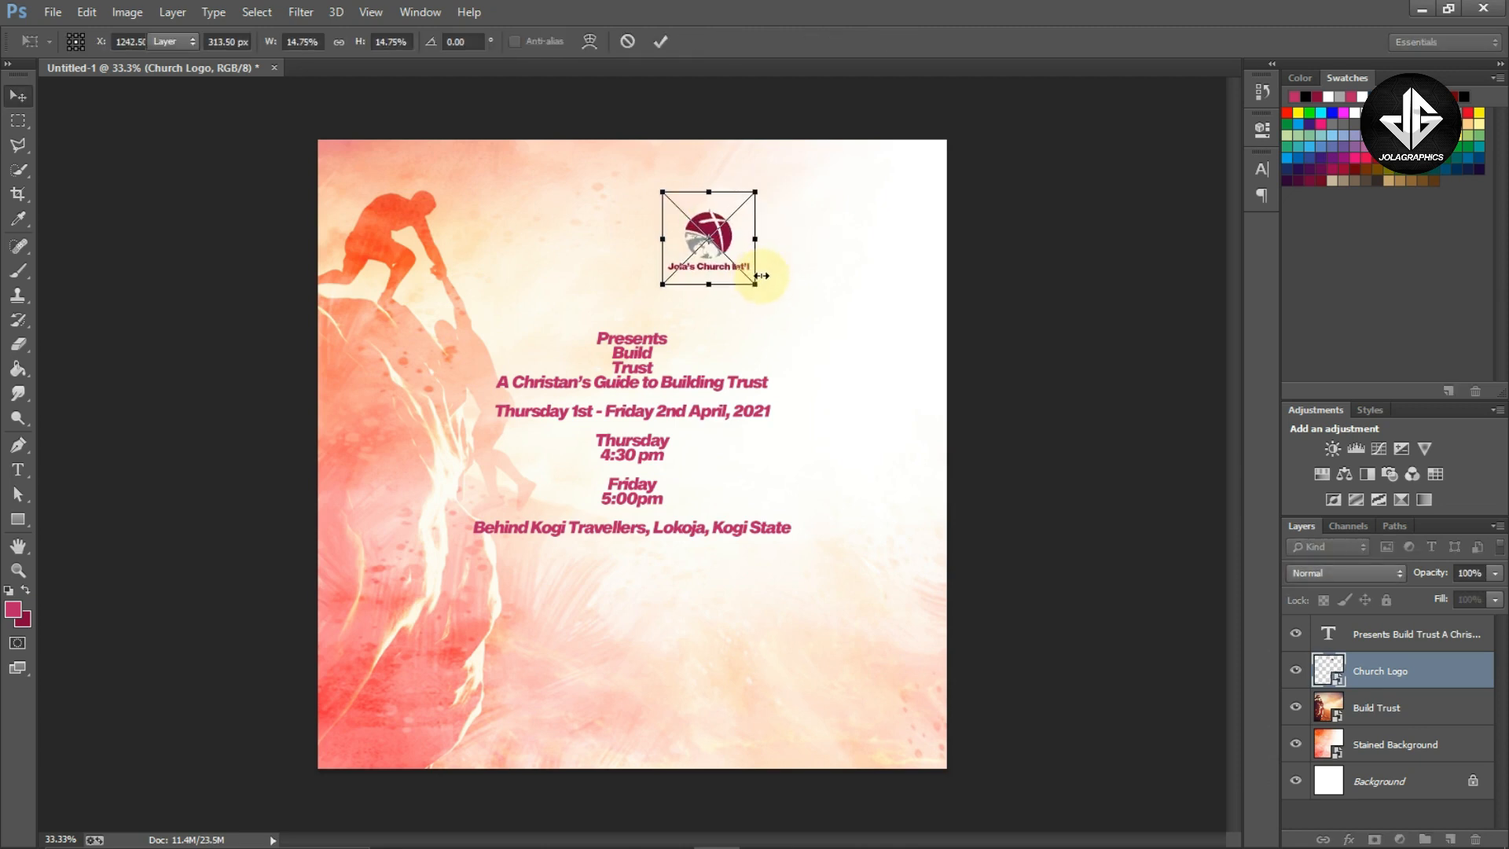
pyautogui.press('Return')
# Cut the word "Presents" out of the main event text block
pyautogui.press('t')
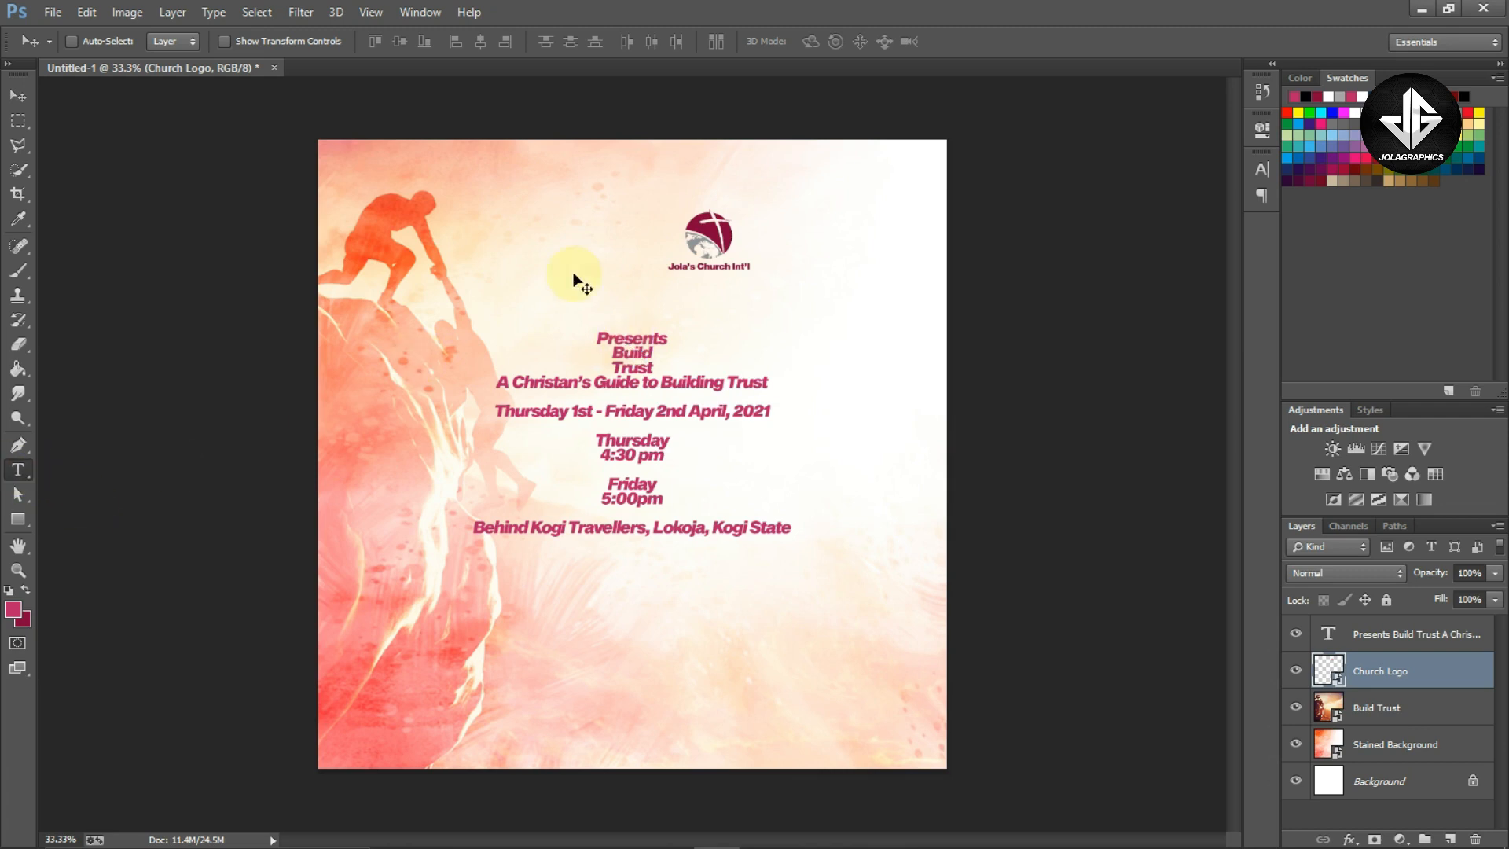
pyautogui.click(18, 470)
pyautogui.click(612, 337)
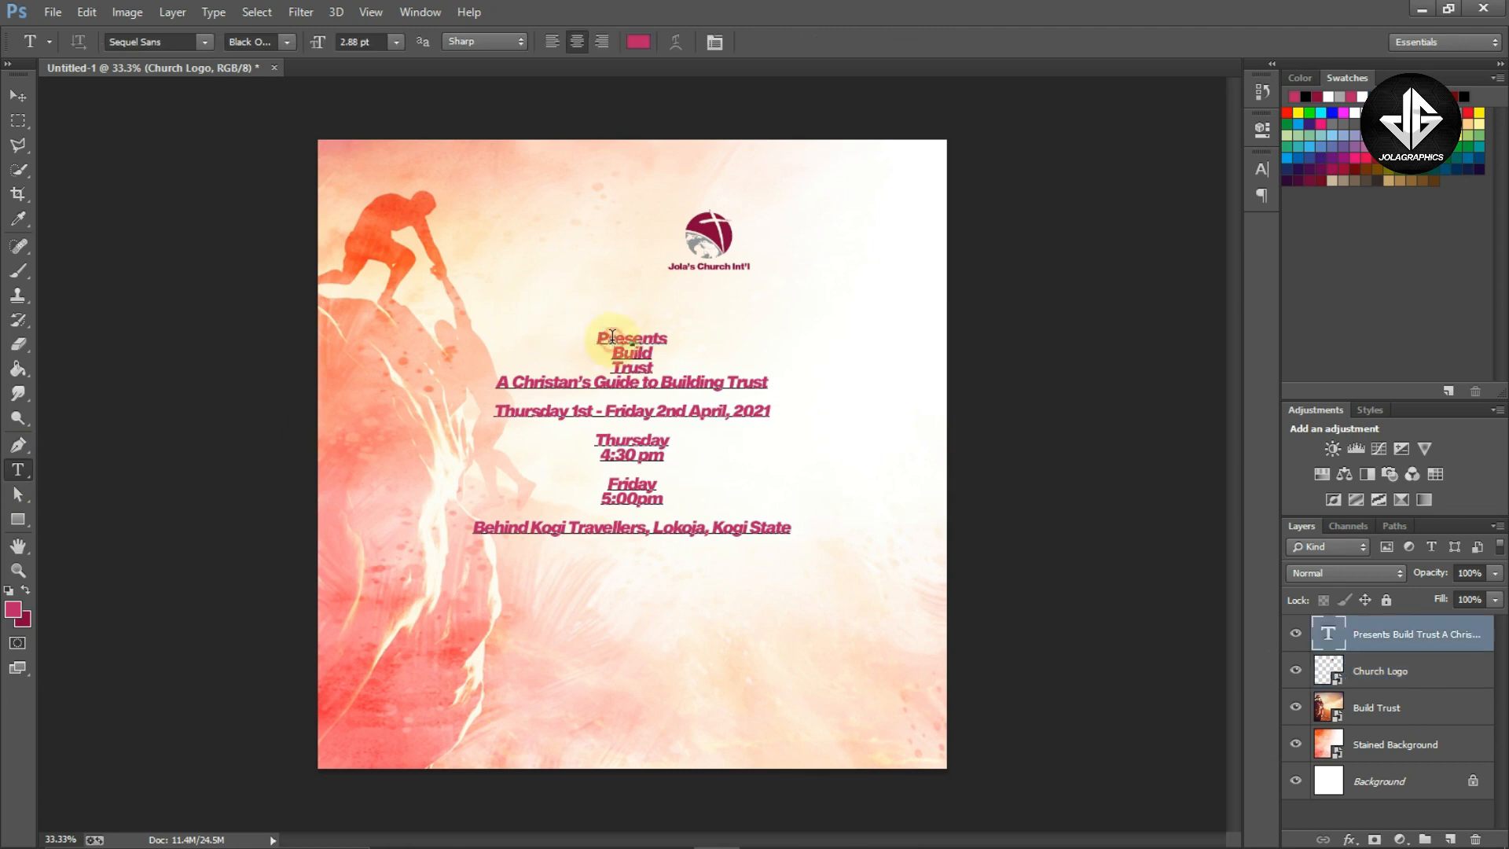
pyautogui.doubleClick(612, 336)
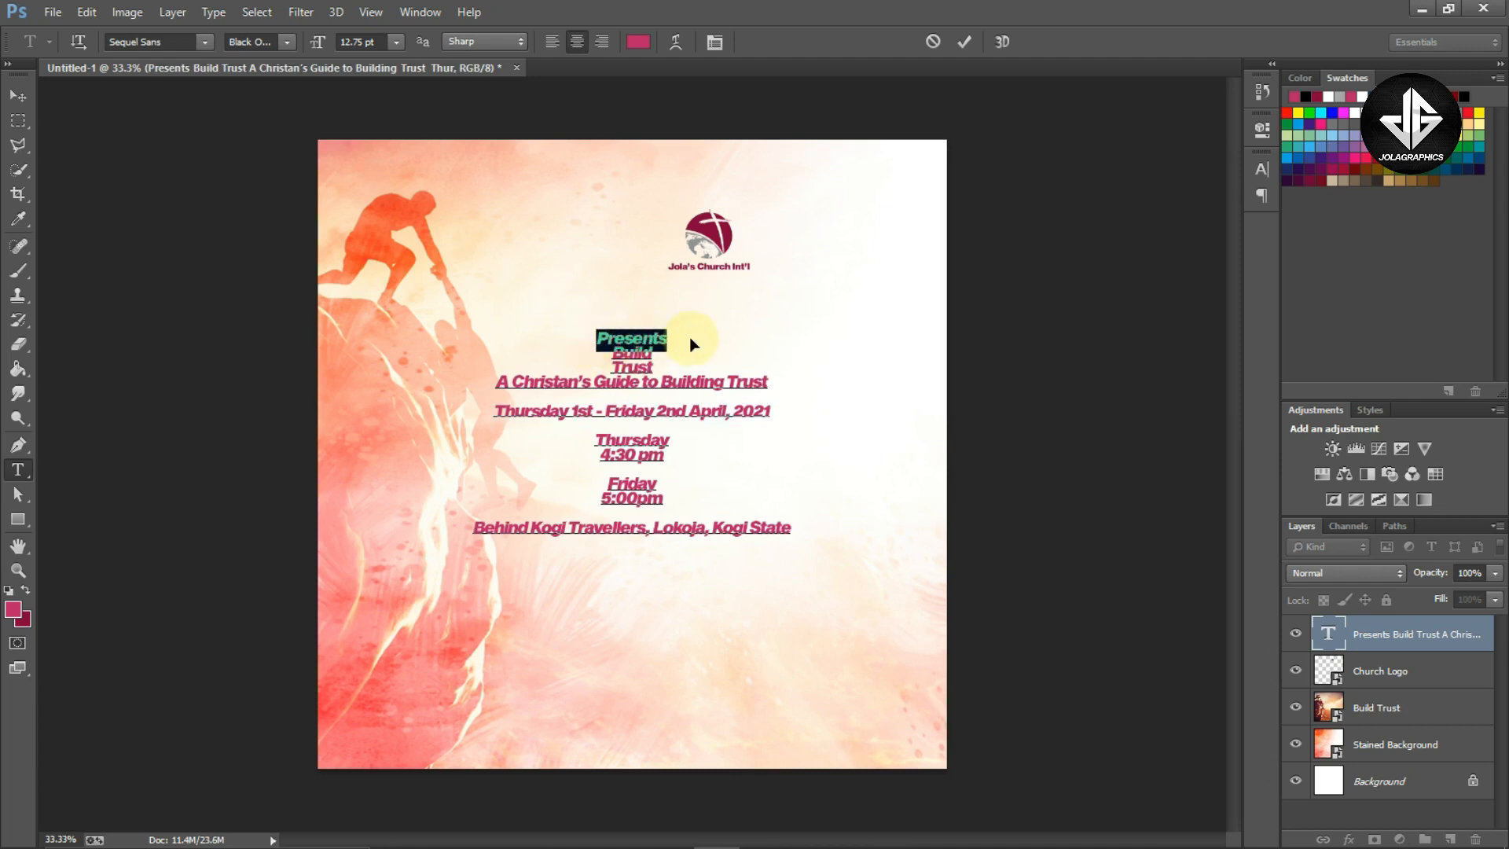
pyautogui.rightClick(646, 343)
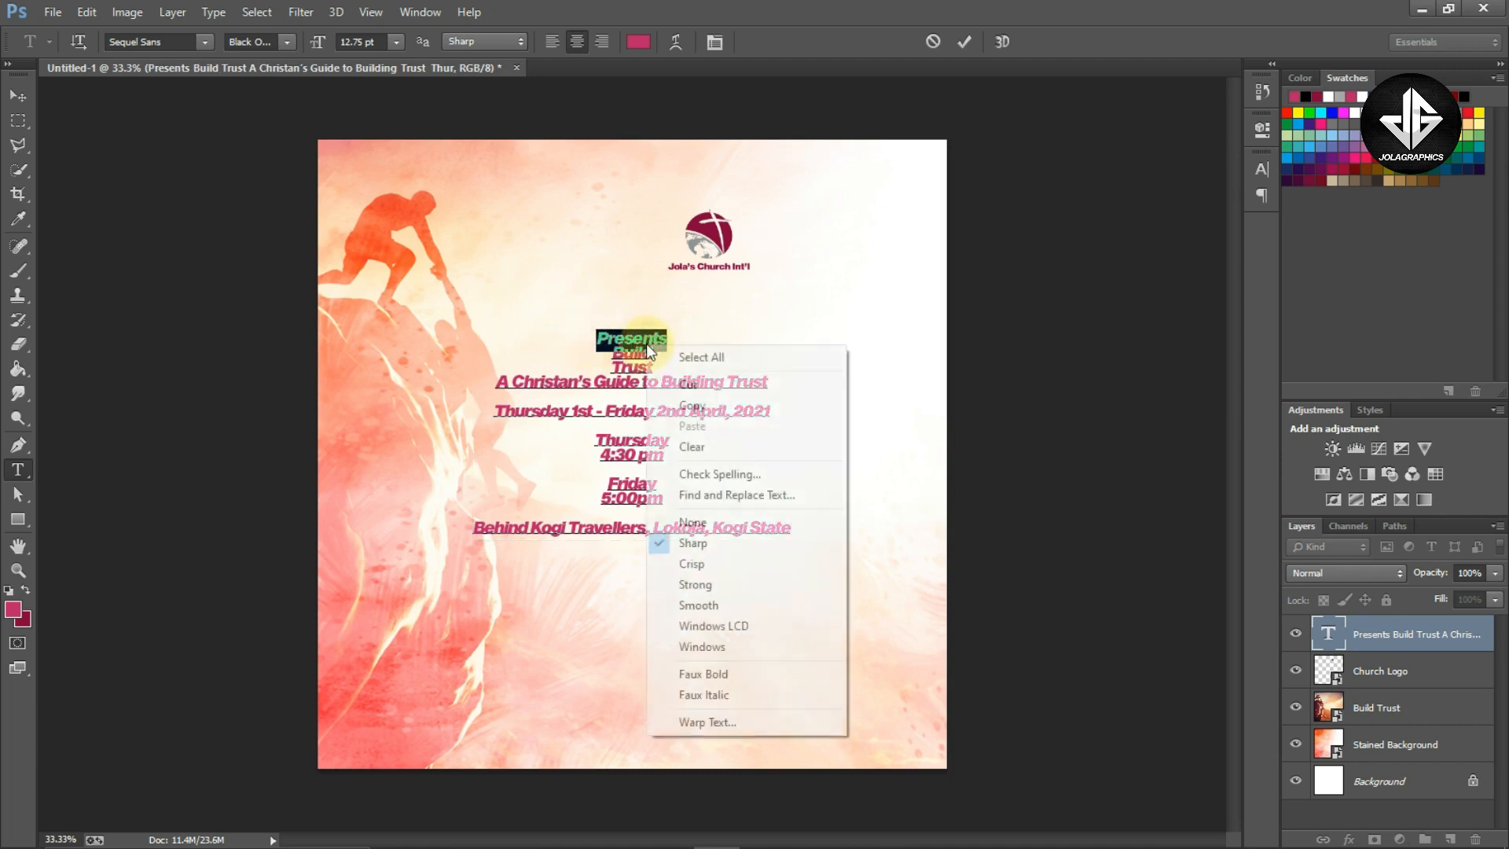
pyautogui.click(703, 384)
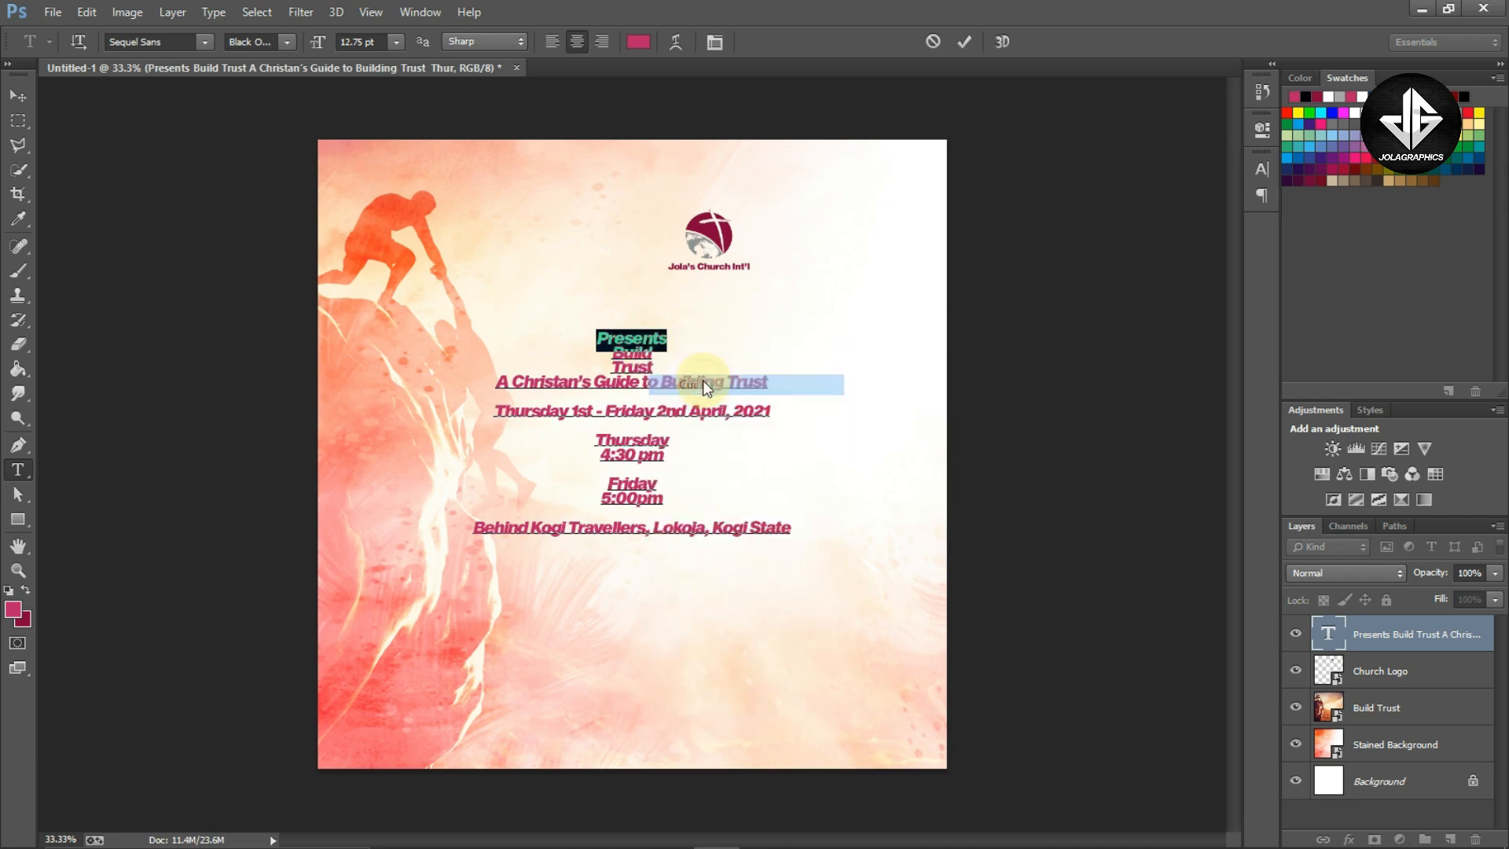
# Paste "Presents" as a new separate text layer below the logo
pyautogui.click(17, 95)
pyautogui.click(18, 471)
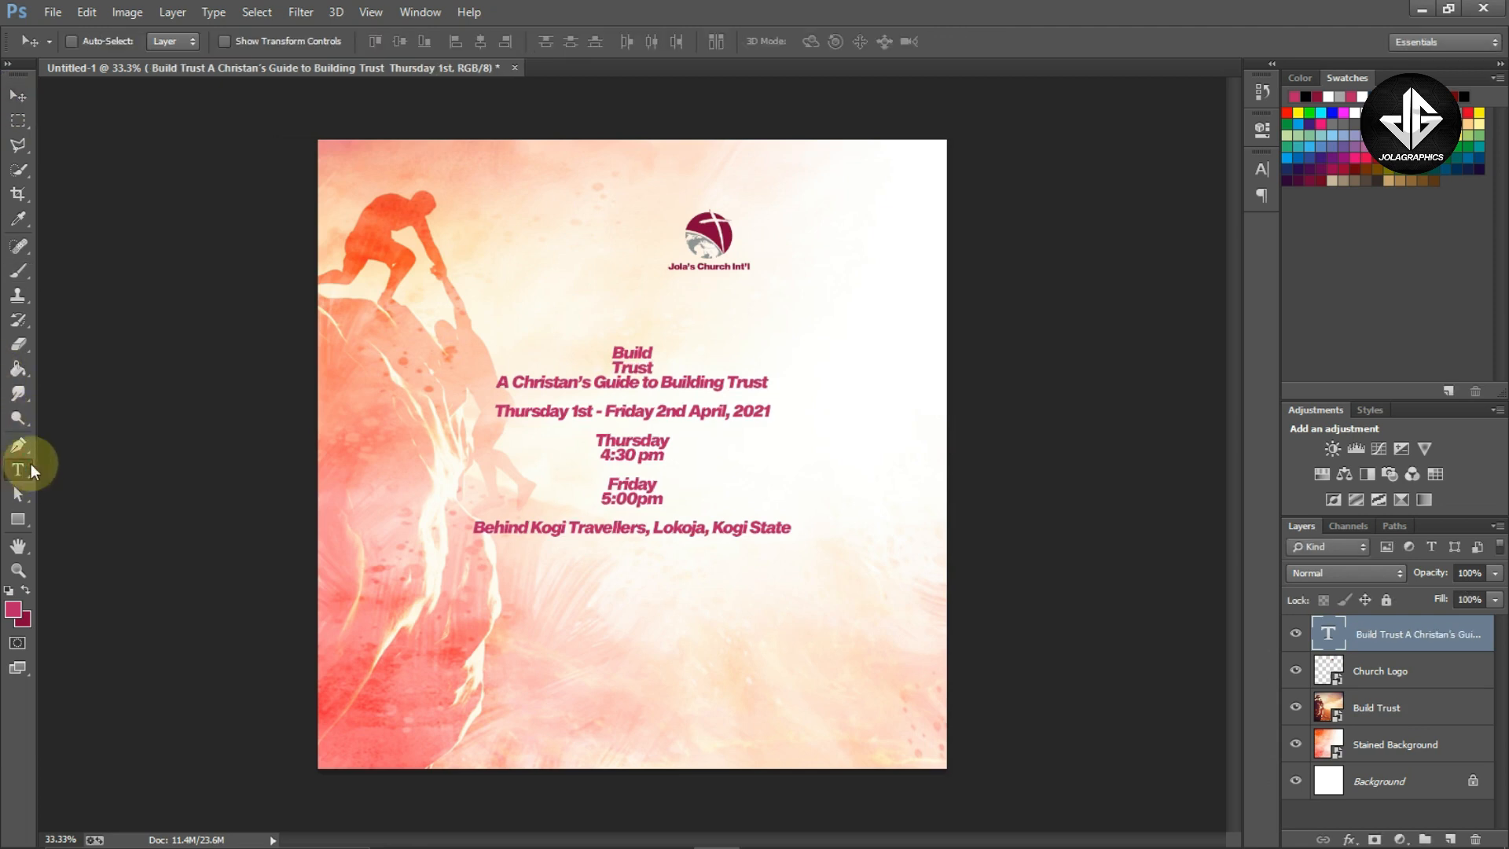
pyautogui.click(721, 312)
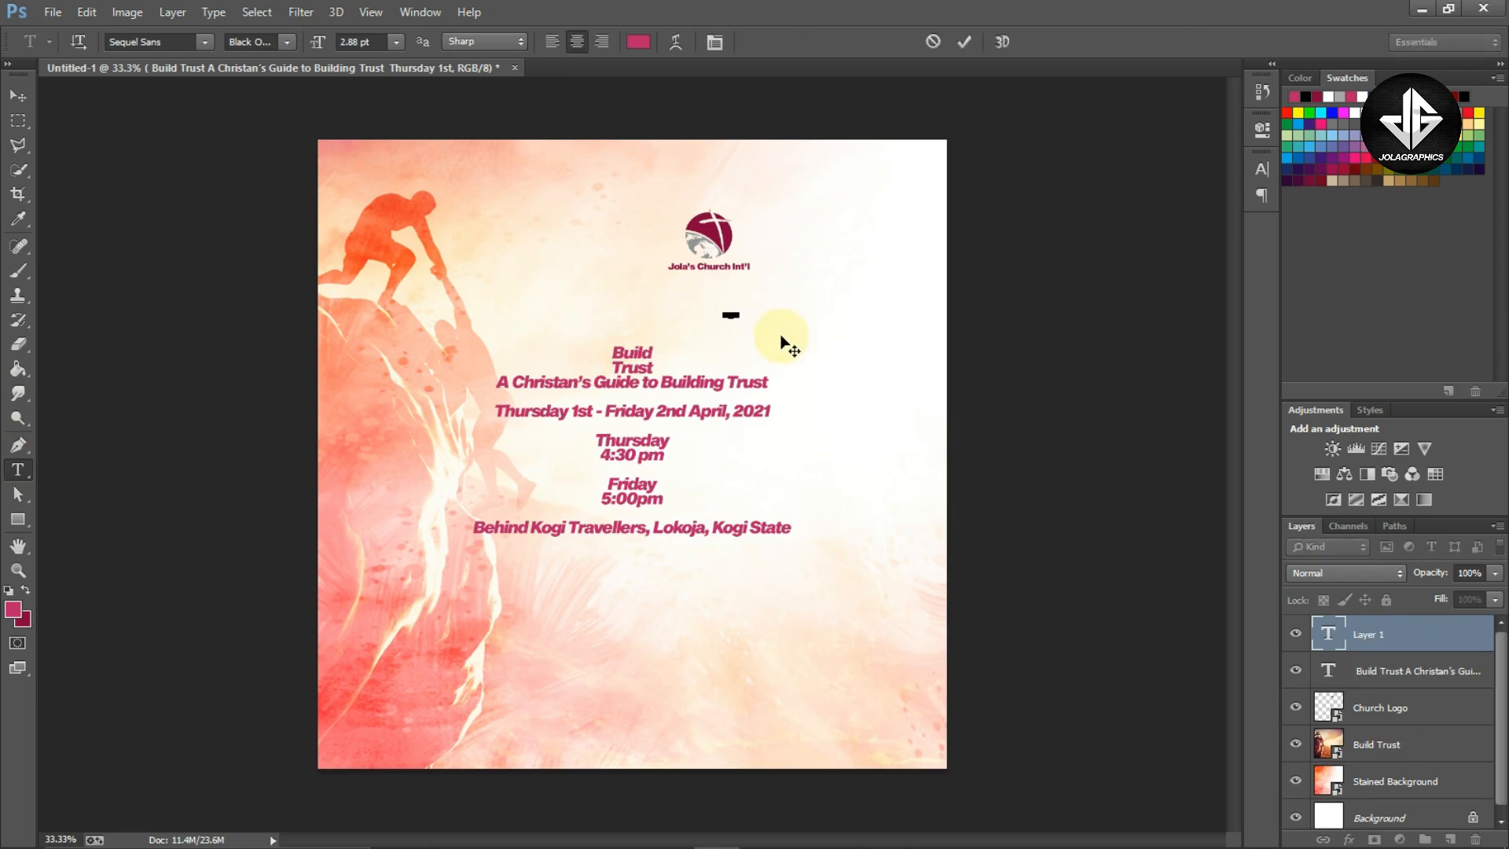
pyautogui.hotkey('ctrl', 'Return')
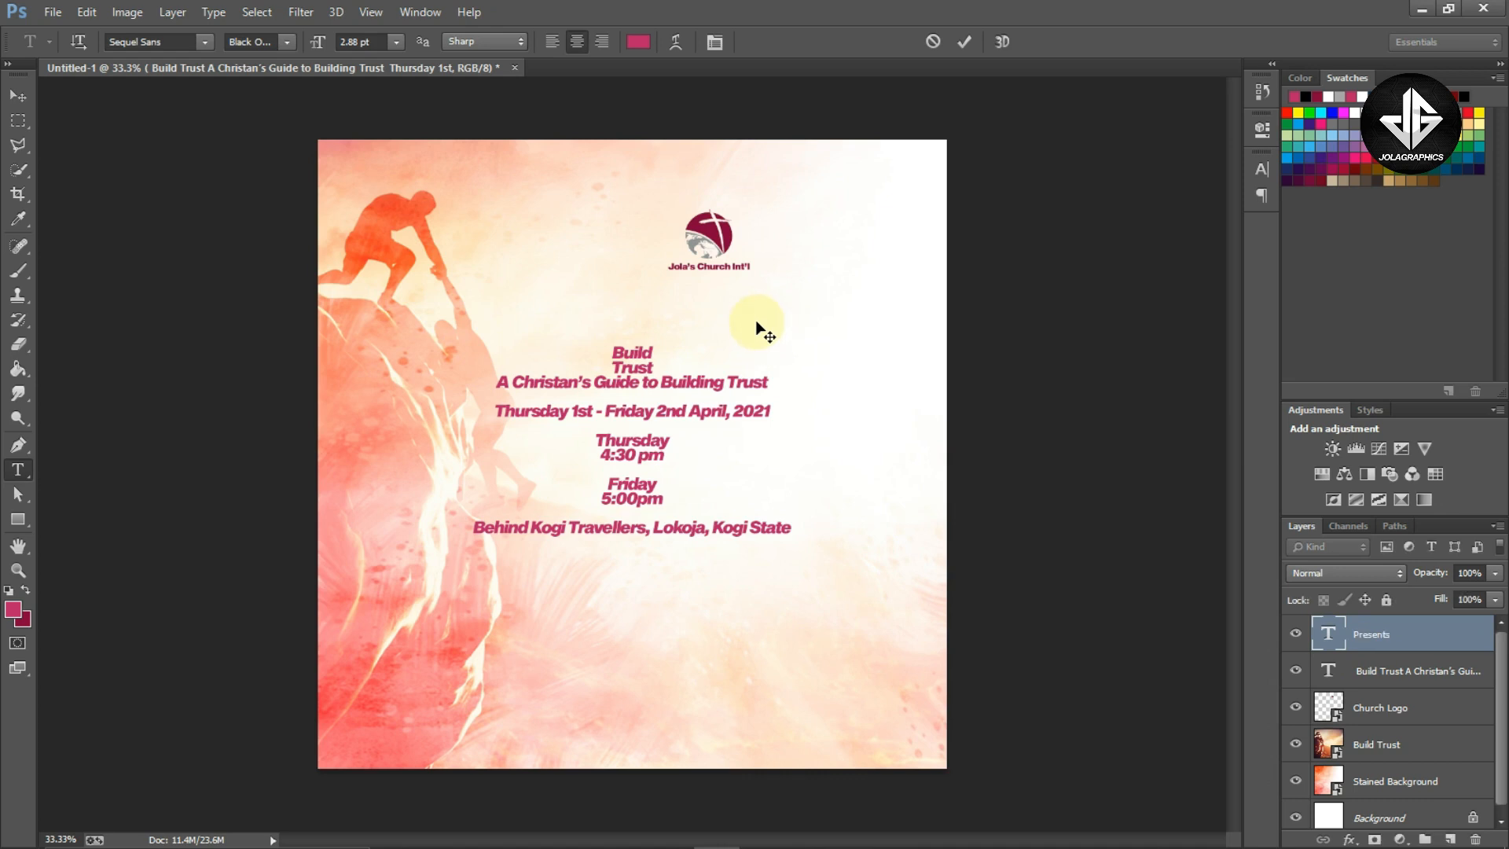
# Enlarge the Presents text and position it beneath the logo
pyautogui.press('v')
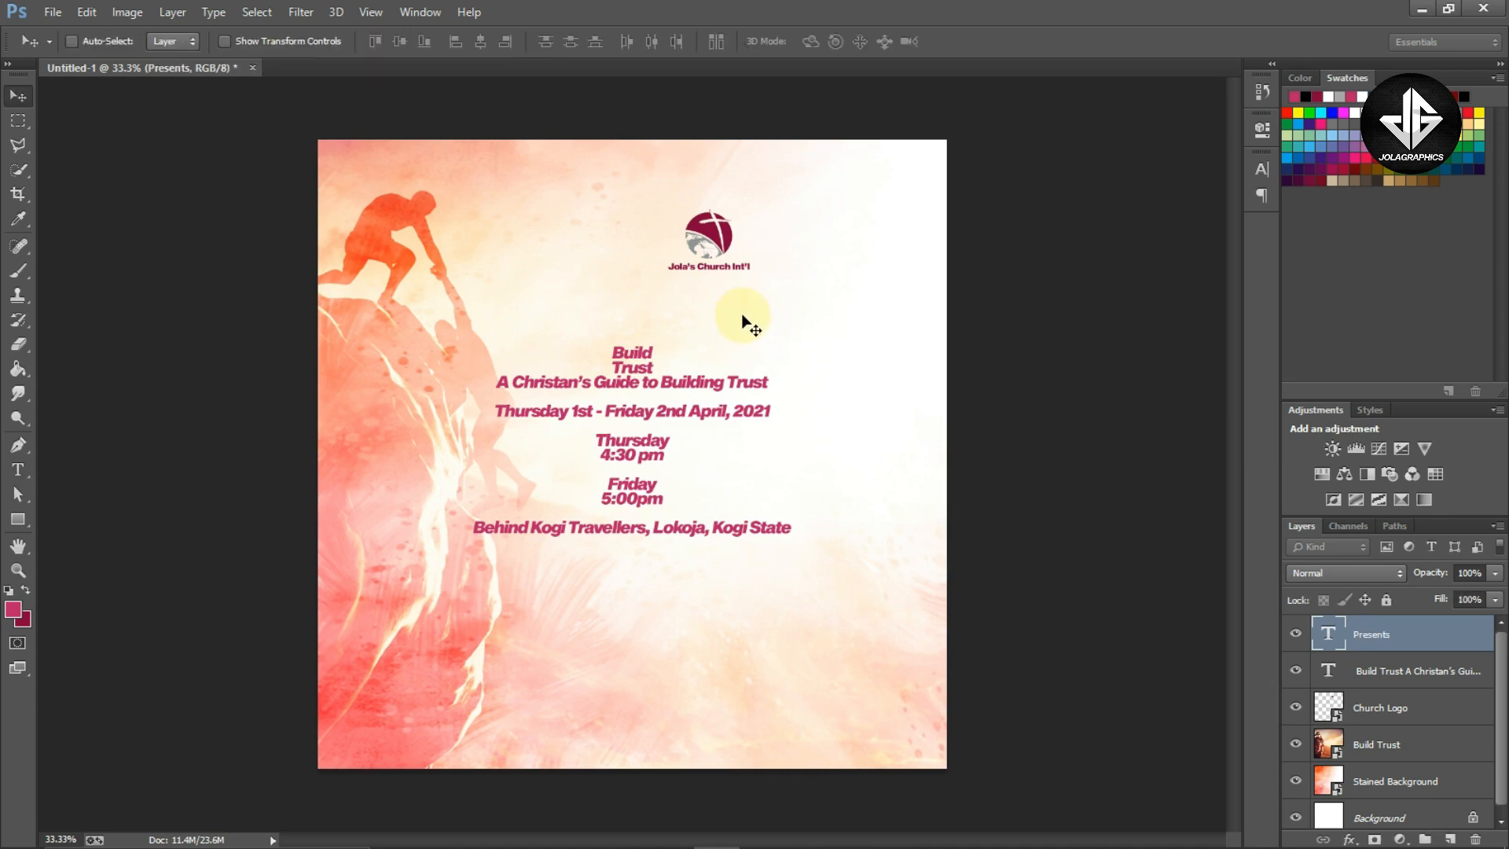
pyautogui.hotkey('ctrl', 't')
pyautogui.moveTo(739, 311); pyautogui.dragTo(789, 297)
pyautogui.press('Return')
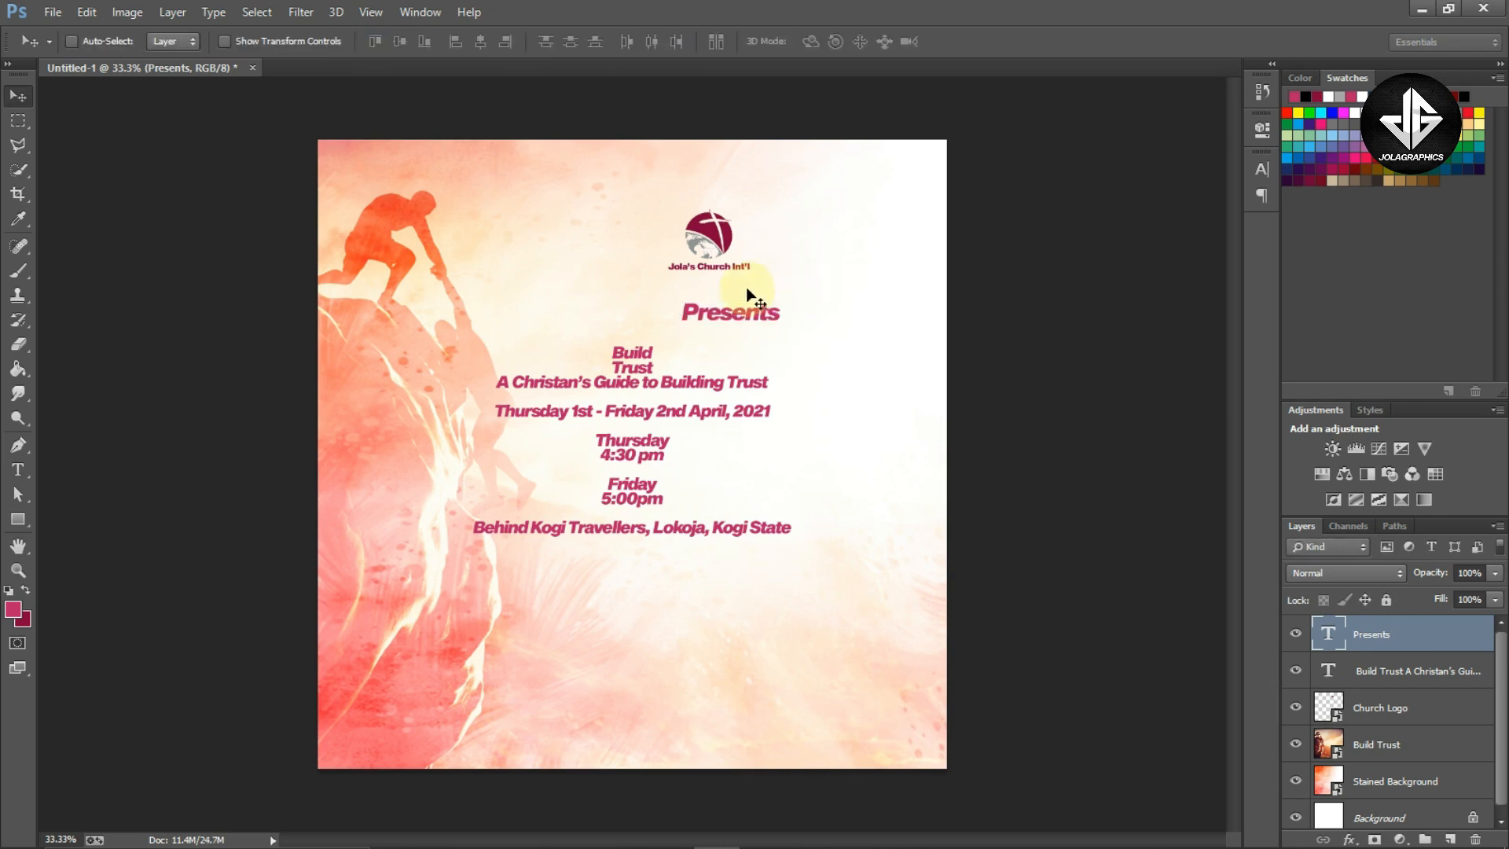
# Set the Presents text's tracking to 700 and its font size to 13.65 pt
pyautogui.press('t')
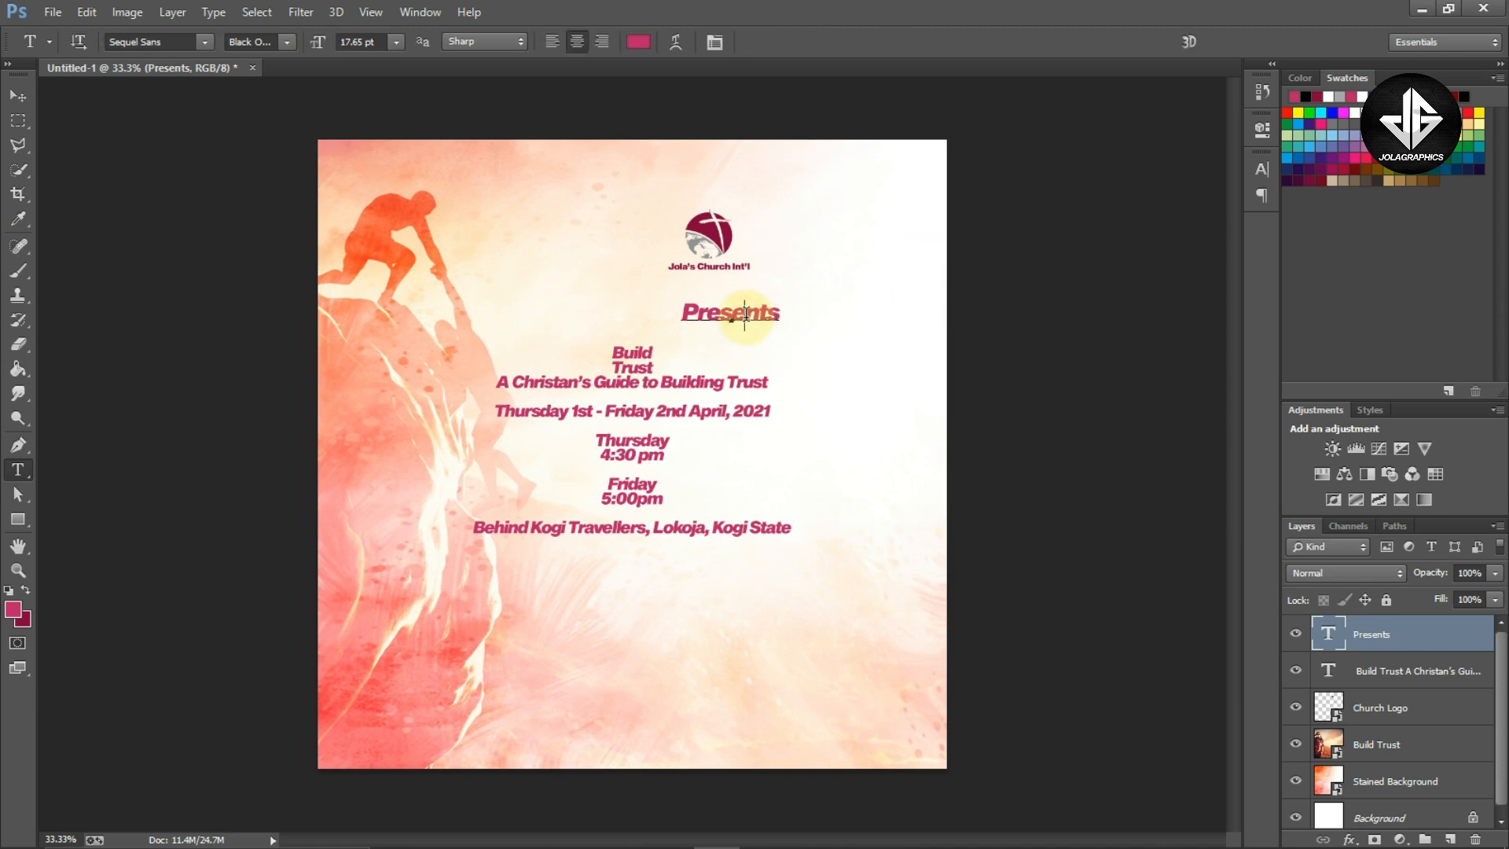
pyautogui.doubleClick(745, 315)
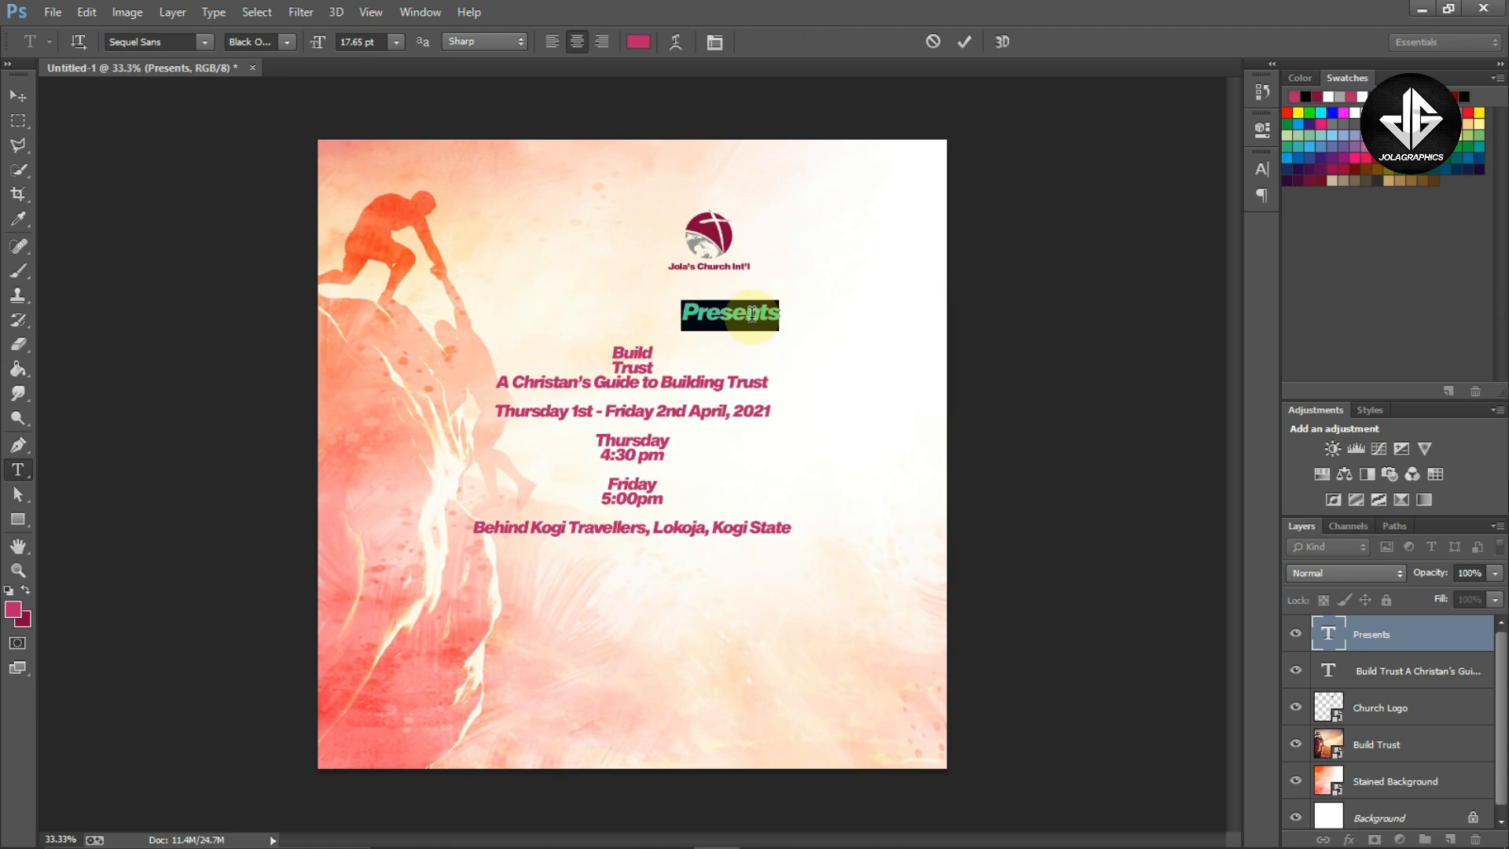
pyautogui.click(1262, 170)
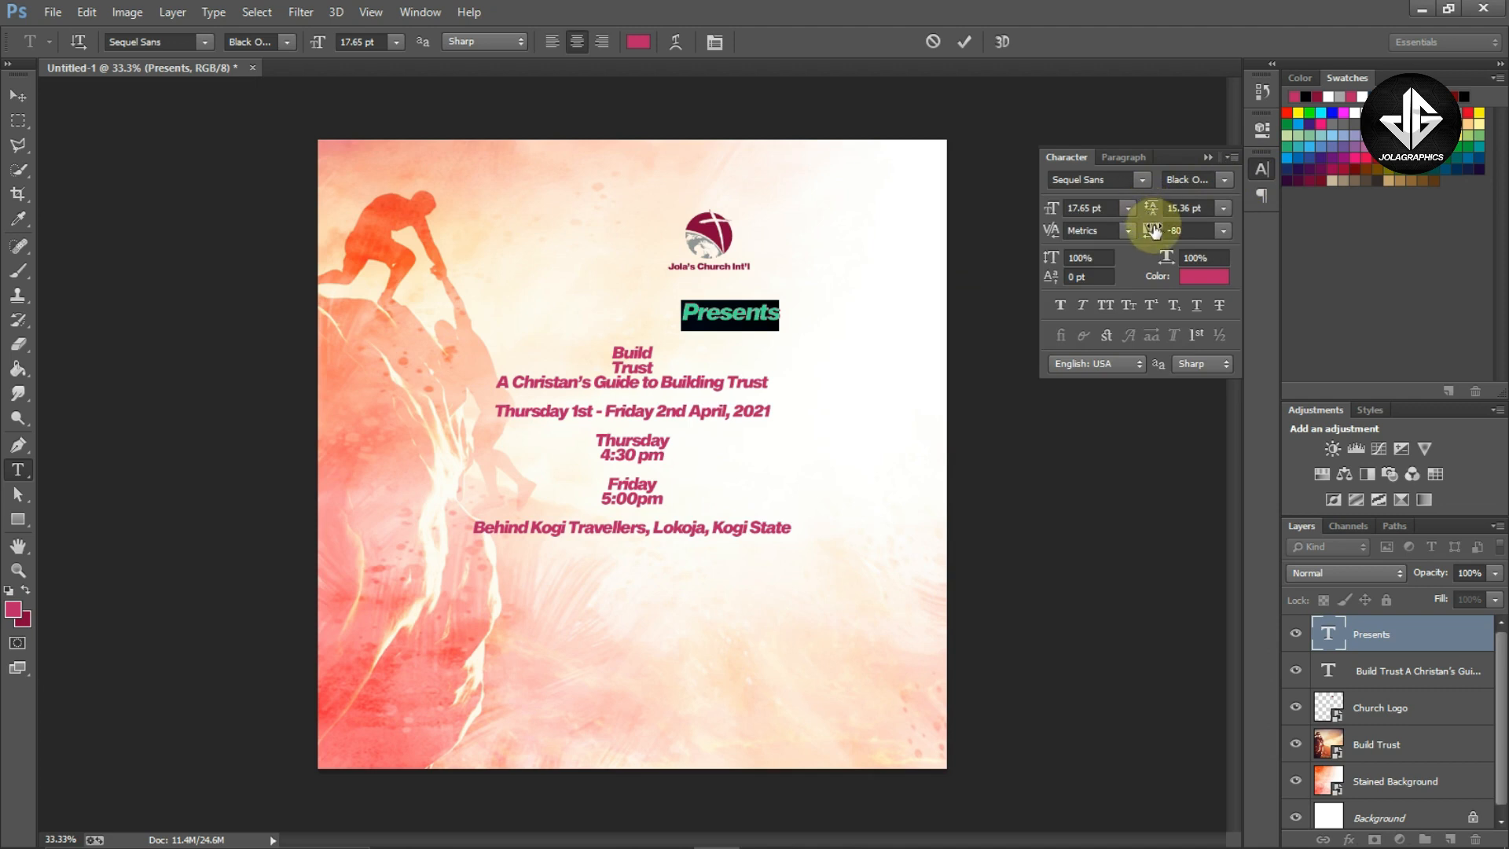
pyautogui.moveTo(1150, 234); pyautogui.dragTo(1198, 233)
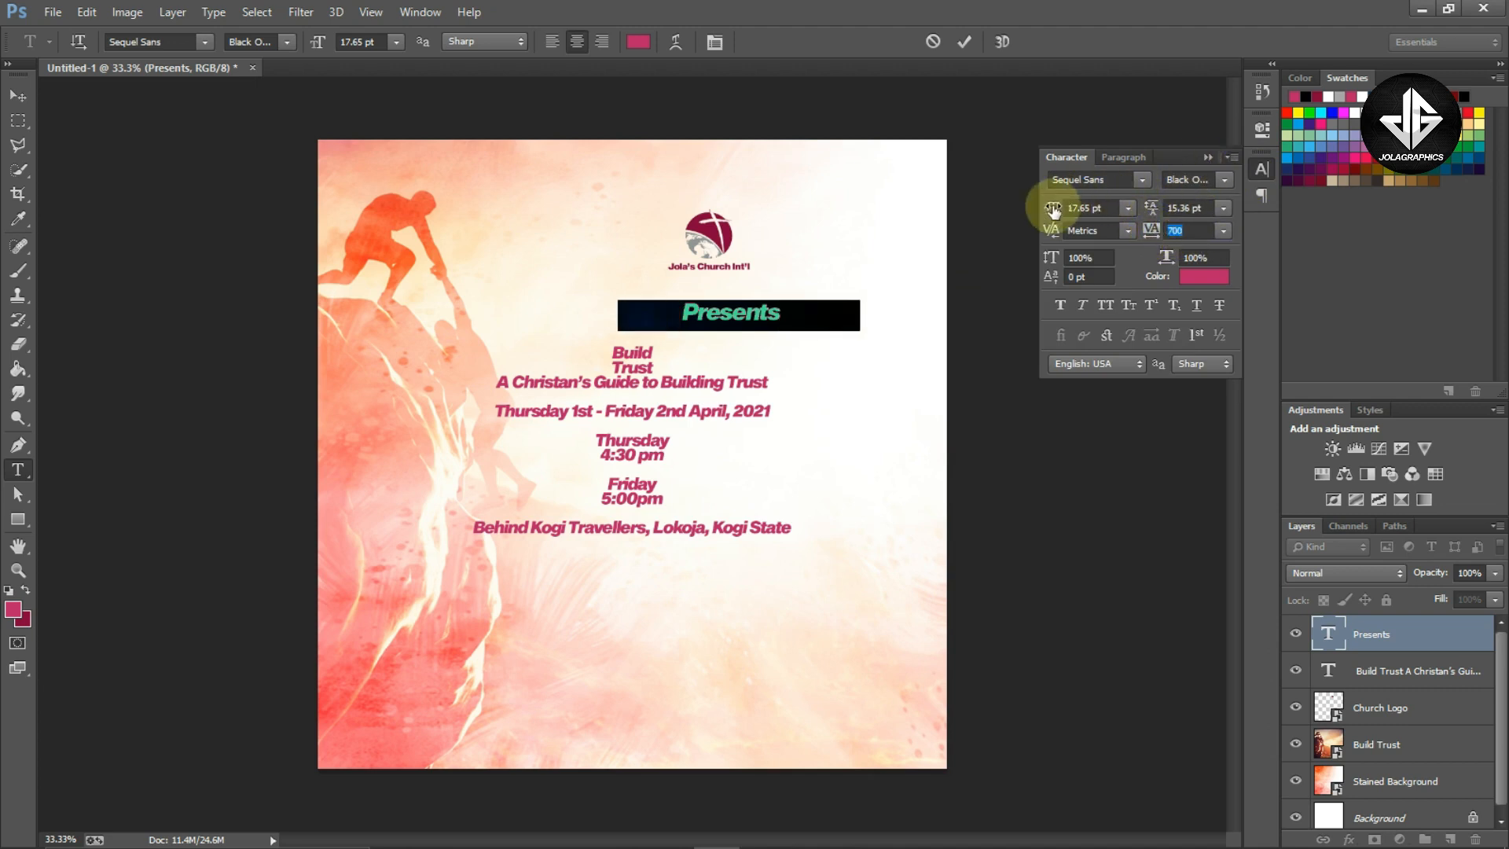
pyautogui.moveTo(1046, 210); pyautogui.dragTo(1050, 213)
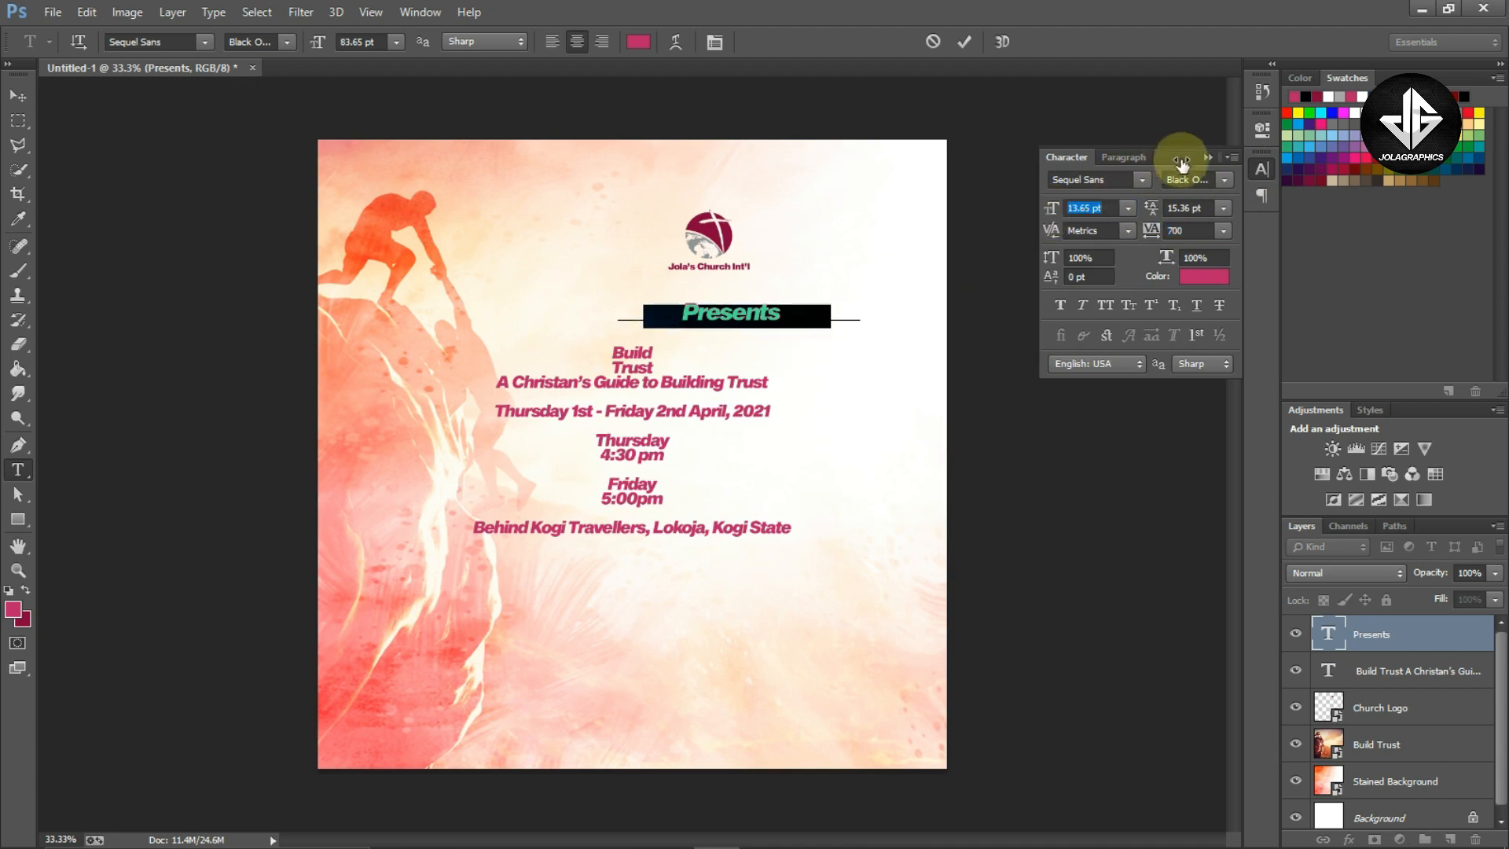
pyautogui.click(1209, 161)
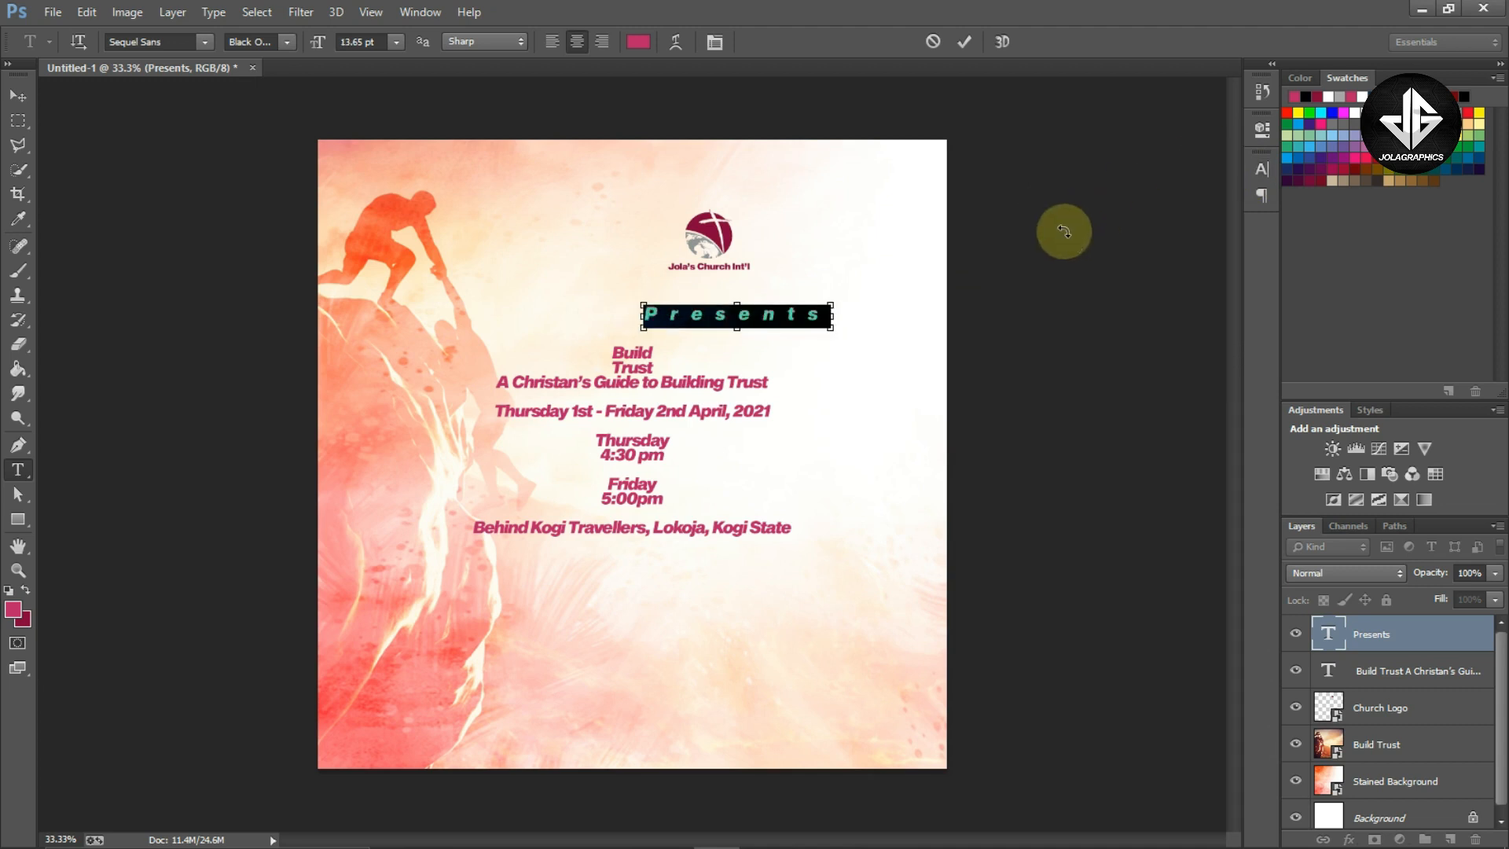
pyautogui.hotkey('ctrl', 'Return')
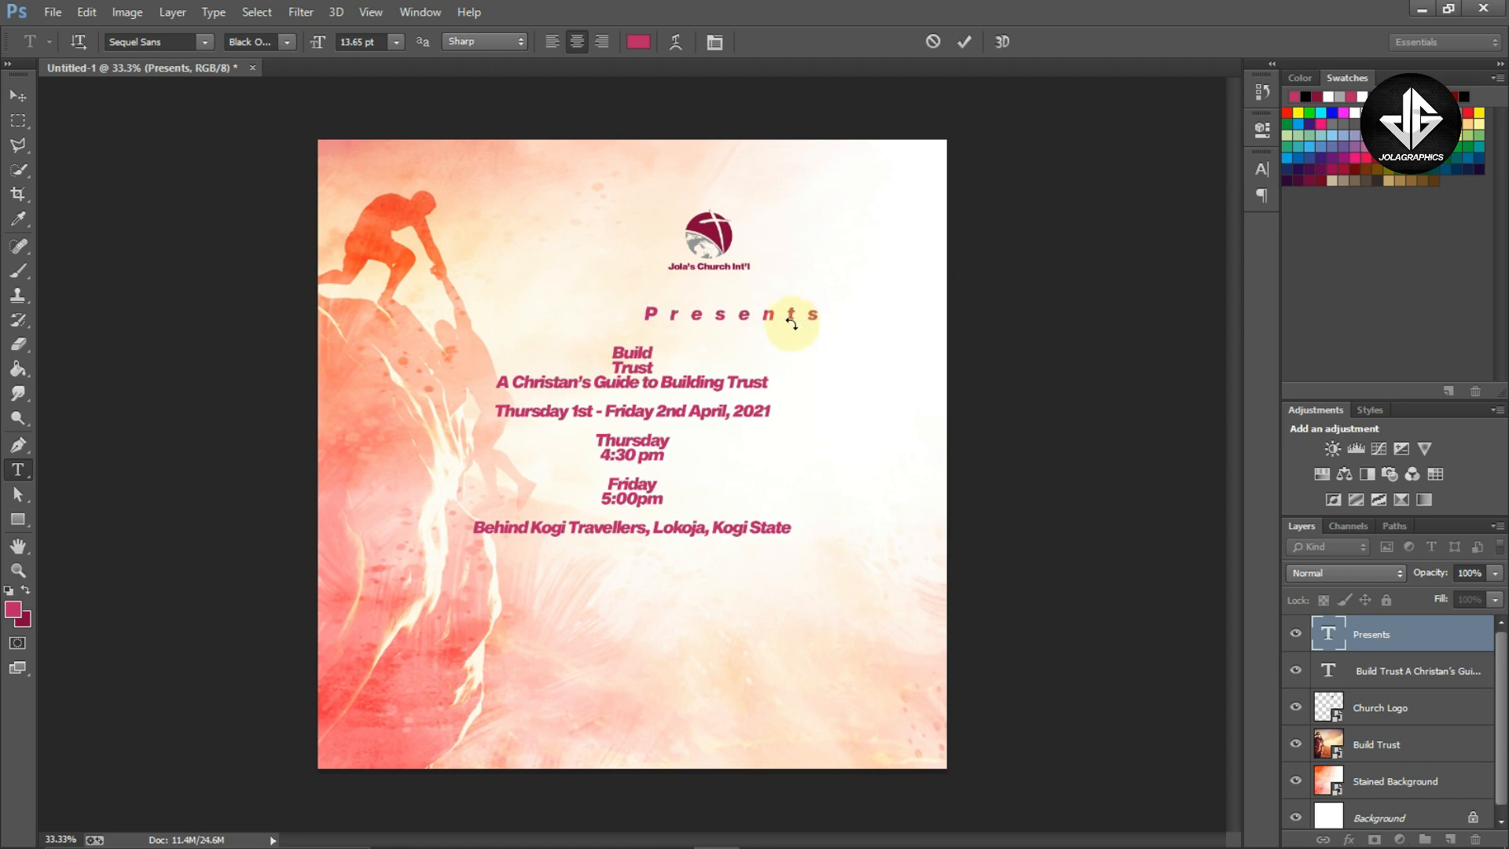
# Align the church logo and Presents text on their horizontal centers and shift them left together
pyautogui.press('v')
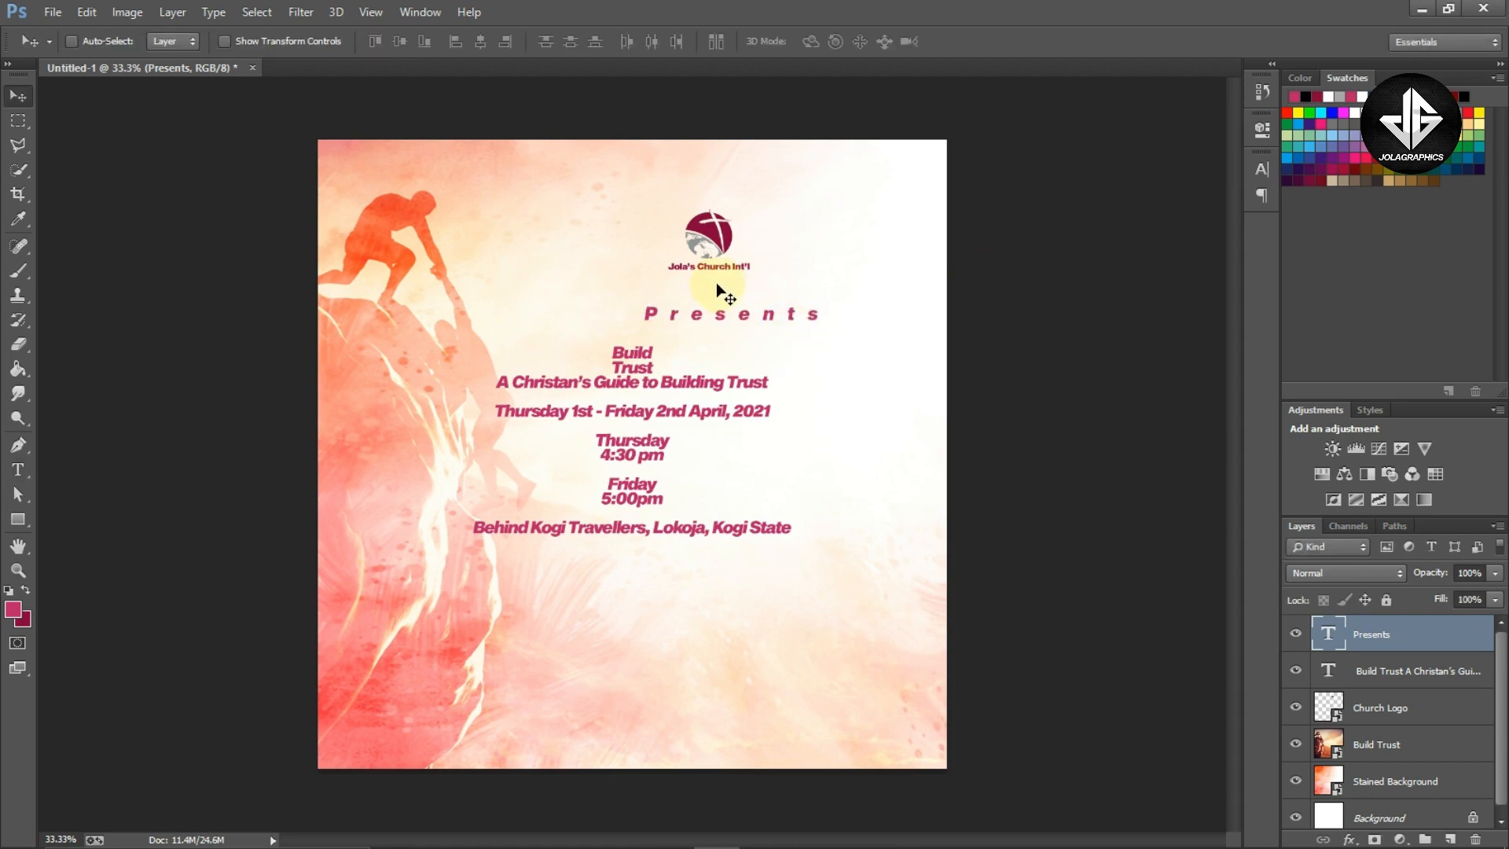
pyautogui.keyDown('ctrl'); pyautogui.keyDown('shift'); pyautogui.click(718, 236); pyautogui.keyUp('shift'); pyautogui.keyUp('ctrl')
pyautogui.click(480, 40)
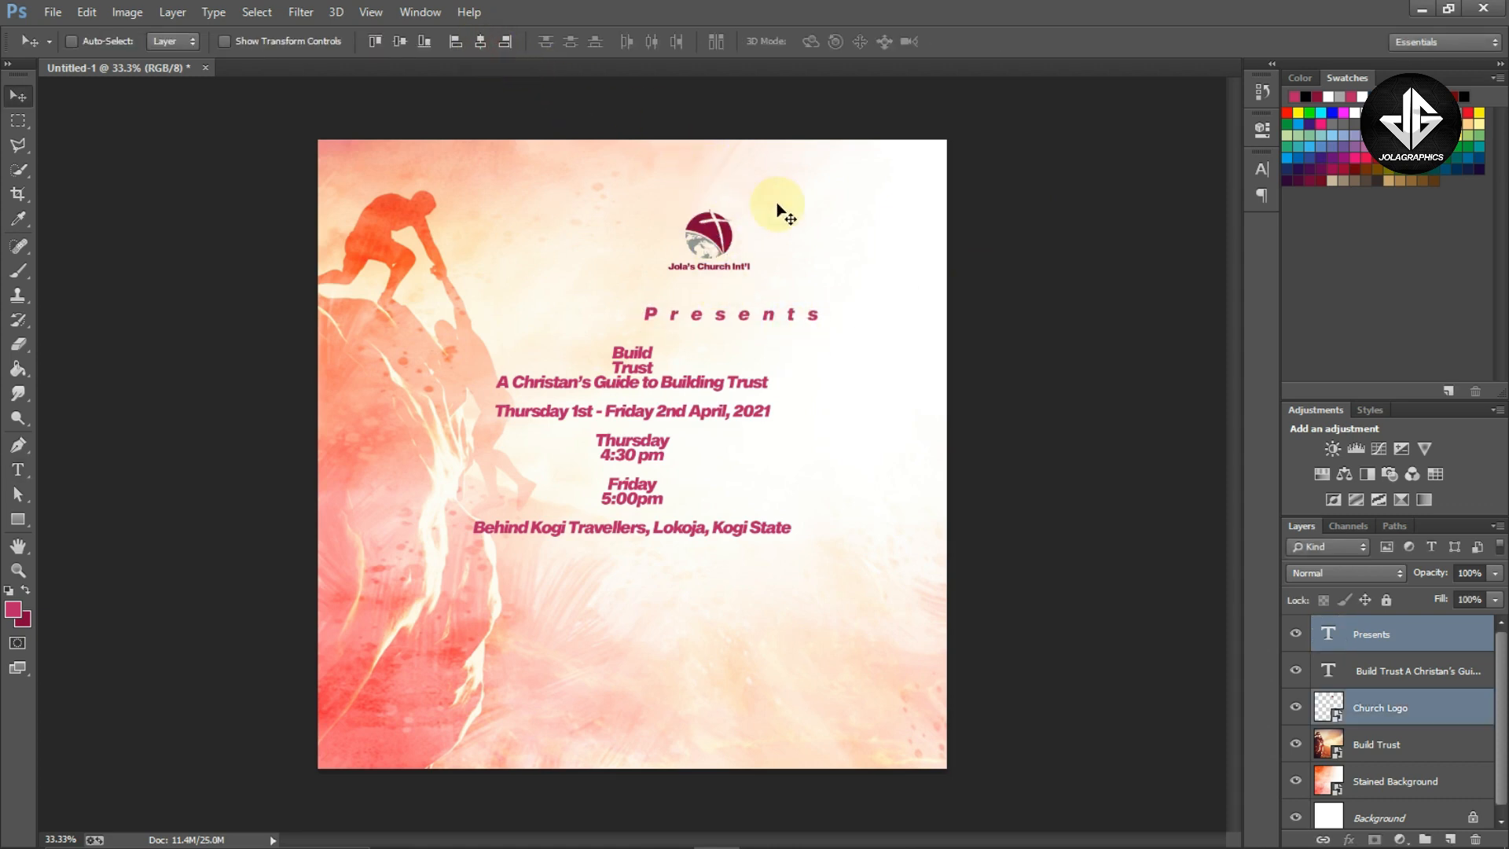
pyautogui.moveTo(811, 233); pyautogui.dragTo(766, 244)
# Nudge the Presents text slightly upward under the logo
pyautogui.keyDown('ctrl'); pyautogui.click(778, 313); pyautogui.keyUp('ctrl')
pyautogui.hotkey('ctrl', 't')
pyautogui.moveTo(786, 305); pyautogui.dragTo(780, 303)
pyautogui.press('Return')
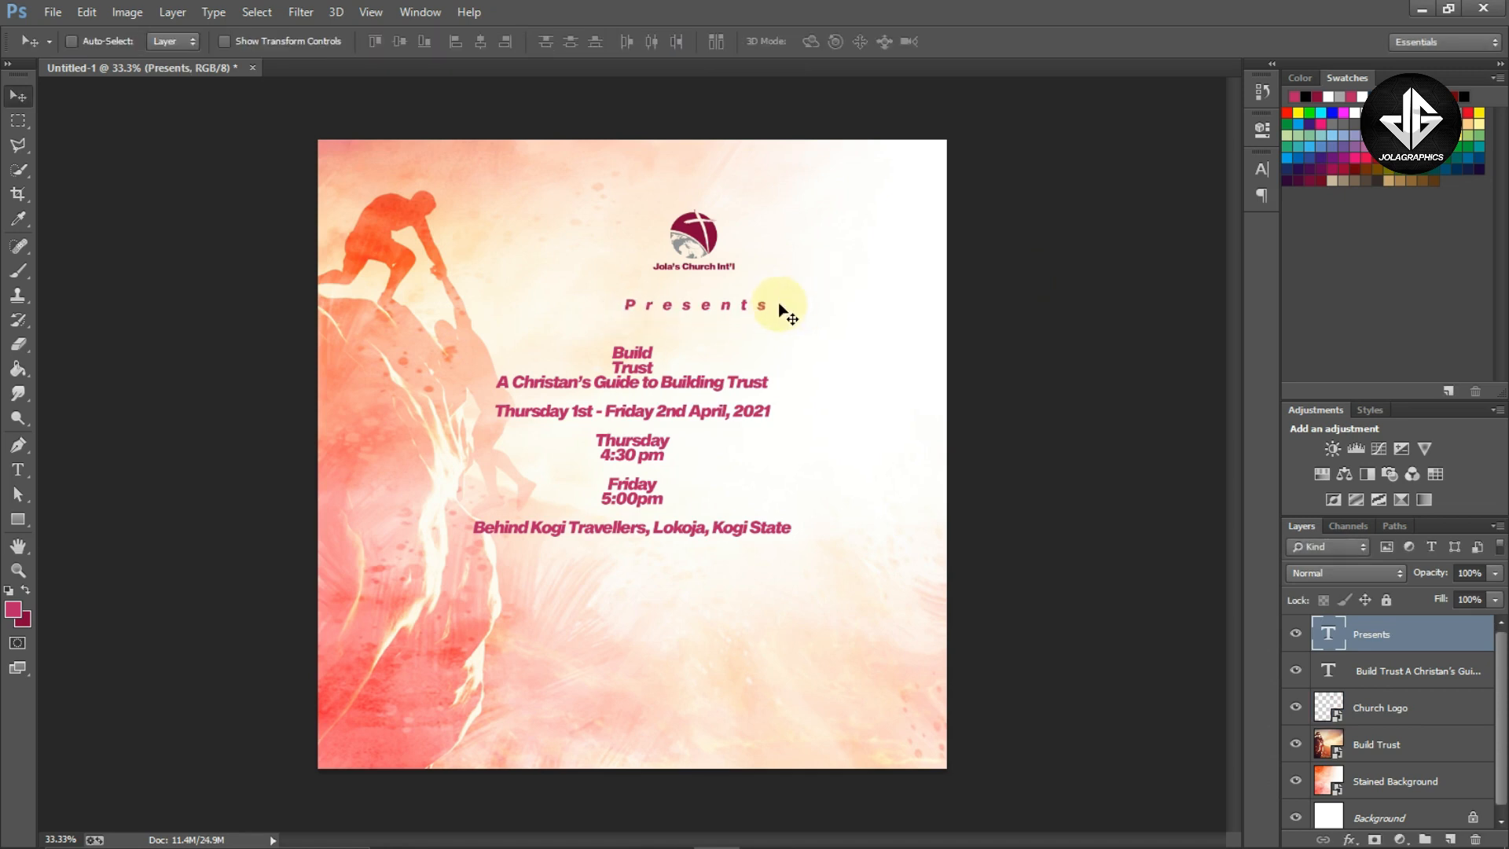
pyautogui.hotkey('ctrl', 't')
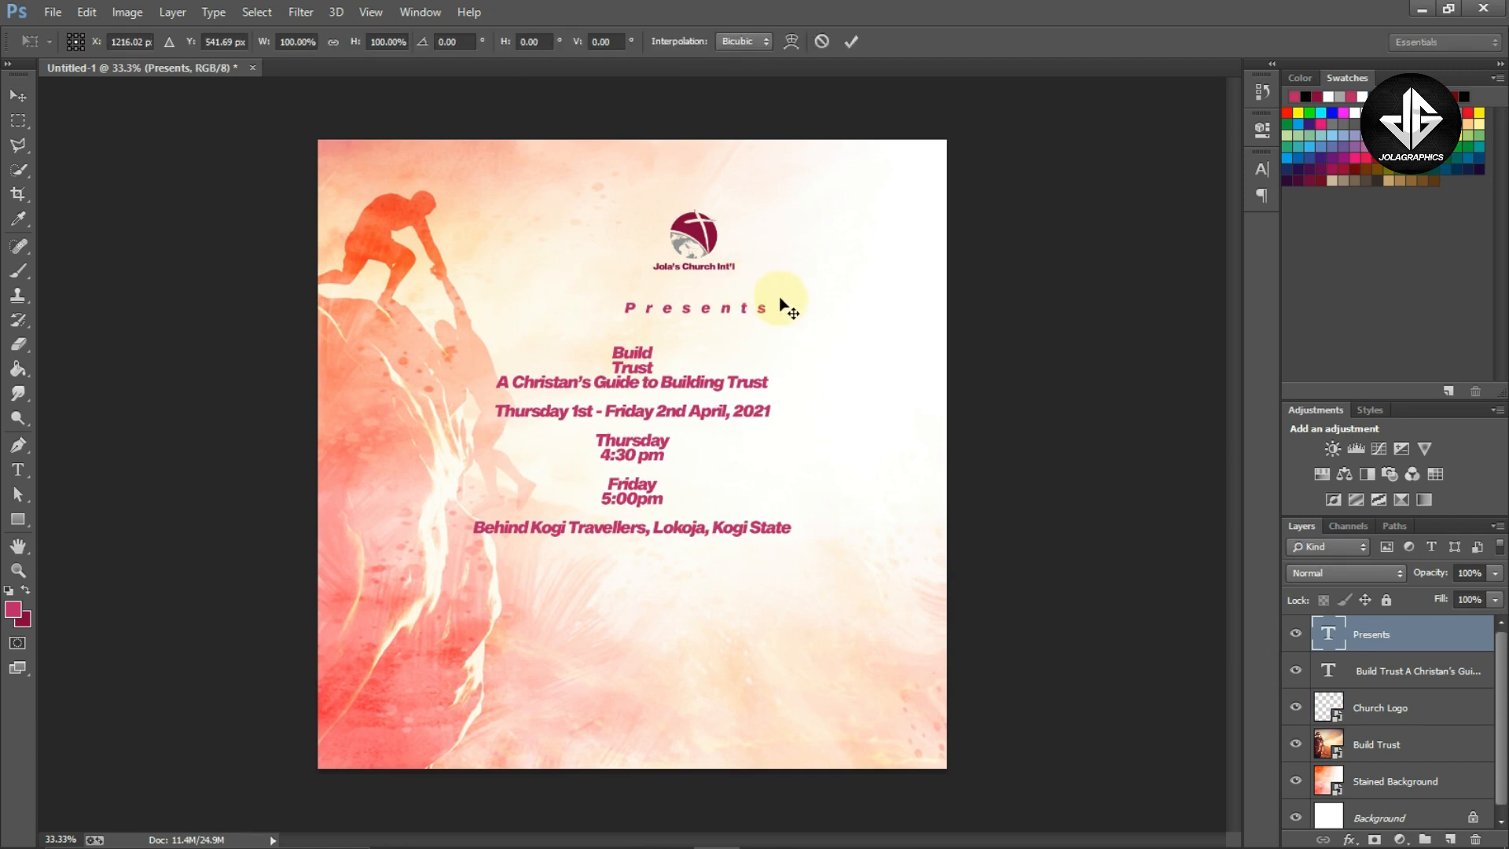
pyautogui.moveTo(768, 298); pyautogui.dragTo(760, 296)
pyautogui.press('Return')
# Change the Presents text color to black, 000000
pyautogui.press('t')
pyautogui.click(740, 307)
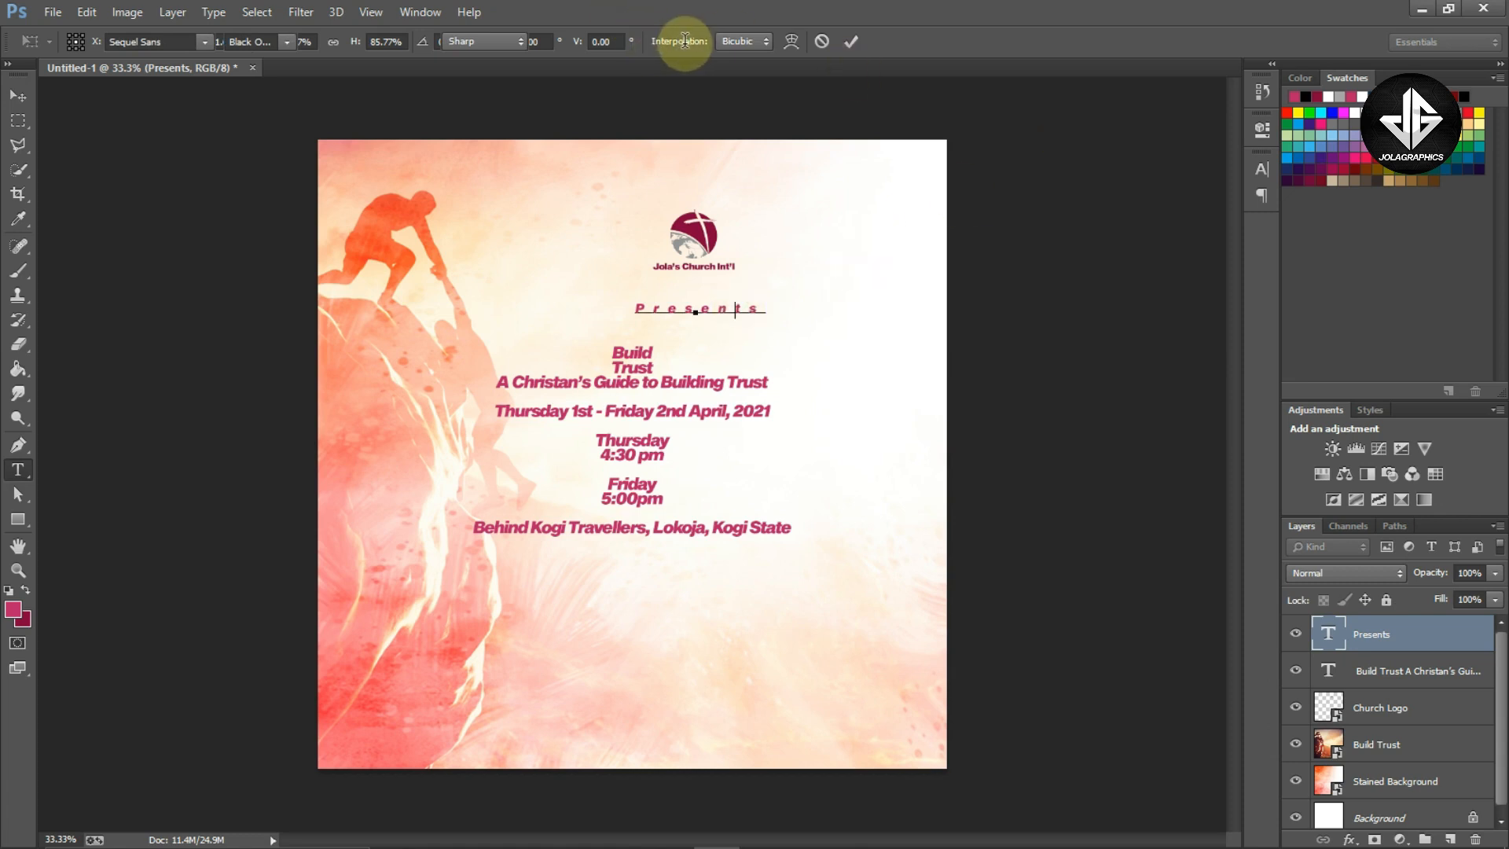
pyautogui.hotkey('ctrl', 'a')
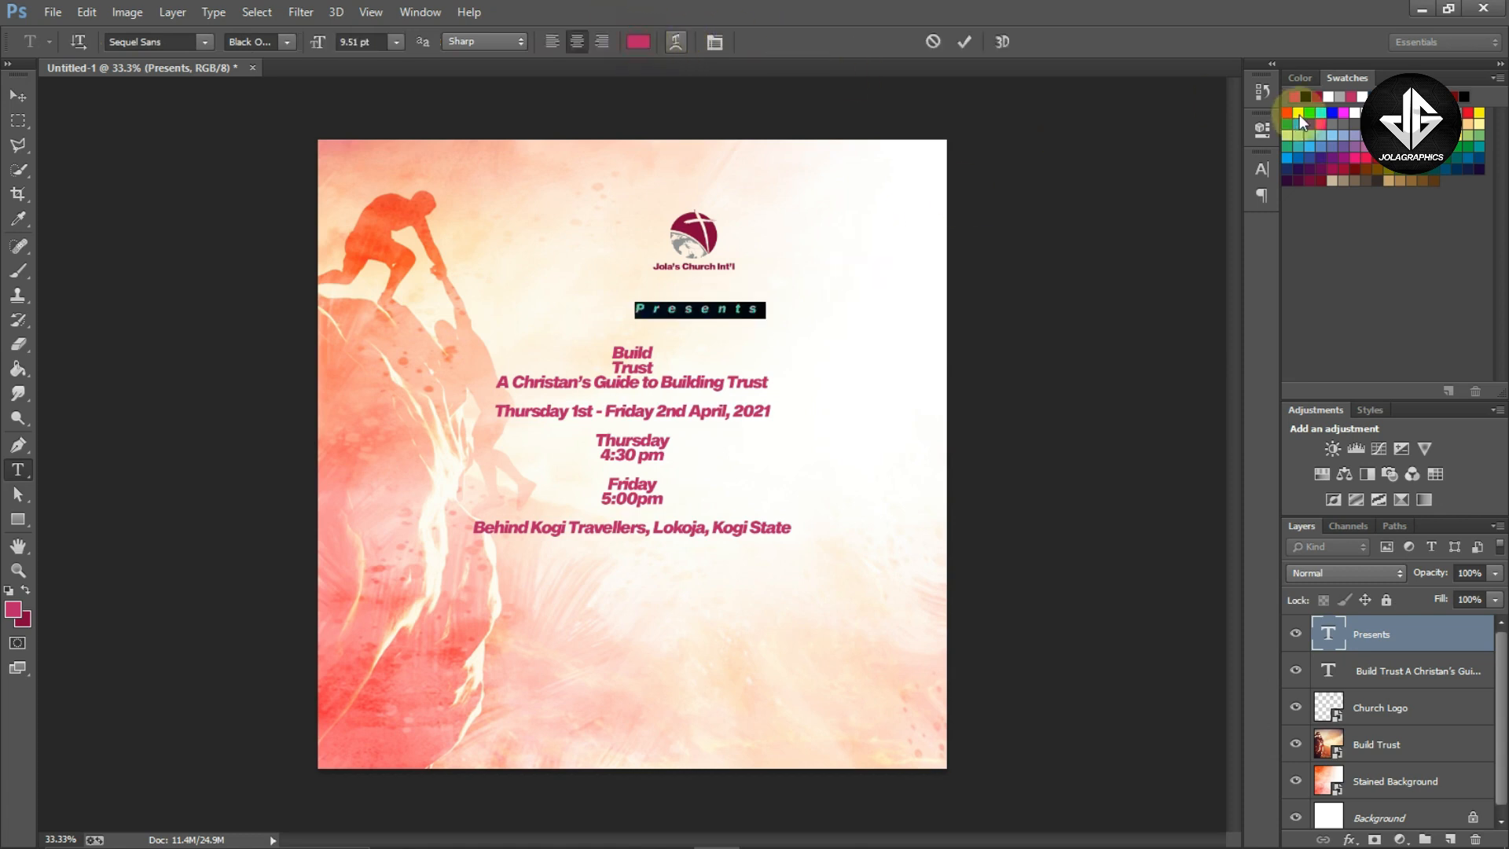
pyautogui.click(638, 42)
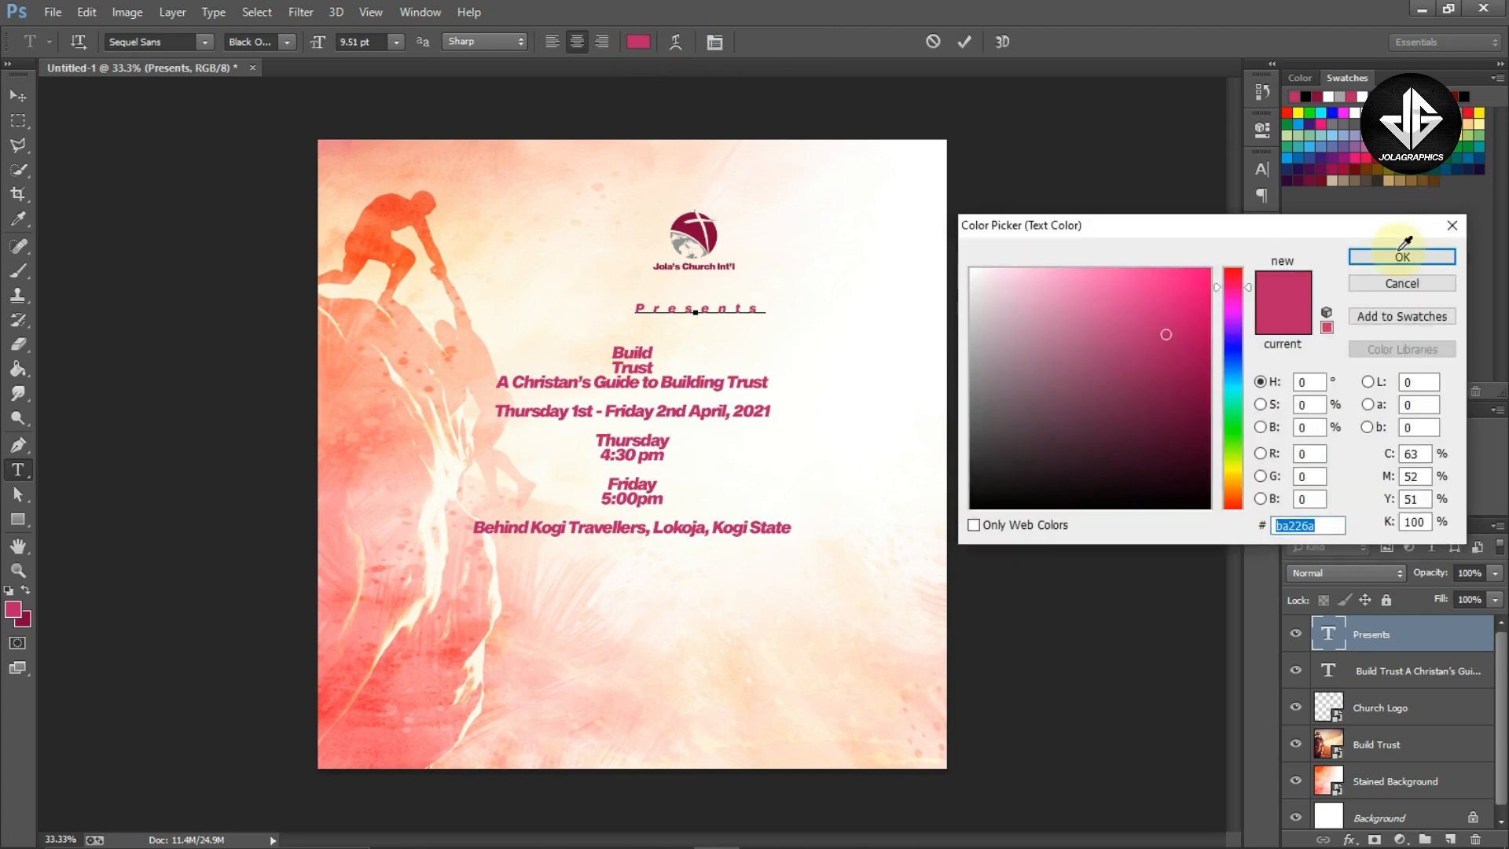
pyautogui.write('000000')
pyautogui.click(1372, 257)
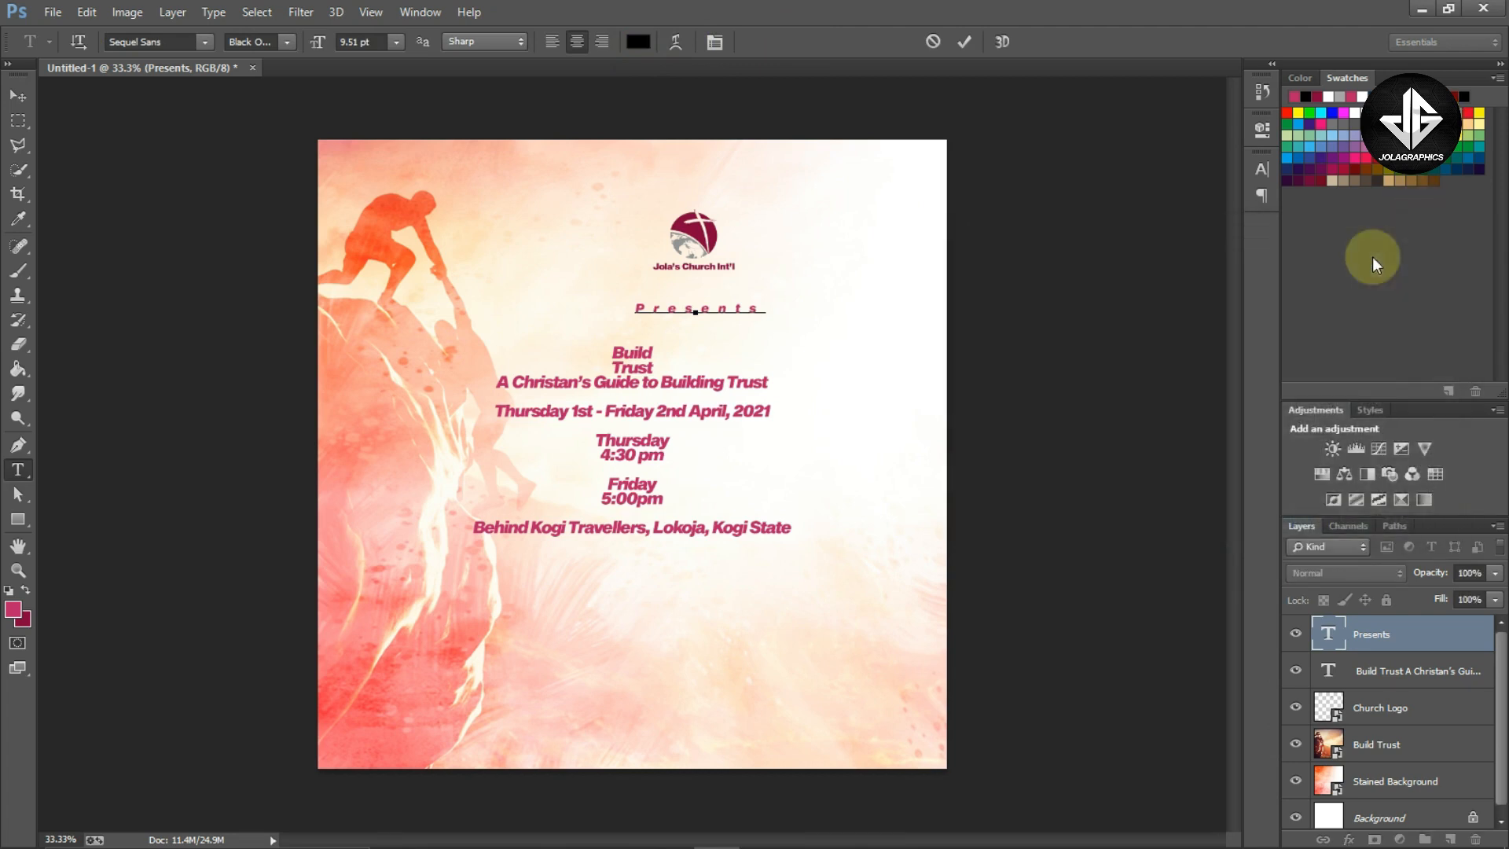
pyautogui.click(781, 336)
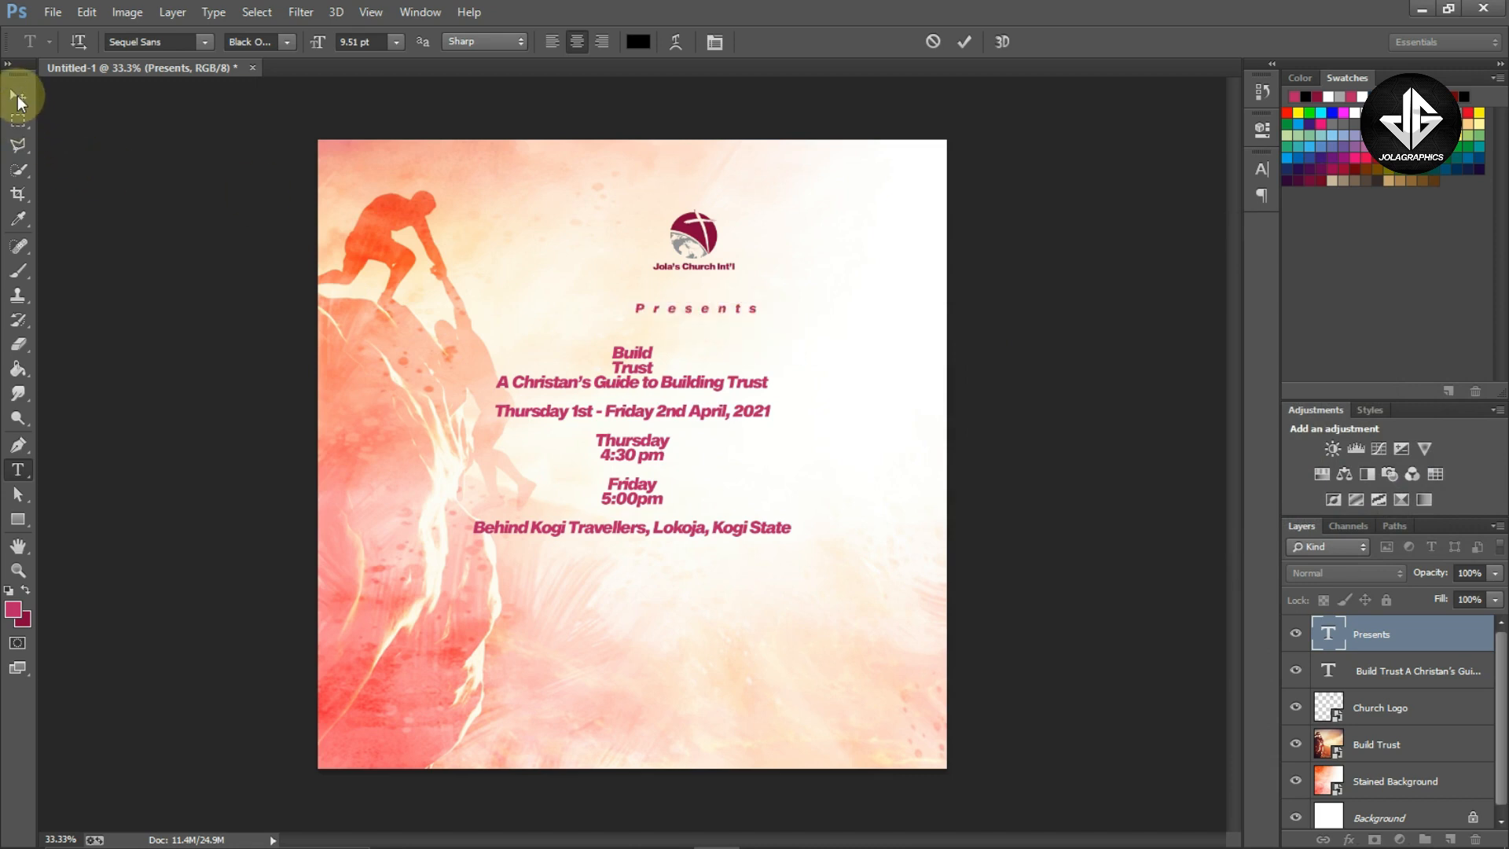
pyautogui.click(17, 99)
# Cut the "Build Trust" lines out of the main event text block
pyautogui.press('z')
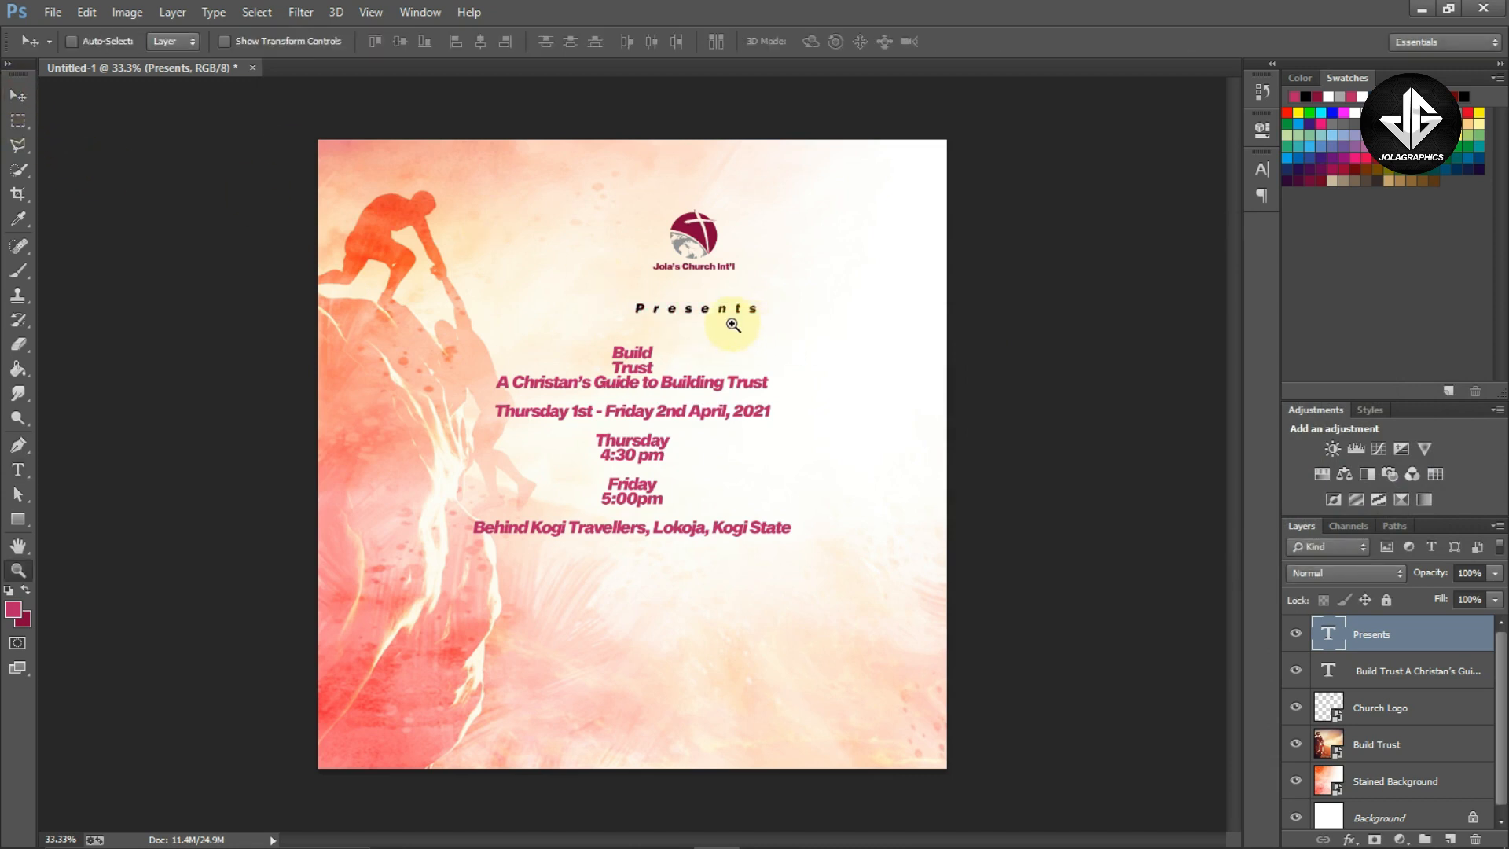
pyautogui.moveTo(742, 340); pyautogui.dragTo(786, 353)
pyautogui.press('v')
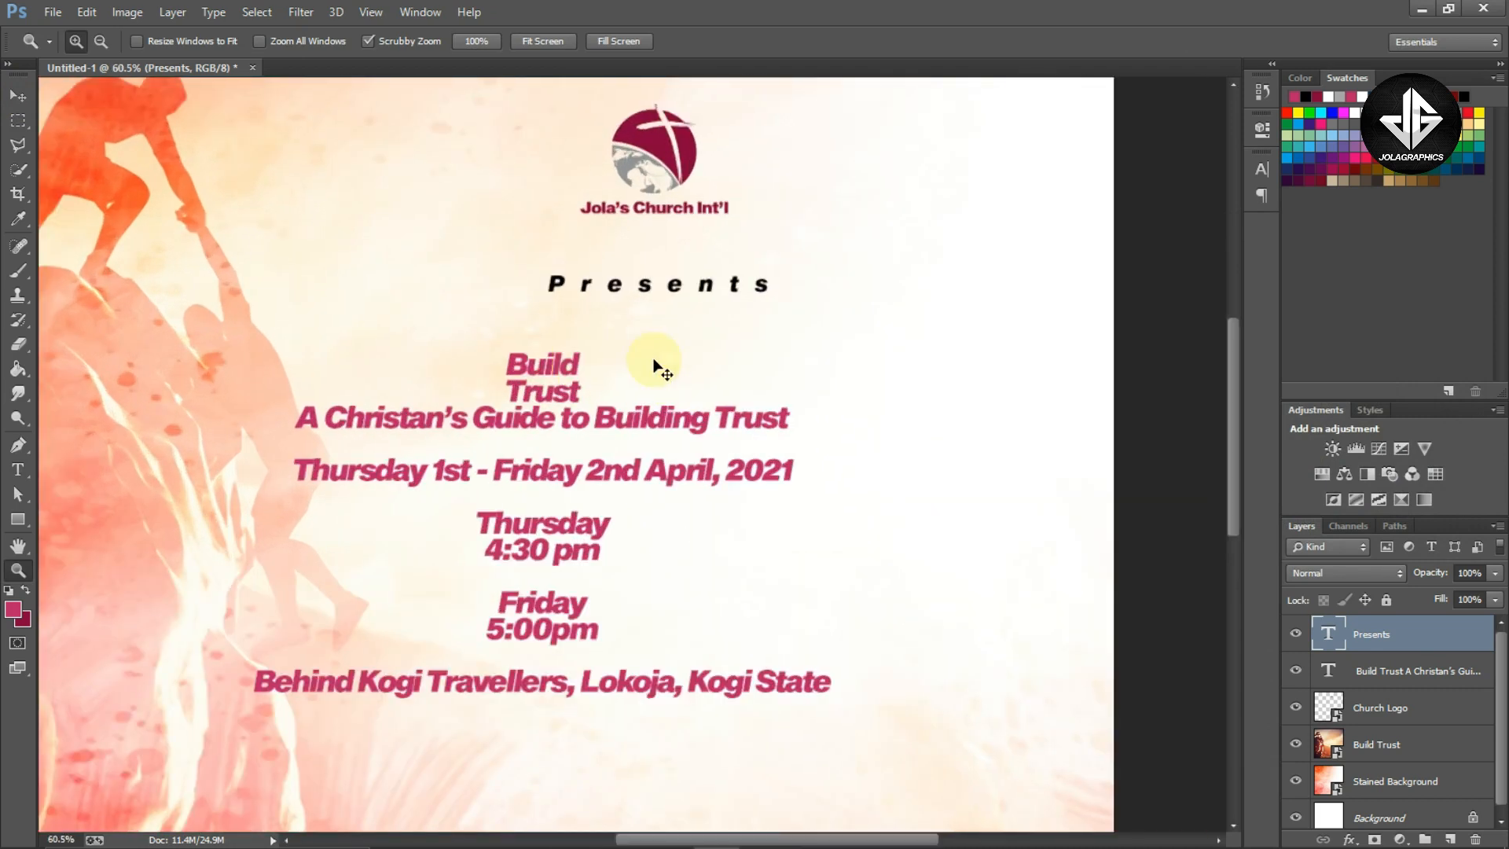
pyautogui.press('t')
pyautogui.moveTo(510, 362); pyautogui.dragTo(588, 392)
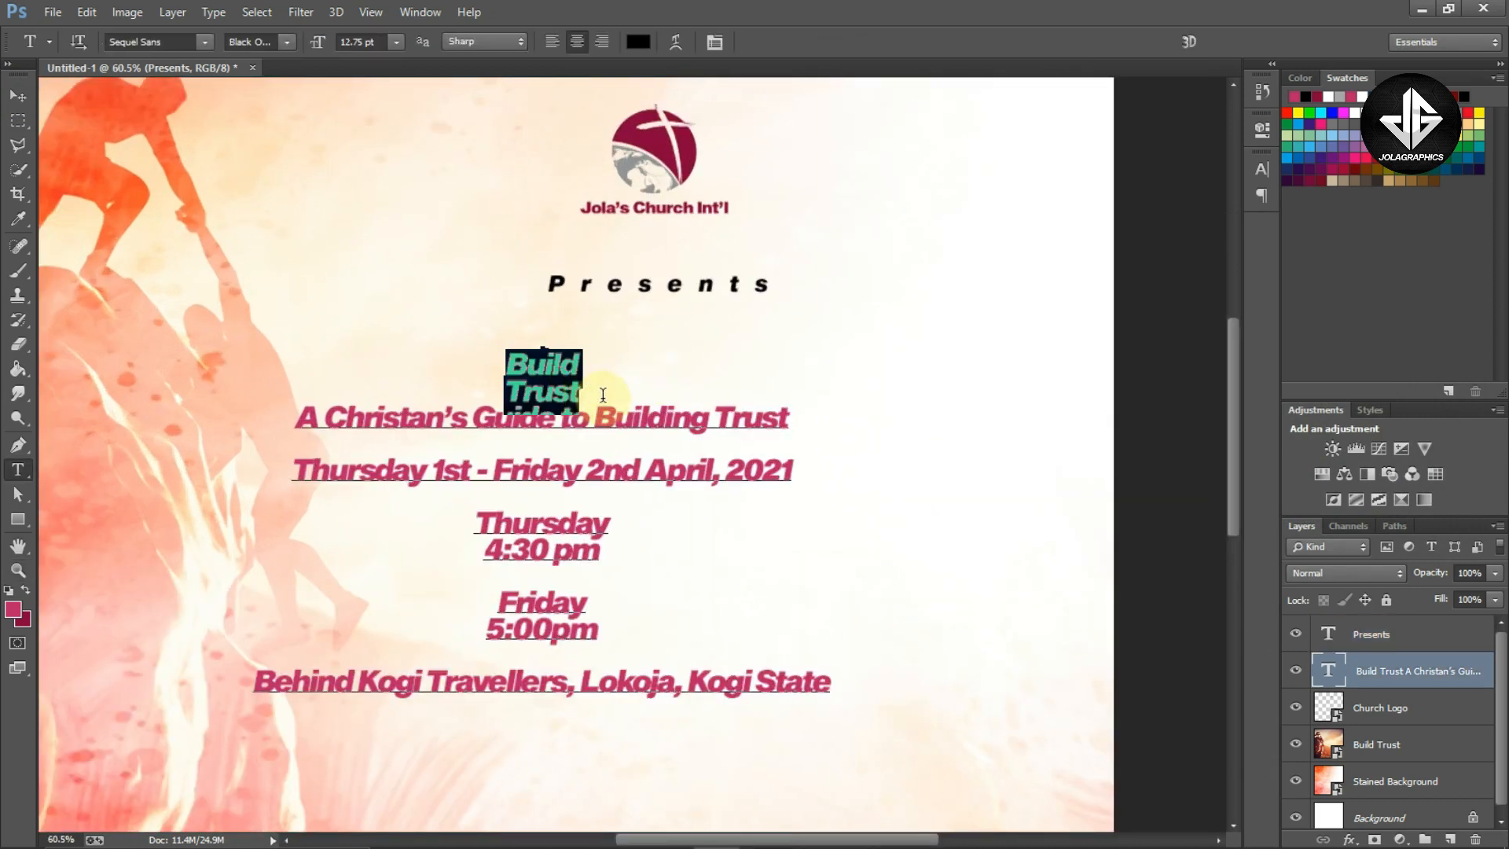
pyautogui.click(552, 377)
pyautogui.hotkey('ctrl', 'x')
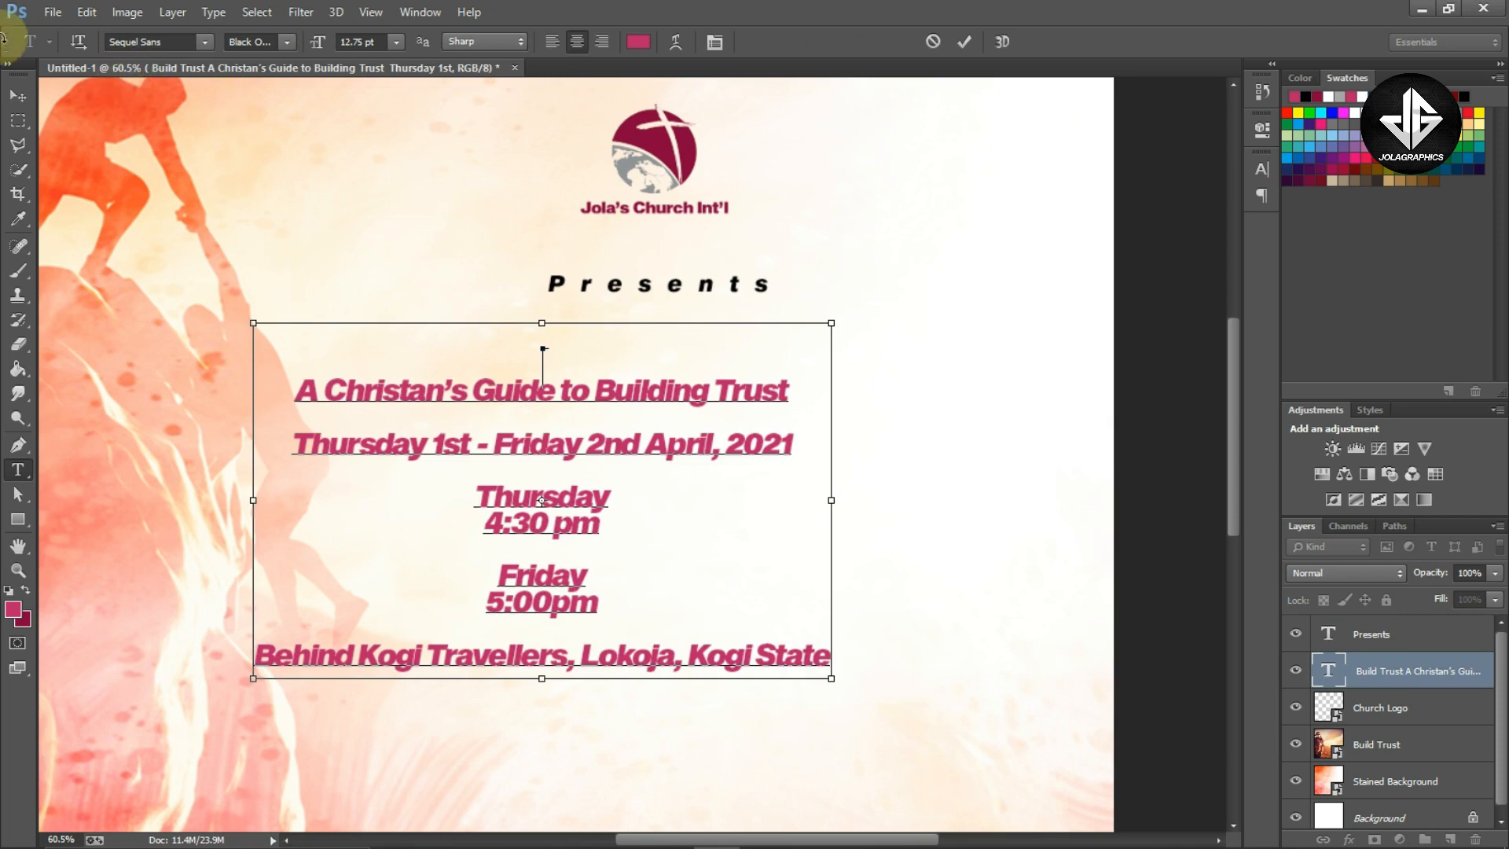
pyautogui.click(17, 92)
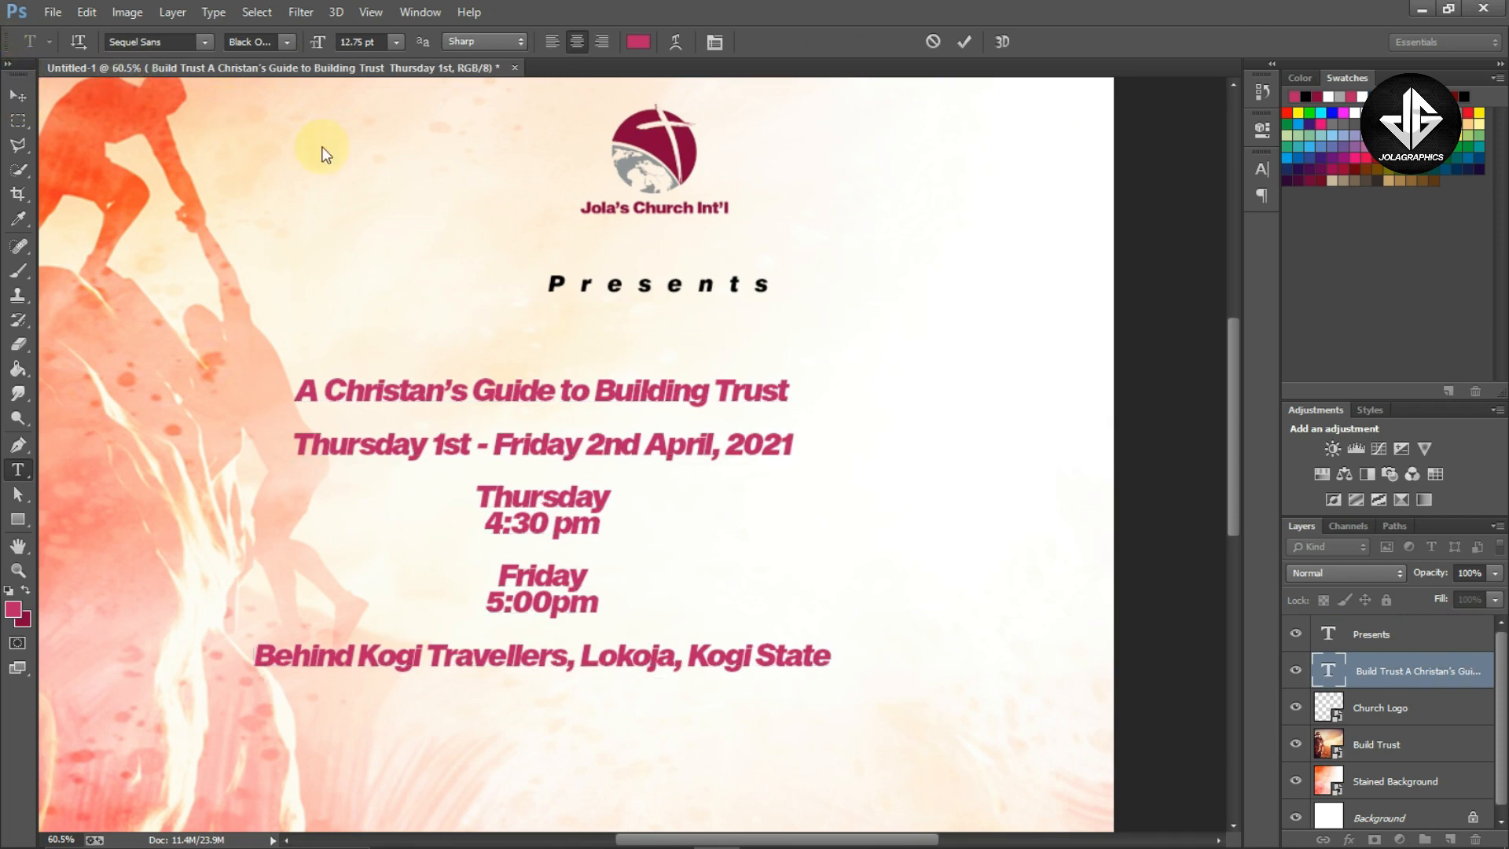
# Paste the cut Build Trust lines as a new text layer and scale it up to about 1785% near the flyer's center
pyautogui.click(19, 473)
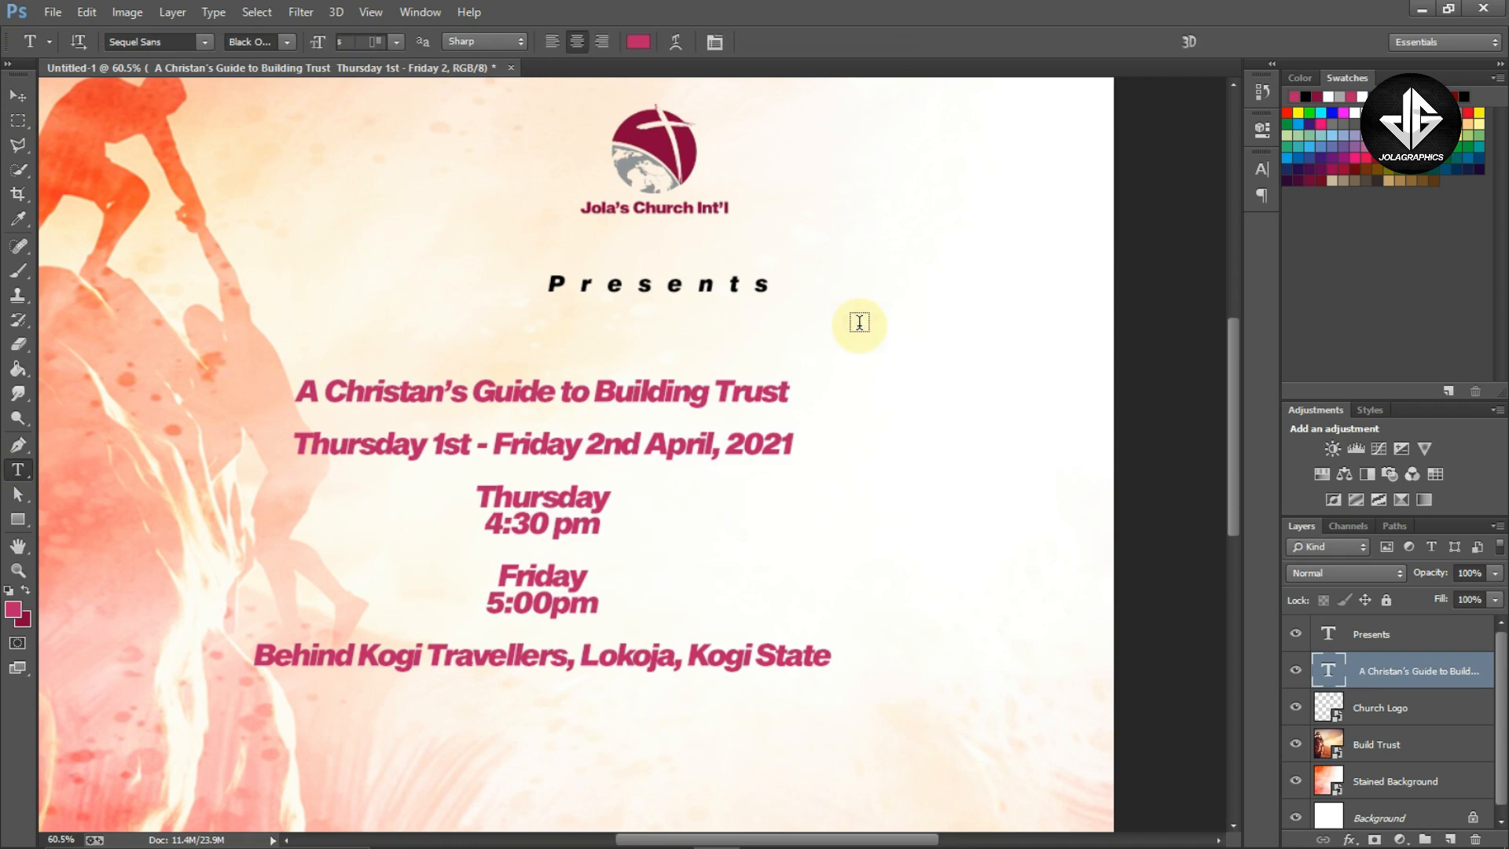
pyautogui.click(861, 323)
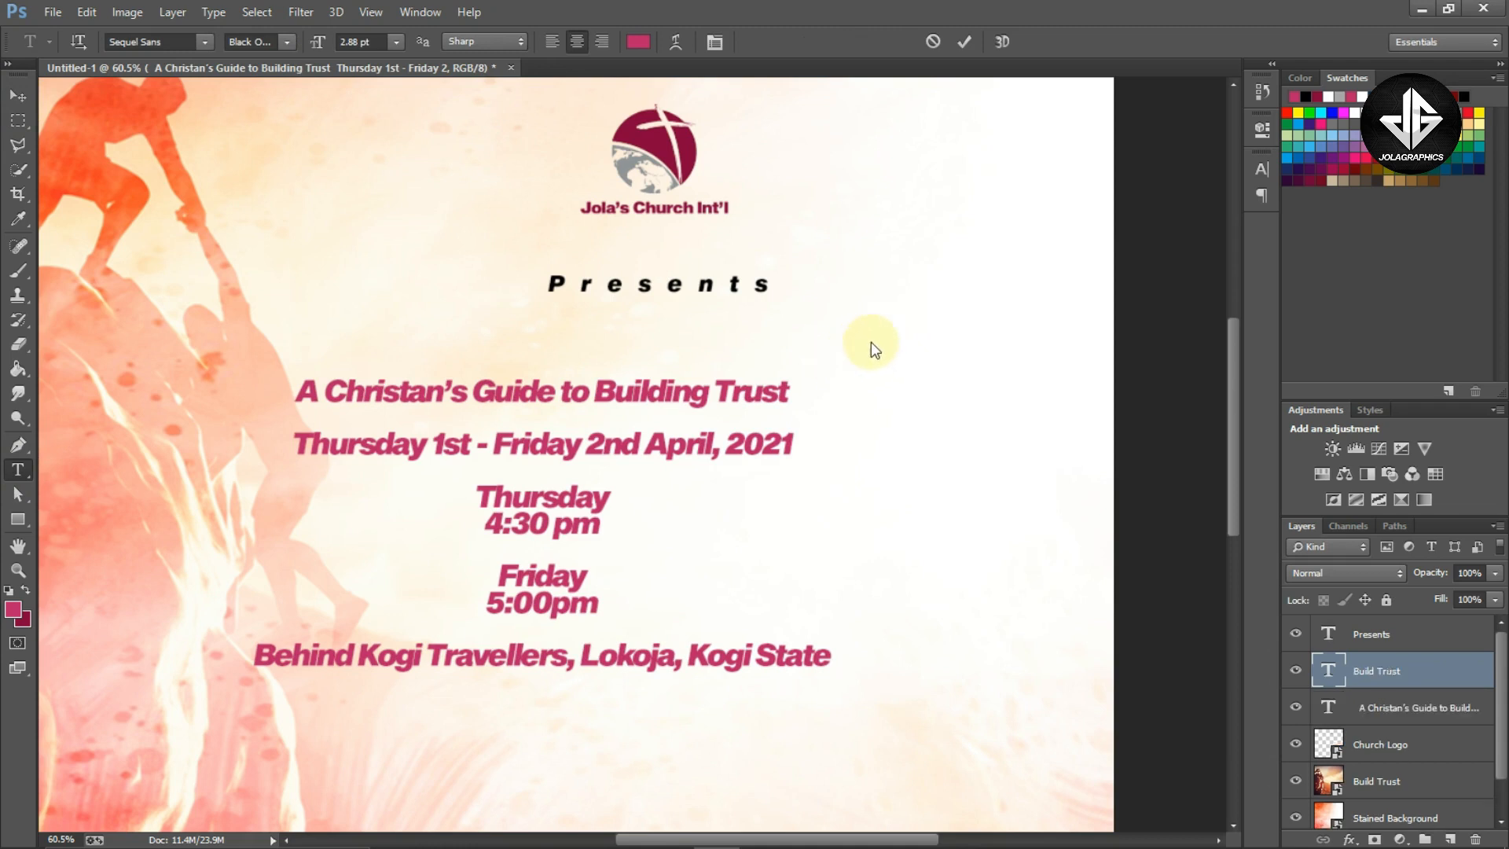
pyautogui.hotkey('ctrl', 't')
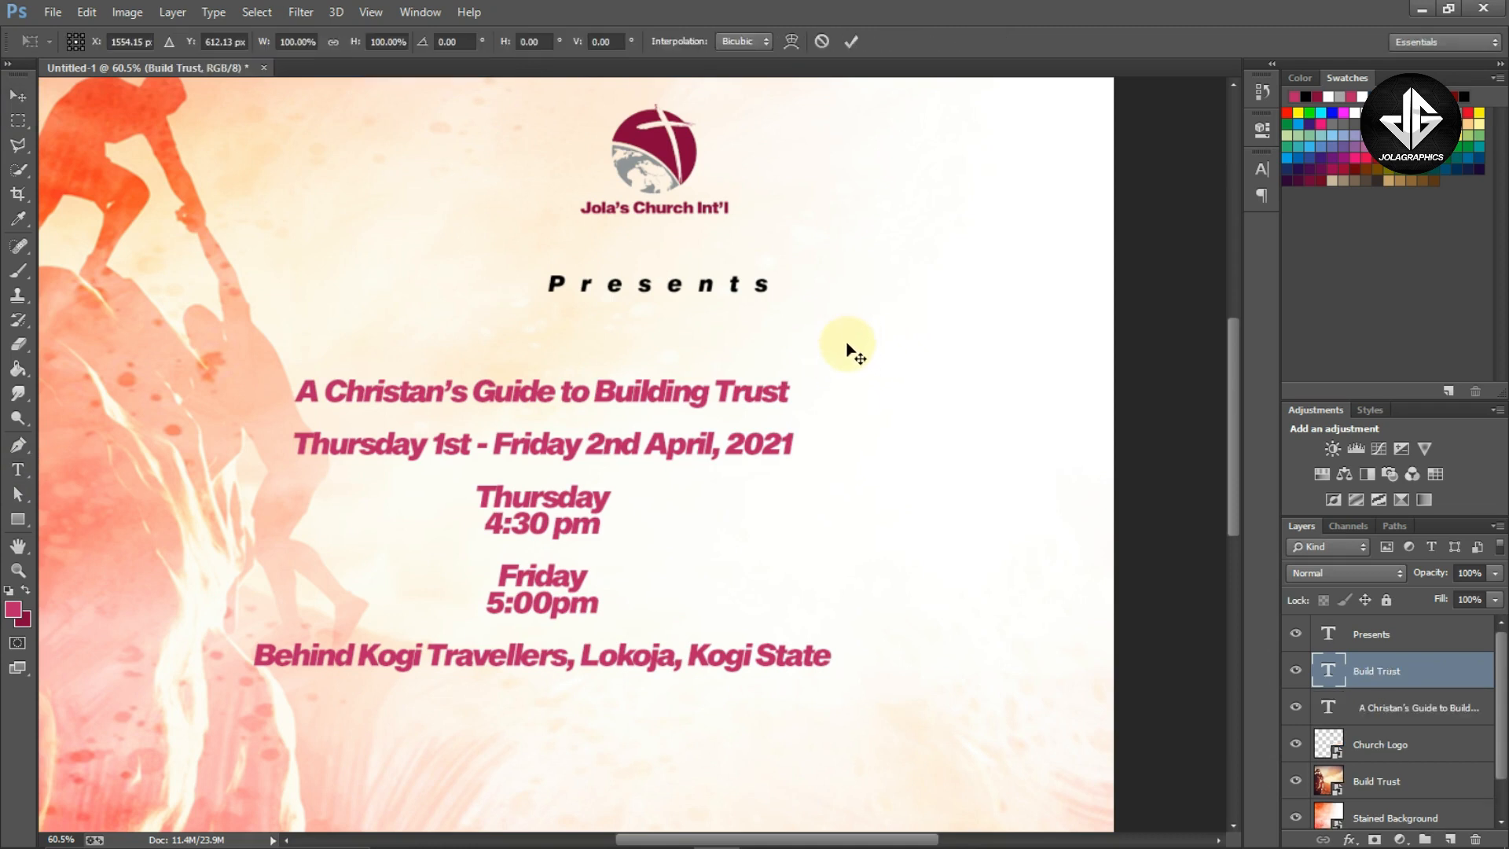
pyautogui.moveTo(851, 334); pyautogui.dragTo(539, 559)
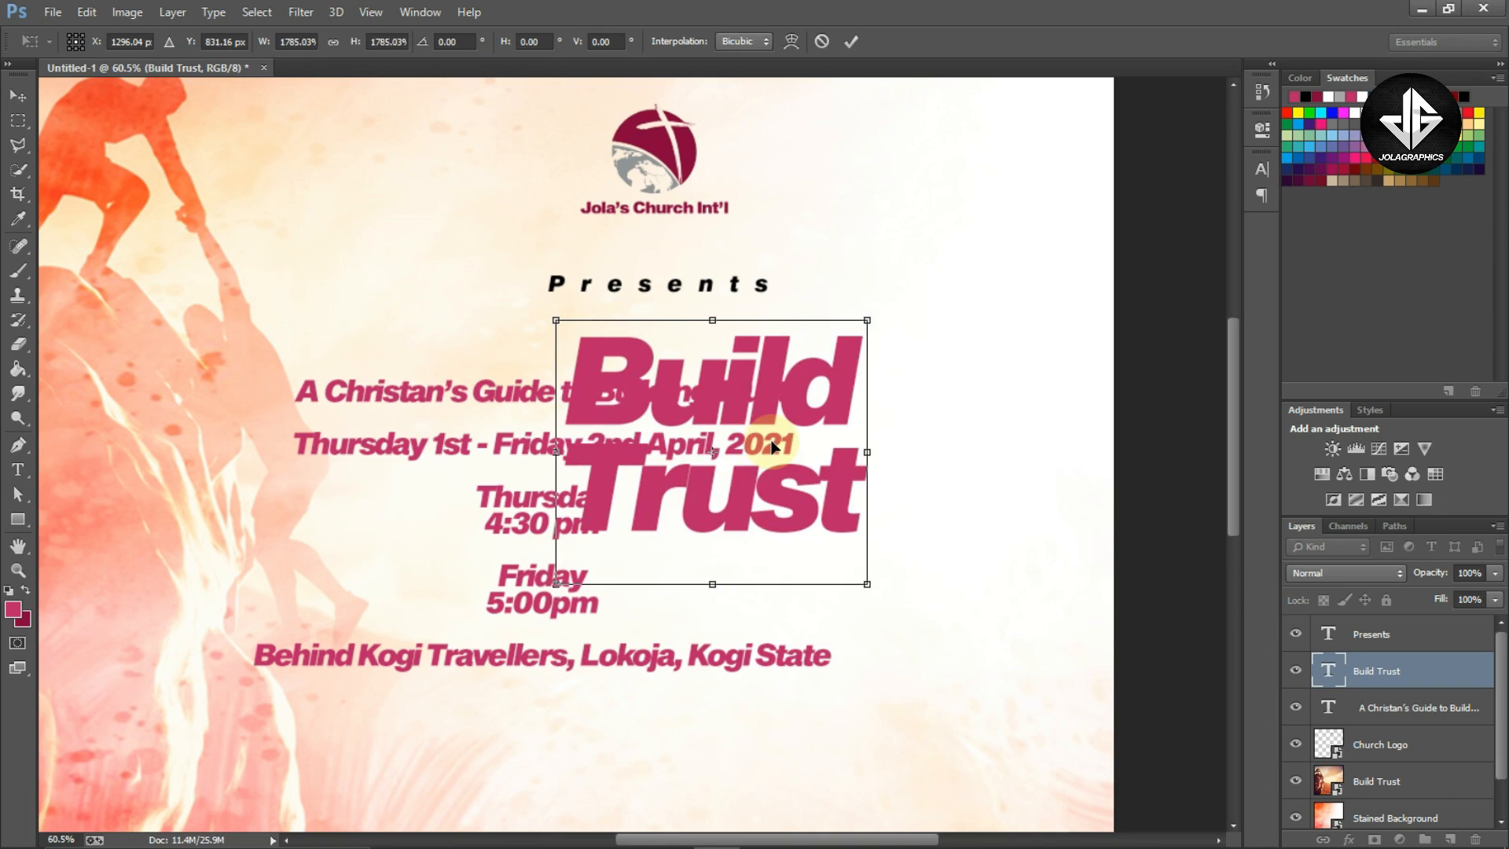
pyautogui.press('Return')
# Move the main event text block down into the lower part of the flyer
pyautogui.scroll(-3, 772, 446)
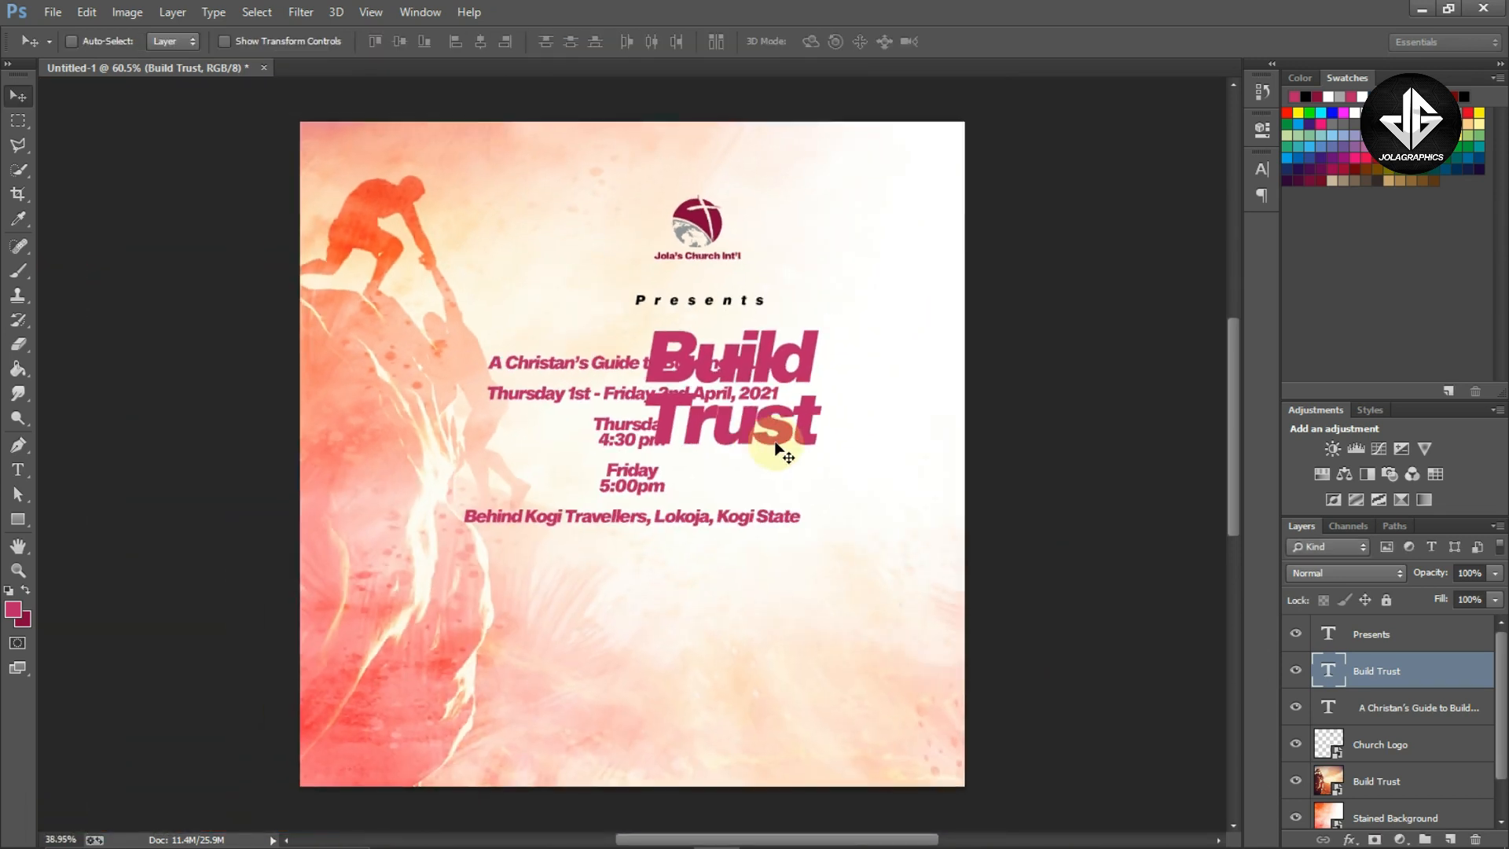
pyautogui.scroll(-1, 777, 449)
pyautogui.keyDown('ctrl'); pyautogui.click(626, 489); pyautogui.keyUp('ctrl')
pyautogui.moveTo(691, 489); pyautogui.dragTo(713, 687)
pyautogui.moveTo(725, 550); pyautogui.dragTo(727, 551)
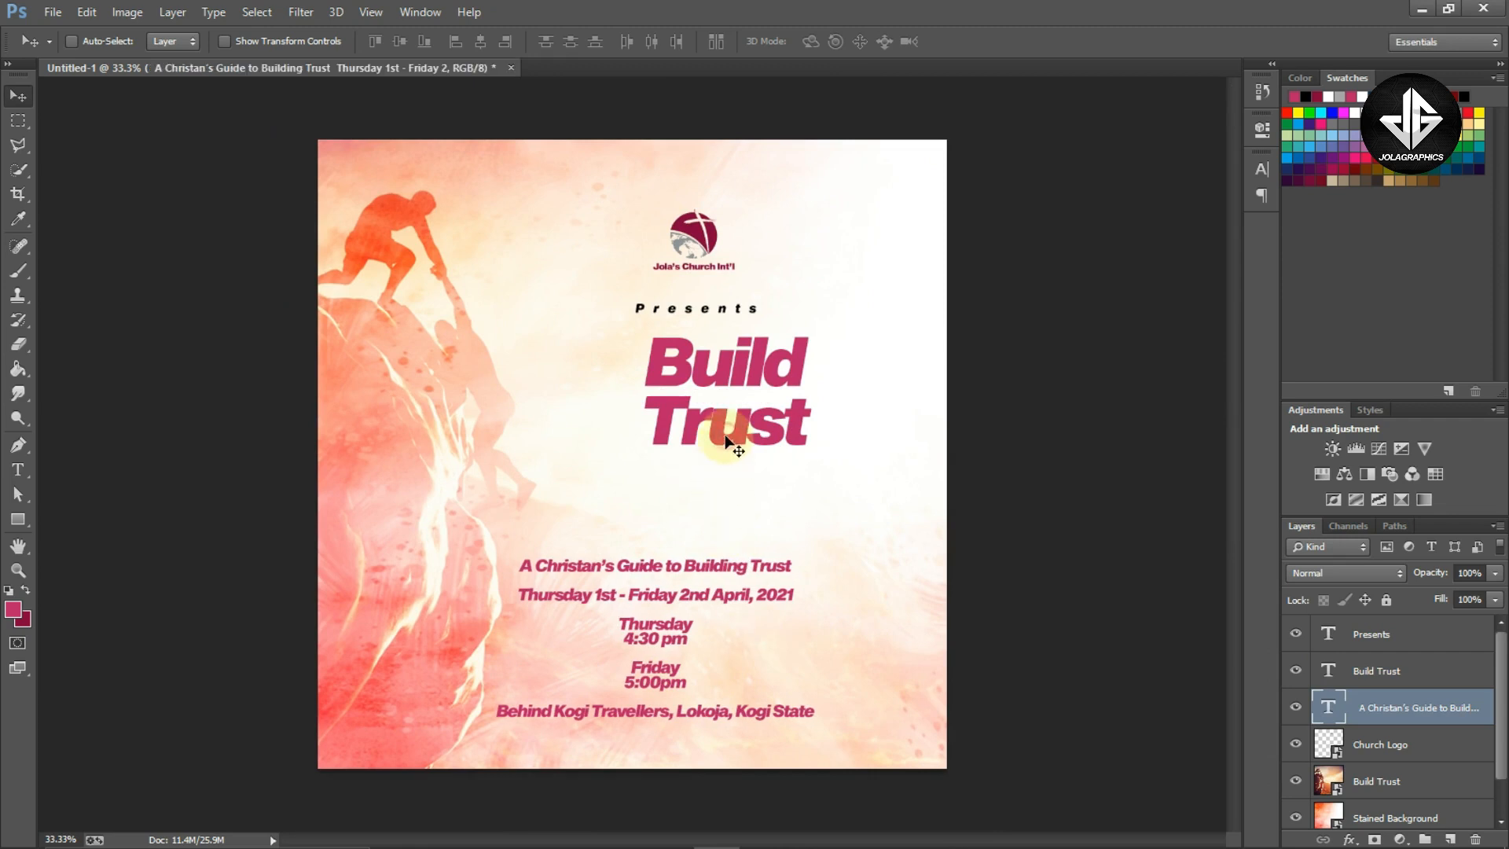
# Scale the Build Trust title up to about 174% so it fills the space below Presents
pyautogui.keyDown('ctrl'); pyautogui.click(719, 434); pyautogui.keyUp('ctrl')
pyautogui.hotkey('ctrl', 't')
pyautogui.moveTo(633, 479); pyautogui.dragTo(563, 538)
pyautogui.moveTo(815, 338); pyautogui.dragTo(847, 314)
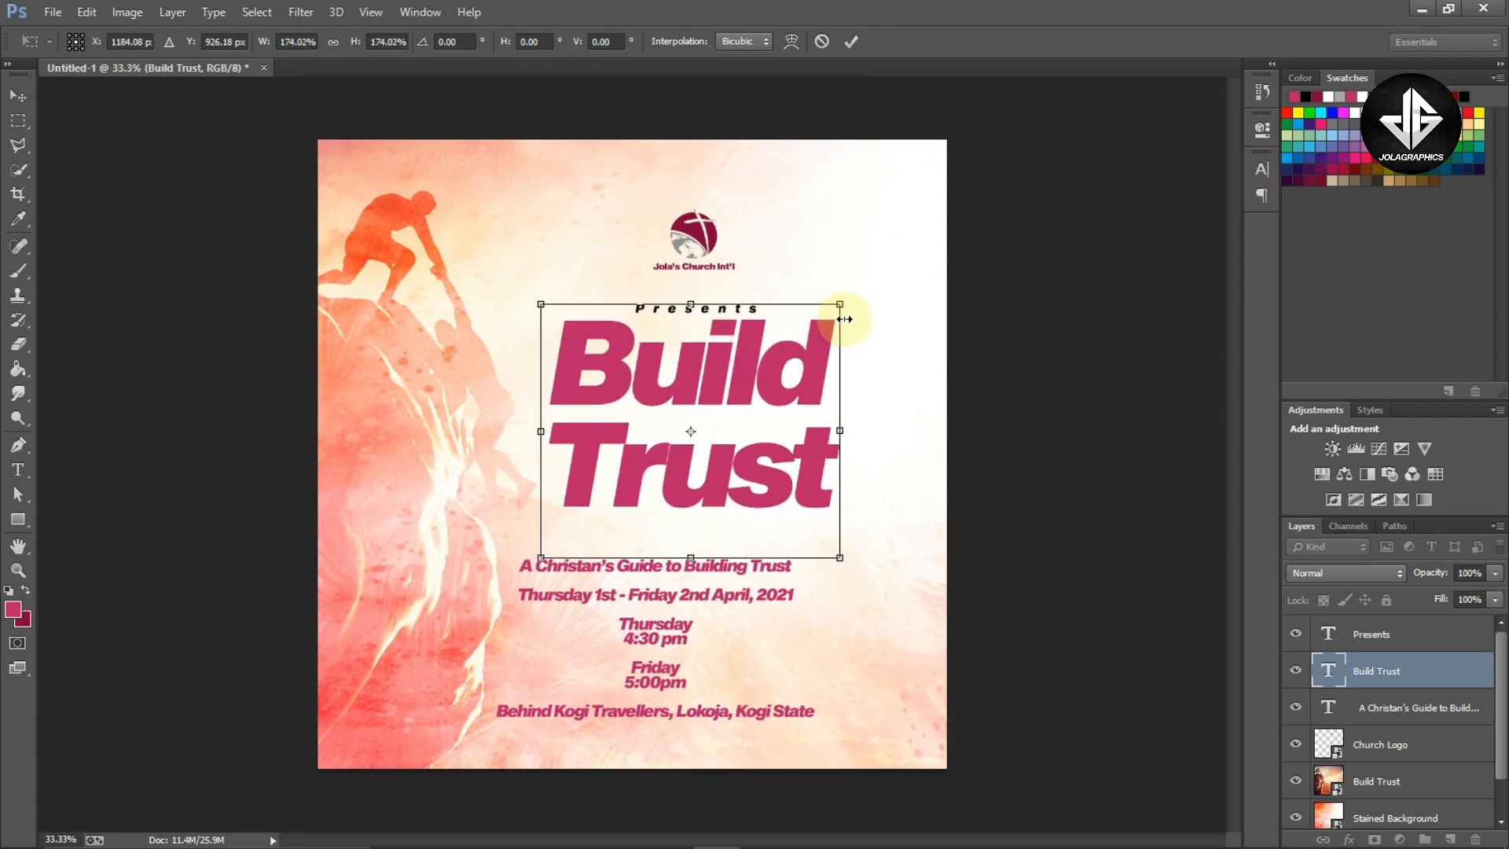
pyautogui.press('Return')
# Select all the Build Trust text and set it to All Caps
pyautogui.press('t')
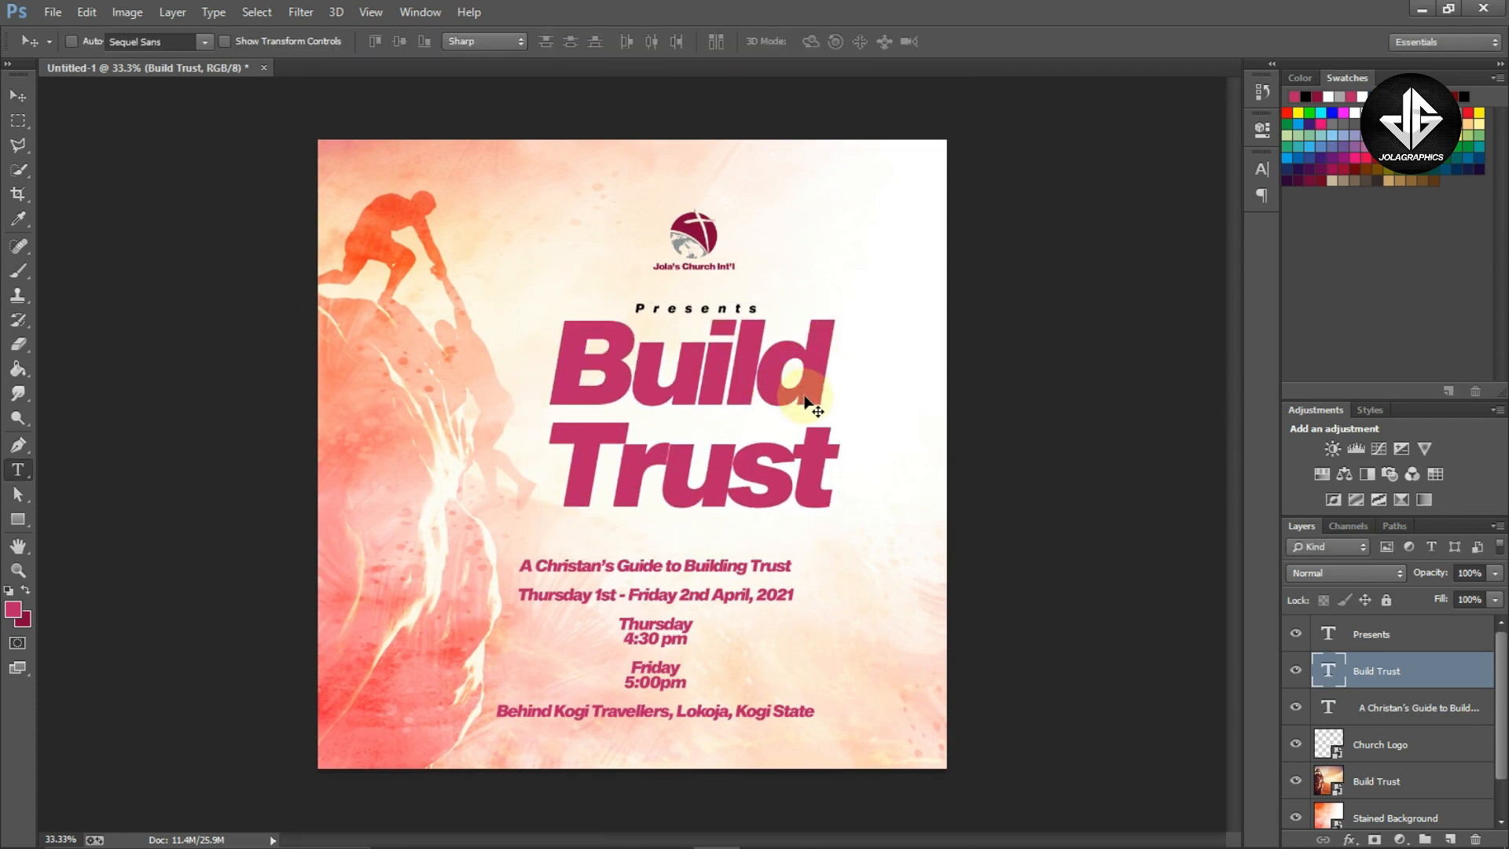
pyautogui.click(819, 386)
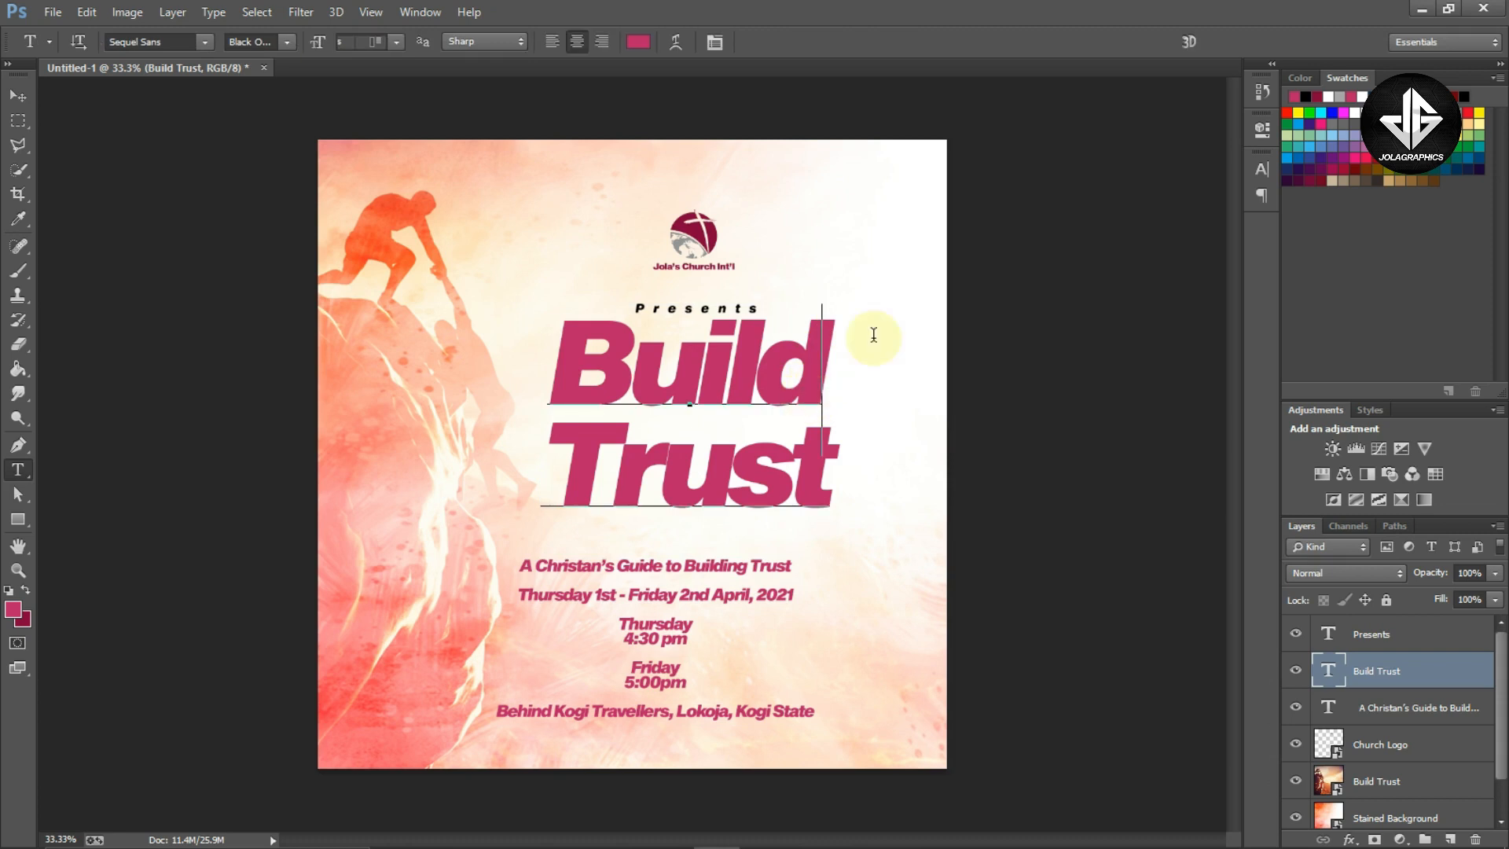
pyautogui.hotkey('ctrl', 'a')
pyautogui.click(1262, 169)
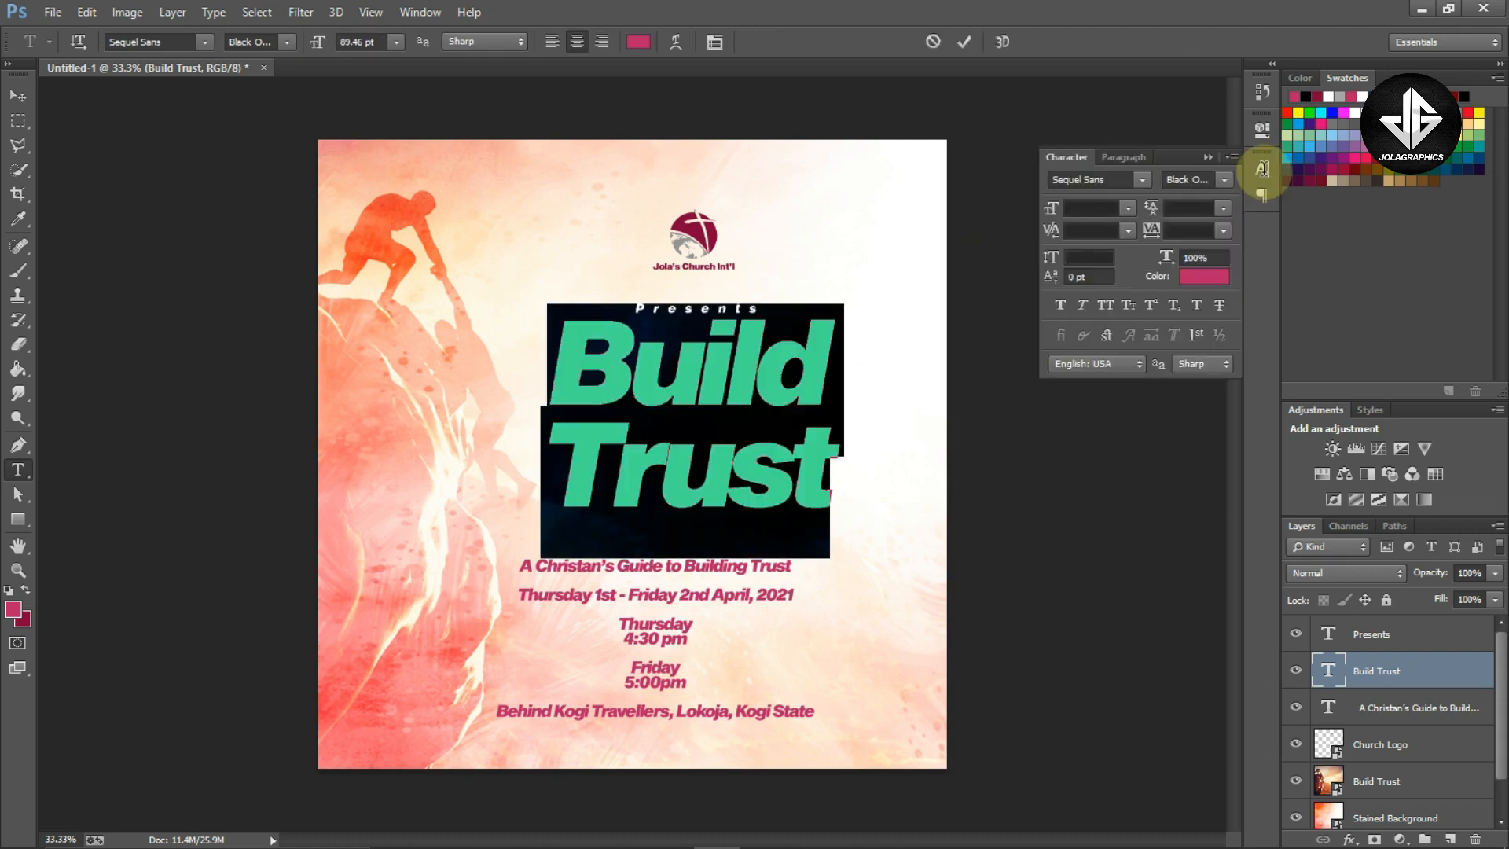
pyautogui.click(1106, 305)
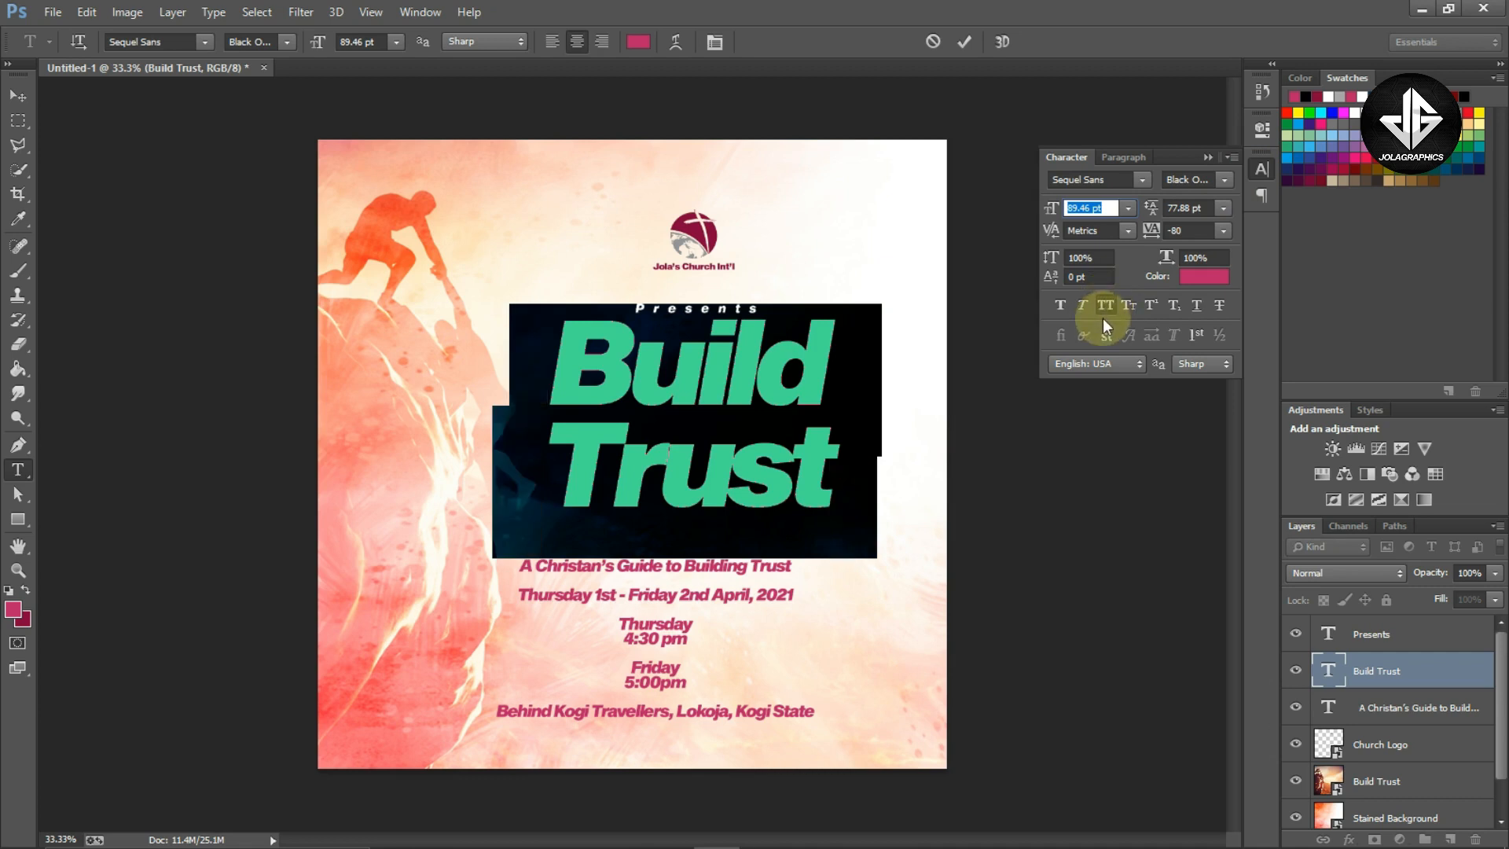
# Reduce the BUILD line's font size to 75.46 pt
pyautogui.click(742, 386)
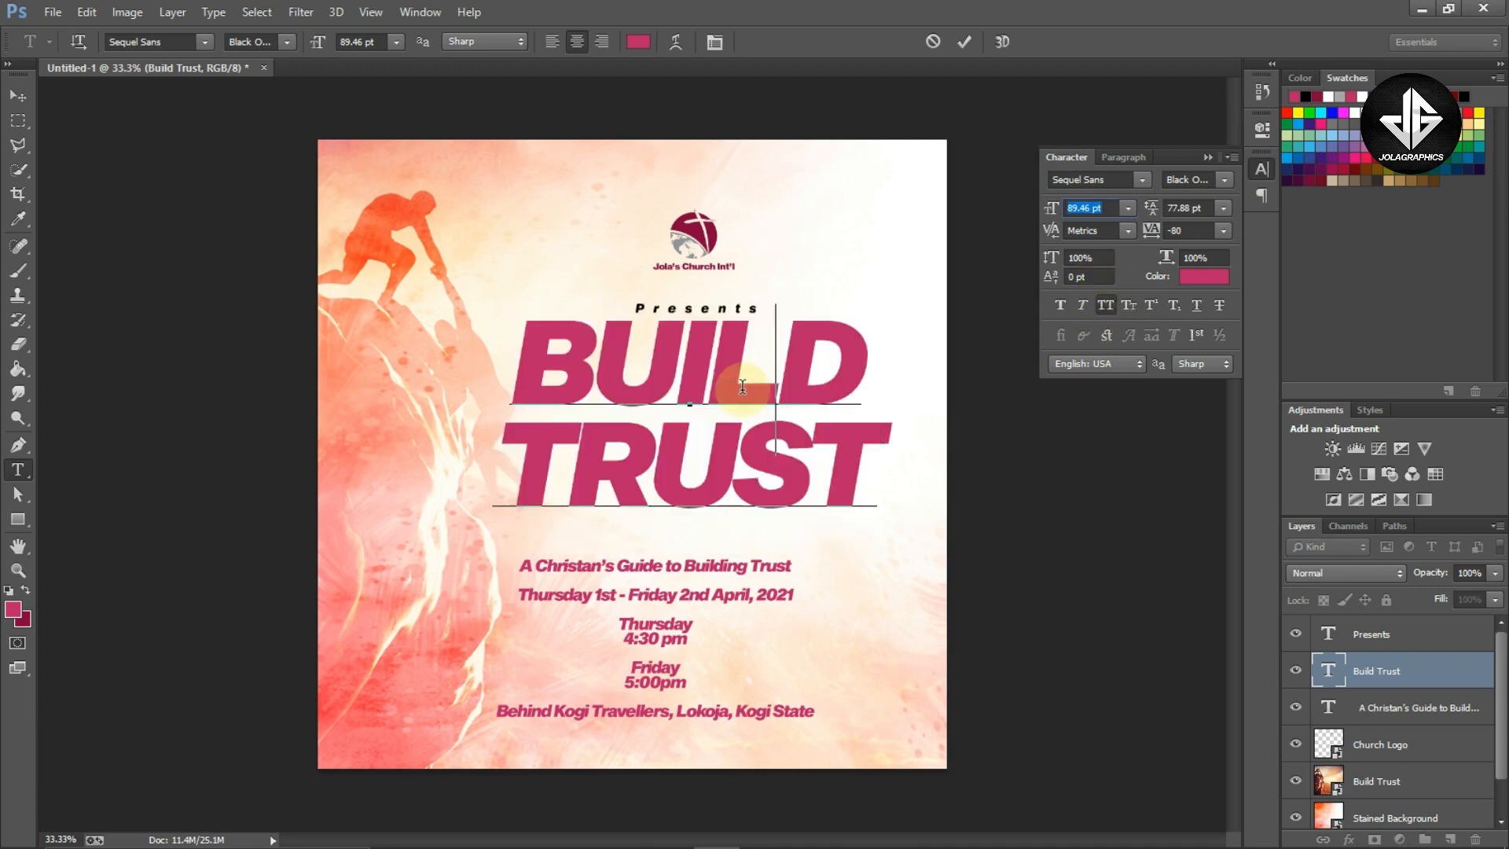
pyautogui.press('Right')
pyautogui.doubleClick(742, 386)
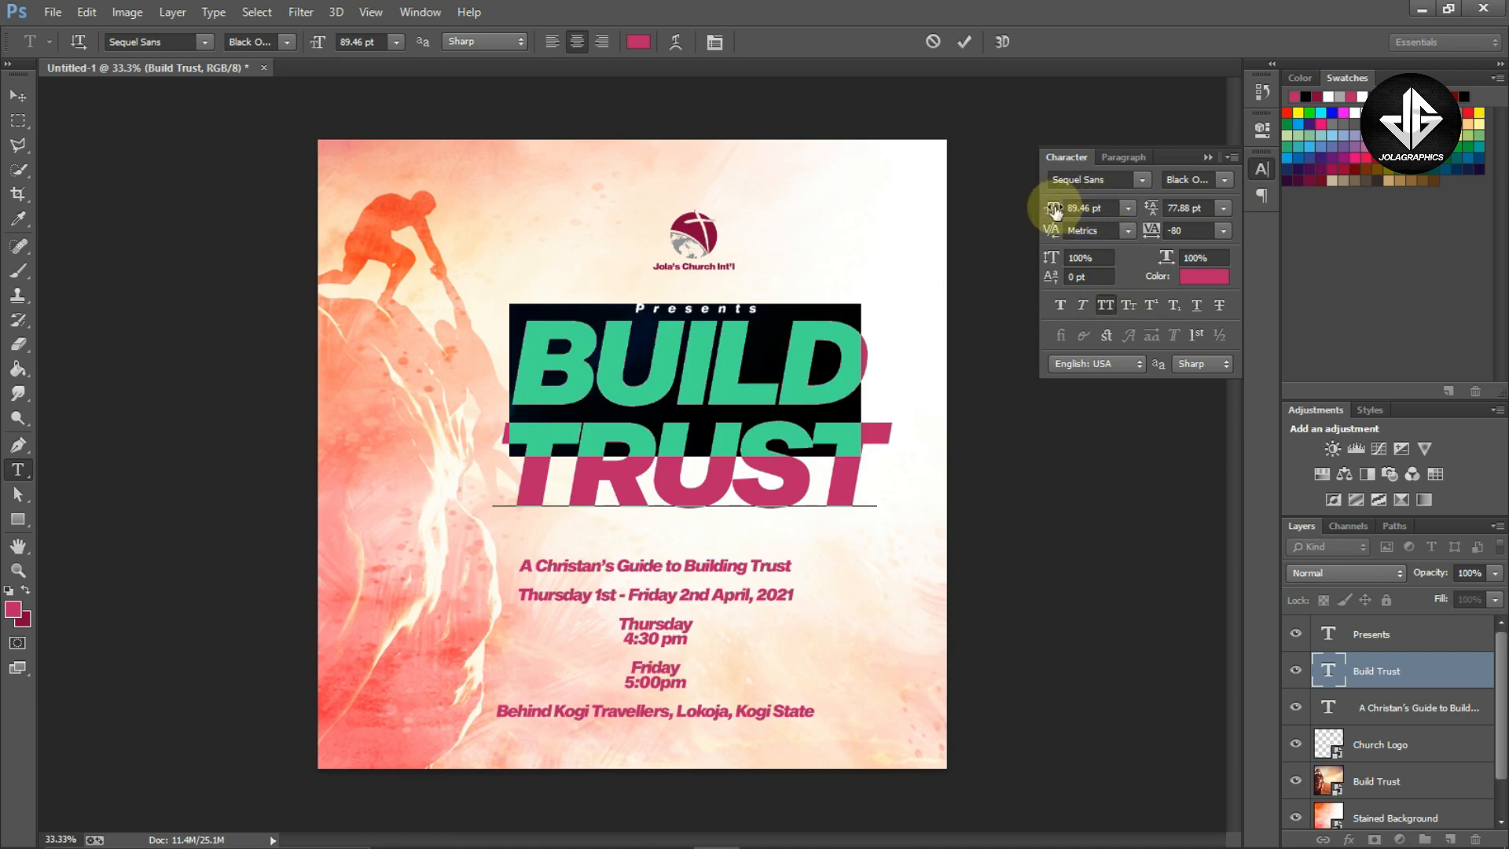
pyautogui.moveTo(1054, 210); pyautogui.dragTo(1042, 210)
# Try tightening the leading of the whole BUILD TRUST title, then undo the change
pyautogui.click(780, 371)
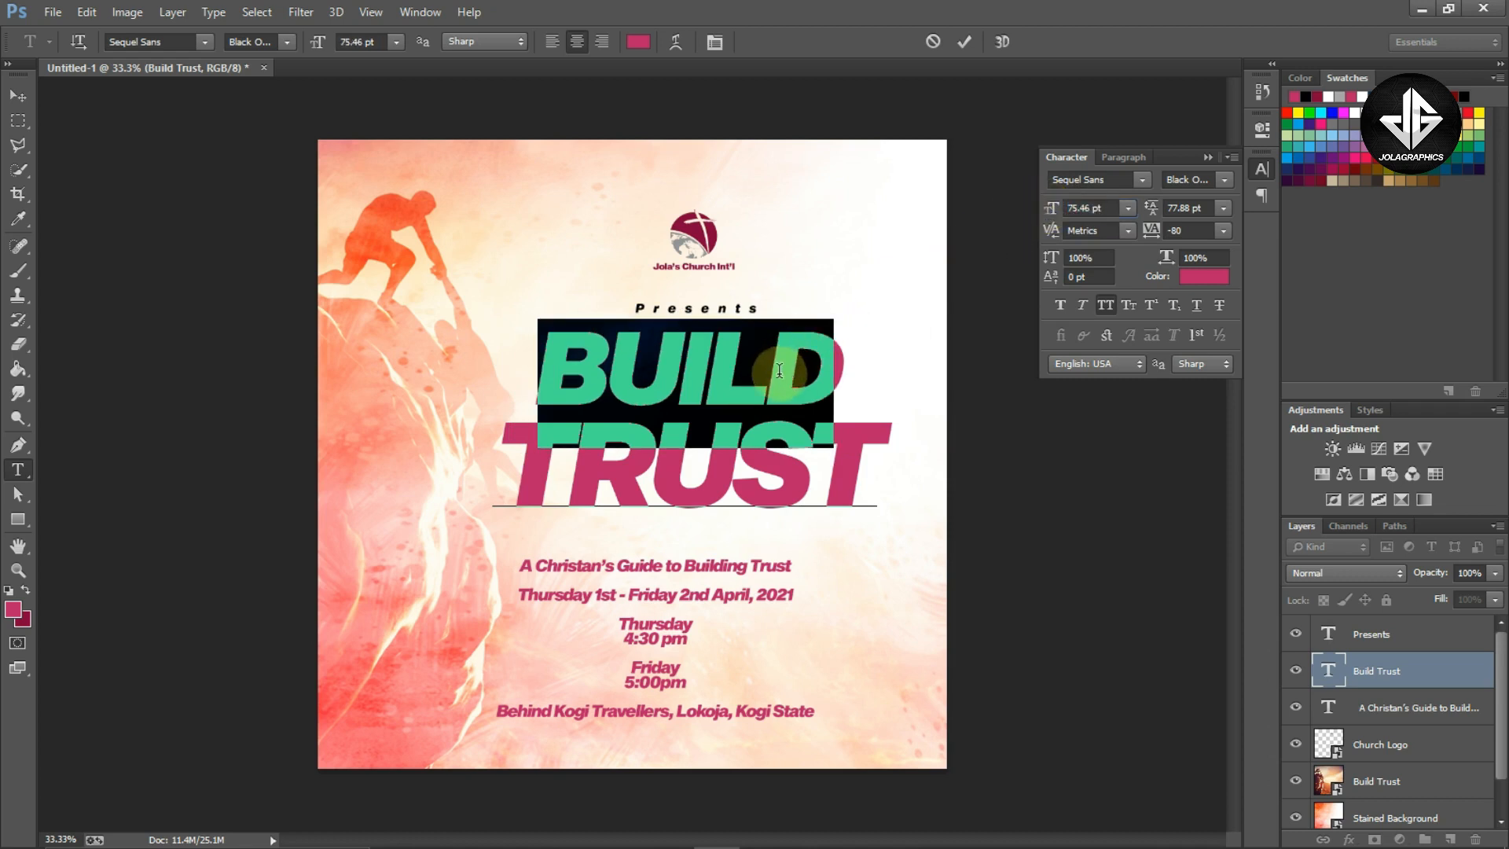
pyautogui.click(780, 371)
pyautogui.hotkey('ctrl', 'a')
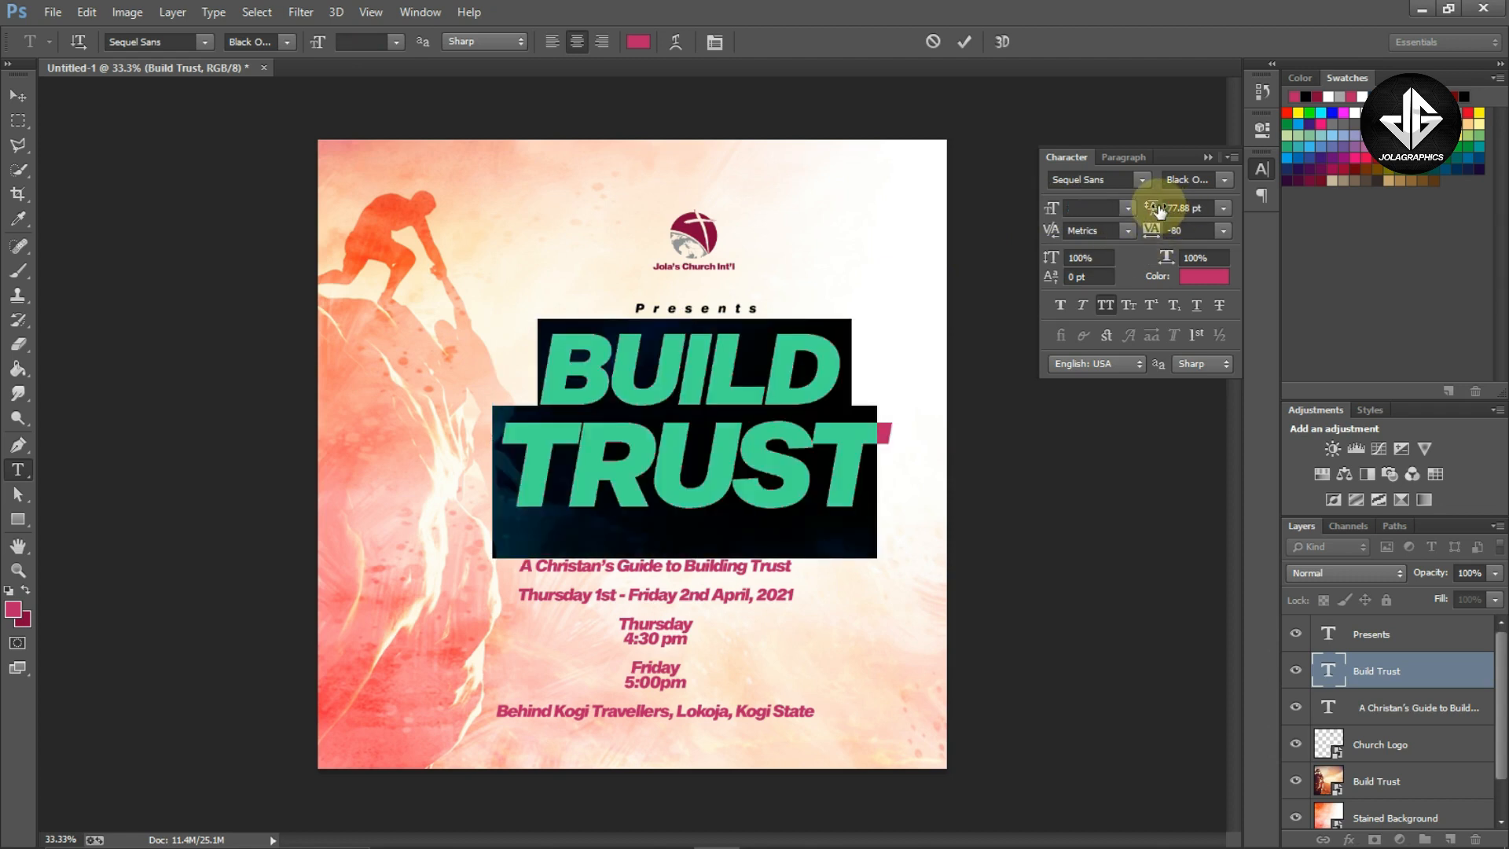
pyautogui.moveTo(1151, 209)
pyautogui.mouseDown()
pyautogui.moveTo(1130, 209)
pyautogui.moveTo(1161, 211)
pyautogui.mouseUp()
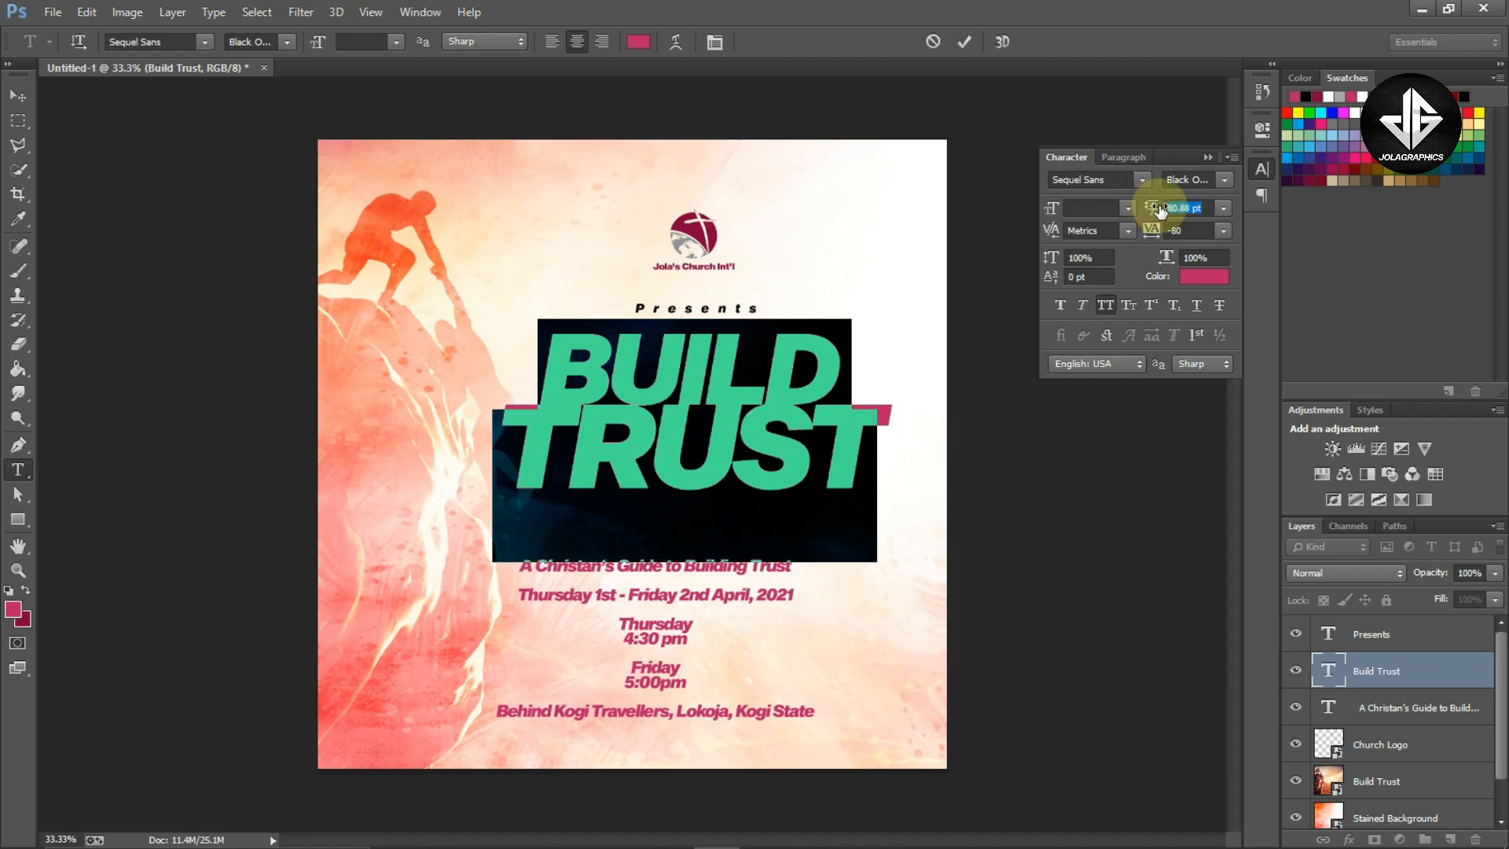
pyautogui.click(1207, 157)
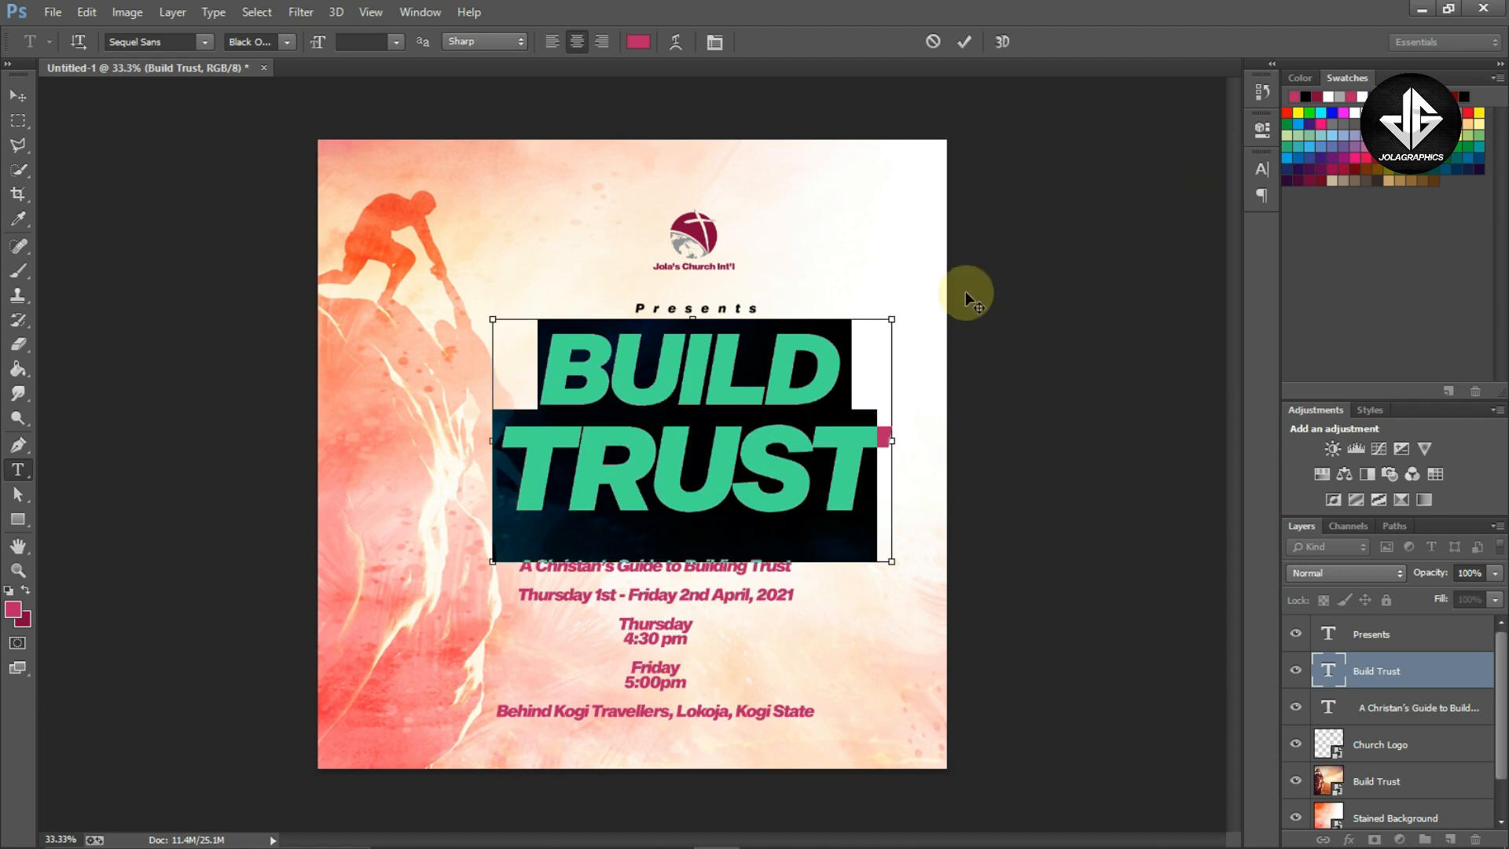
pyautogui.hotkey('ctrl', 'Return')
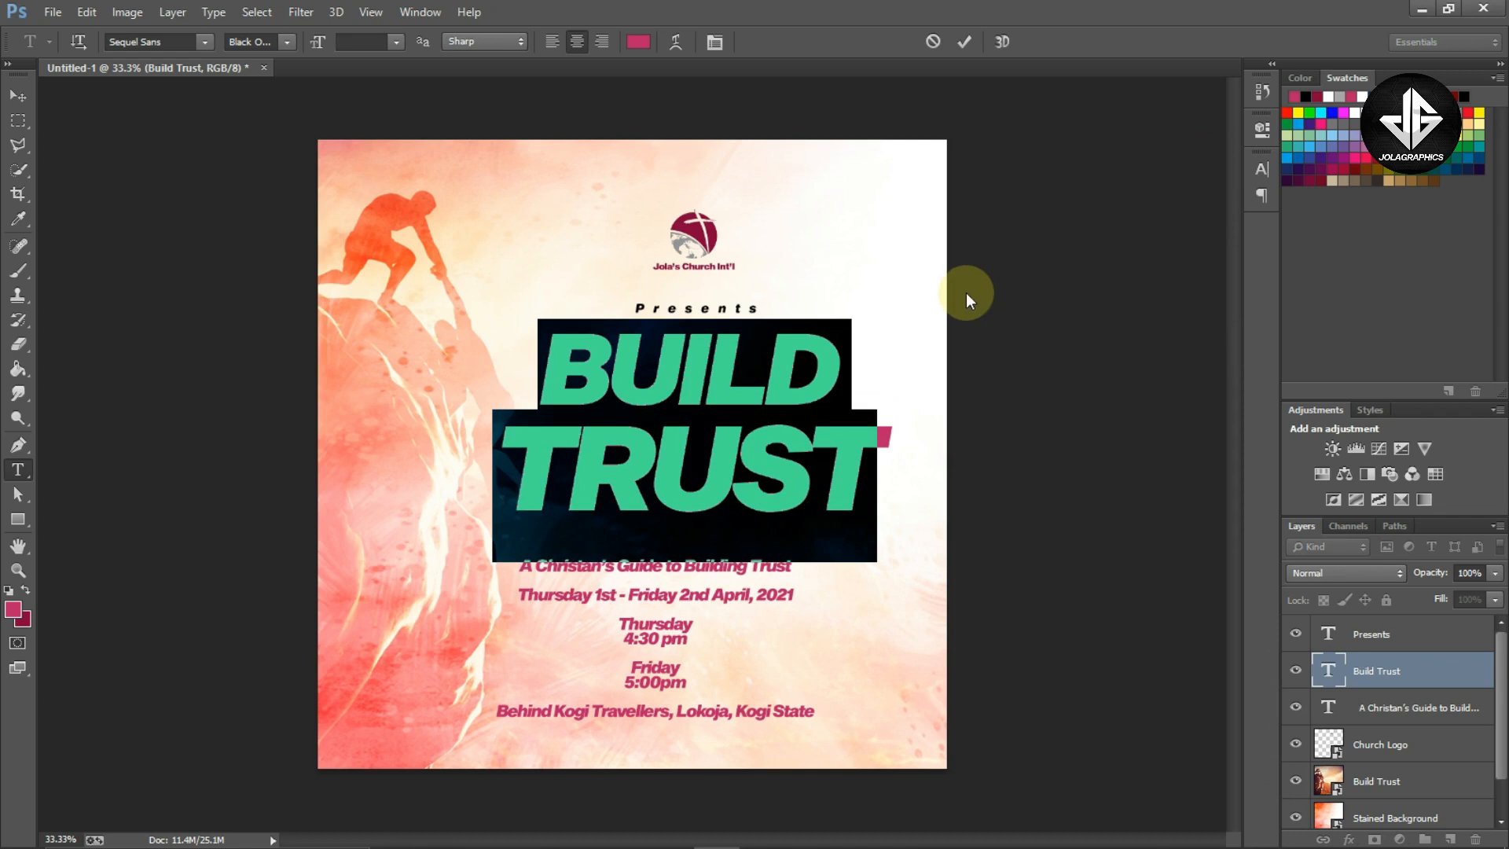
pyautogui.hotkey('ctrl', 'z')
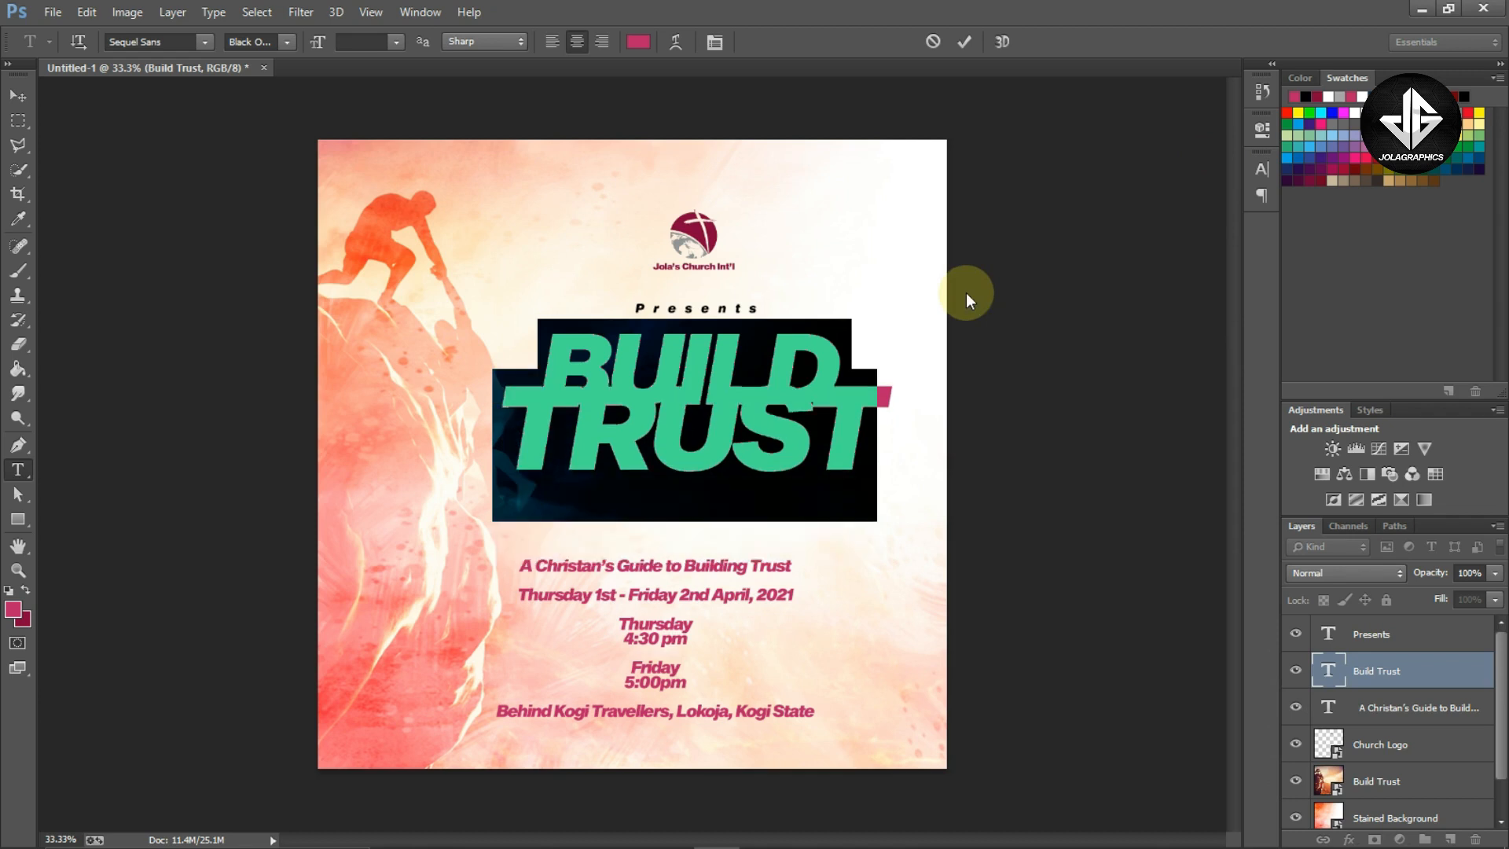
pyautogui.hotkey('ctrl', 'z')
# Reduce the leading of the BUILD TRUST title and commit the text
pyautogui.scroll(1, 720, 423)
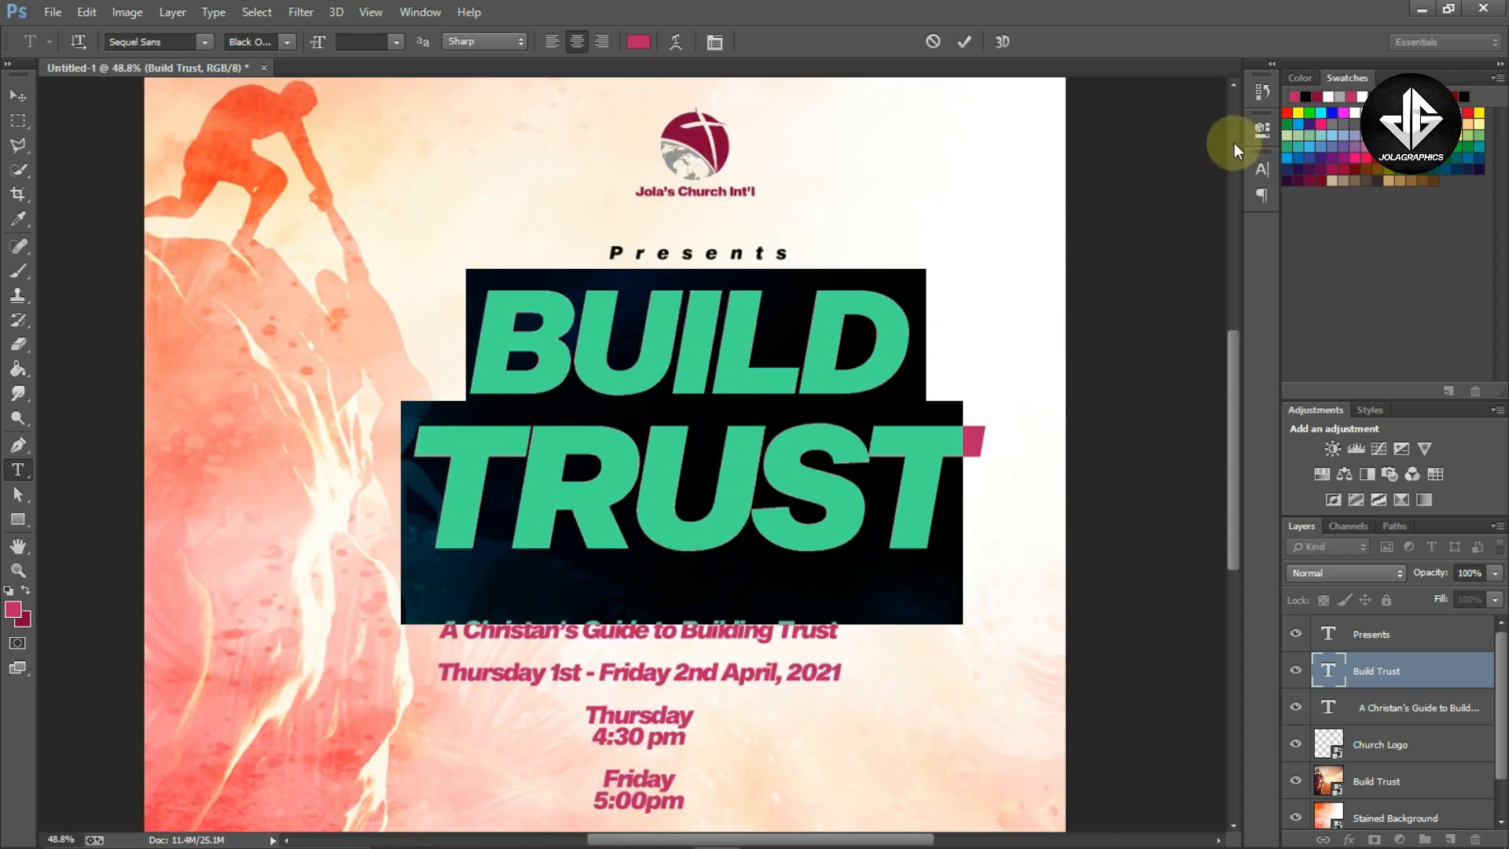
pyautogui.click(1263, 170)
pyautogui.click(1150, 207)
pyautogui.moveTo(1159, 209); pyautogui.dragTo(1151, 208)
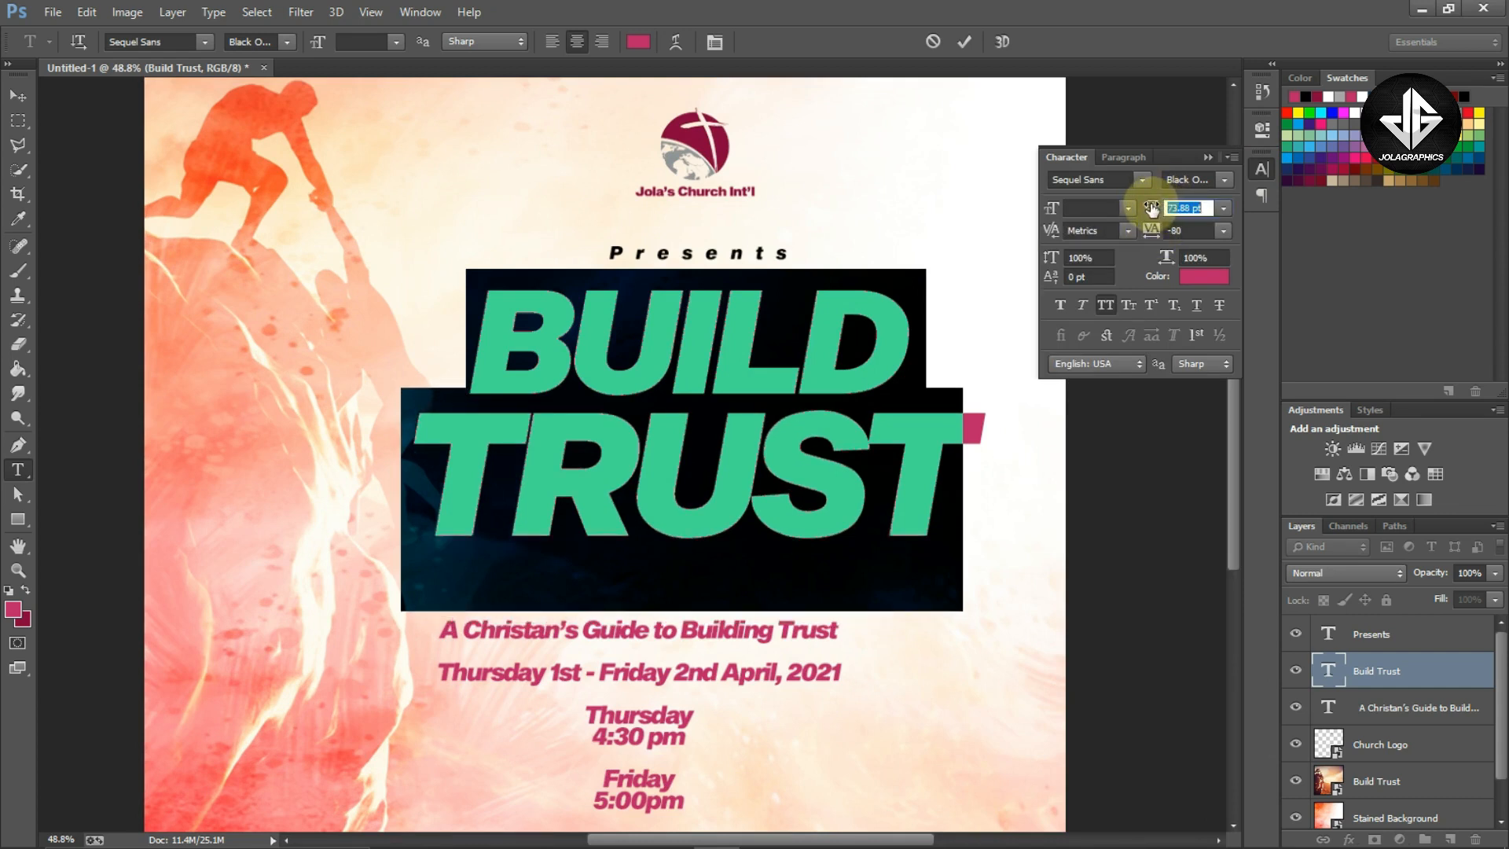
pyautogui.click(1208, 158)
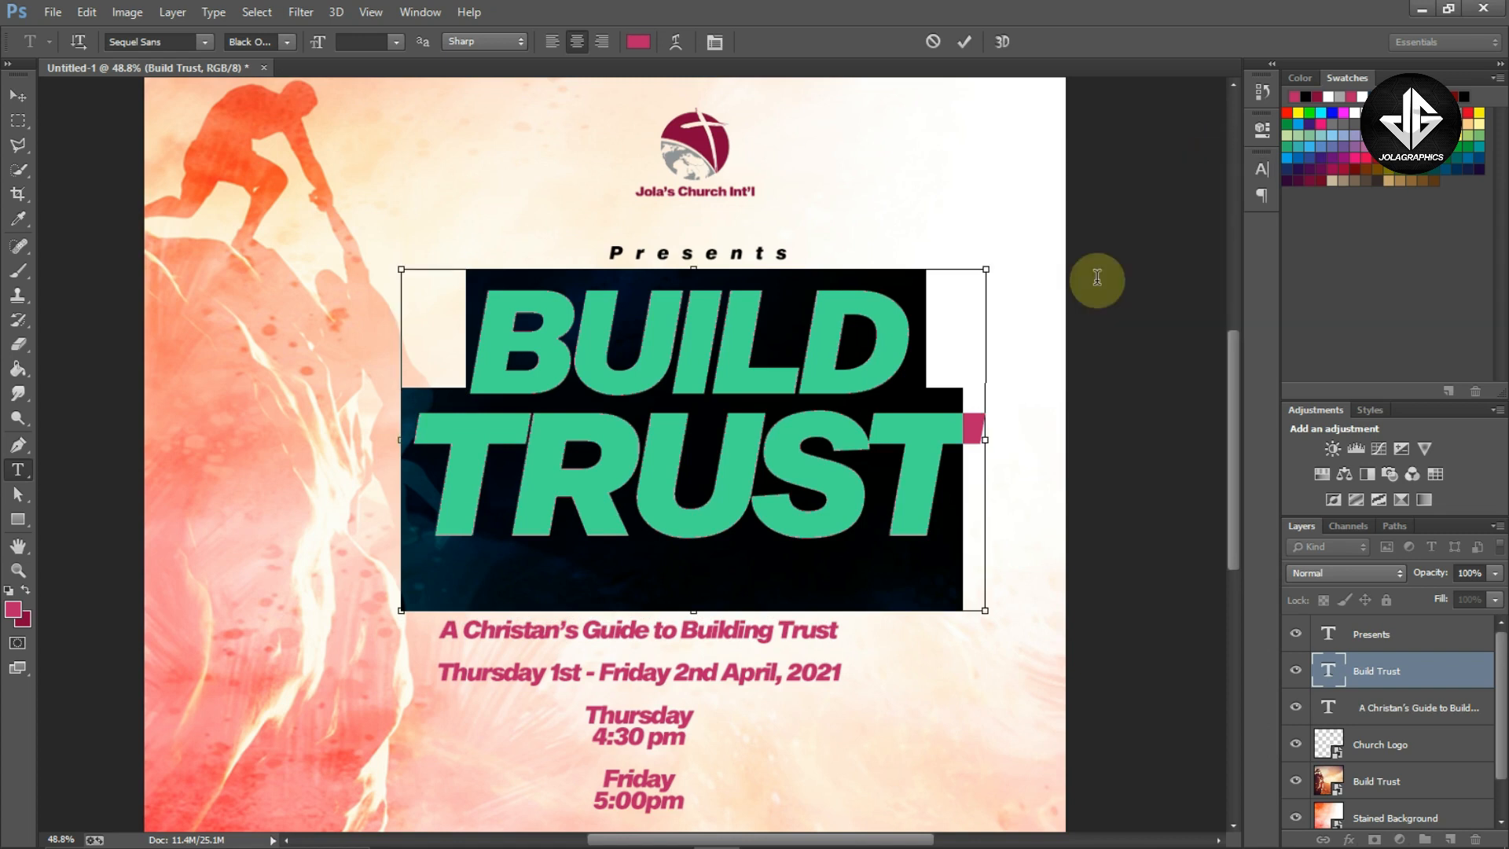
pyautogui.hotkey('ctrl', 'Return')
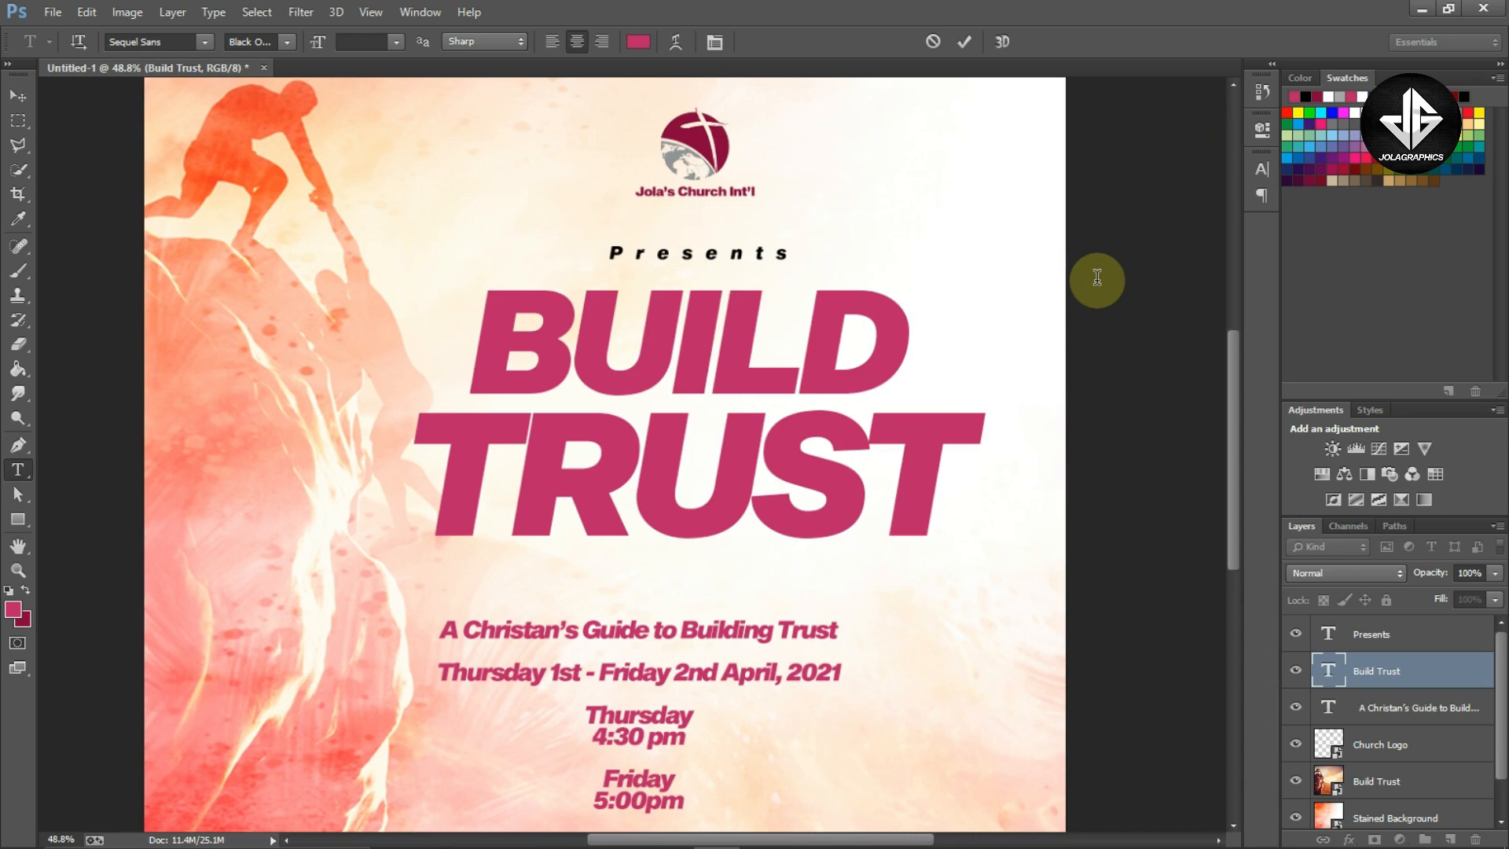
# Reposition the Presents text and nudge it up just above the BUILD TRUST title
pyautogui.press('v')
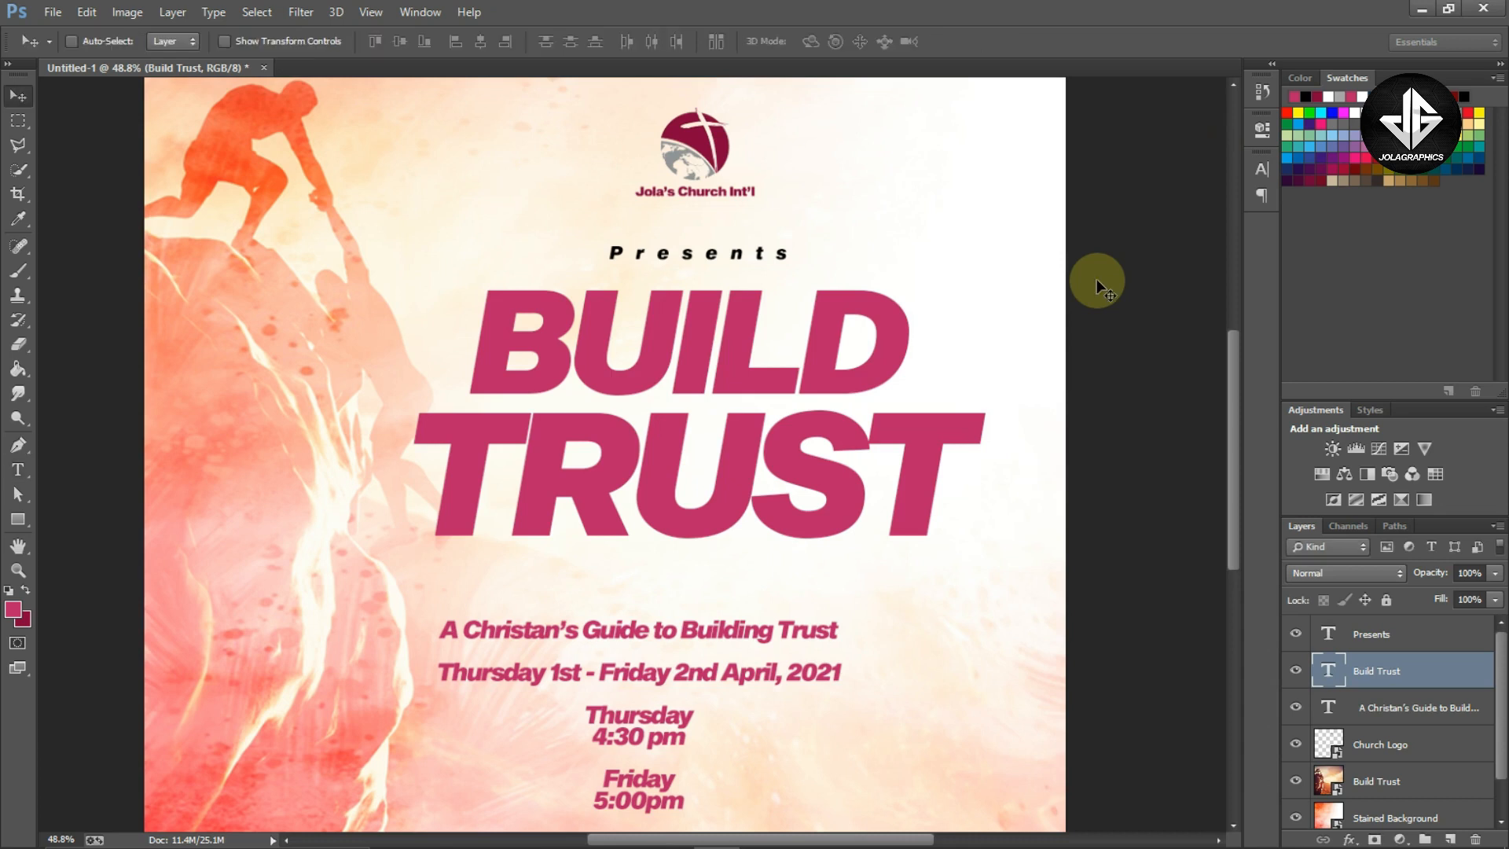
pyautogui.scroll(-2, 1097, 280)
pyautogui.scroll(-1, 1097, 279)
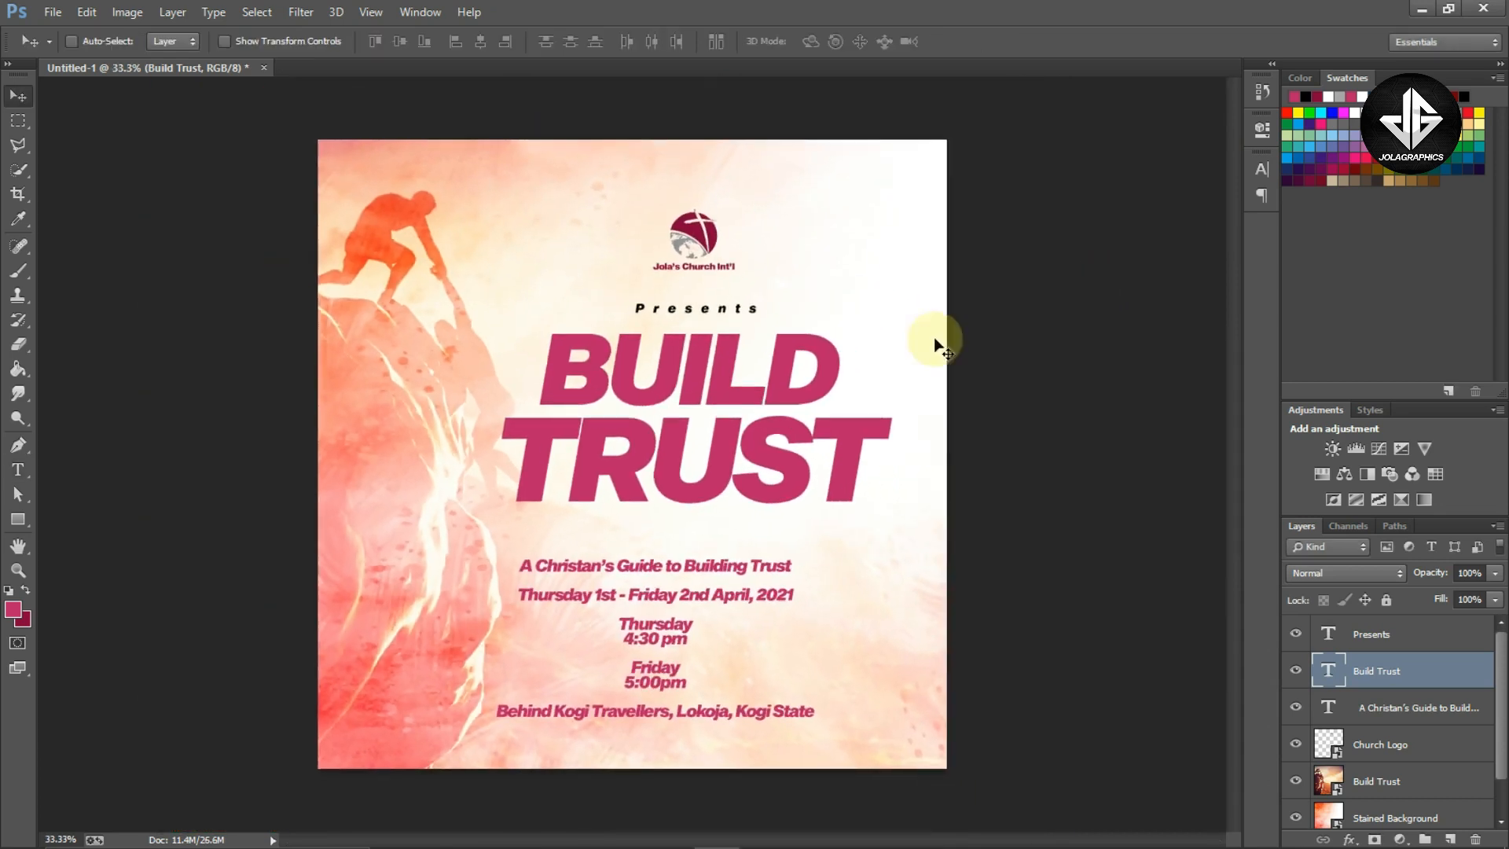
pyautogui.moveTo(739, 309); pyautogui.dragTo(785, 312)
pyautogui.hotkey('ctrl', 't')
pyautogui.press('Return')
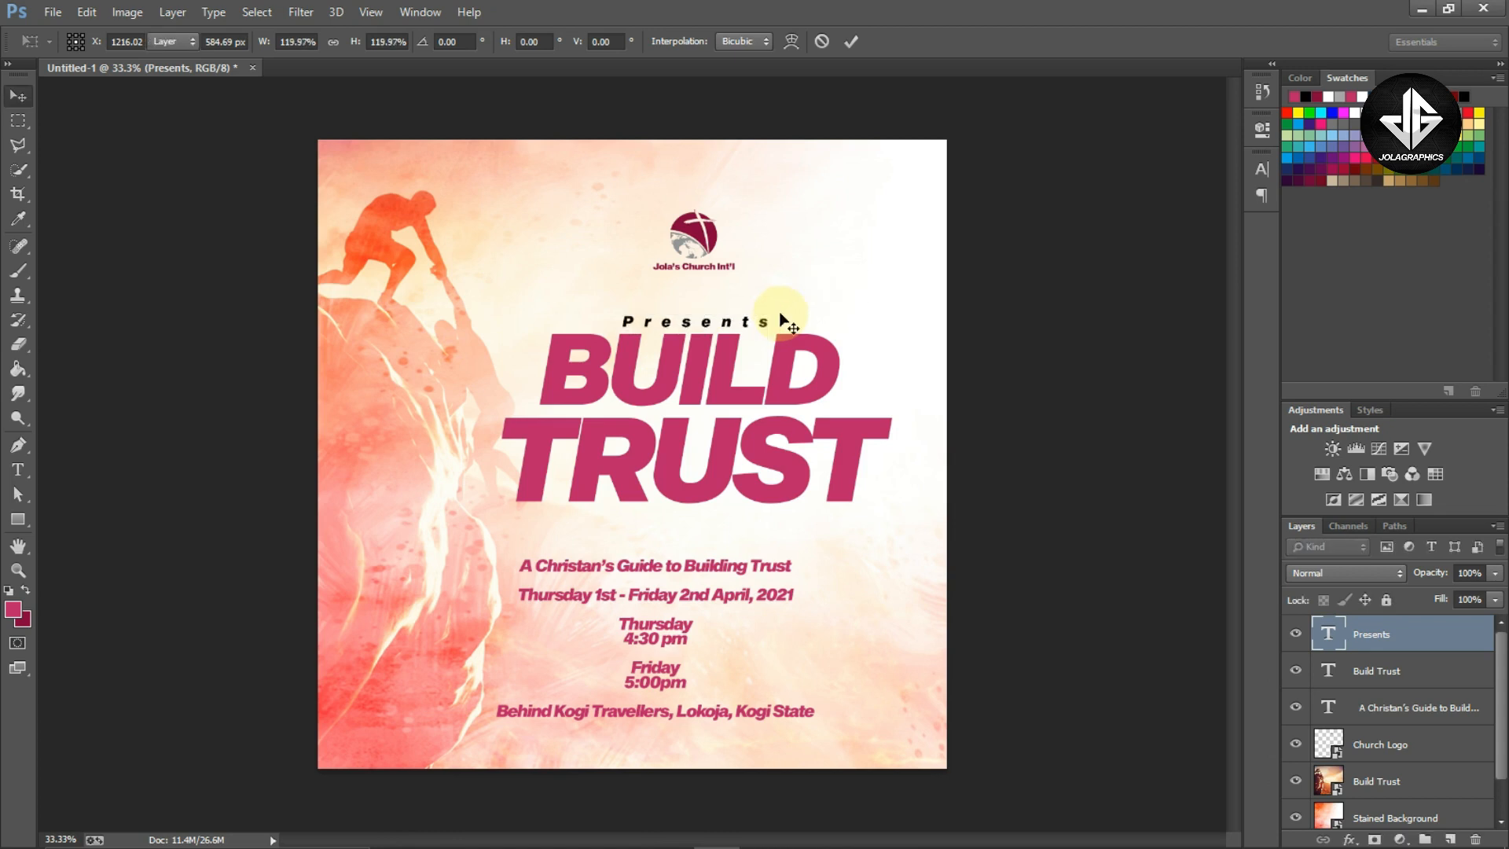
pyautogui.press('Up')
pyautogui.press('Up')
pyautogui.press('Up')
pyautogui.press('Up')
pyautogui.press('Up')
pyautogui.press('Up')
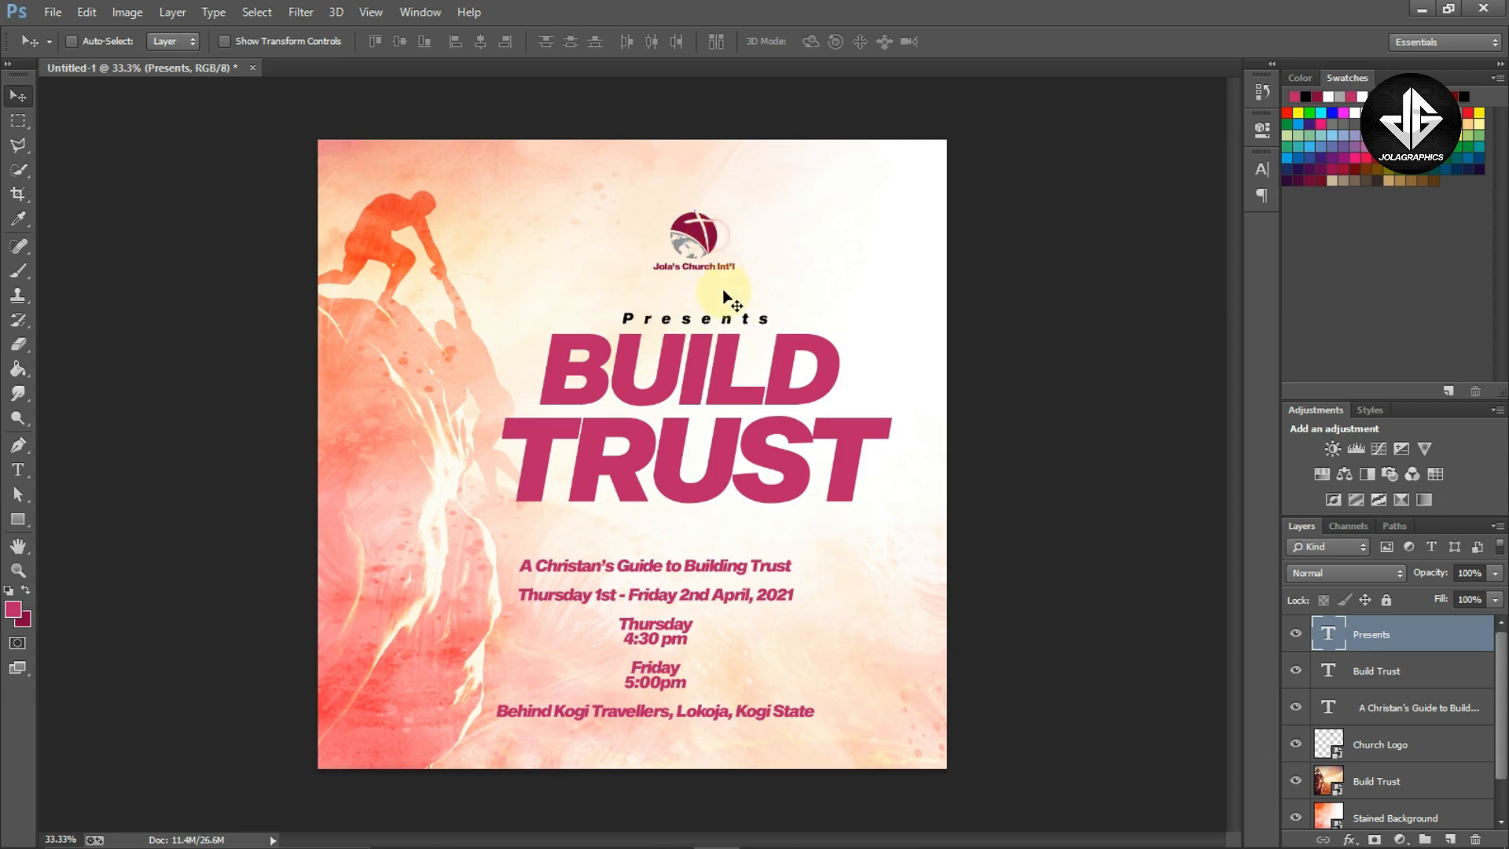
# Slightly enlarge the church logo with Free Transform
pyautogui.keyDown('ctrl'); pyautogui.click(741, 272); pyautogui.keyUp('ctrl')
pyautogui.hotkey('ctrl', 't')
pyautogui.moveTo(749, 291); pyautogui.dragTo(753, 295)
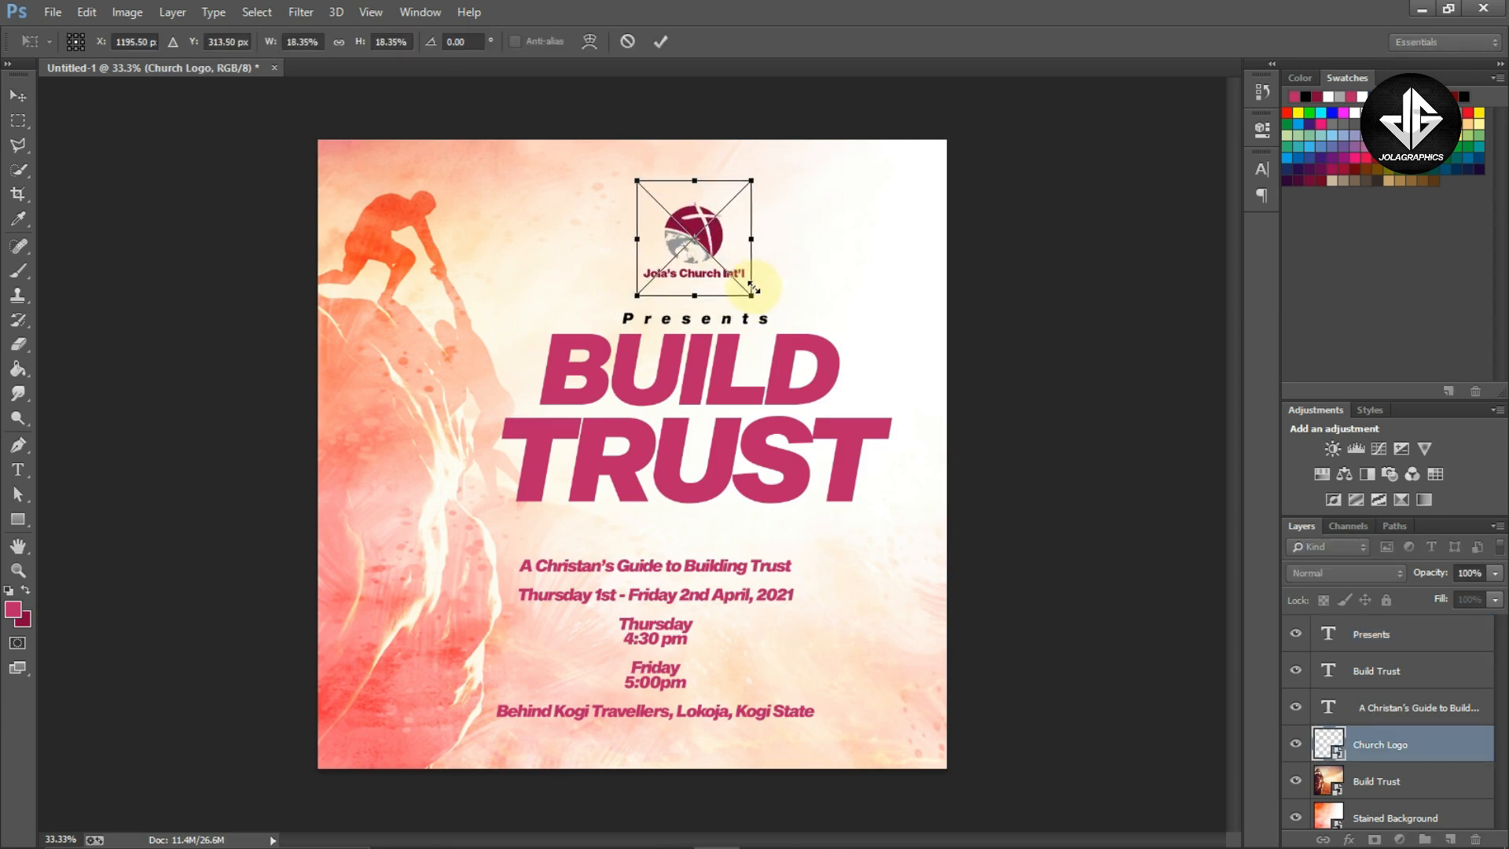
pyautogui.press('Return')
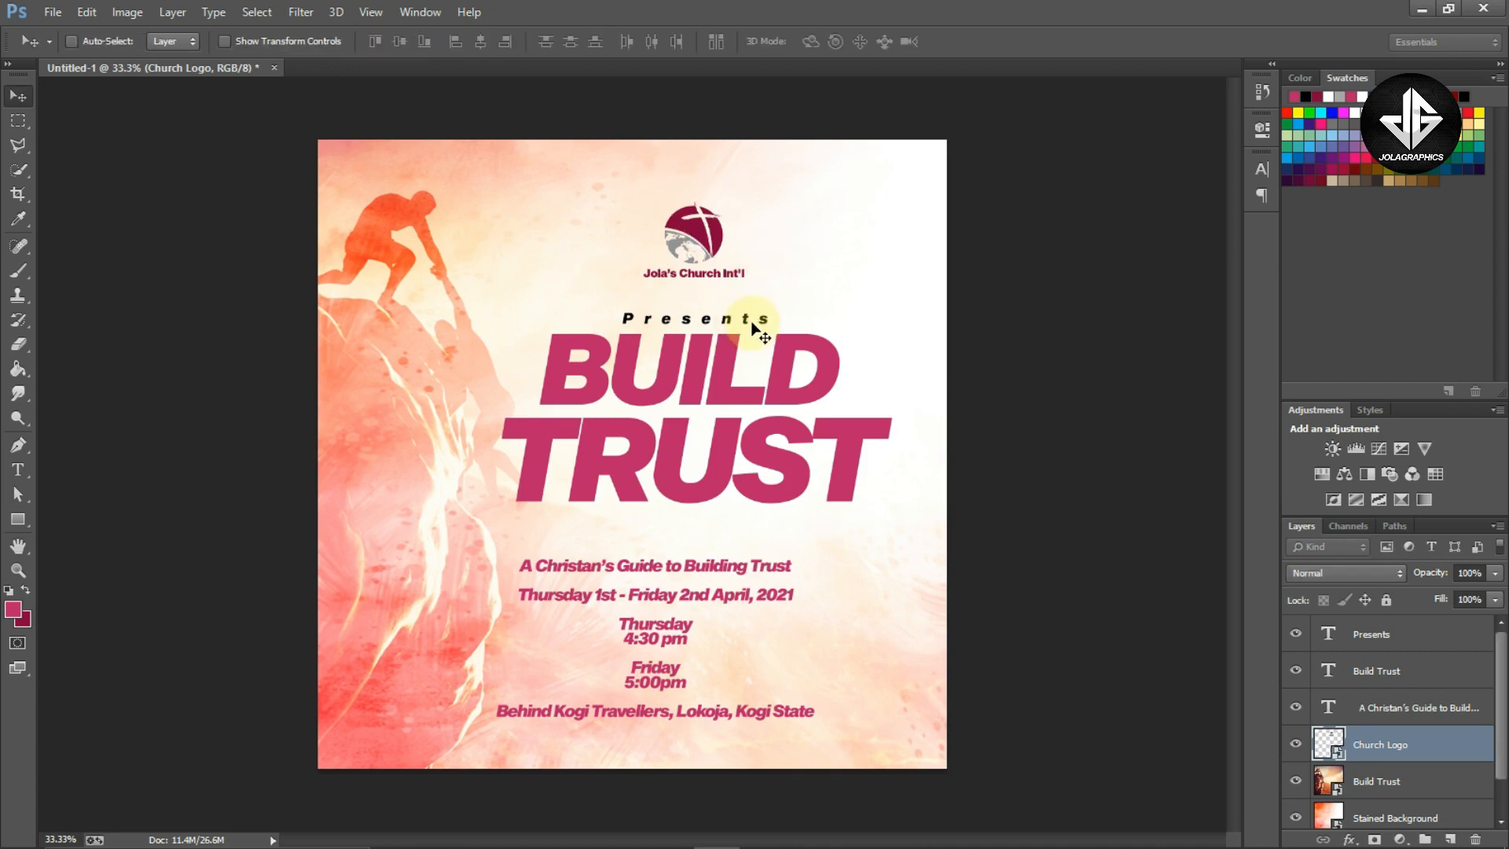
# Shift the Presents text and the BUILD TRUST title upward together
pyautogui.keyDown('ctrl'); pyautogui.click(747, 324); pyautogui.keyUp('ctrl')
pyautogui.hotkey('shift', 'Up')
pyautogui.keyDown('ctrl'); pyautogui.keyDown('shift'); pyautogui.click(717, 384); pyautogui.keyUp('shift'); pyautogui.keyUp('ctrl')
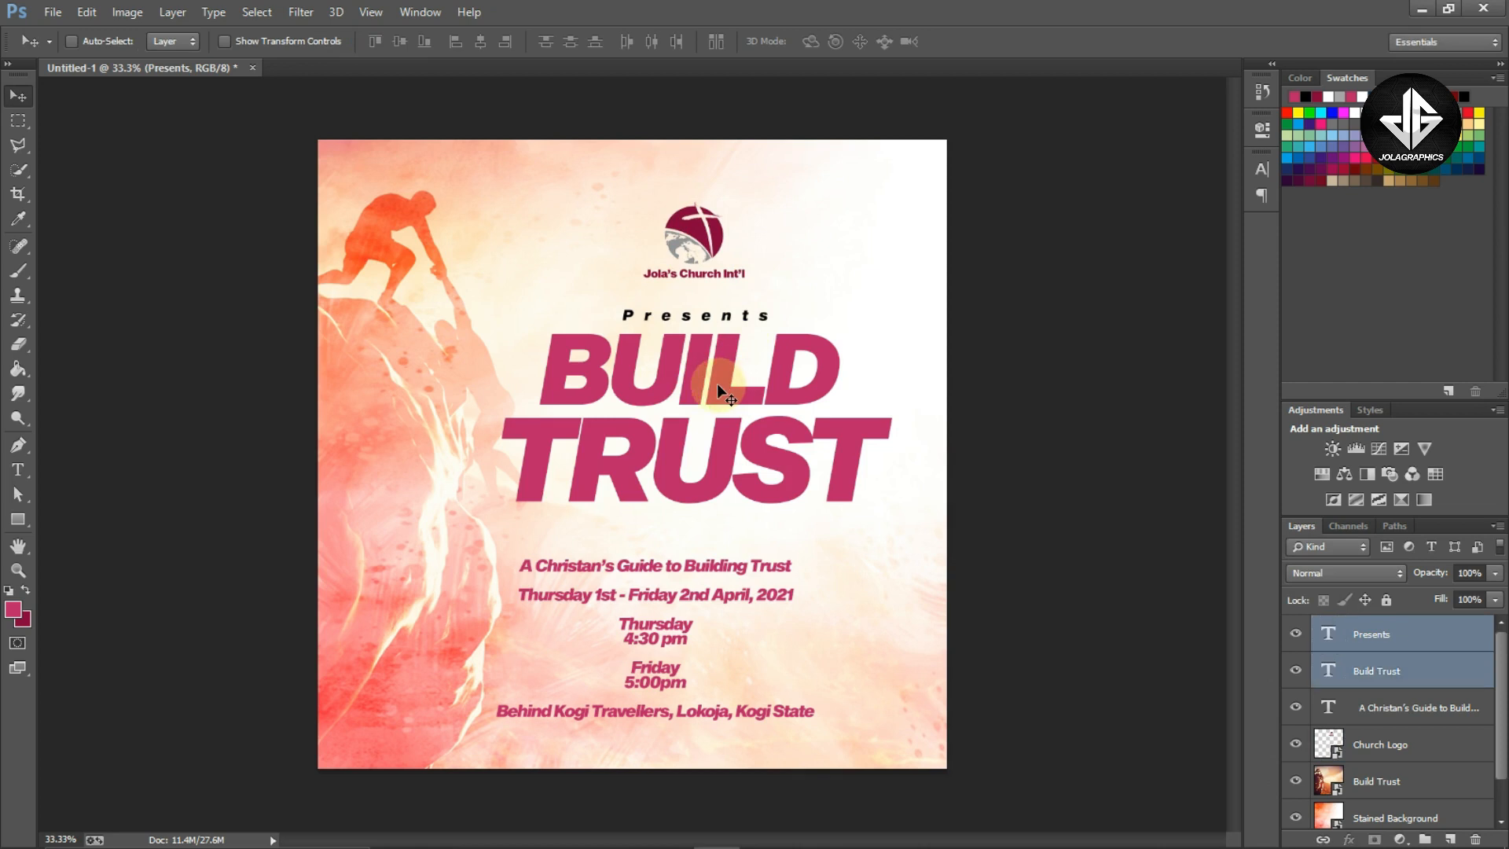
pyautogui.hotkey('shift', 'Up')
pyautogui.hotkey('shift', 'Up')
pyautogui.press('z')
pyautogui.moveTo(703, 272); pyautogui.dragTo(746, 339)
pyautogui.press('v')
# Open the event text block for editing, select its first line and commit the text
pyautogui.keyDown('ctrl'); pyautogui.click(678, 568); pyautogui.keyUp('ctrl')
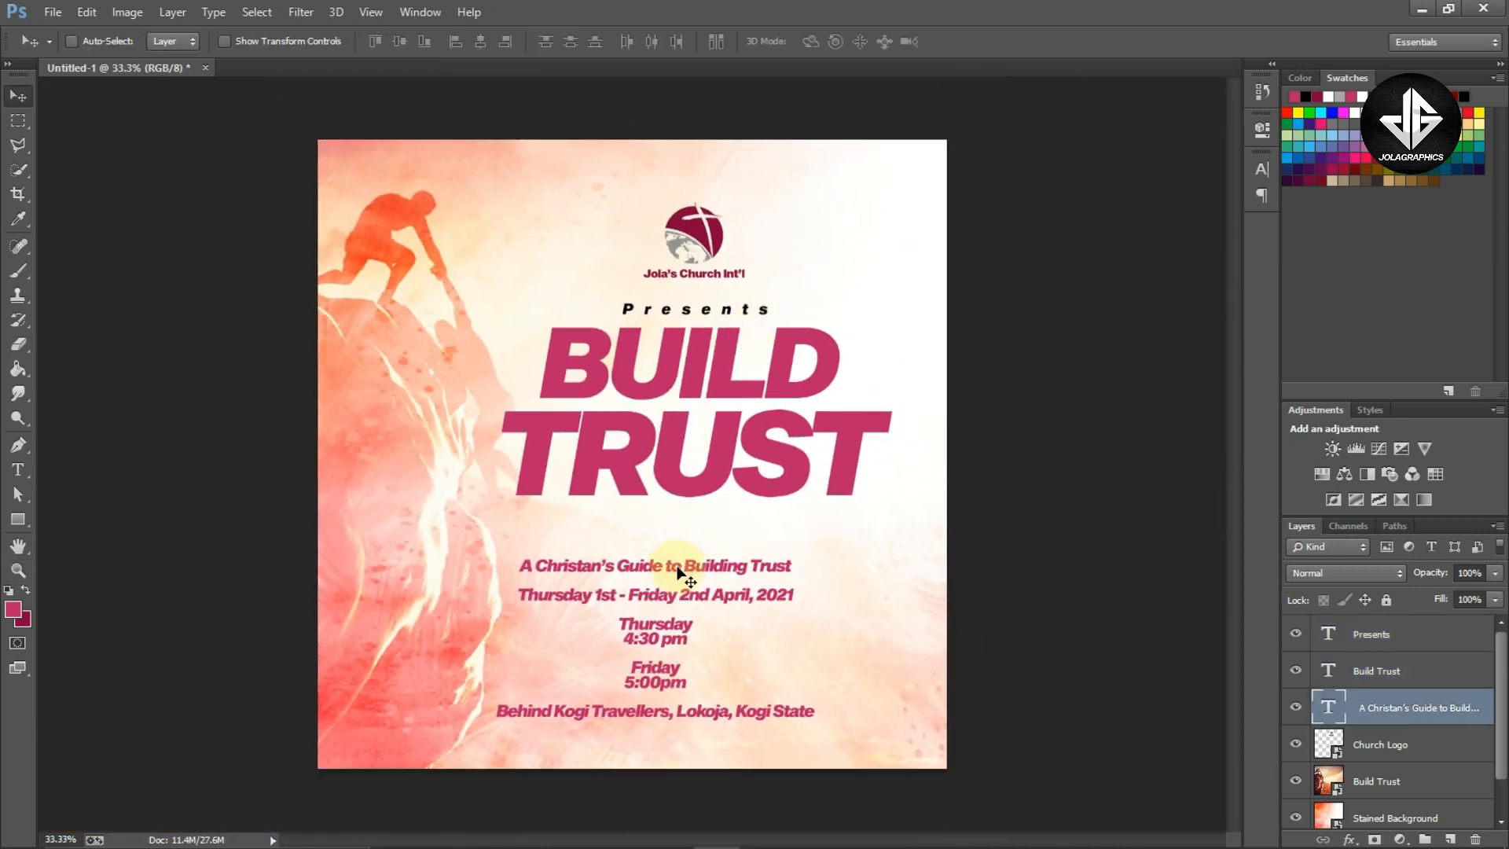
pyautogui.doubleClick(633, 566)
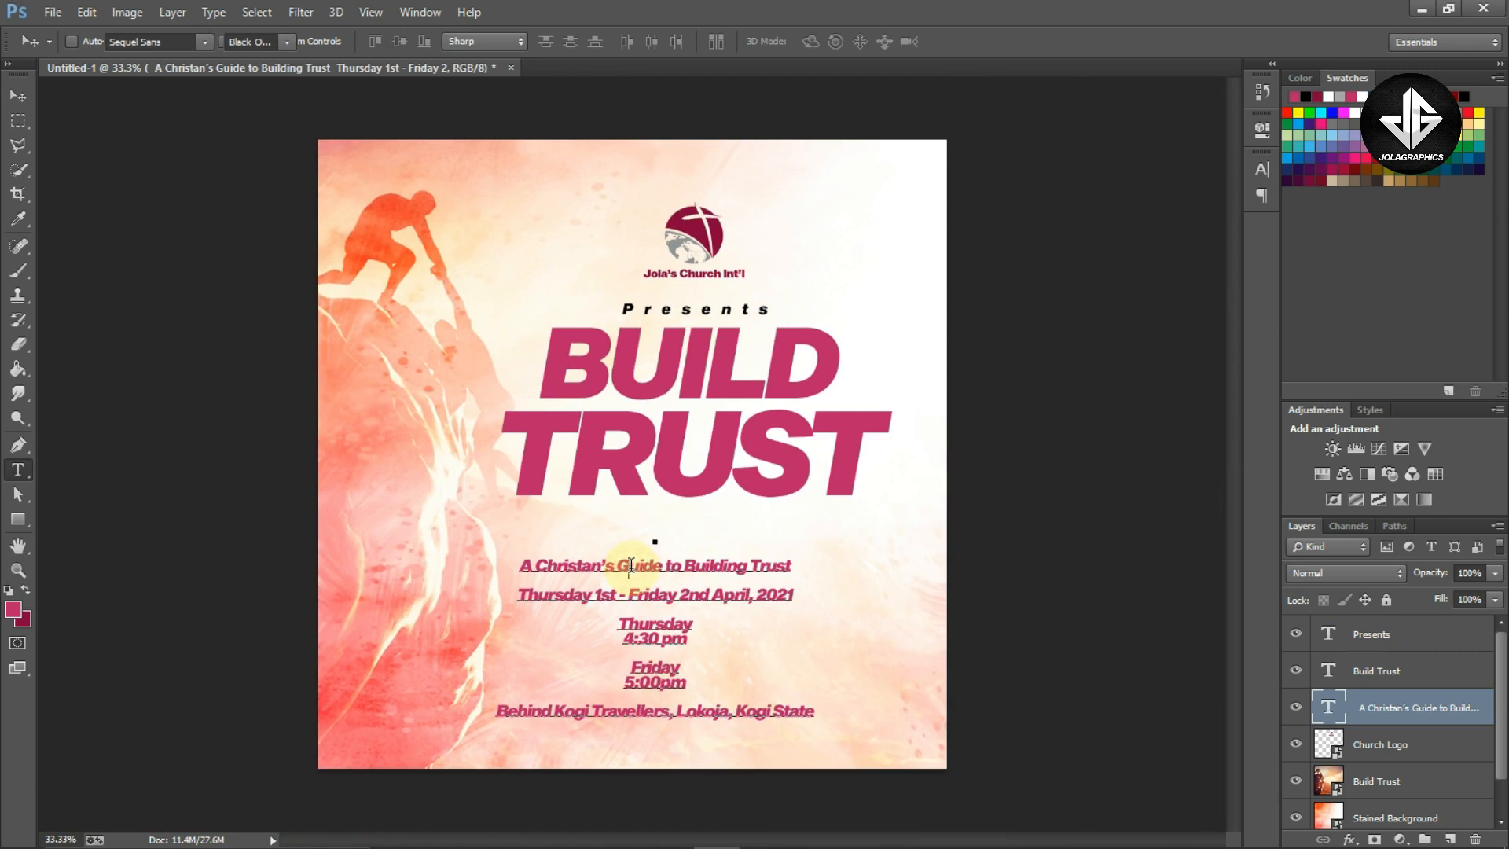
pyautogui.tripleClick(631, 565)
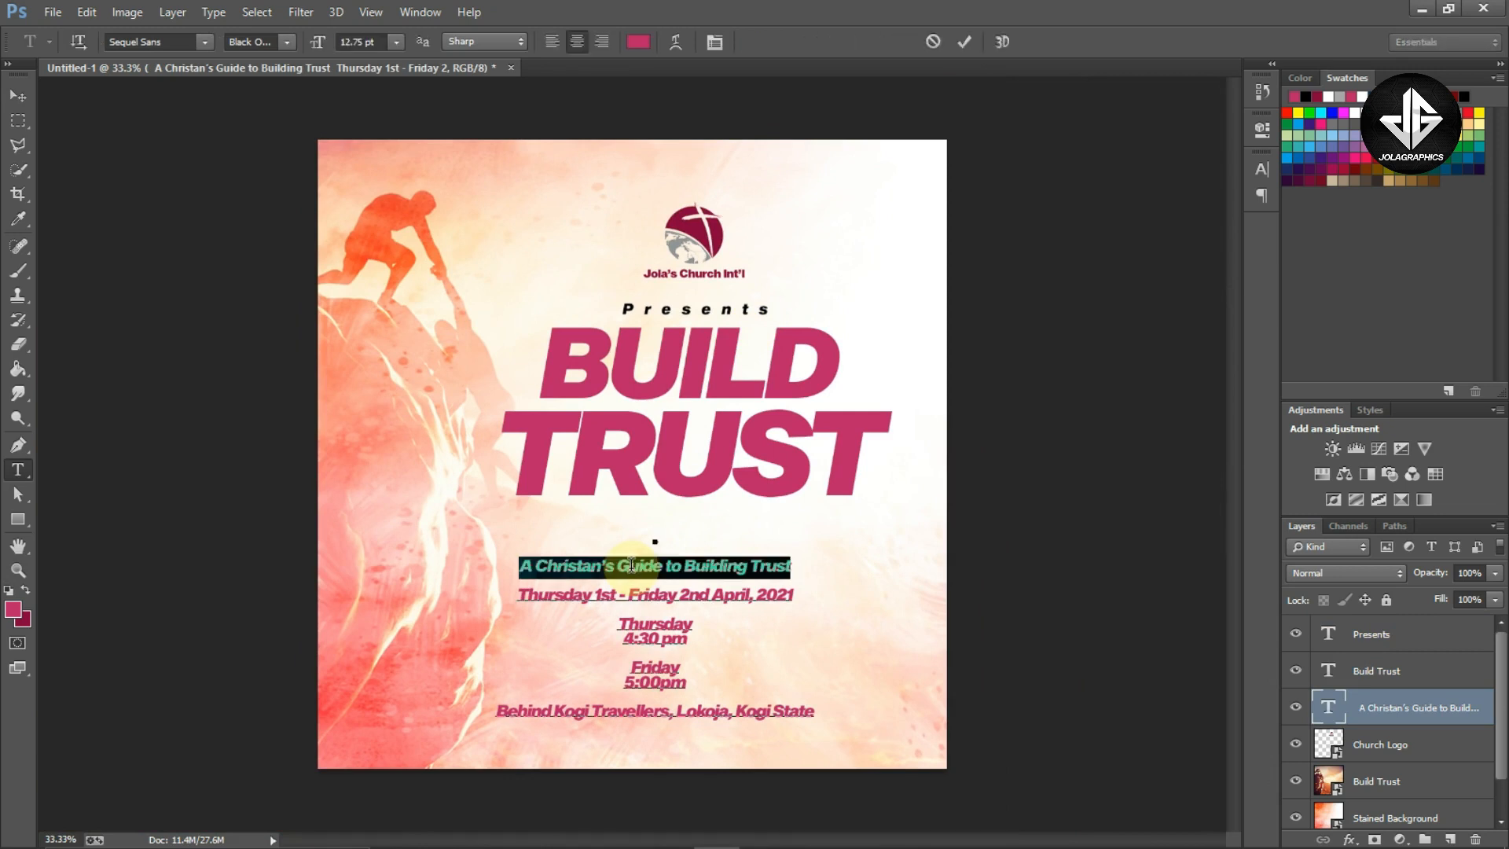
pyautogui.click(631, 565)
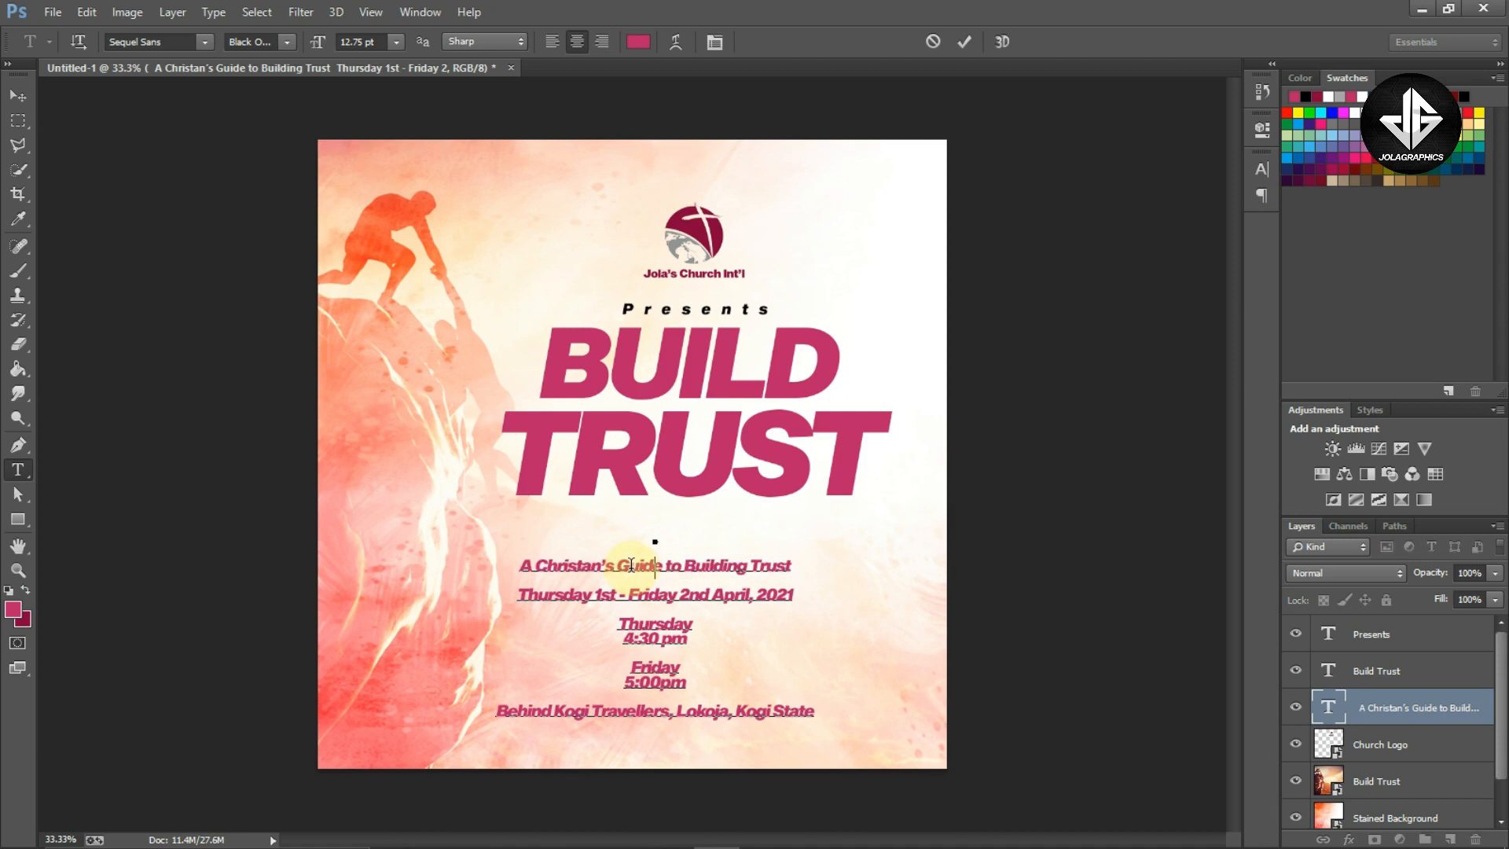
pyautogui.hotkey('ctrl', 'Return')
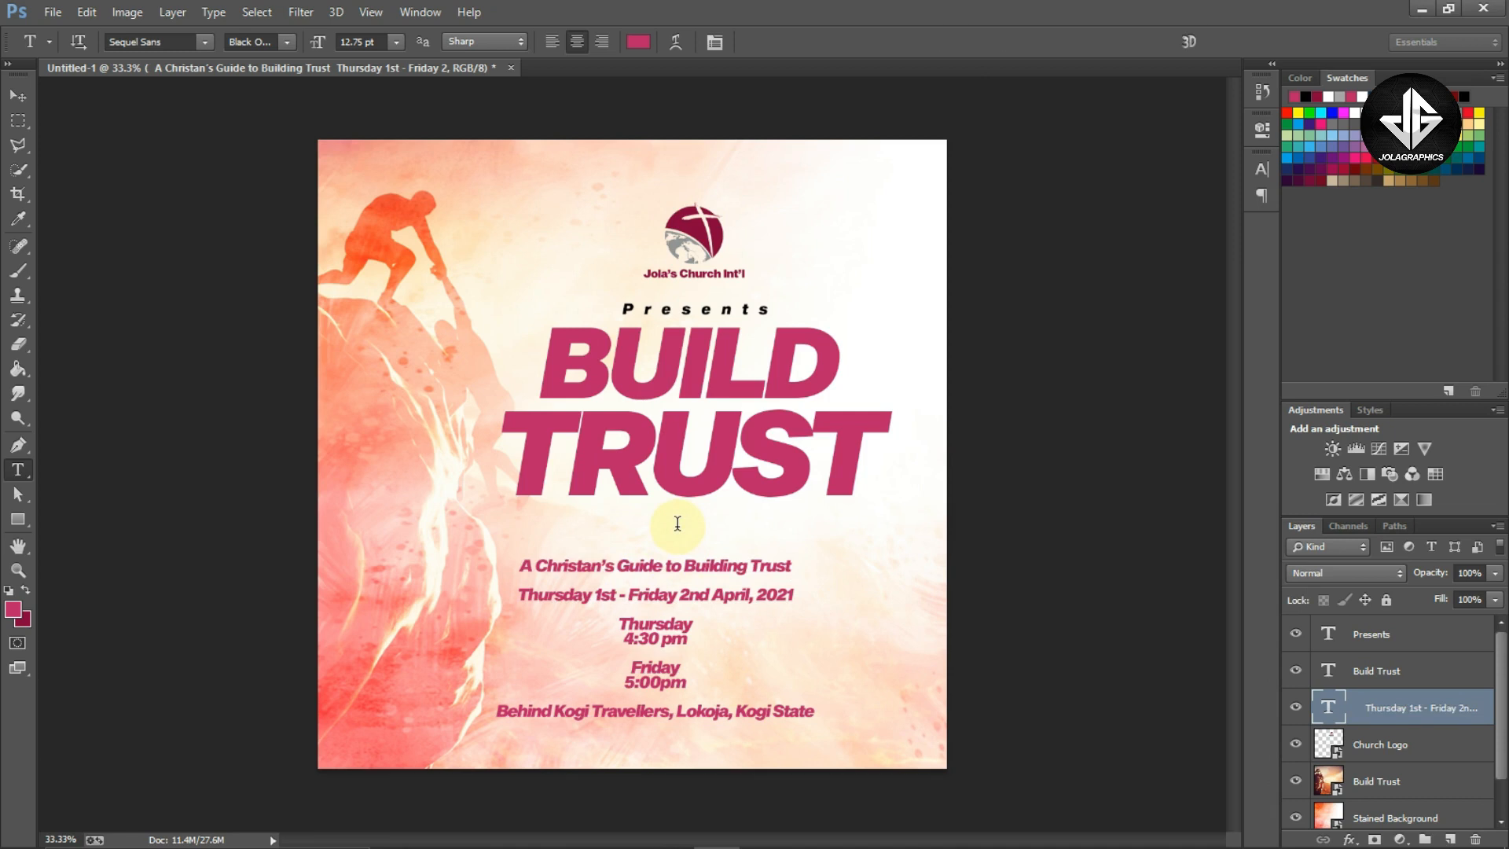
# Move the first line of the event text into its own new text layer by pasting it there
pyautogui.click(678, 523)
pyautogui.click(850, 605)
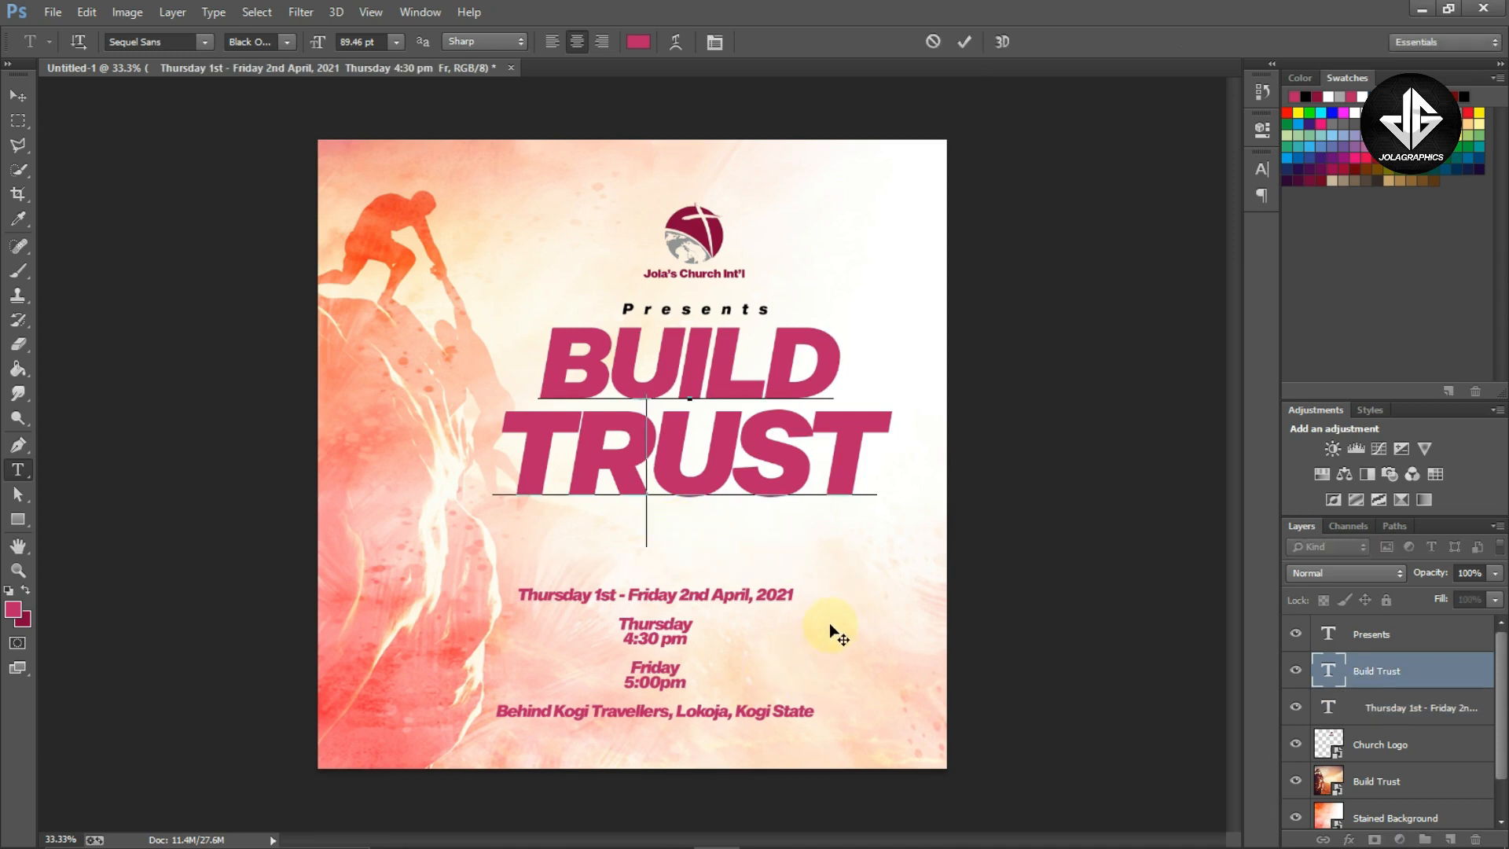
pyautogui.press('ctrl')
pyautogui.hotkey('ctrl', 'Return')
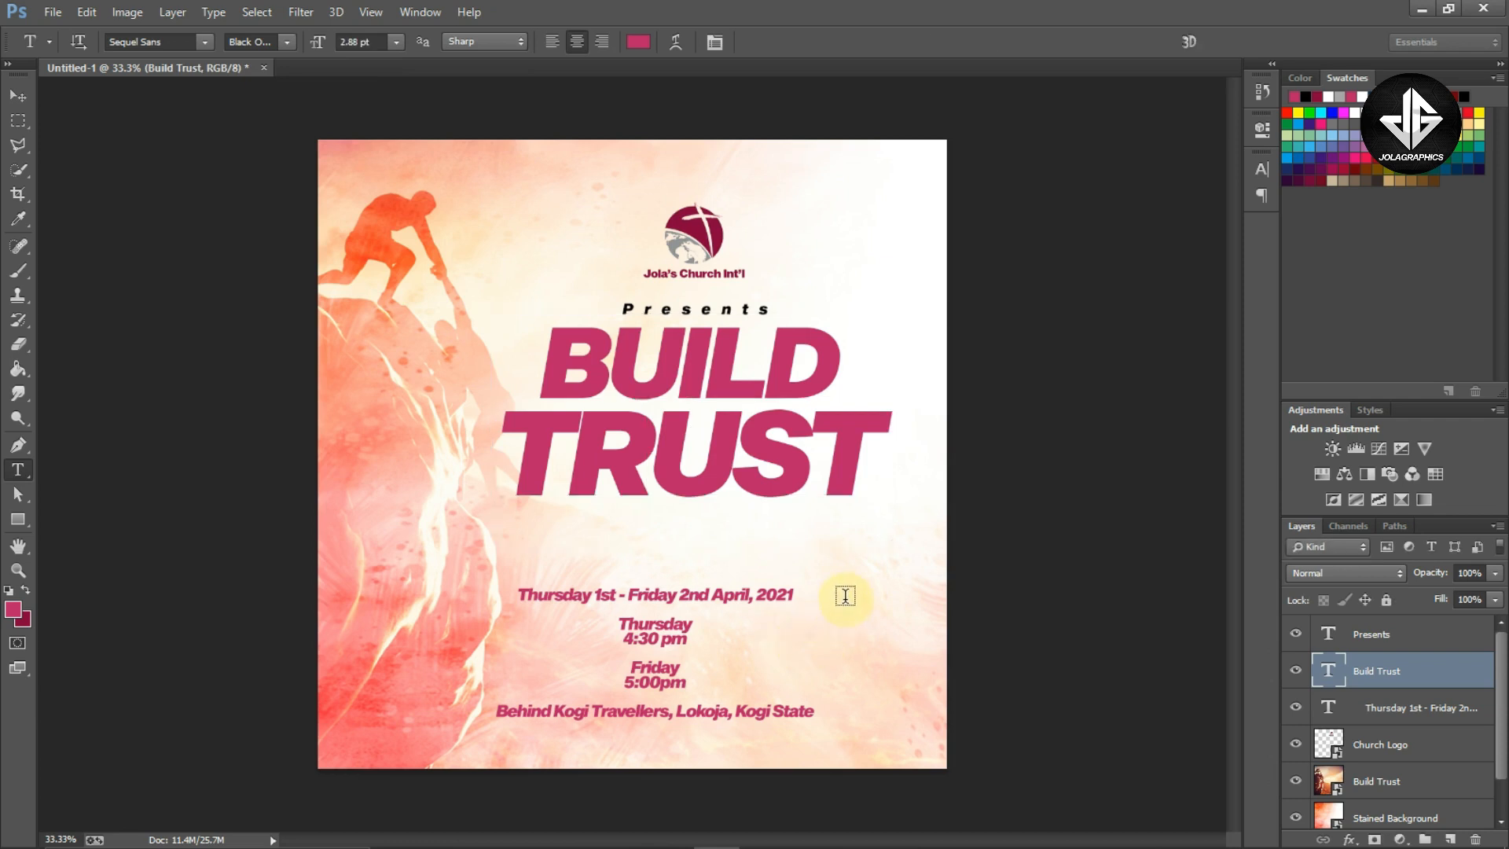
pyautogui.click(835, 641)
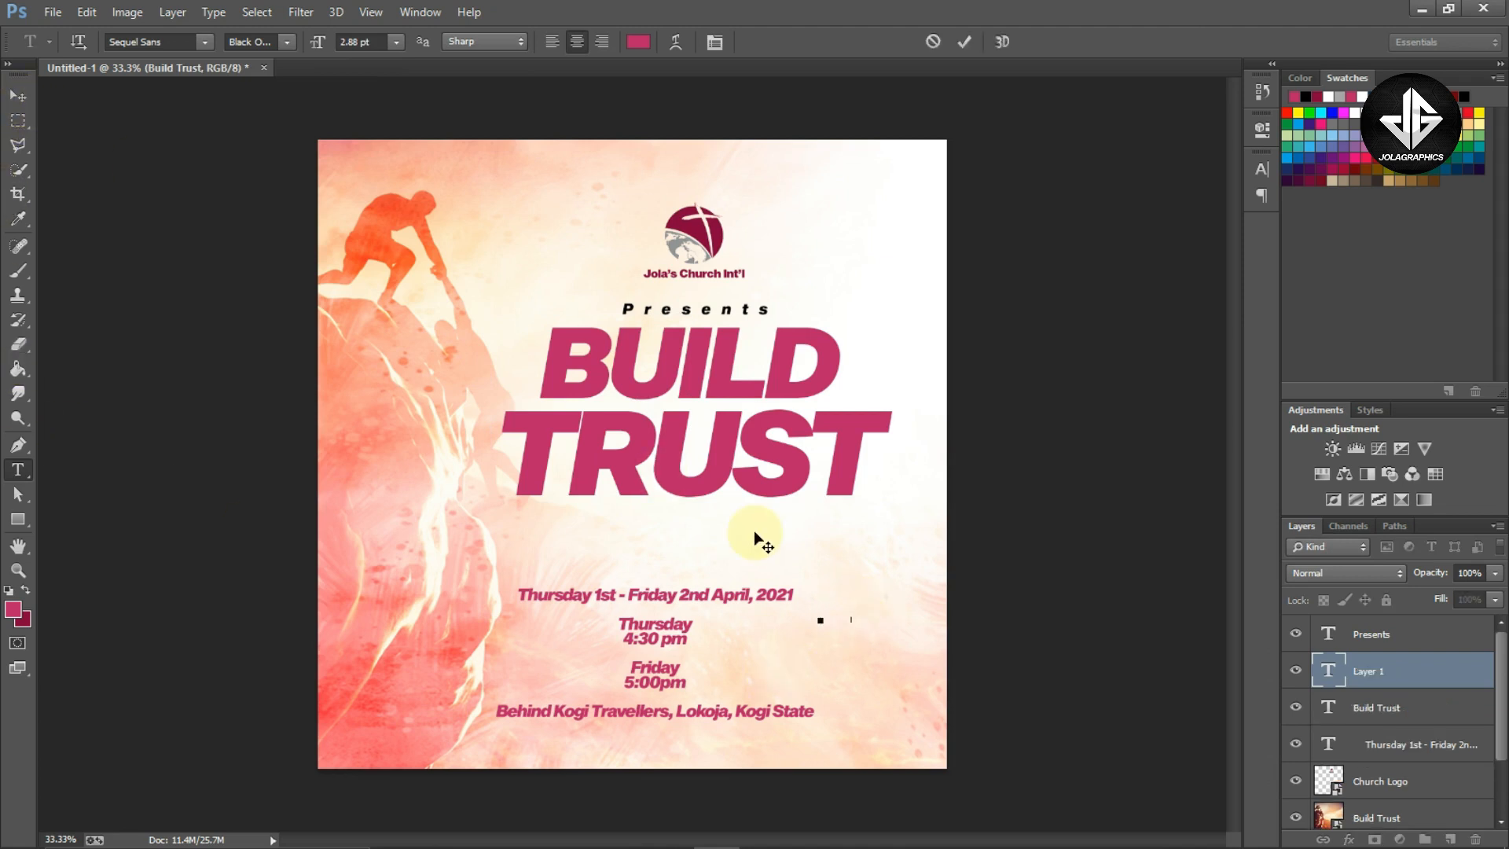
pyautogui.hotkey('ctrl', 'v')
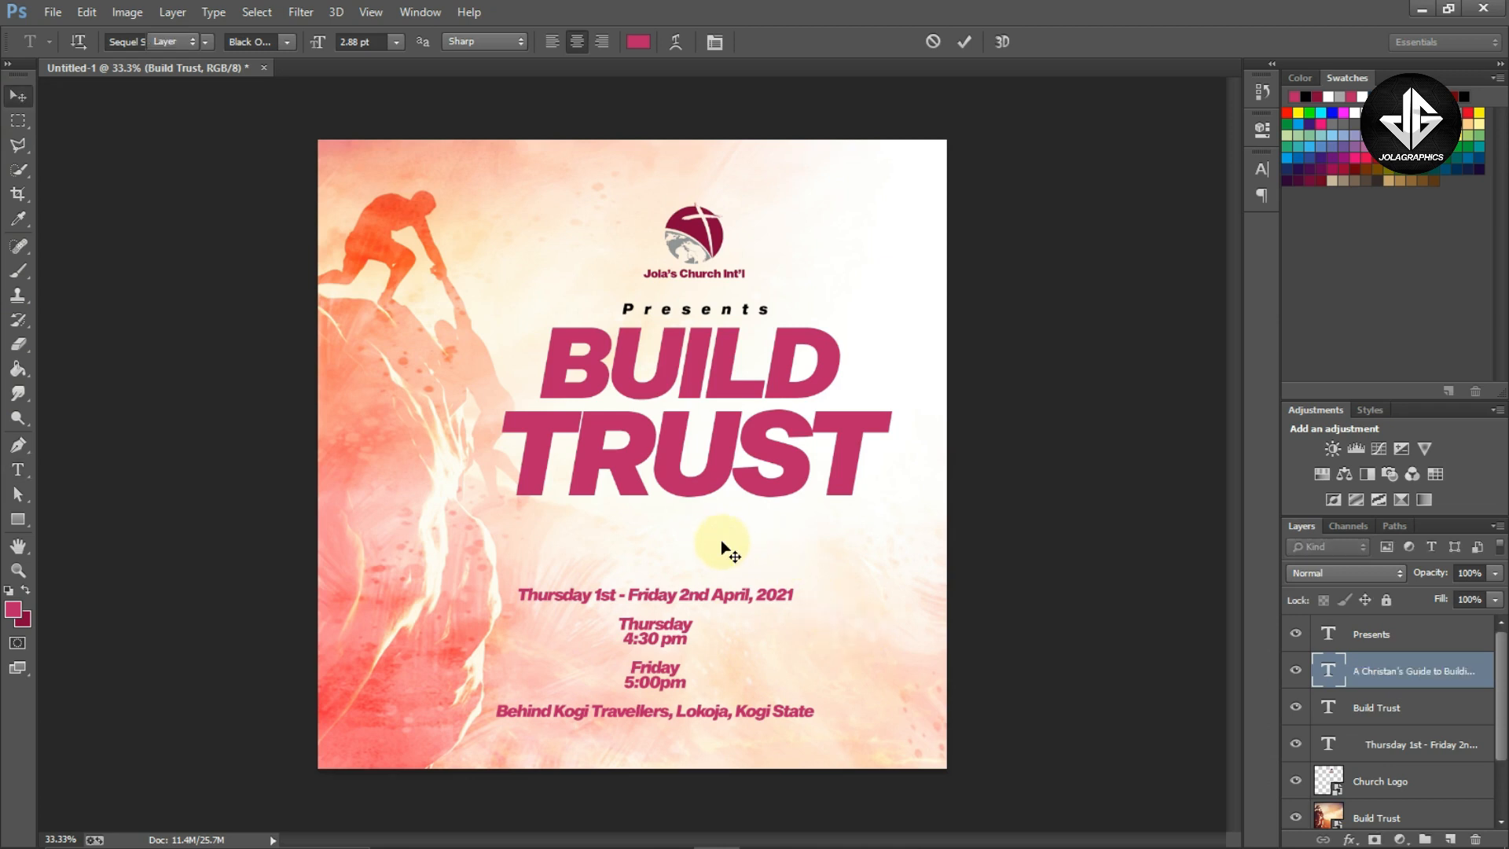
pyautogui.hotkey('ctrl', 'Return')
# Scale the new 'A Christan's Guide to Building Trust' line up to about 401% with Free Transform
pyautogui.hotkey('ctrl', 't')
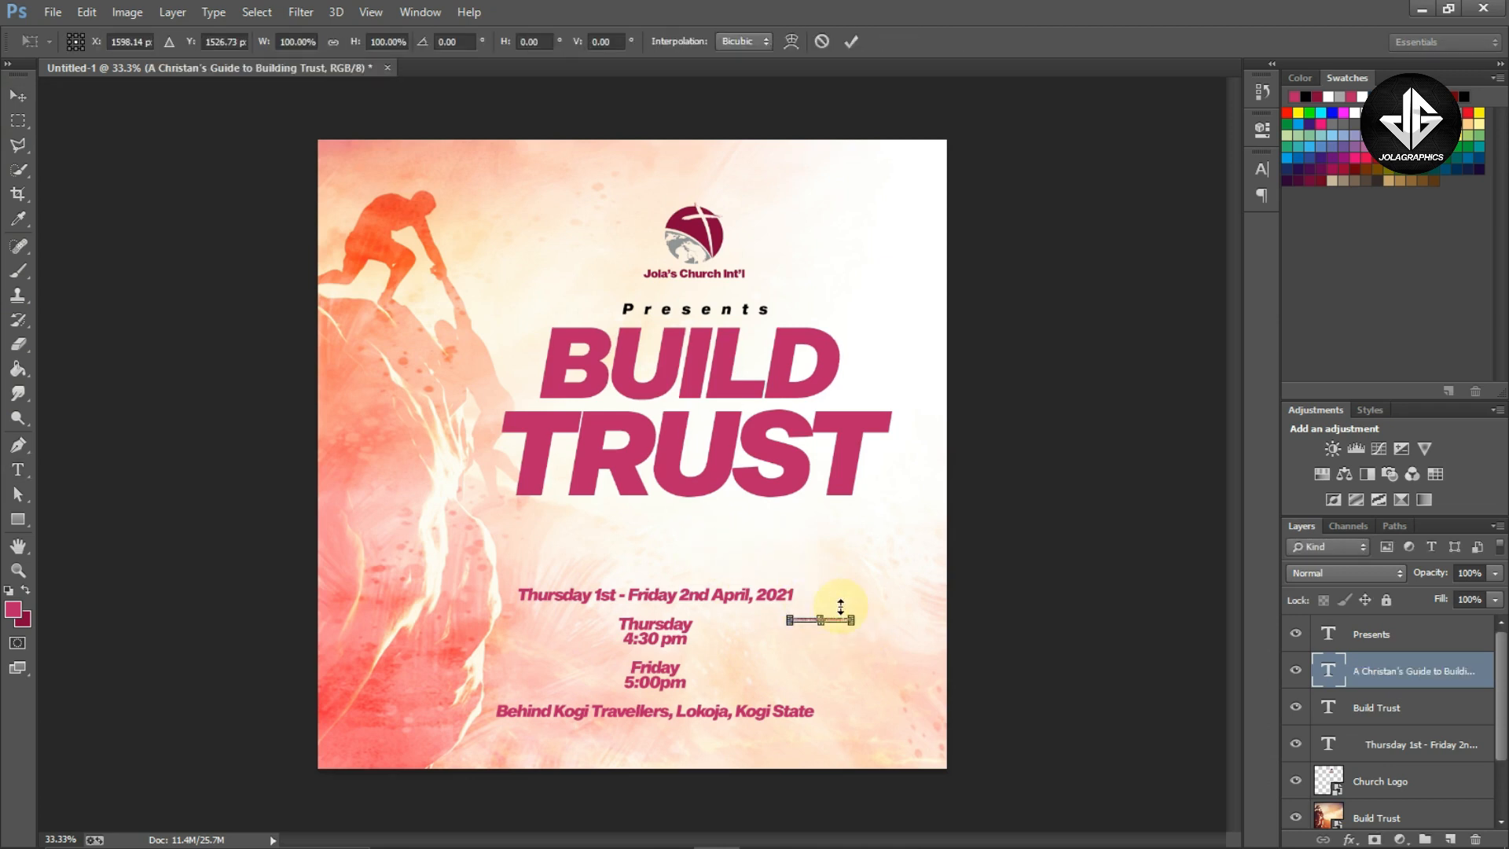
pyautogui.moveTo(855, 618); pyautogui.dragTo(944, 578)
pyautogui.press('Return')
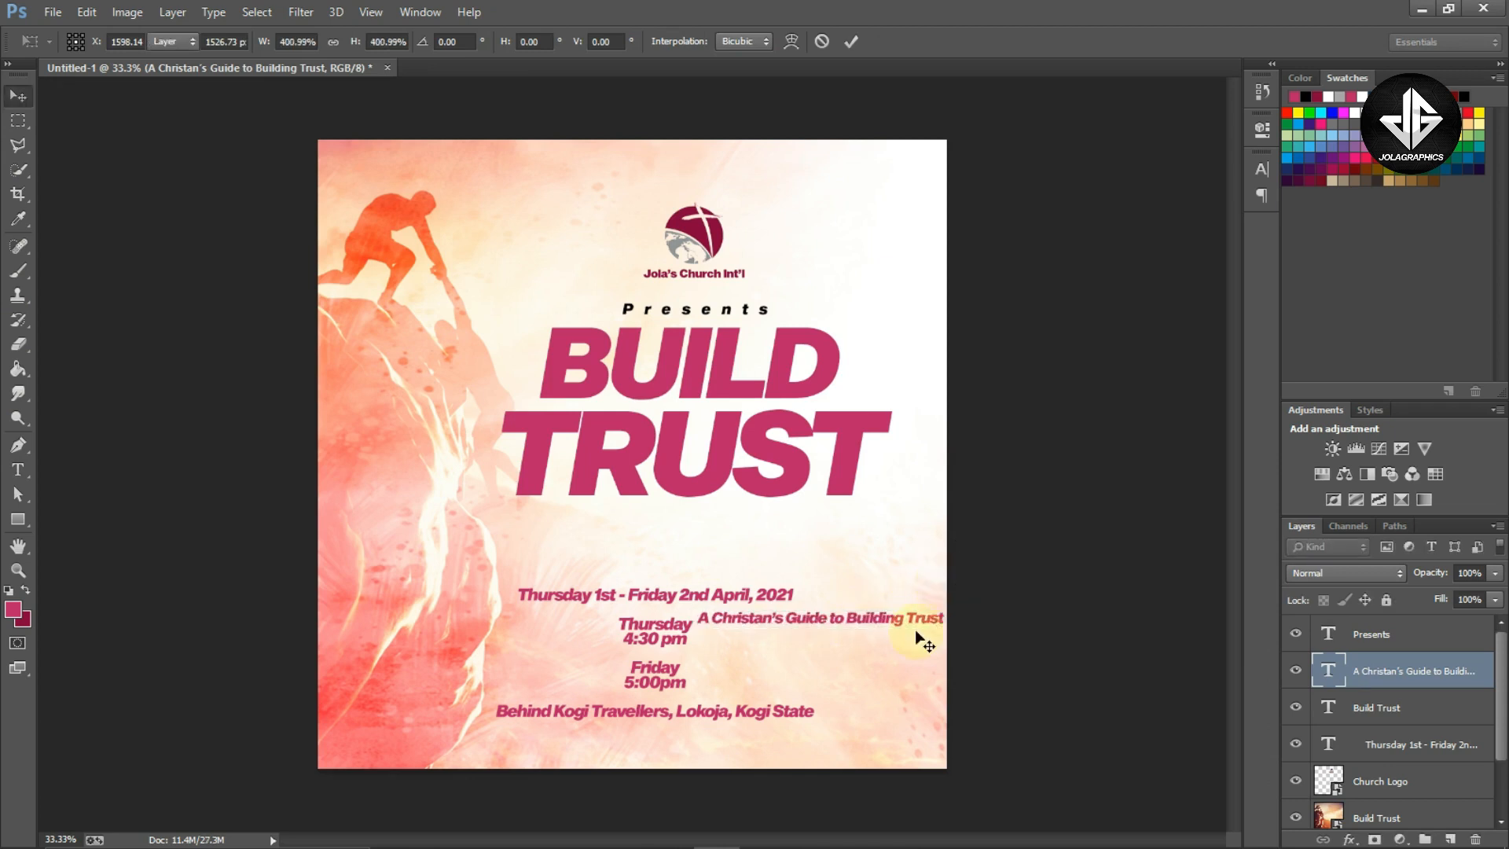
# Move the subtitle line just beneath the BUILD TRUST title and align it horizontally centred with the title
pyautogui.press('v')
pyautogui.moveTo(897, 652); pyautogui.dragTo(760, 552)
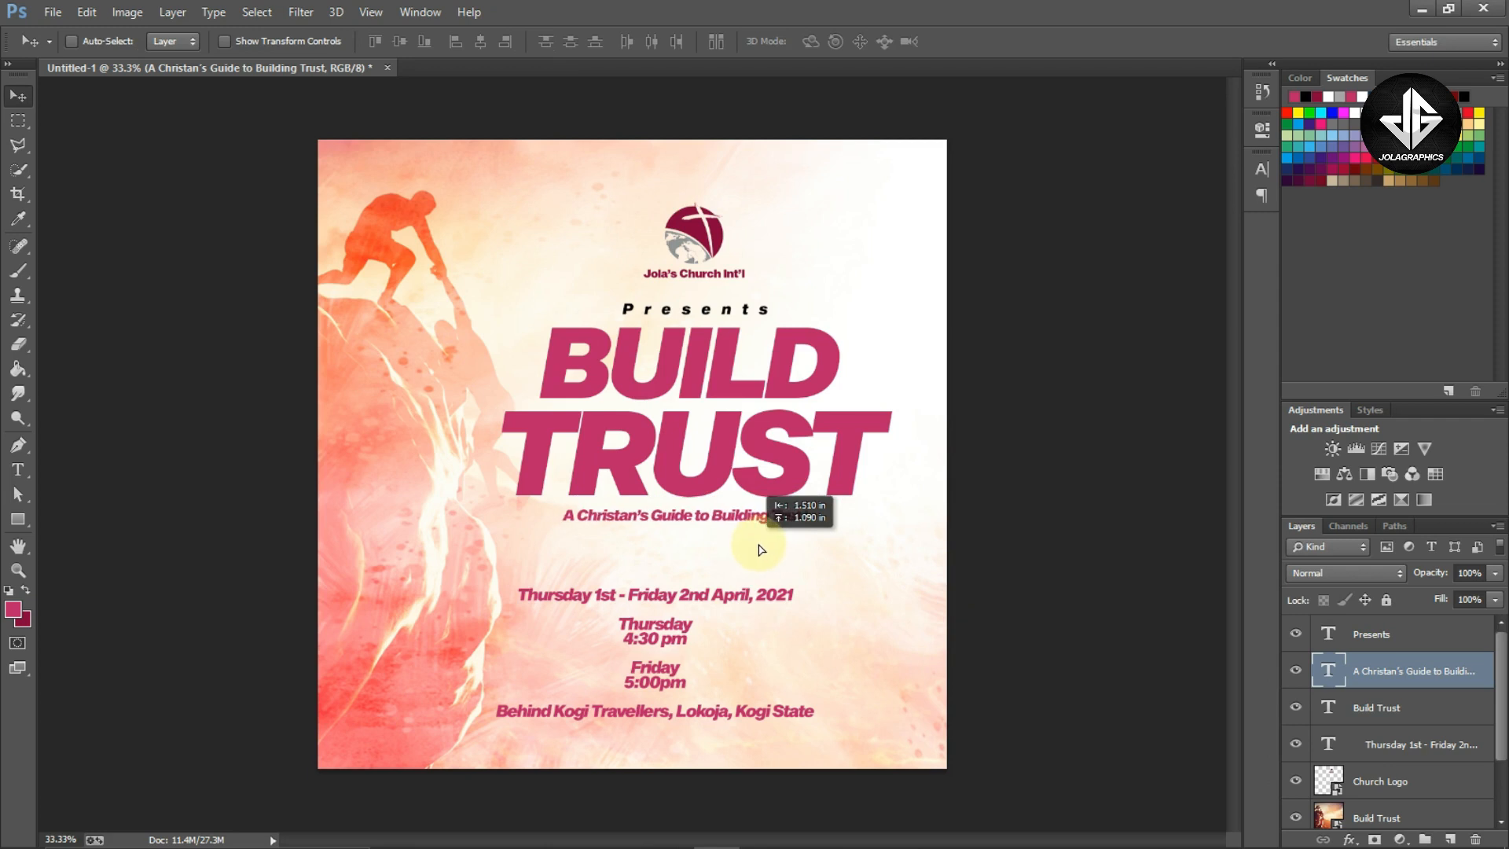
pyautogui.hotkey('shift', 'alt', '[')
pyautogui.click(480, 41)
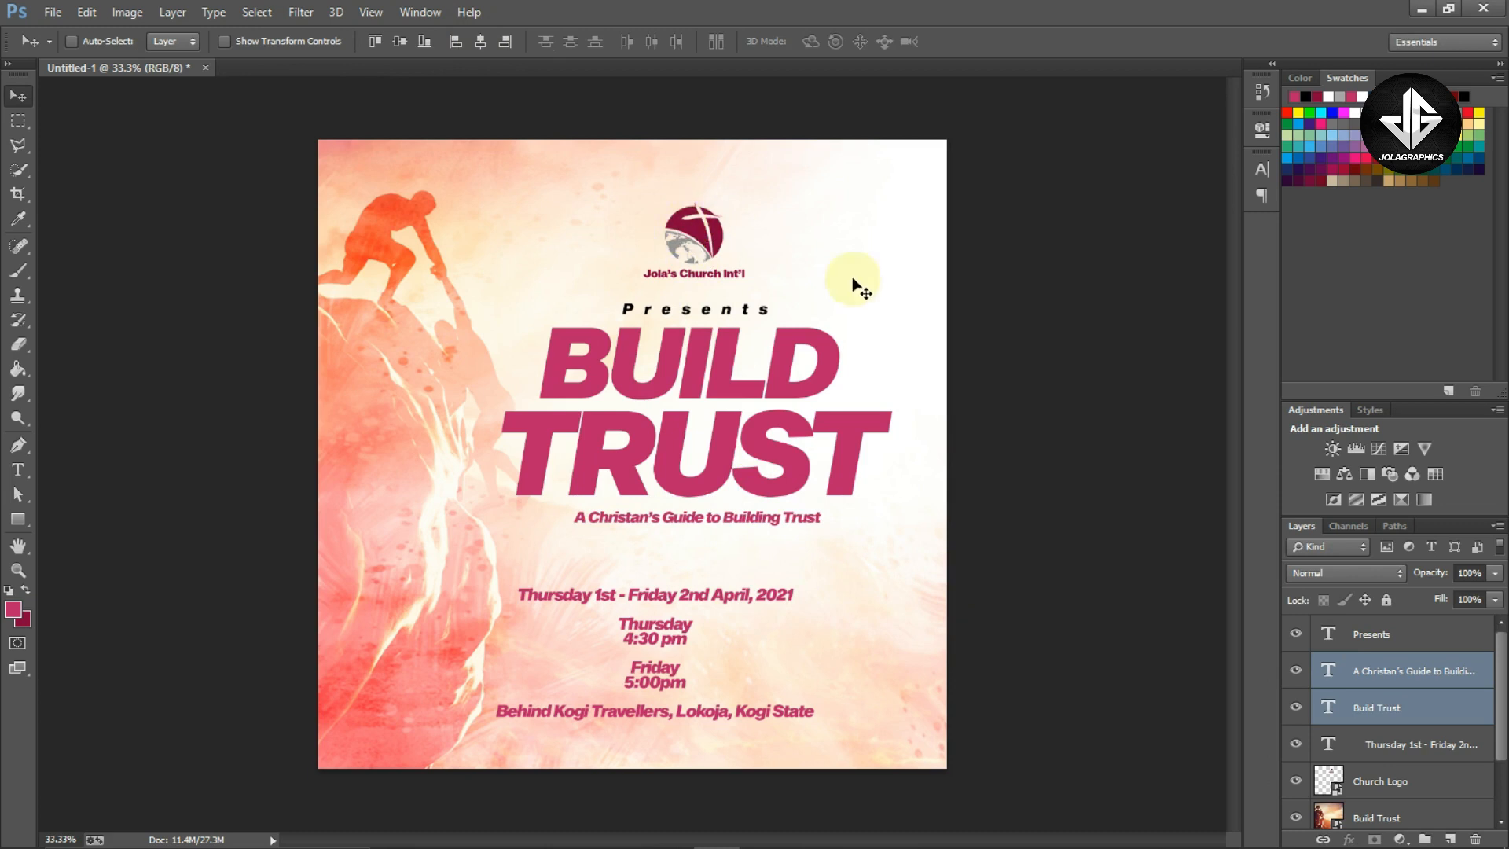
pyautogui.click(1382, 643)
pyautogui.keyDown('ctrl'); pyautogui.click(768, 456); pyautogui.keyUp('ctrl')
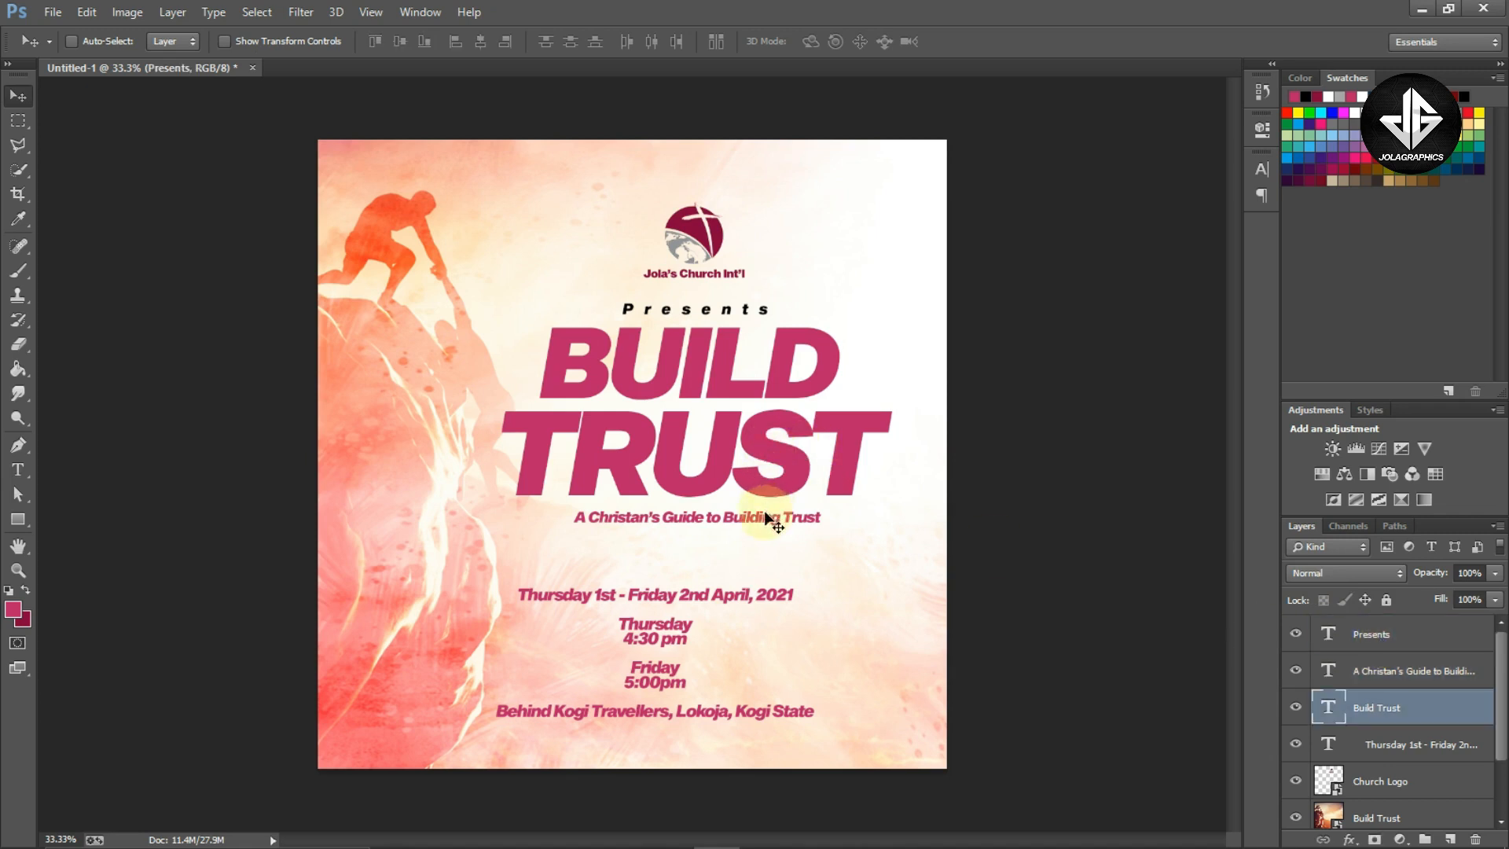
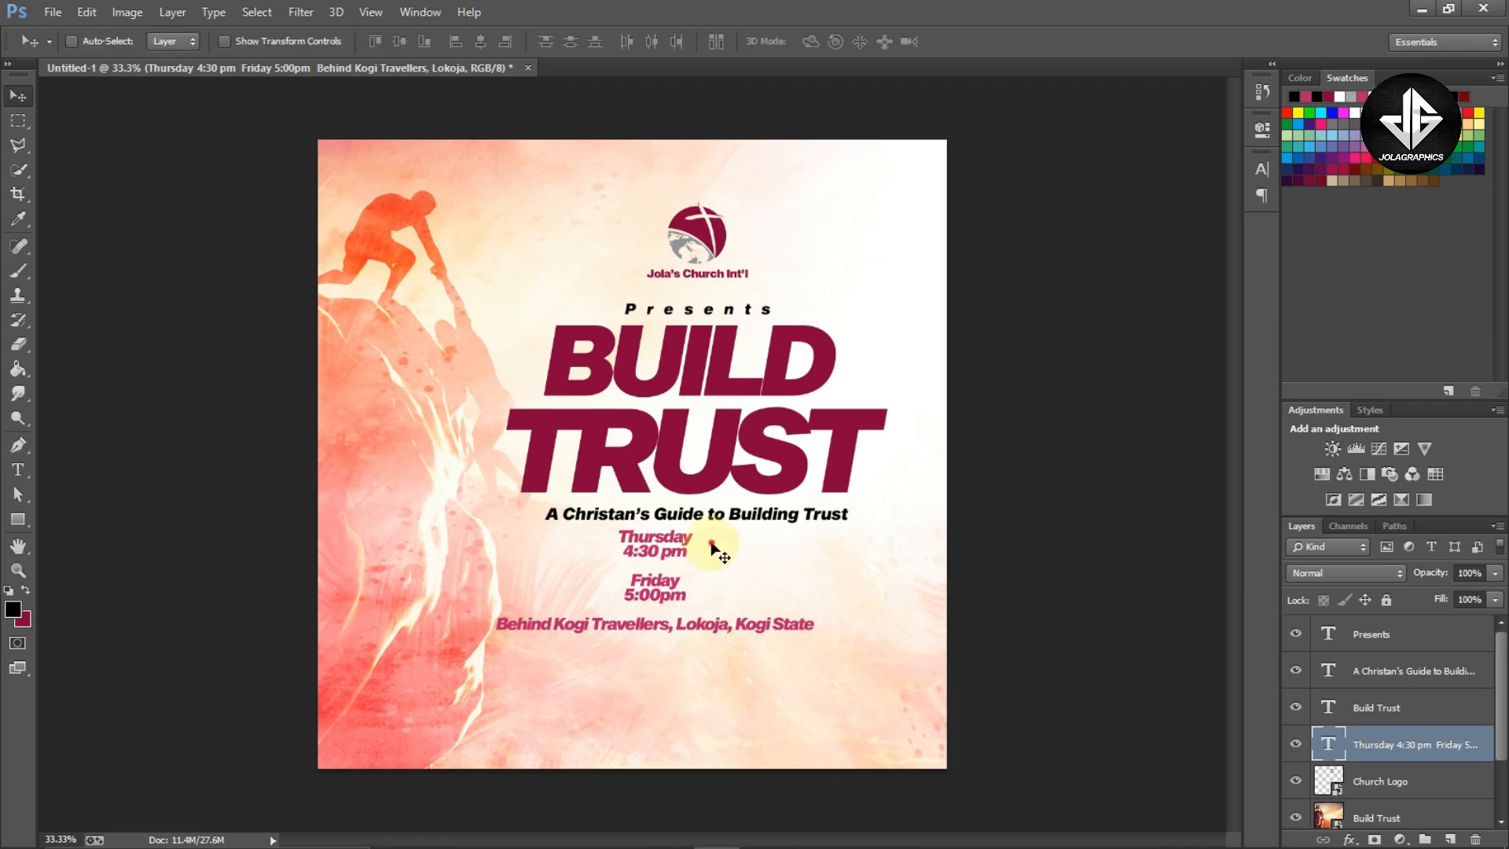
# Move the event text block lower and duplicate the subtitle line into the gap beneath it
pyautogui.keyDown('ctrl'); pyautogui.click(710, 526); pyautogui.keyUp('ctrl')
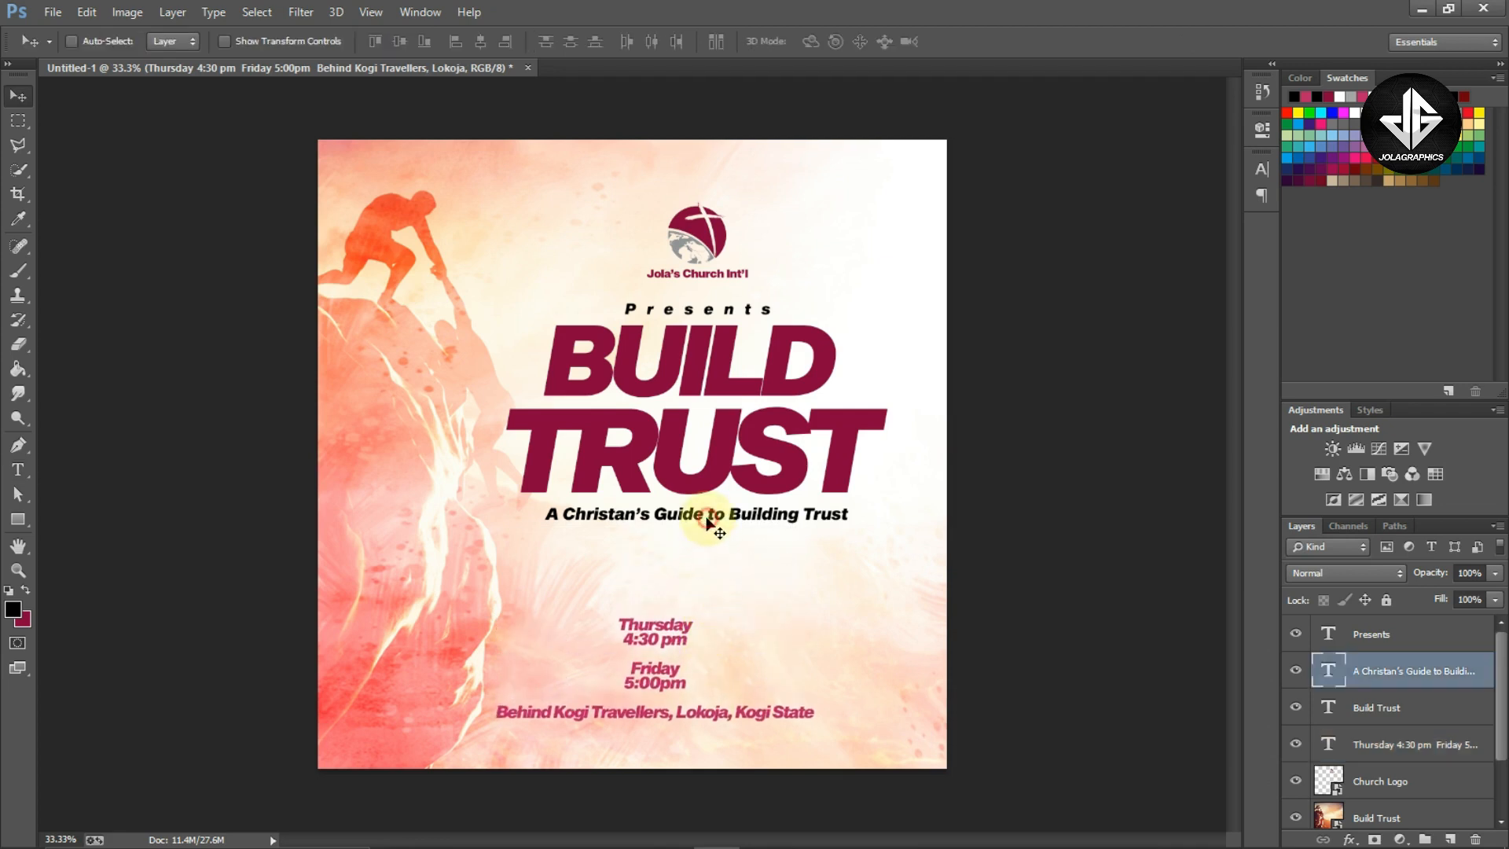
pyautogui.moveTo(748, 531); pyautogui.dragTo(751, 586)
# Replace the duplicated line's text with the pasted date 'Thursday 1st - Friday 2nd April, 2021'
pyautogui.press('t')
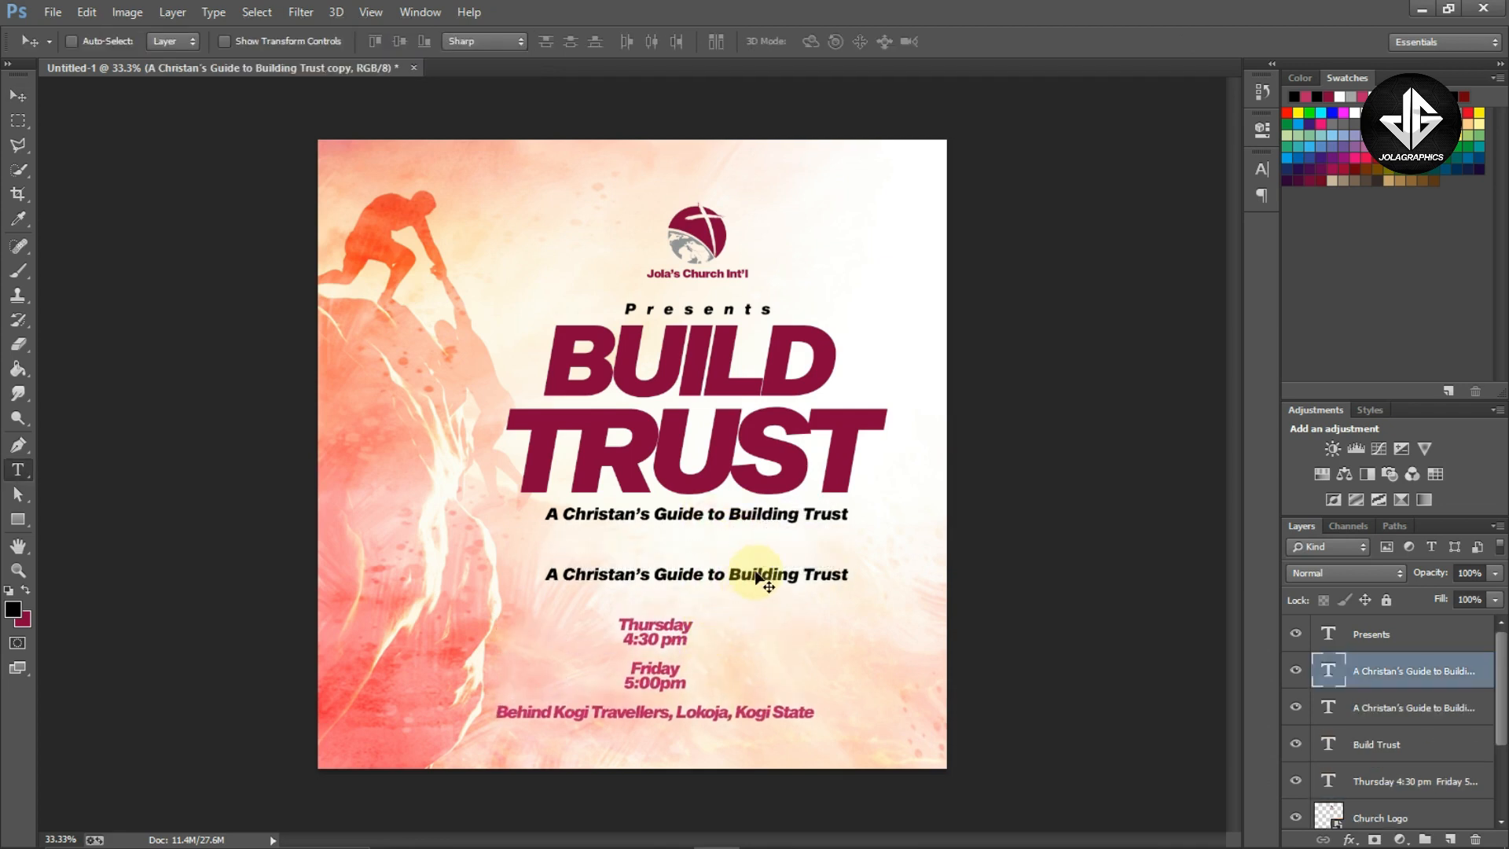
pyautogui.click(757, 573)
pyautogui.hotkey('ctrl', 'a')
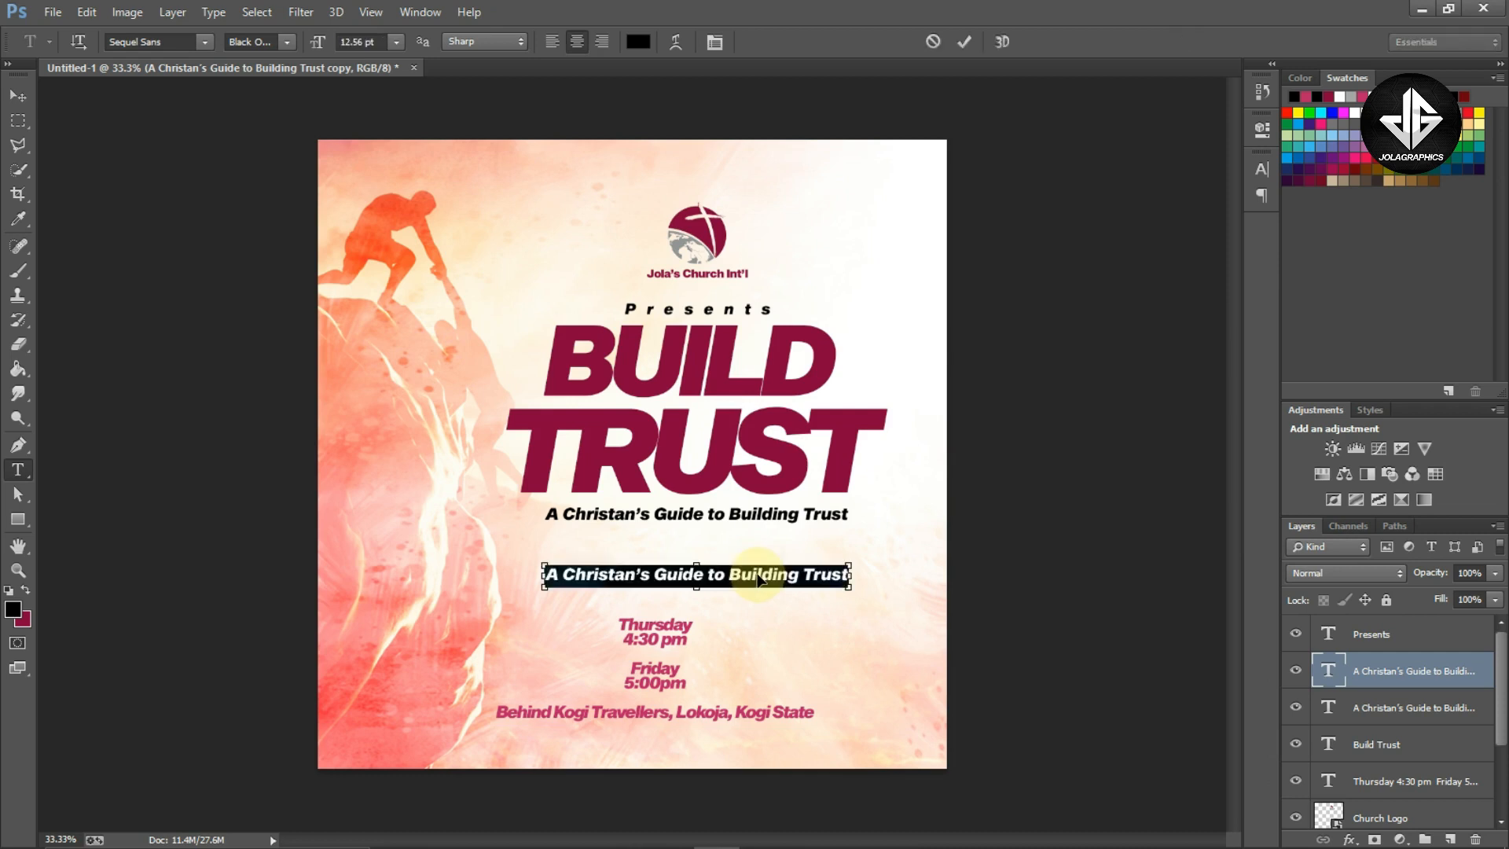
pyautogui.write('Thursday 1st - Friday 2nd April, 2021')
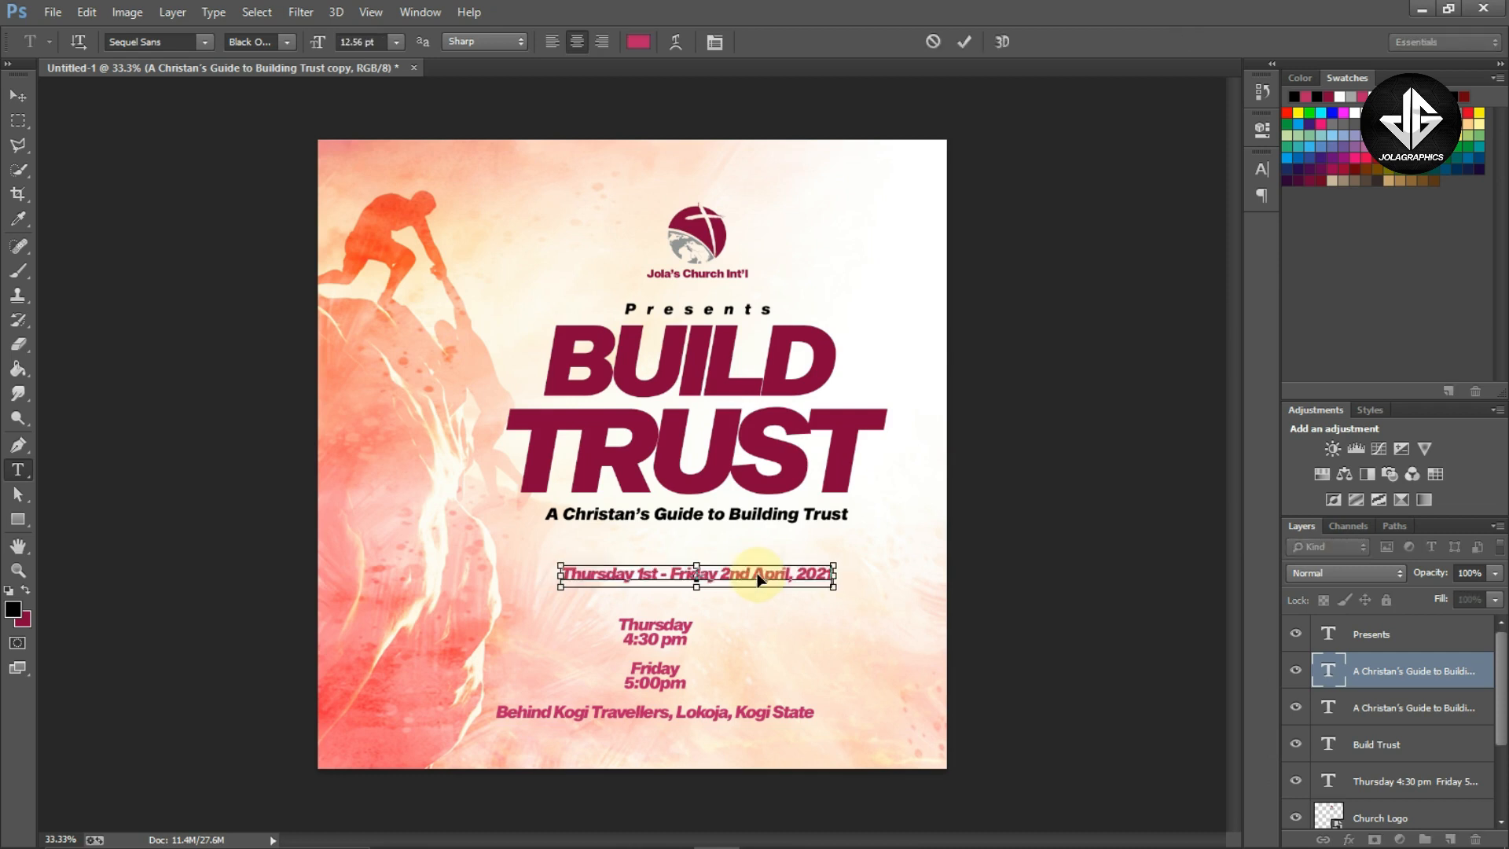
pyautogui.click(760, 578)
pyautogui.hotkey('ctrl', 'Return')
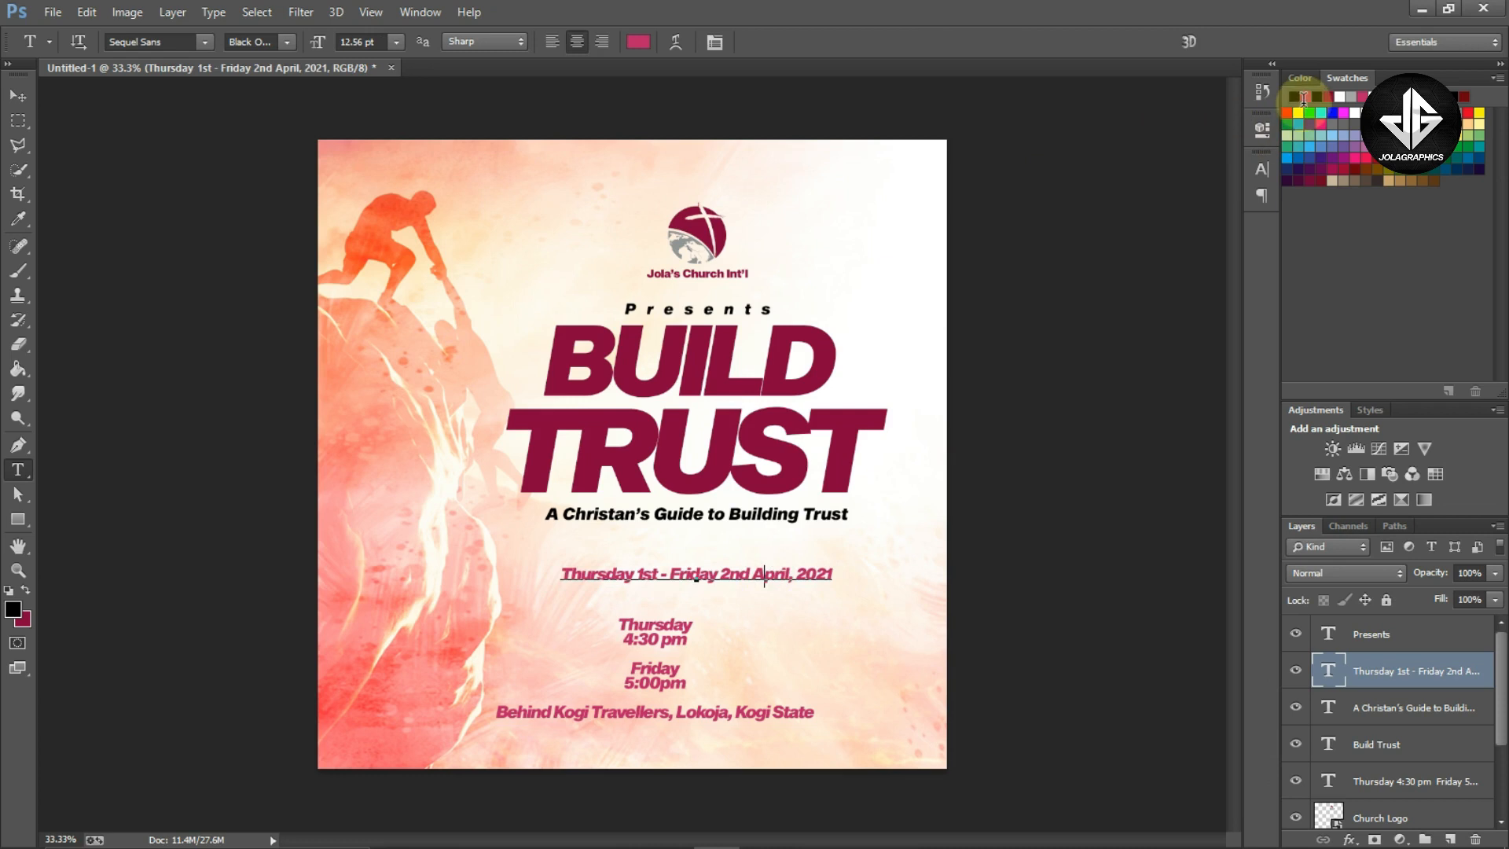
# Make the date line black and reposition it with Free Transform below the subtitle
pyautogui.press('Return')
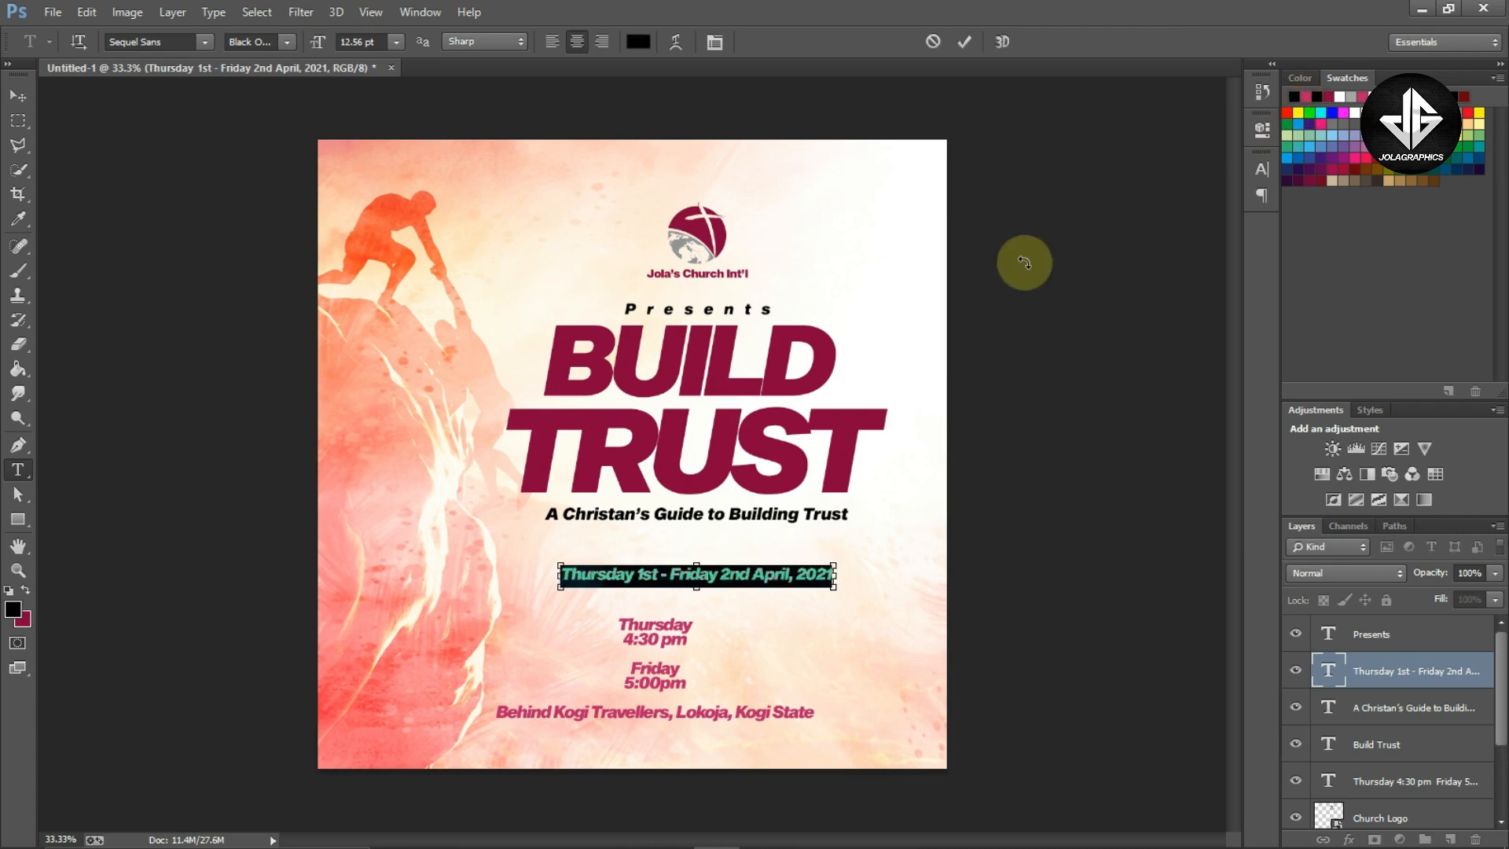
pyautogui.hotkey('ctrl', 'Return')
pyautogui.press('v')
pyautogui.moveTo(795, 573); pyautogui.dragTo(855, 546)
pyautogui.hotkey('ctrl', 't')
pyautogui.press('Return')
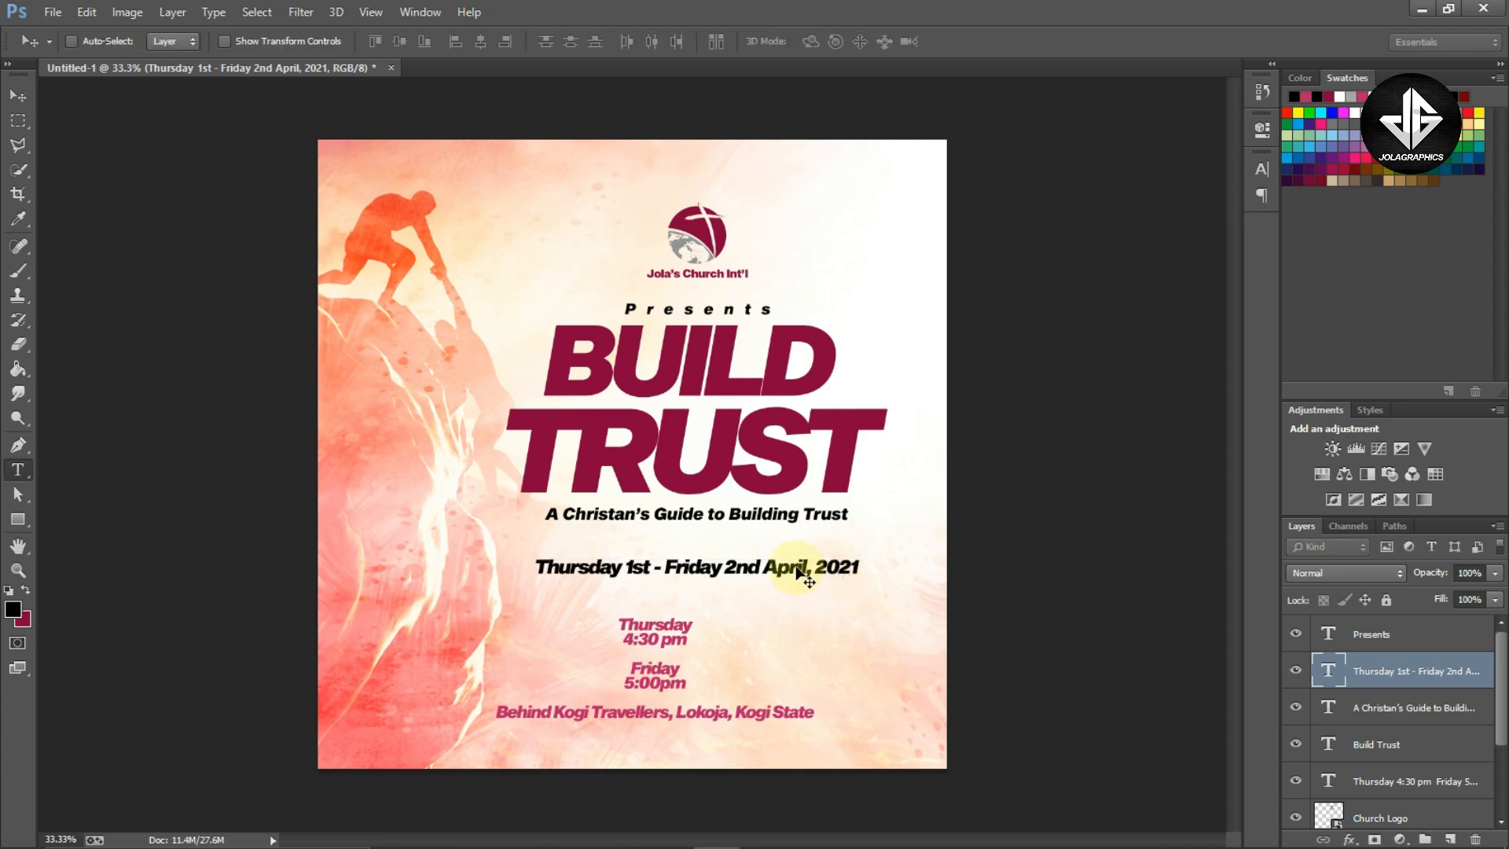
# Restyle the whole date line to the Black B font style in All Caps
pyautogui.click(735, 569)
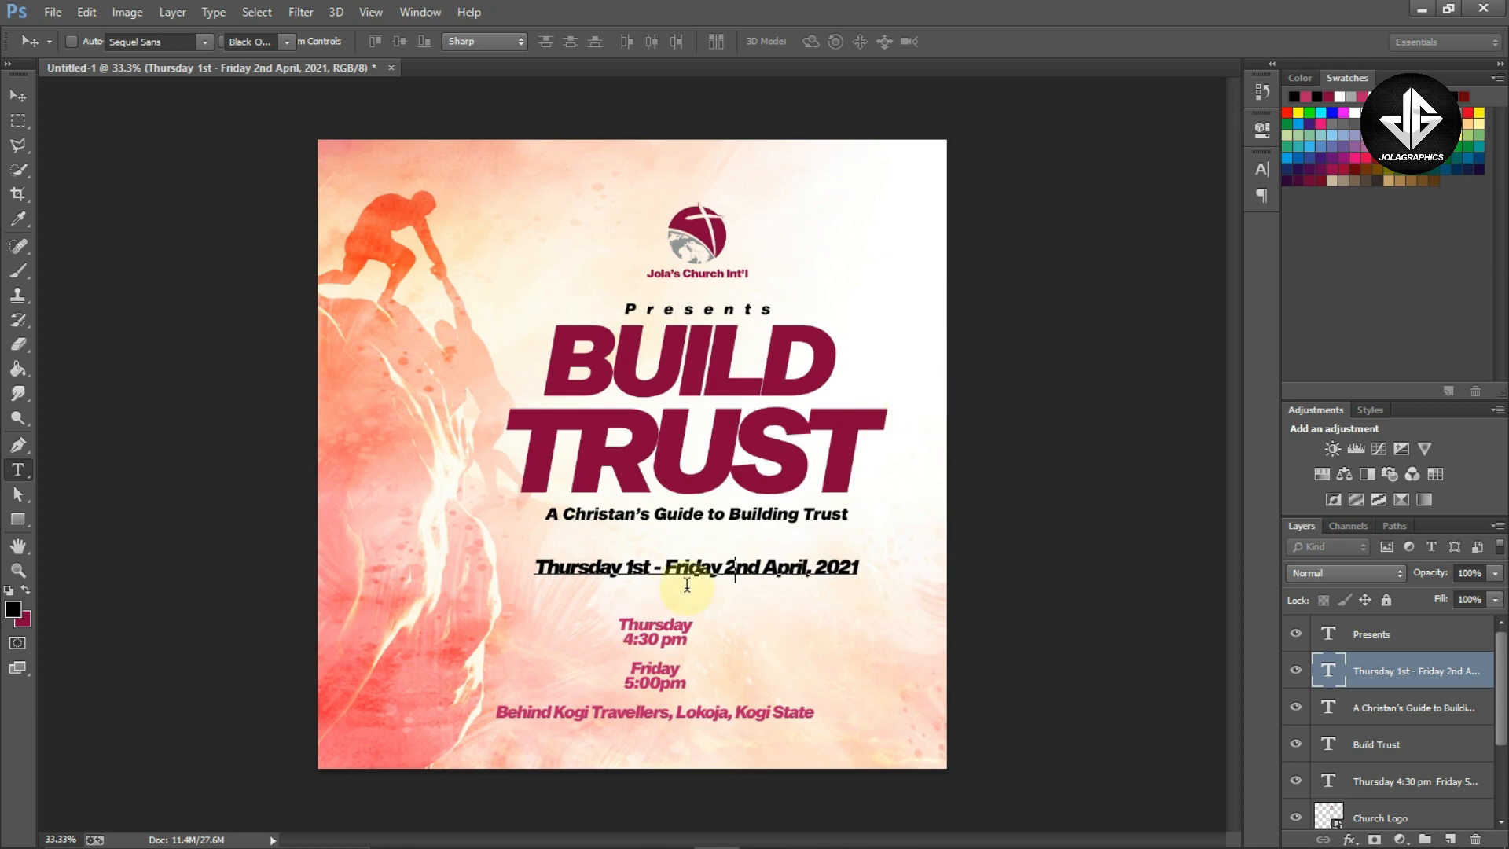
pyautogui.hotkey('ctrl', 'a')
pyautogui.hotkey('ctrl', 't')
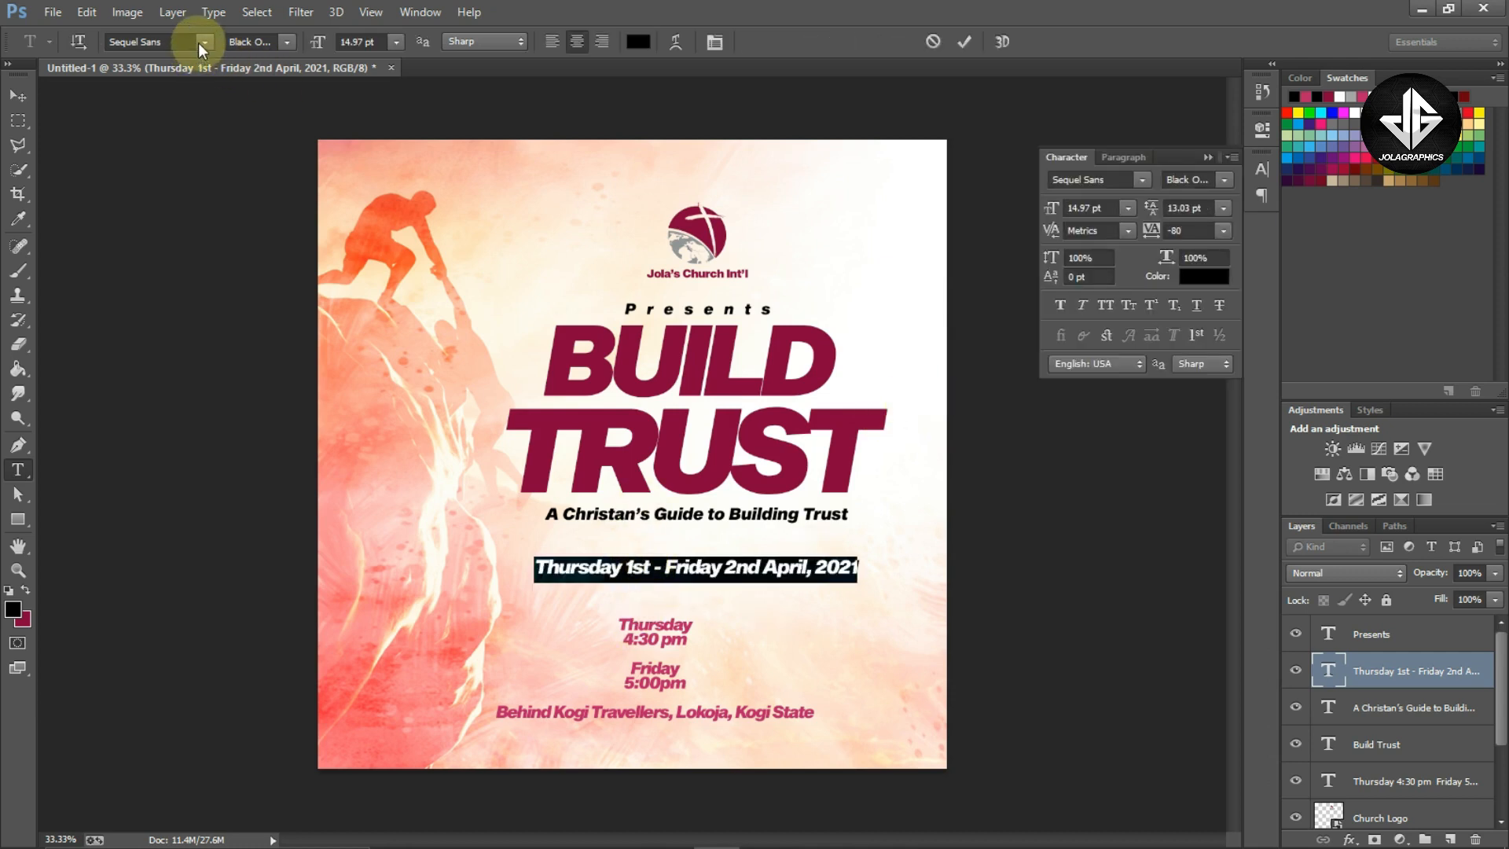
pyautogui.click(1224, 180)
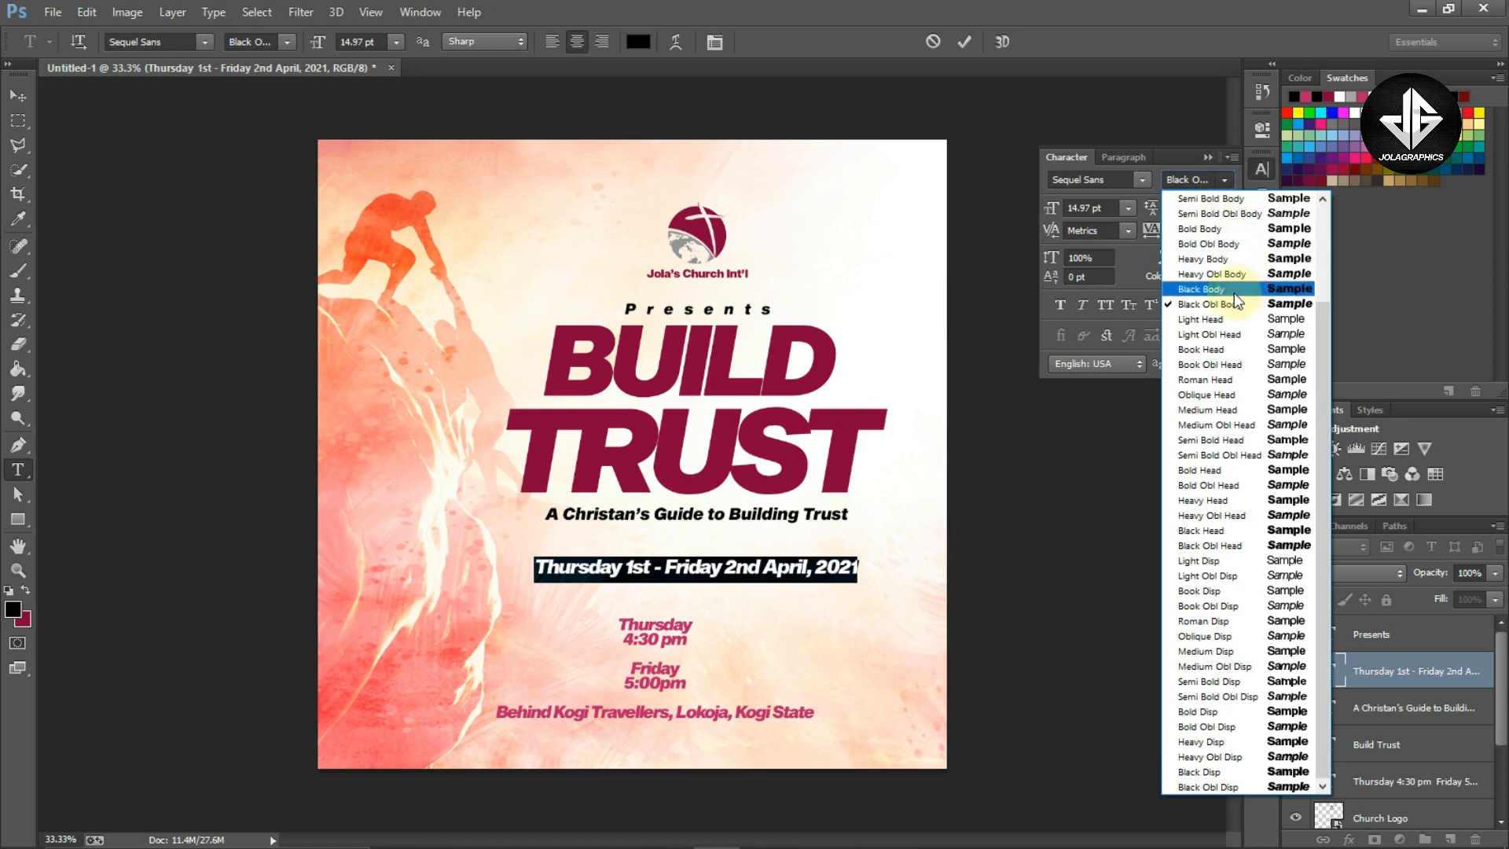
pyautogui.click(1232, 291)
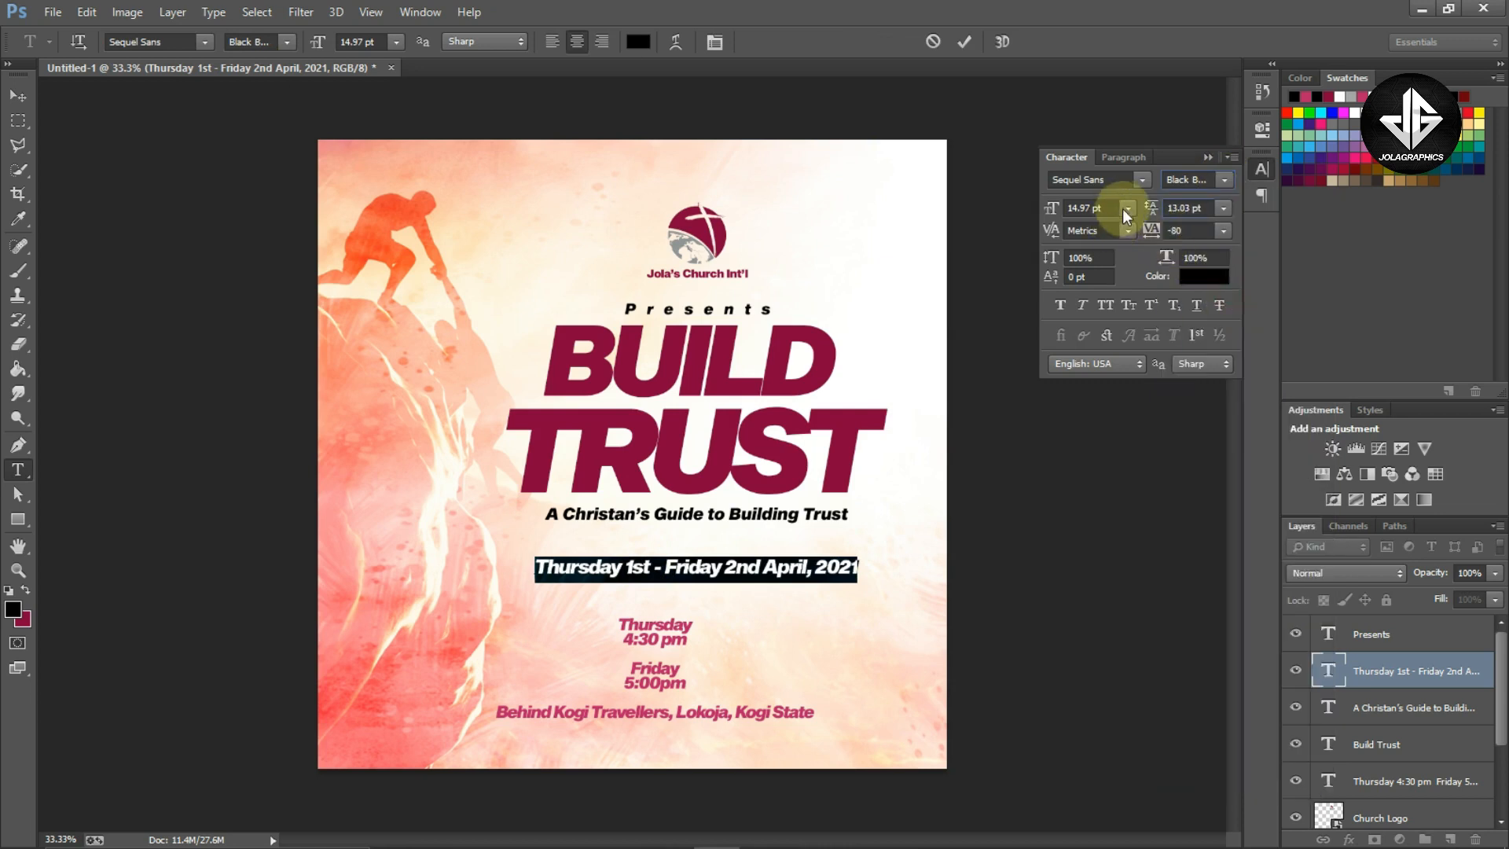
pyautogui.click(1106, 305)
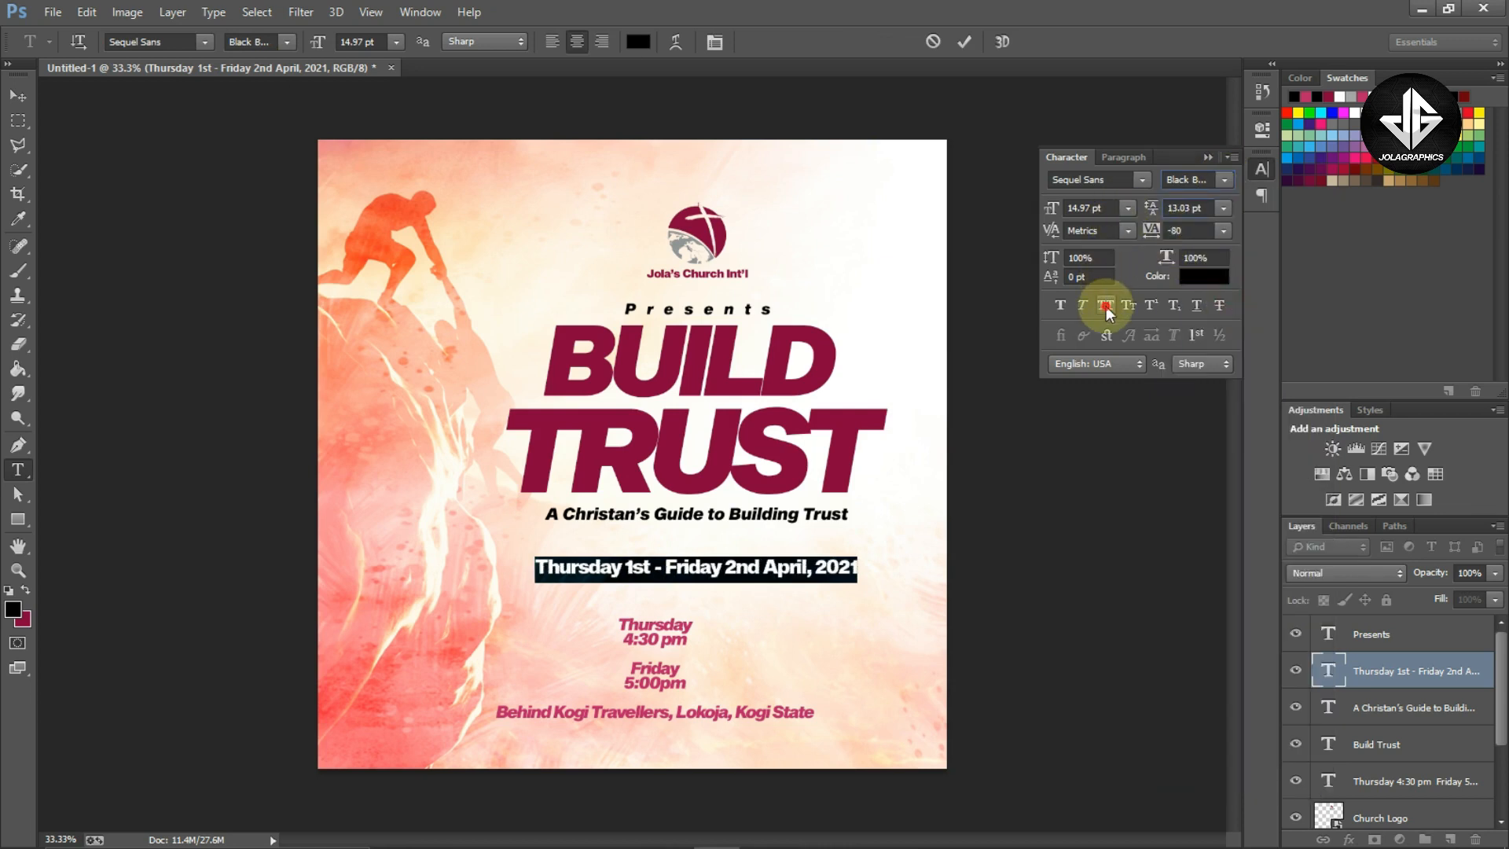
pyautogui.click(1209, 155)
pyautogui.hotkey('ctrl', 'shift', 'k')
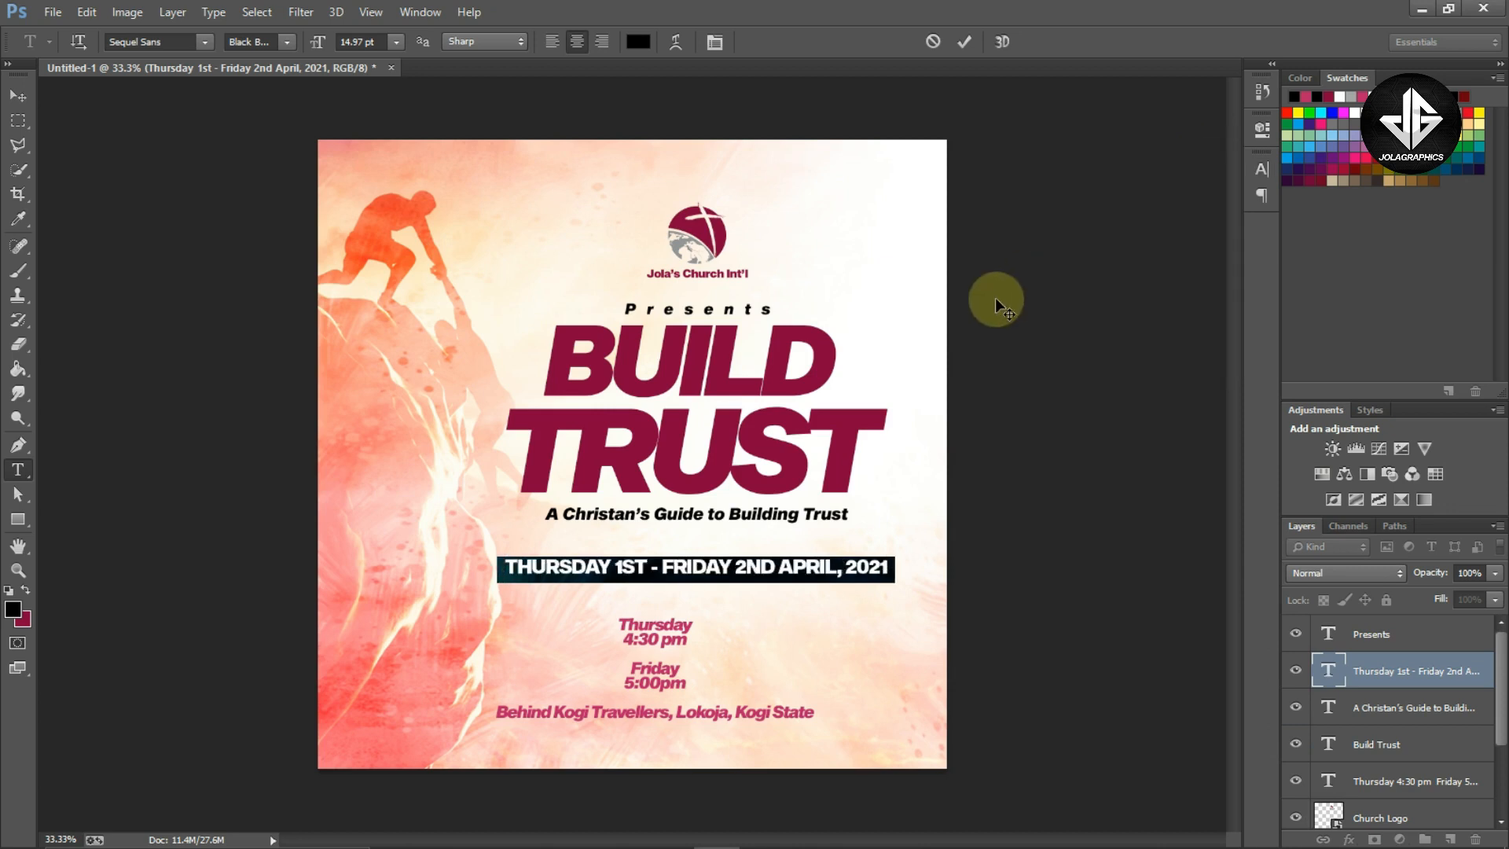
# Scale the date line down to about 85% with Free Transform and nudge it up slightly
pyautogui.click(891, 560)
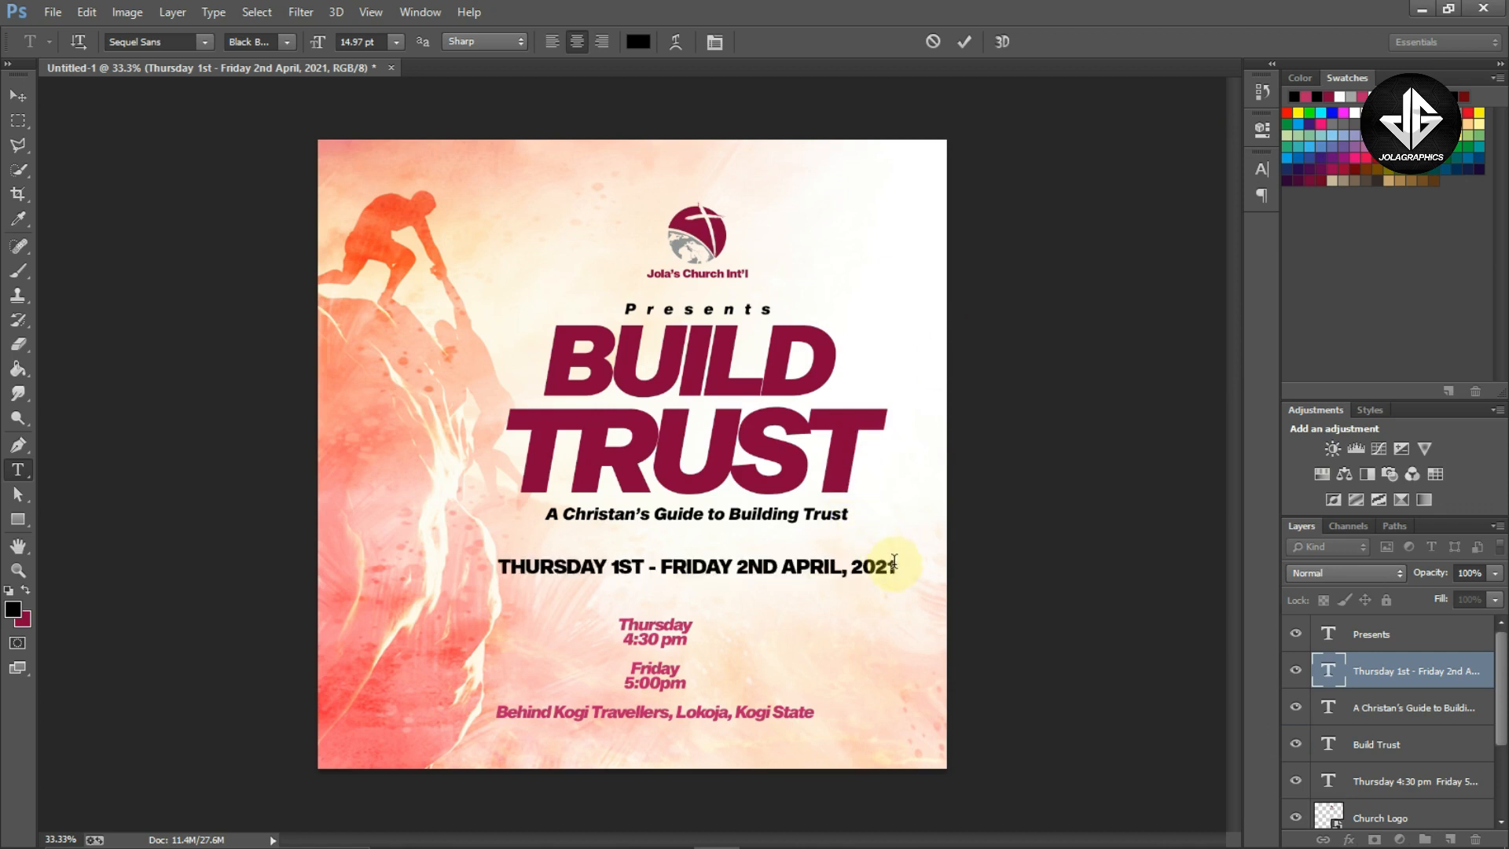
pyautogui.hotkey('ctrl', 't')
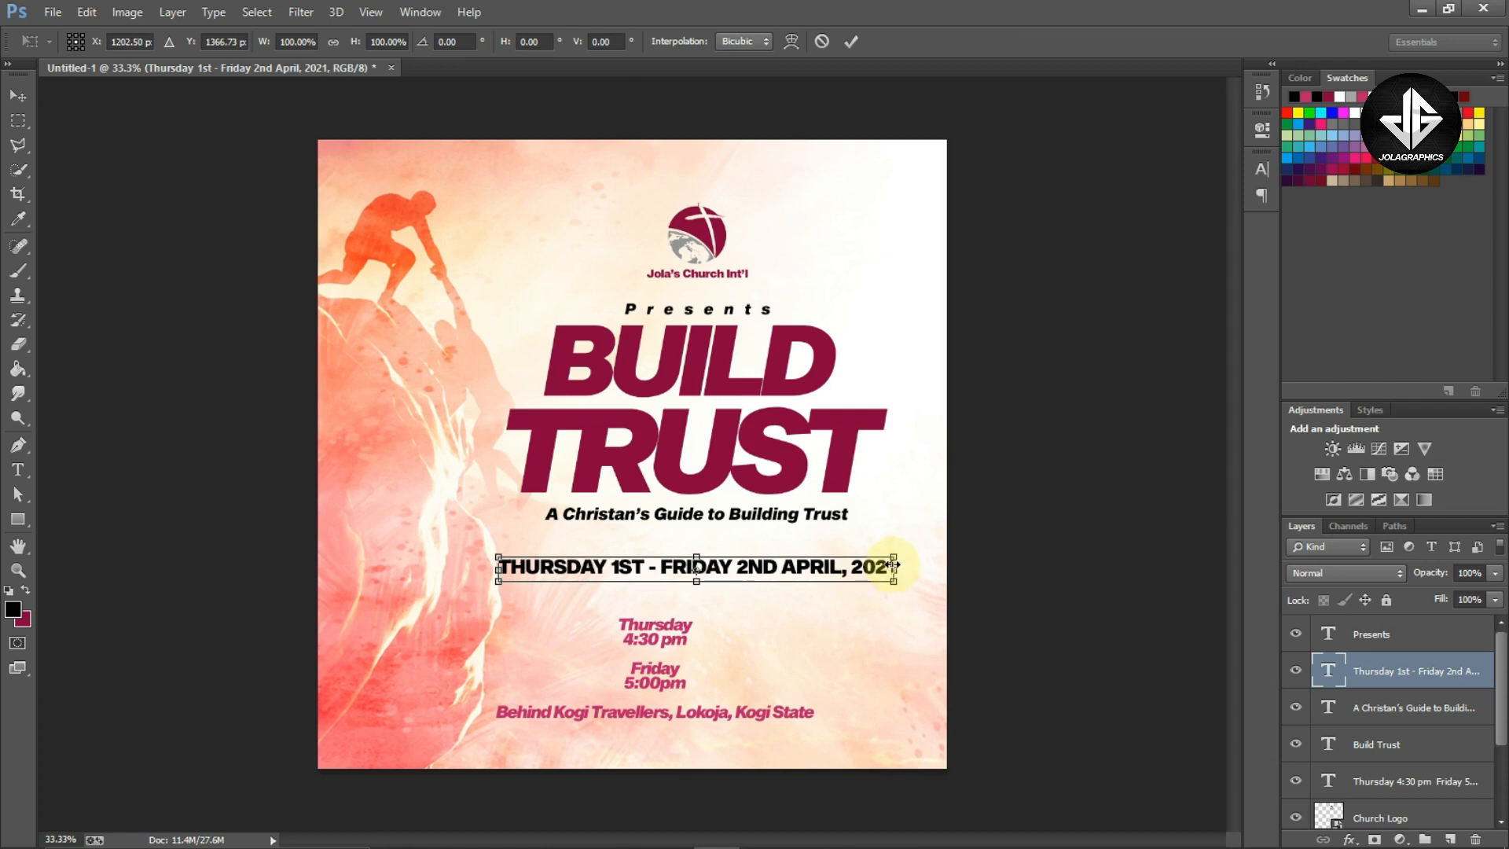
pyautogui.moveTo(894, 564); pyautogui.dragTo(859, 537)
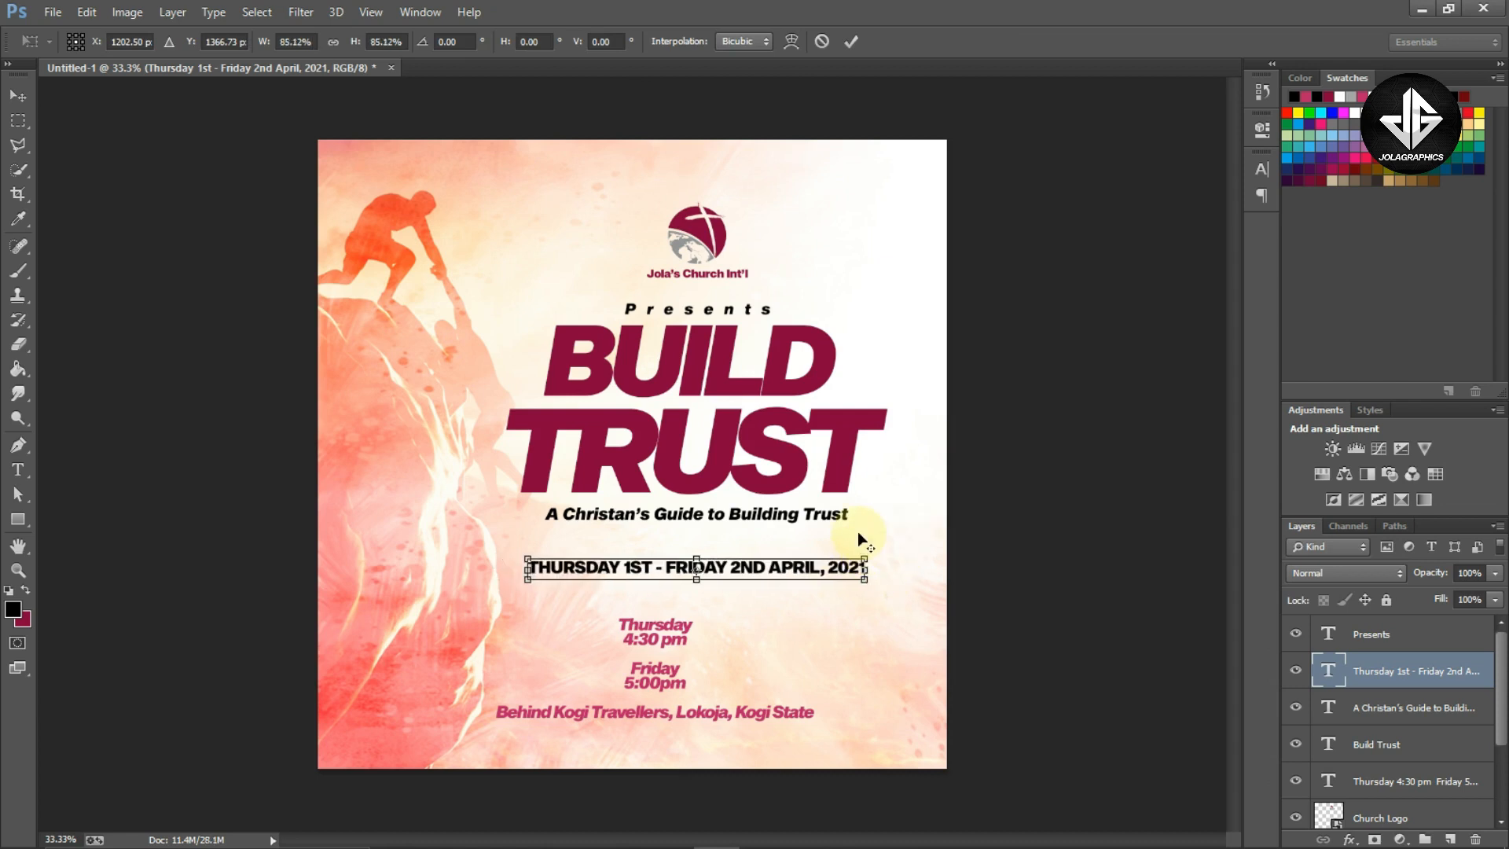
pyautogui.press('Return')
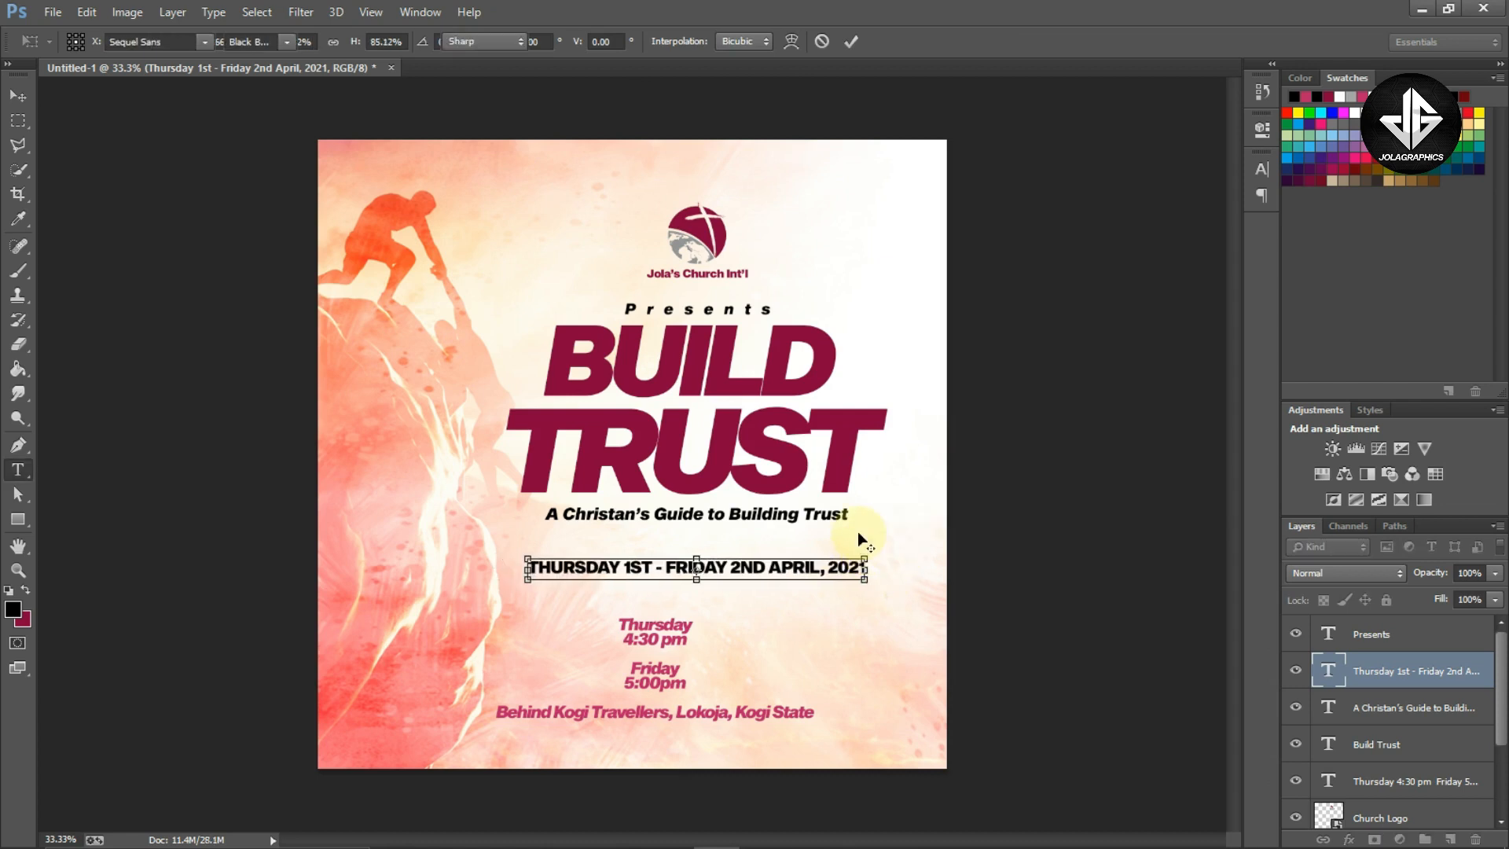
pyautogui.press('v')
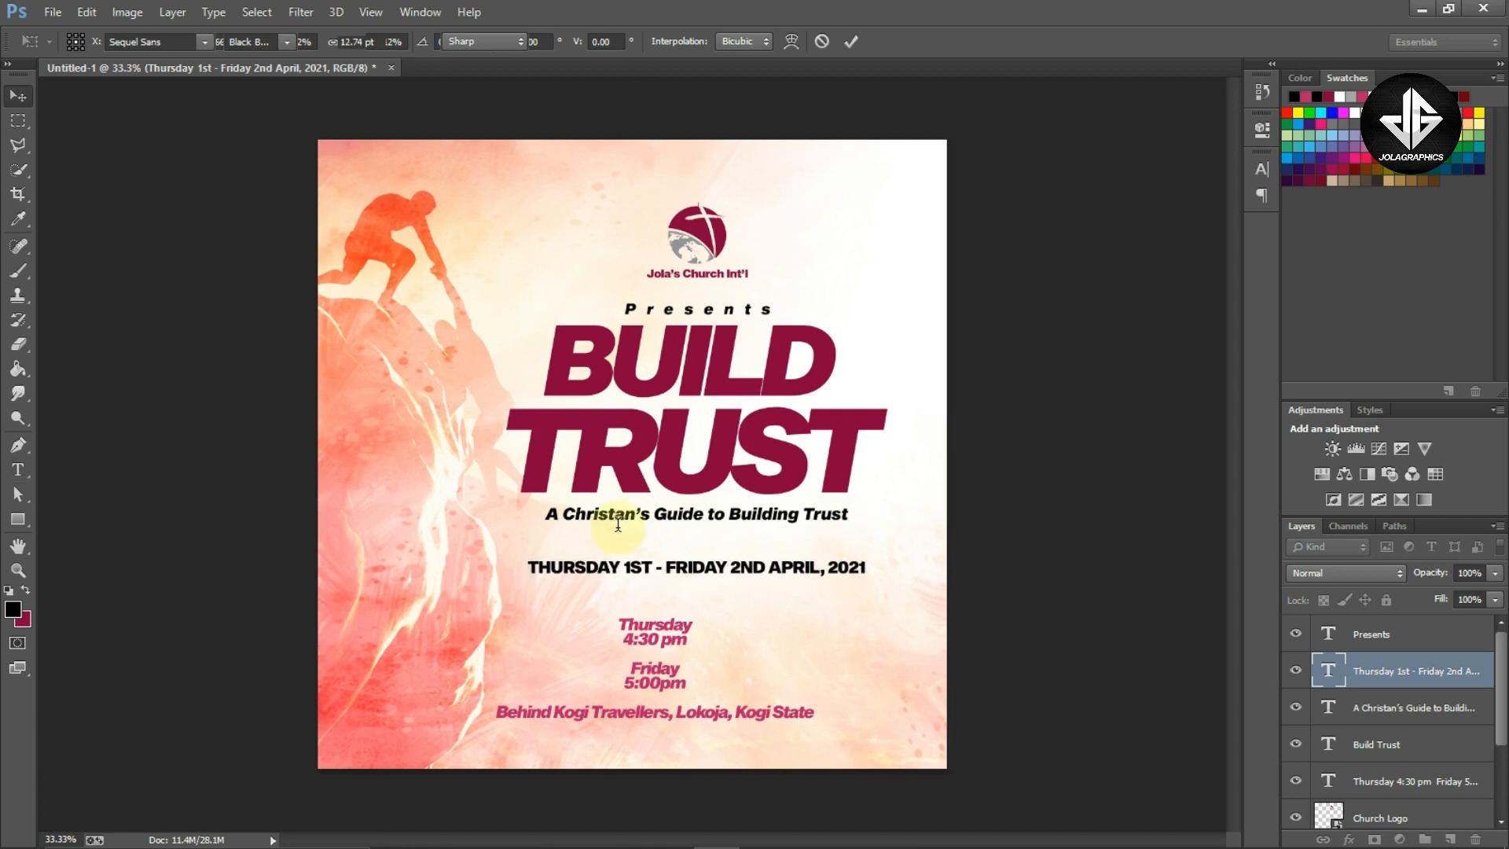
pyautogui.hotkey('shift', 'Up')
pyautogui.hotkey('shift', 'Up')
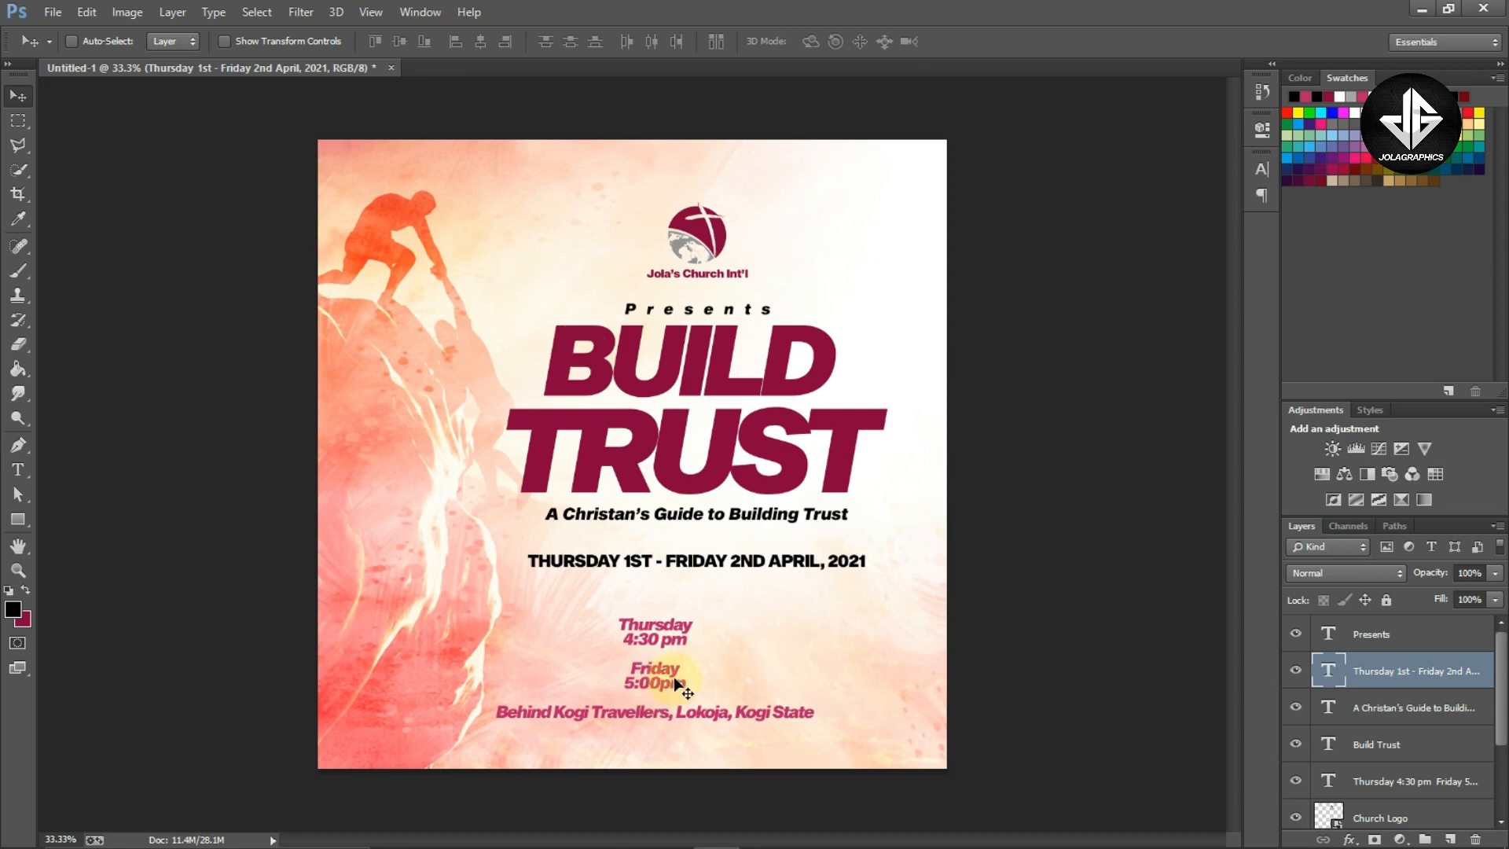
# Cut the 'Friday 5:00pm' lines out of the event text block and move the remaining block lower
pyautogui.press('z')
pyautogui.moveTo(675, 681); pyautogui.dragTo(745, 696)
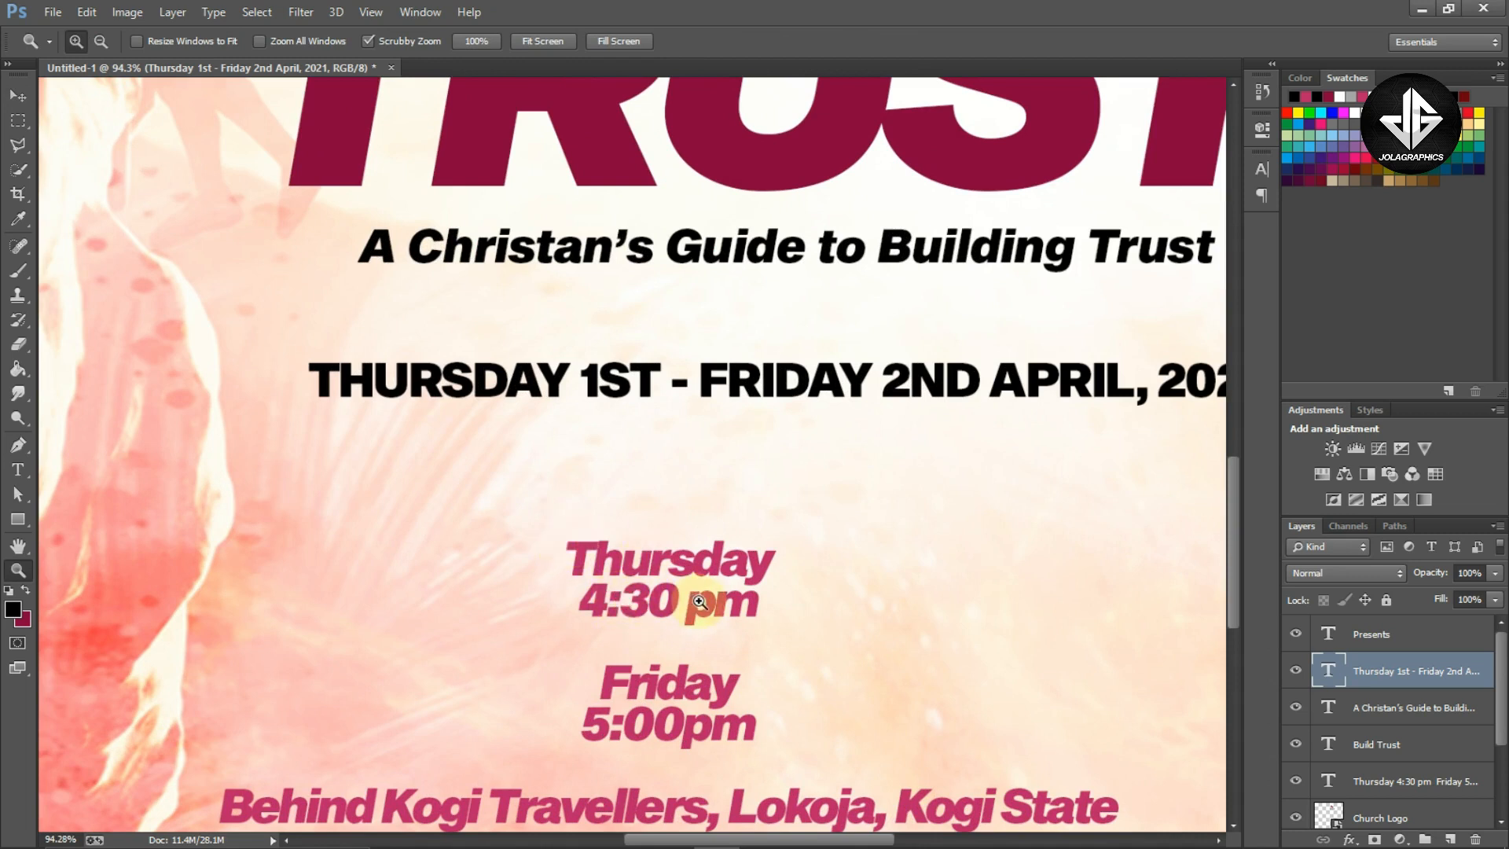
pyautogui.press('t')
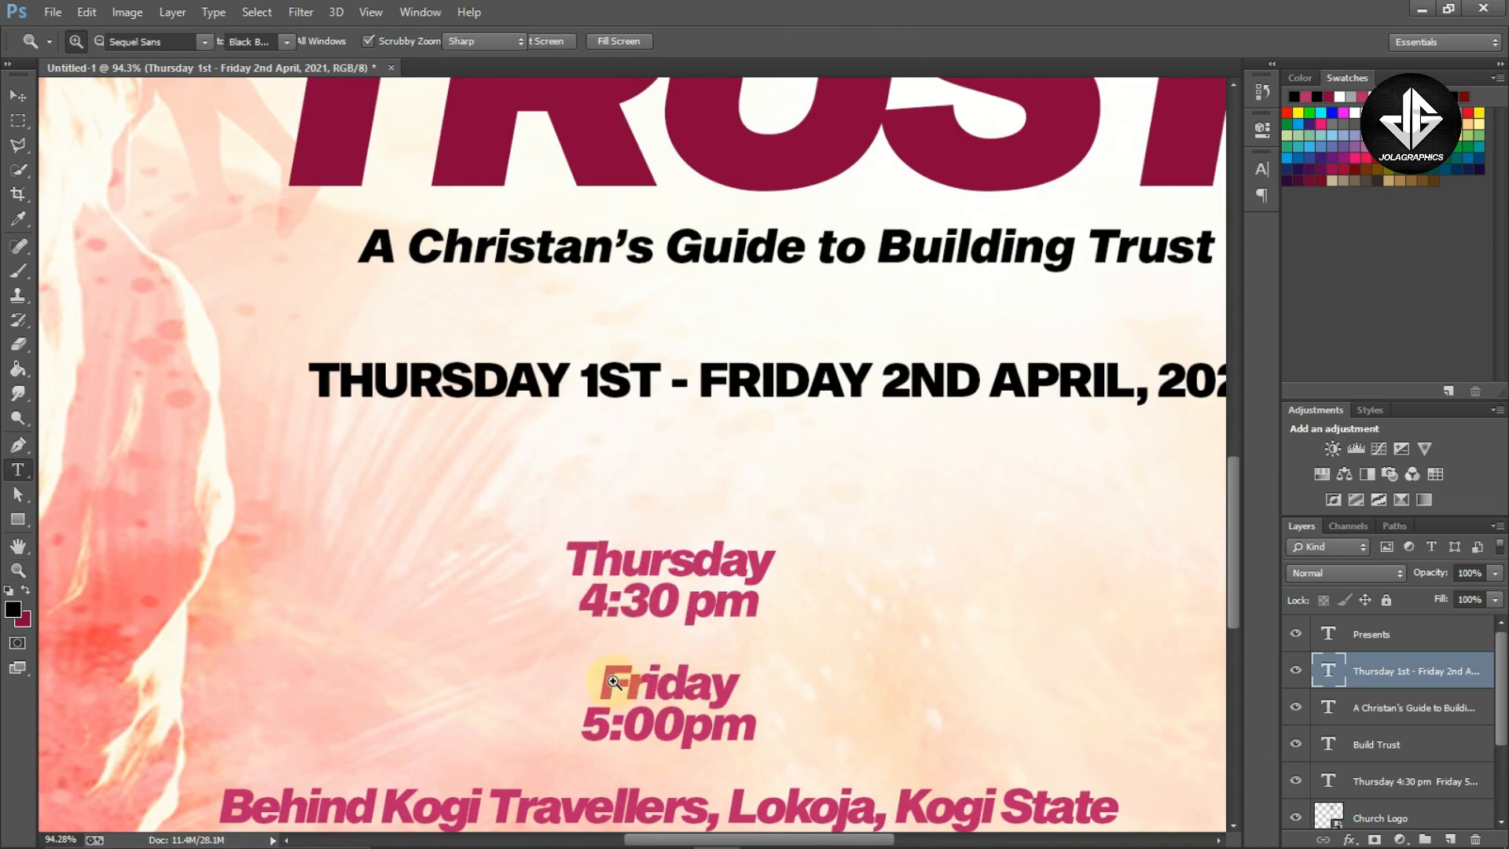
pyautogui.moveTo(606, 670); pyautogui.dragTo(747, 712)
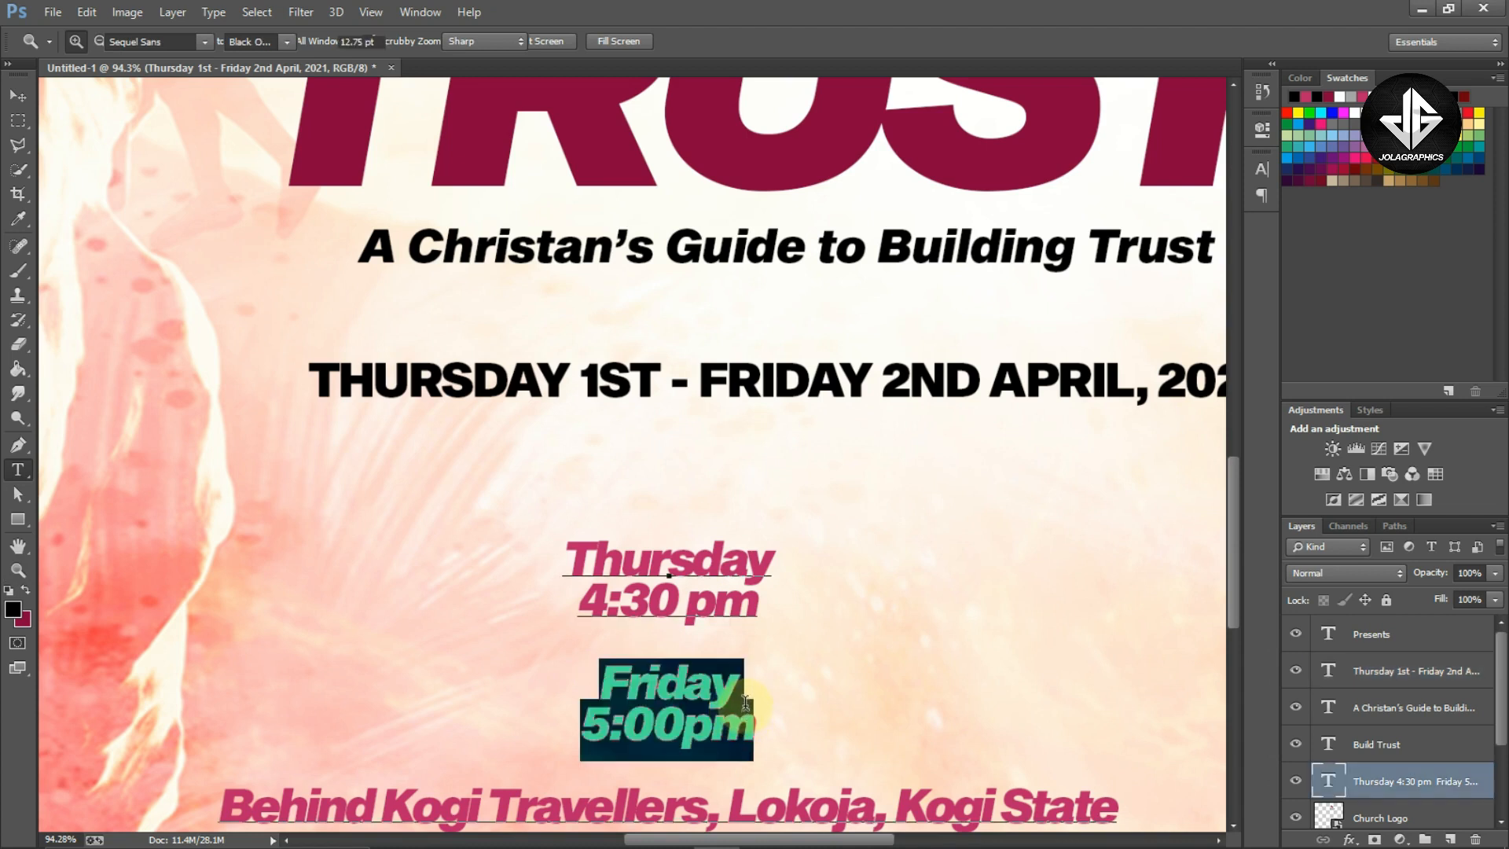
pyautogui.hotkey('ctrl', 'x')
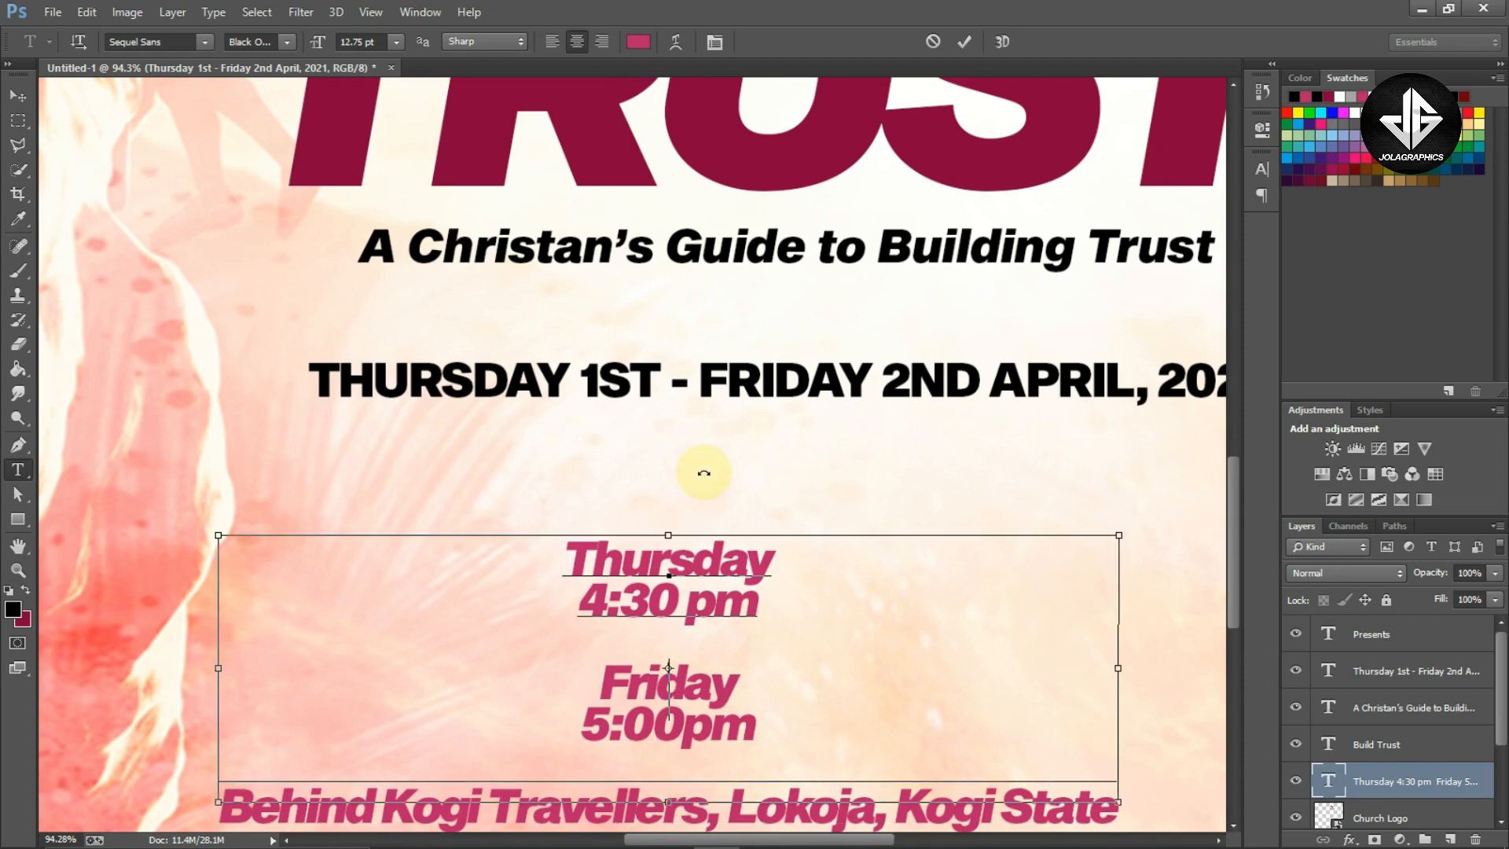
pyautogui.hotkey('ctrl', 'Return')
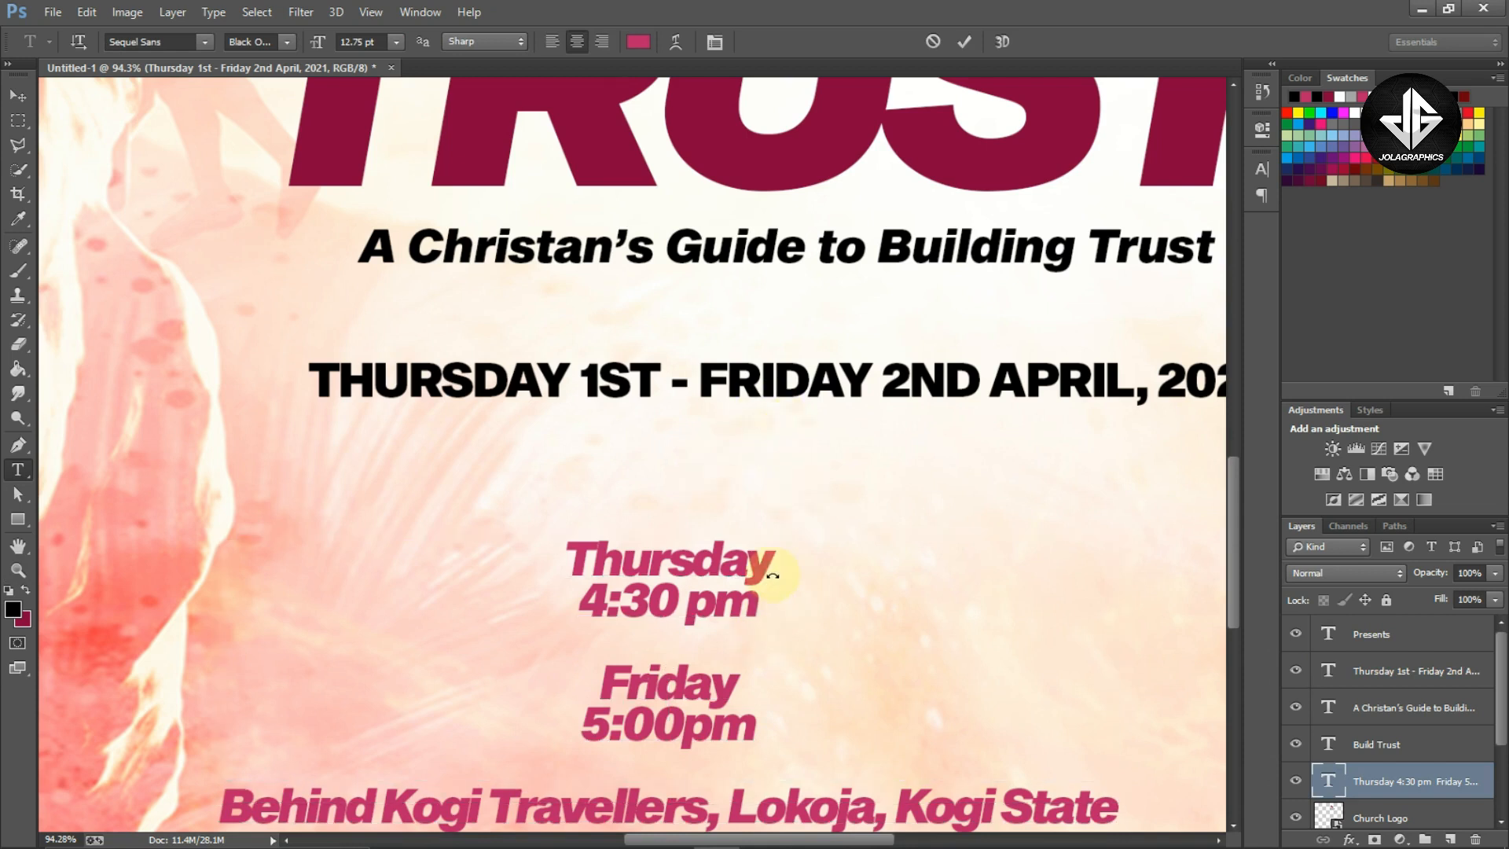
pyautogui.press('v')
pyautogui.moveTo(789, 562); pyautogui.dragTo(793, 693)
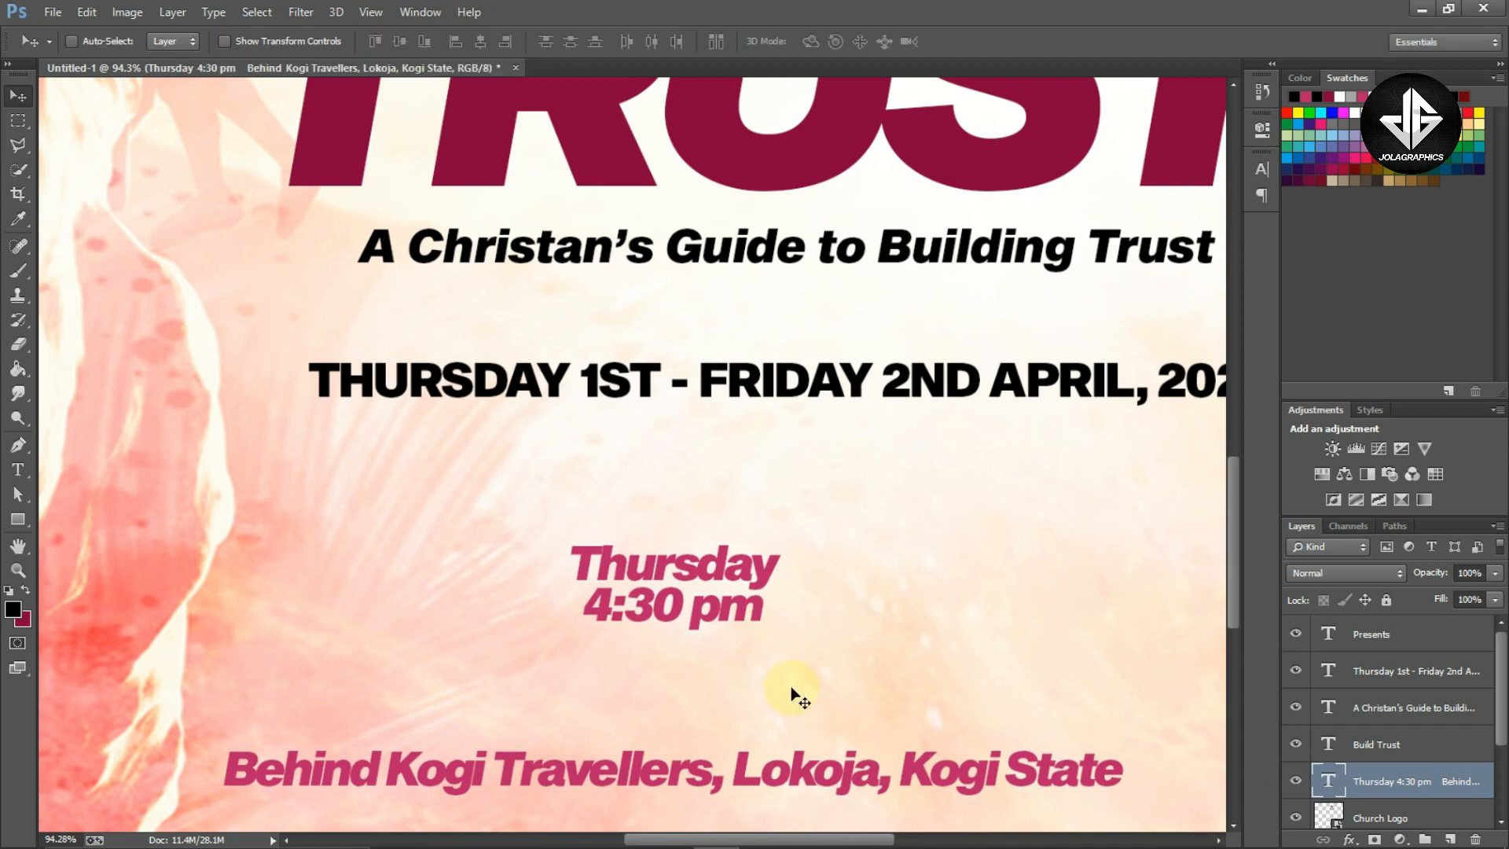
pyautogui.moveTo(753, 589); pyautogui.dragTo(753, 682)
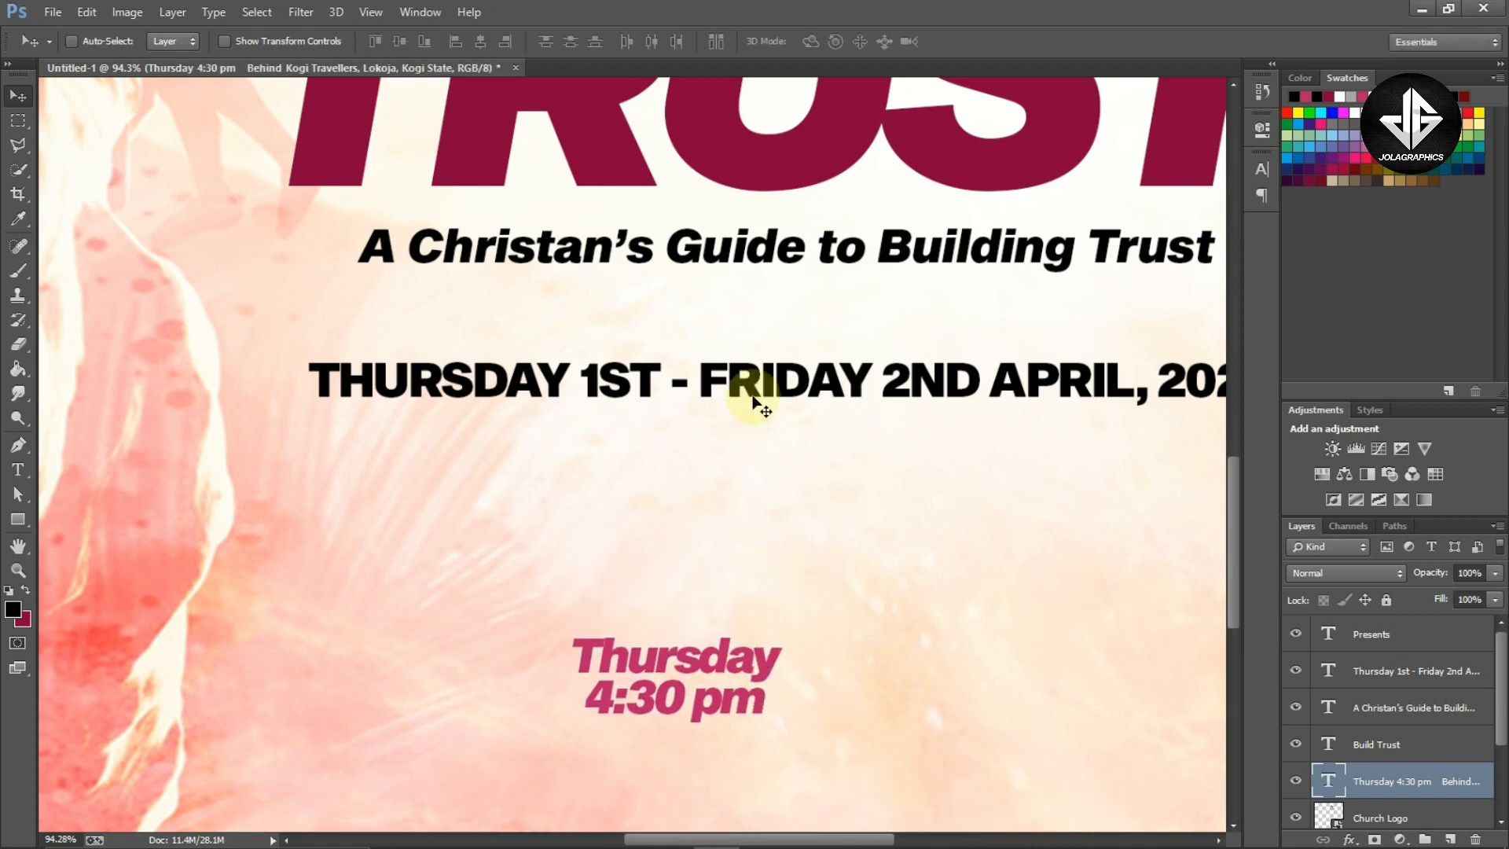
# Duplicate the date line below it and replace the copy's text with the cut 'Friday 5:00pm' lines
pyautogui.keyDown('ctrl'); pyautogui.click(753, 409); pyautogui.keyUp('ctrl')
pyautogui.moveTo(809, 404); pyautogui.dragTo(810, 652)
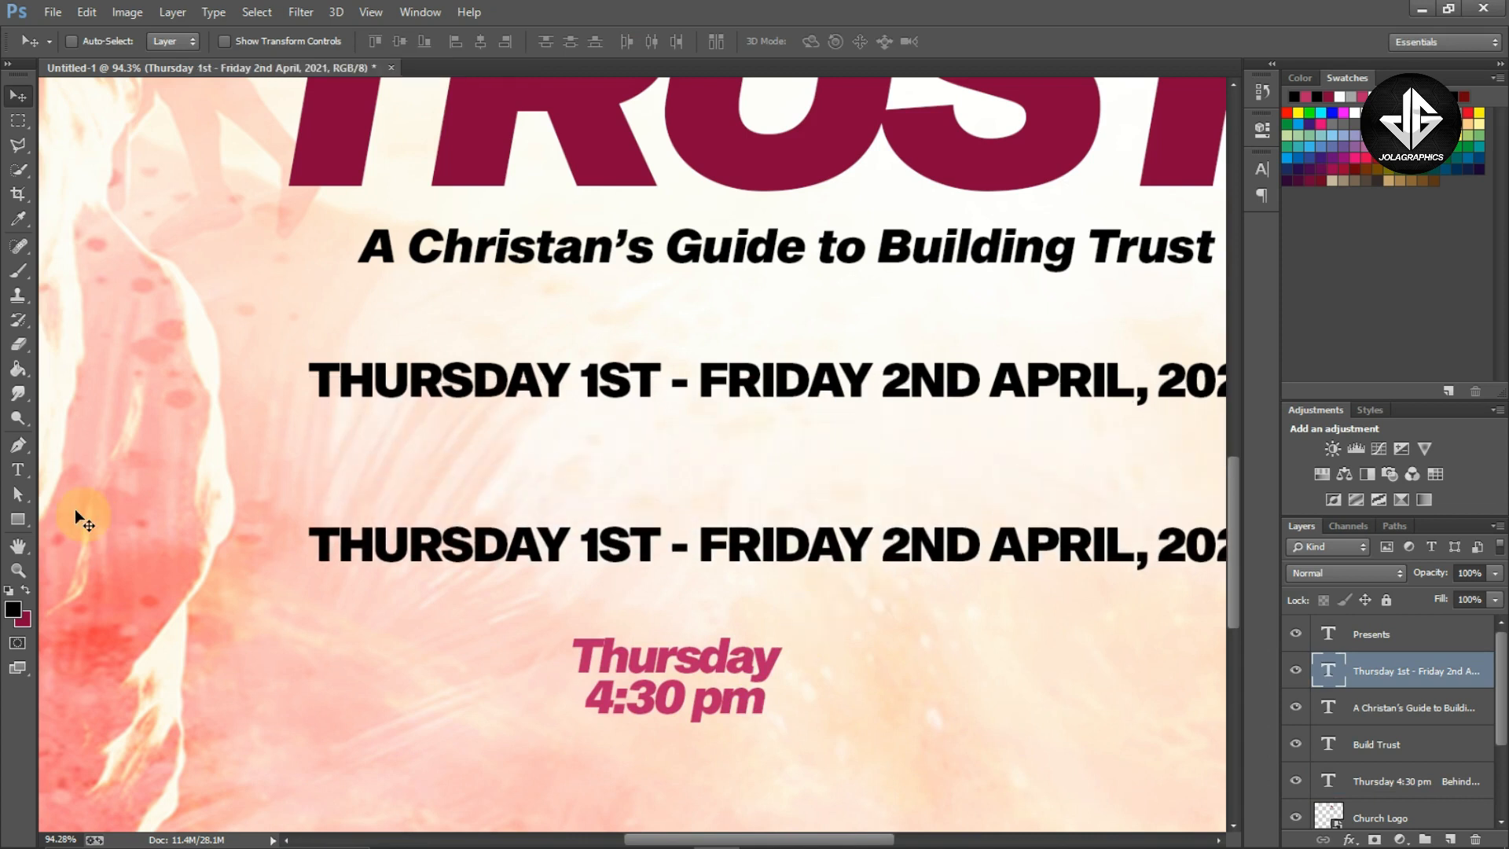
pyautogui.click(17, 471)
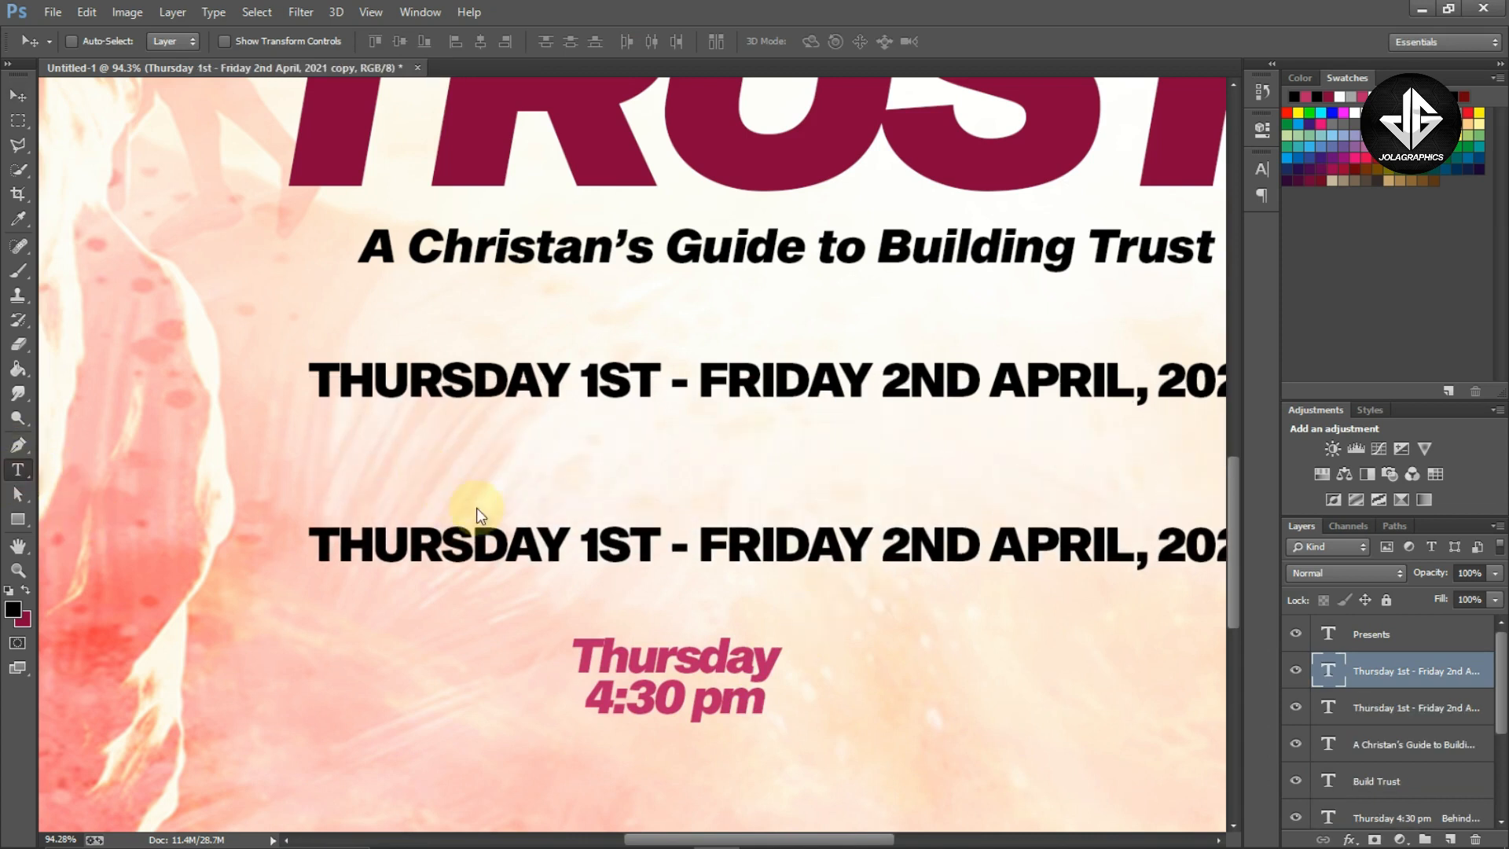
pyautogui.click(504, 547)
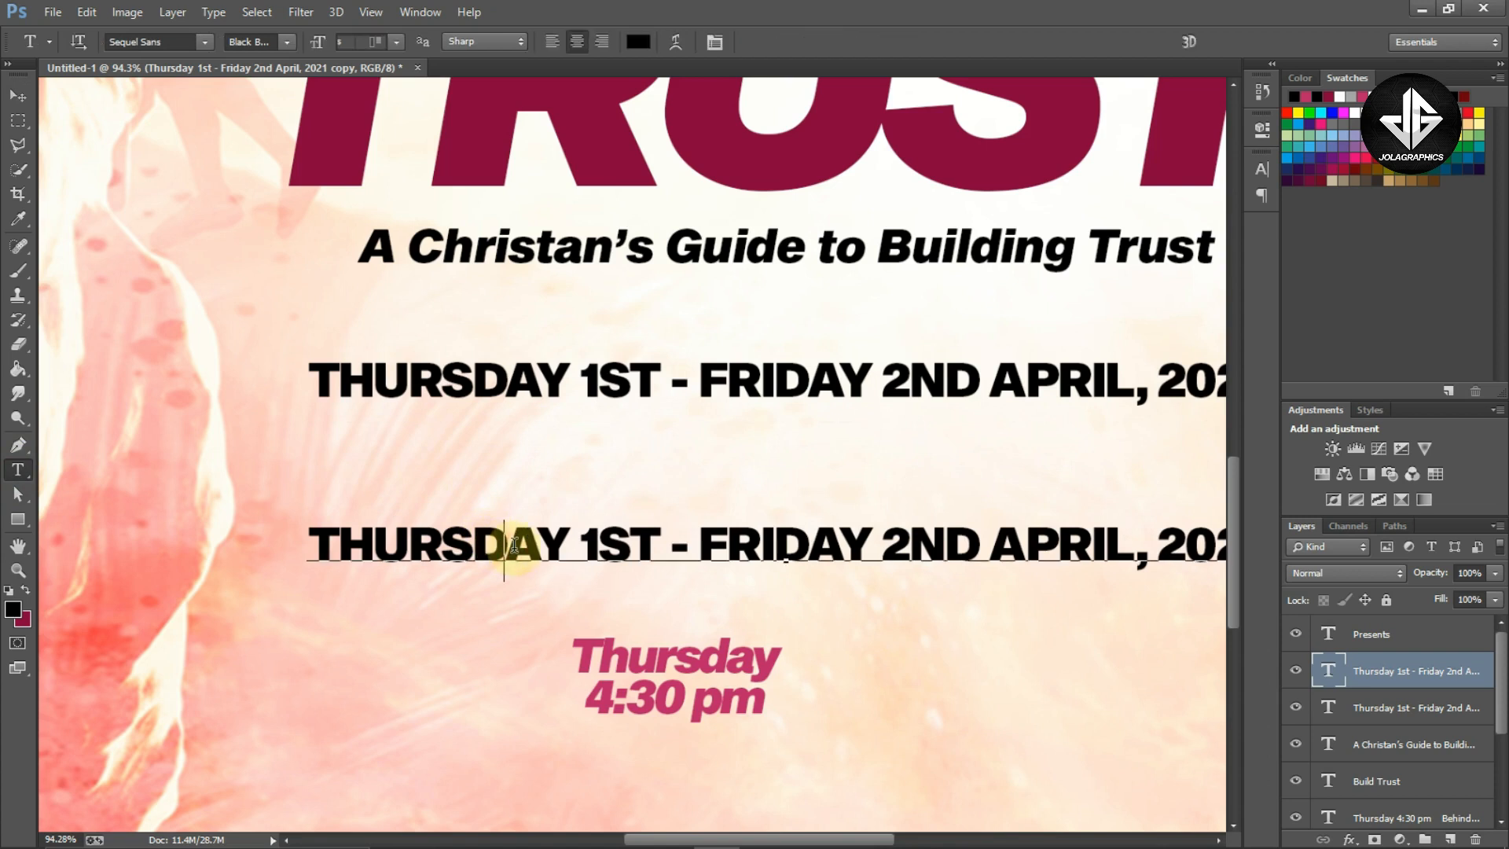
pyautogui.hotkey('ctrl', 'a')
pyautogui.hotkey('ctrl', 'v')
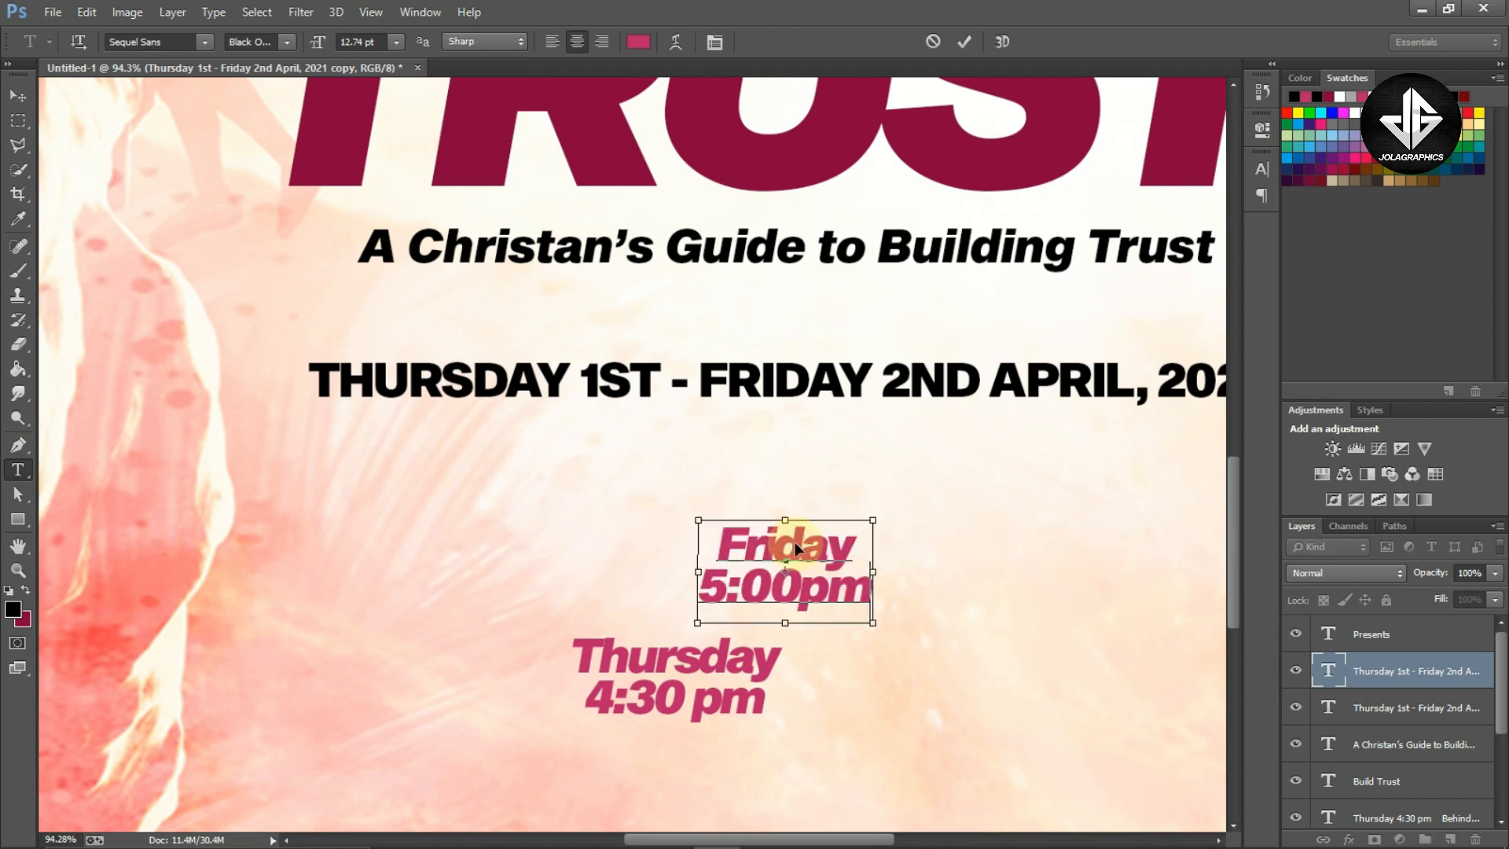
# Delete the 'Thursday 4:30 pm' lines from the event text block, leaving only the location line
pyautogui.click(594, 654)
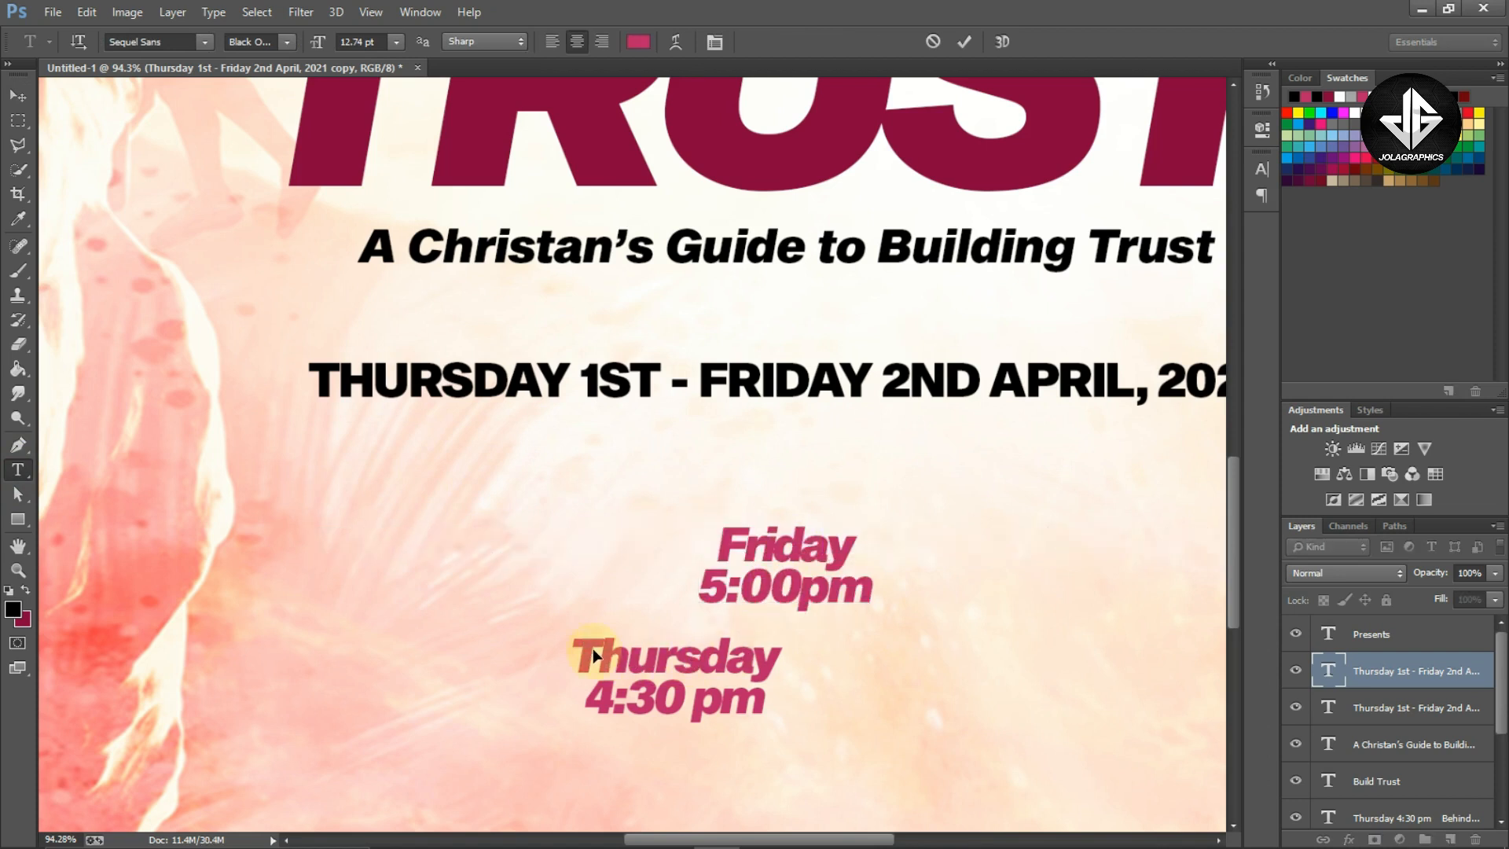
pyautogui.moveTo(580, 644); pyautogui.dragTo(761, 699)
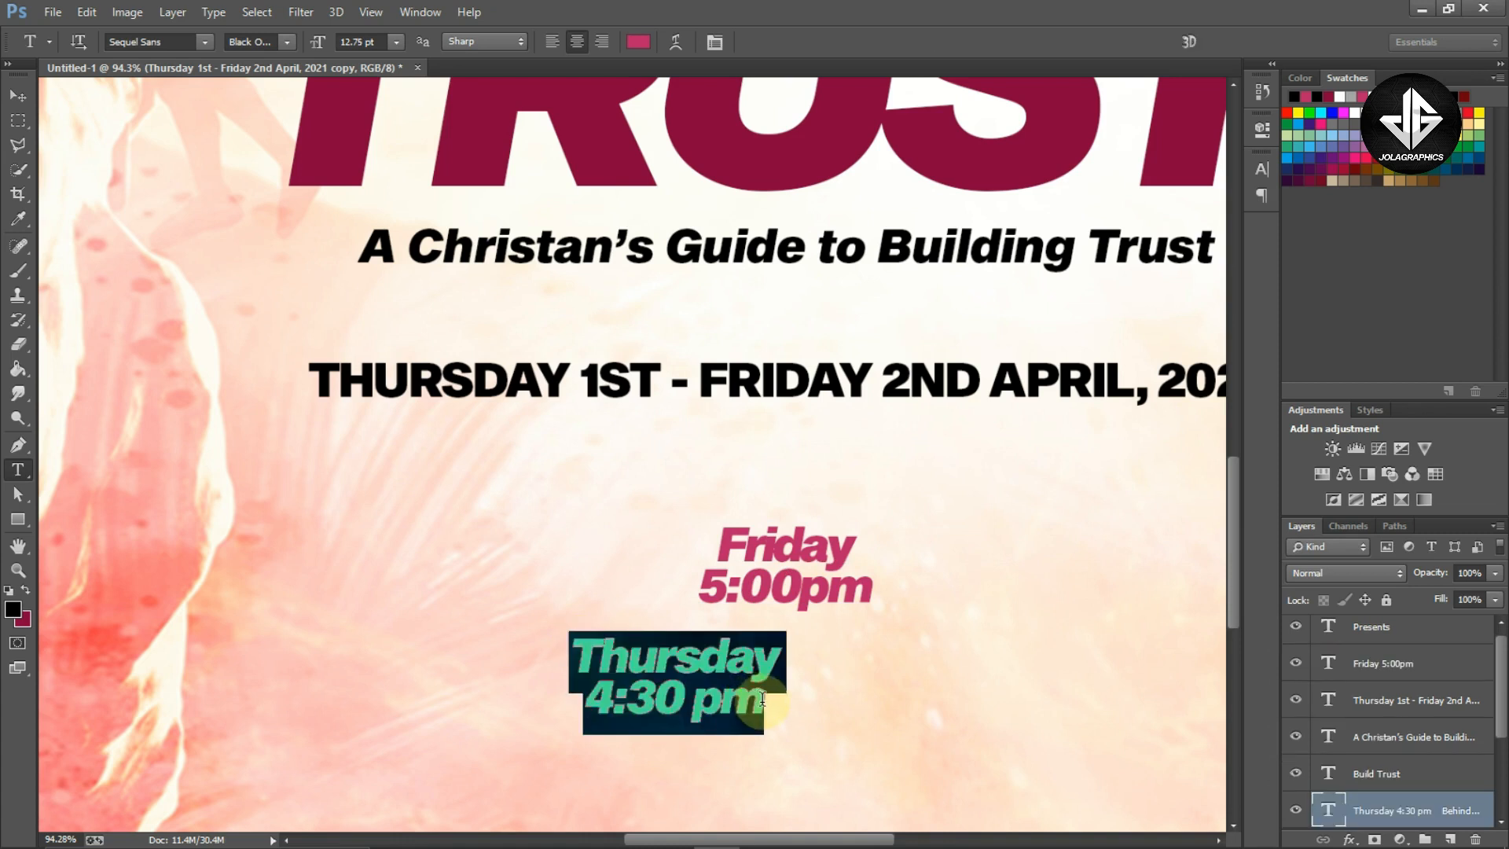
pyautogui.click(762, 698)
pyautogui.hotkey('shift', 'Right')
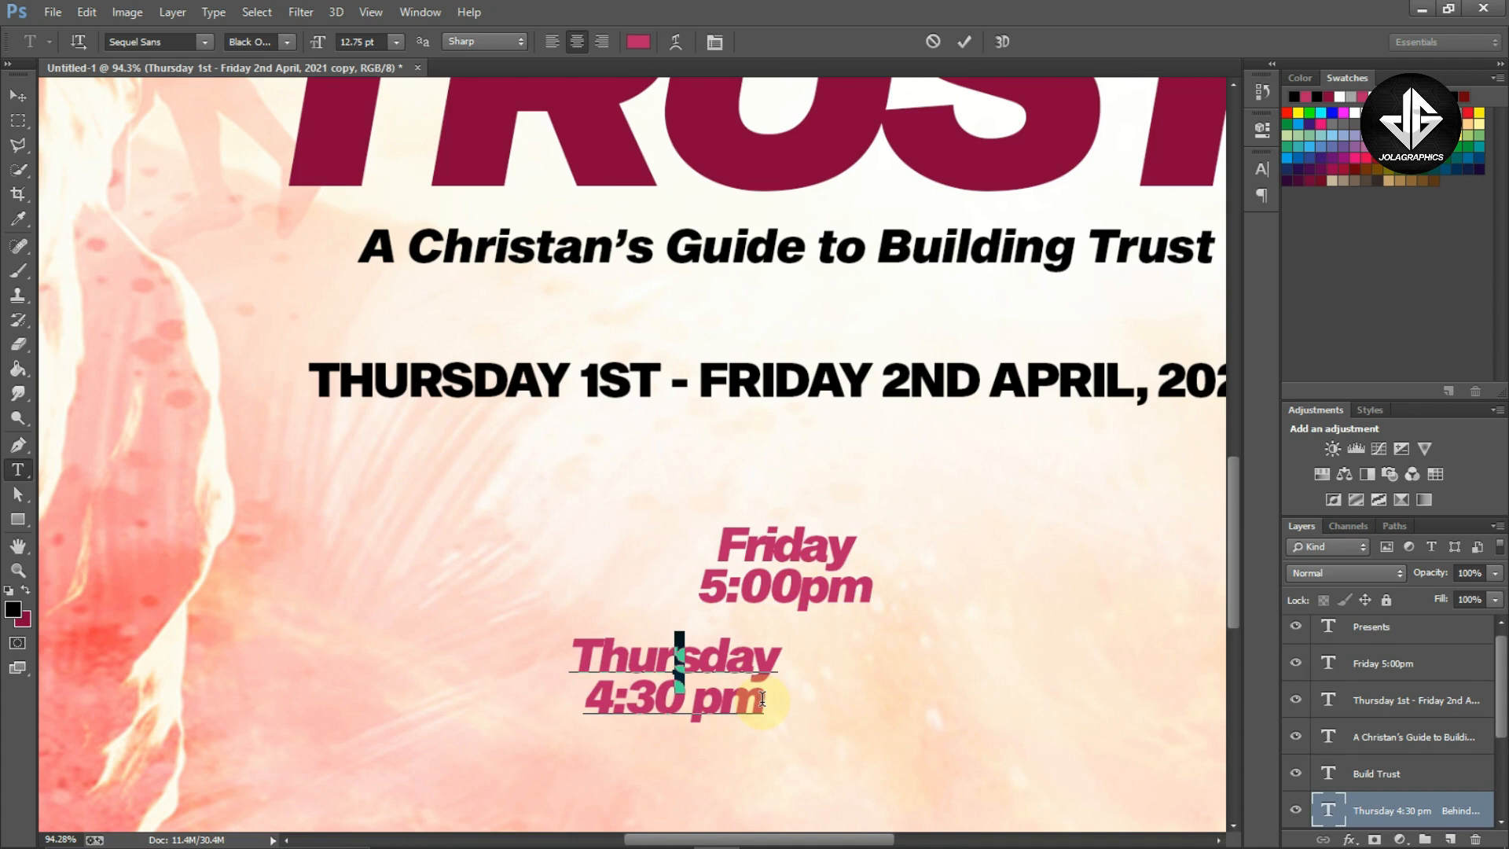
pyautogui.press('BackSpace')
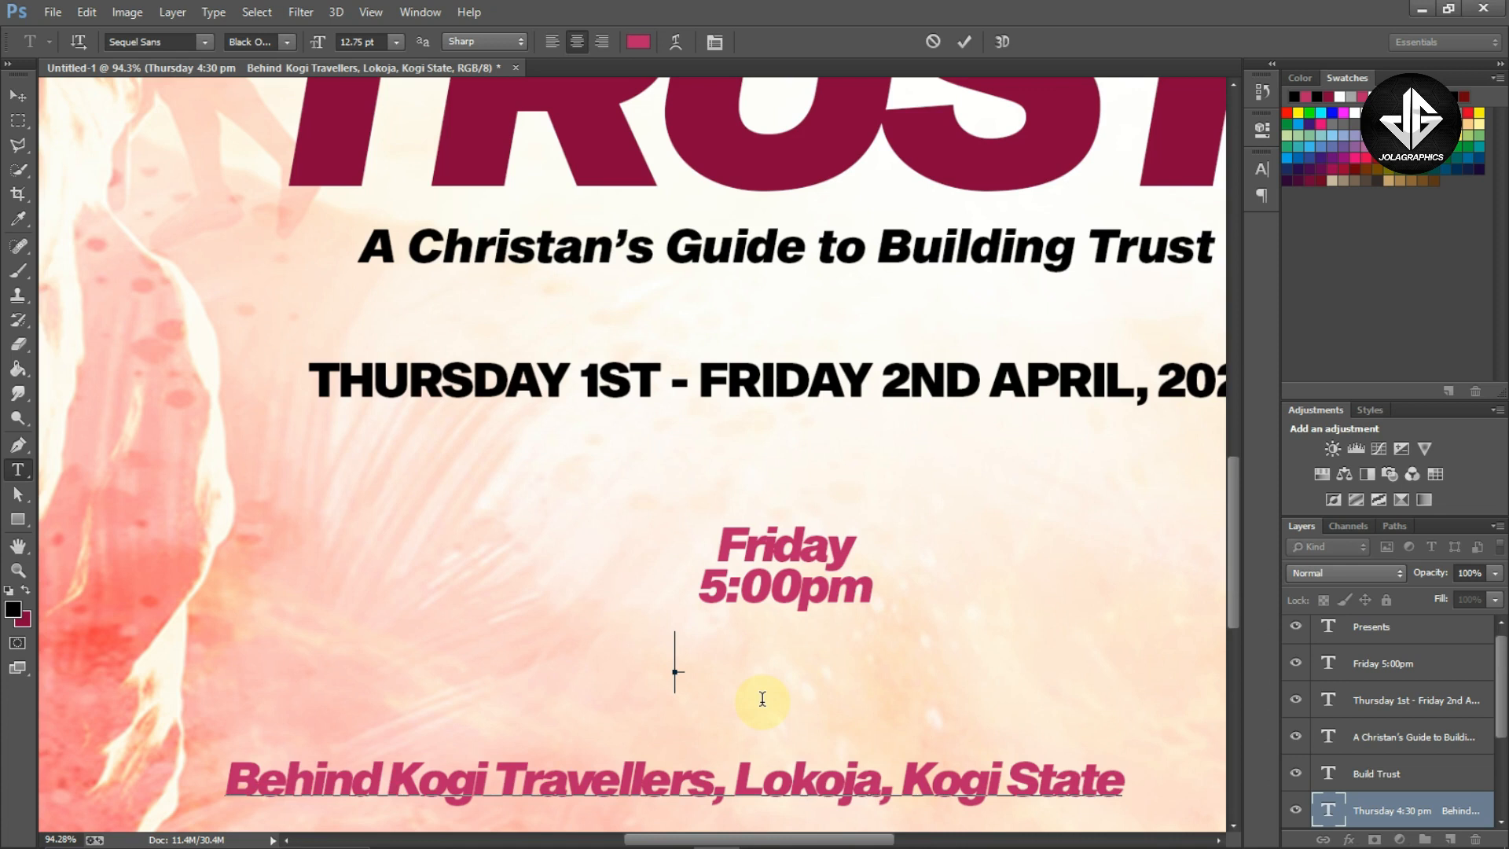
pyautogui.press('Delete')
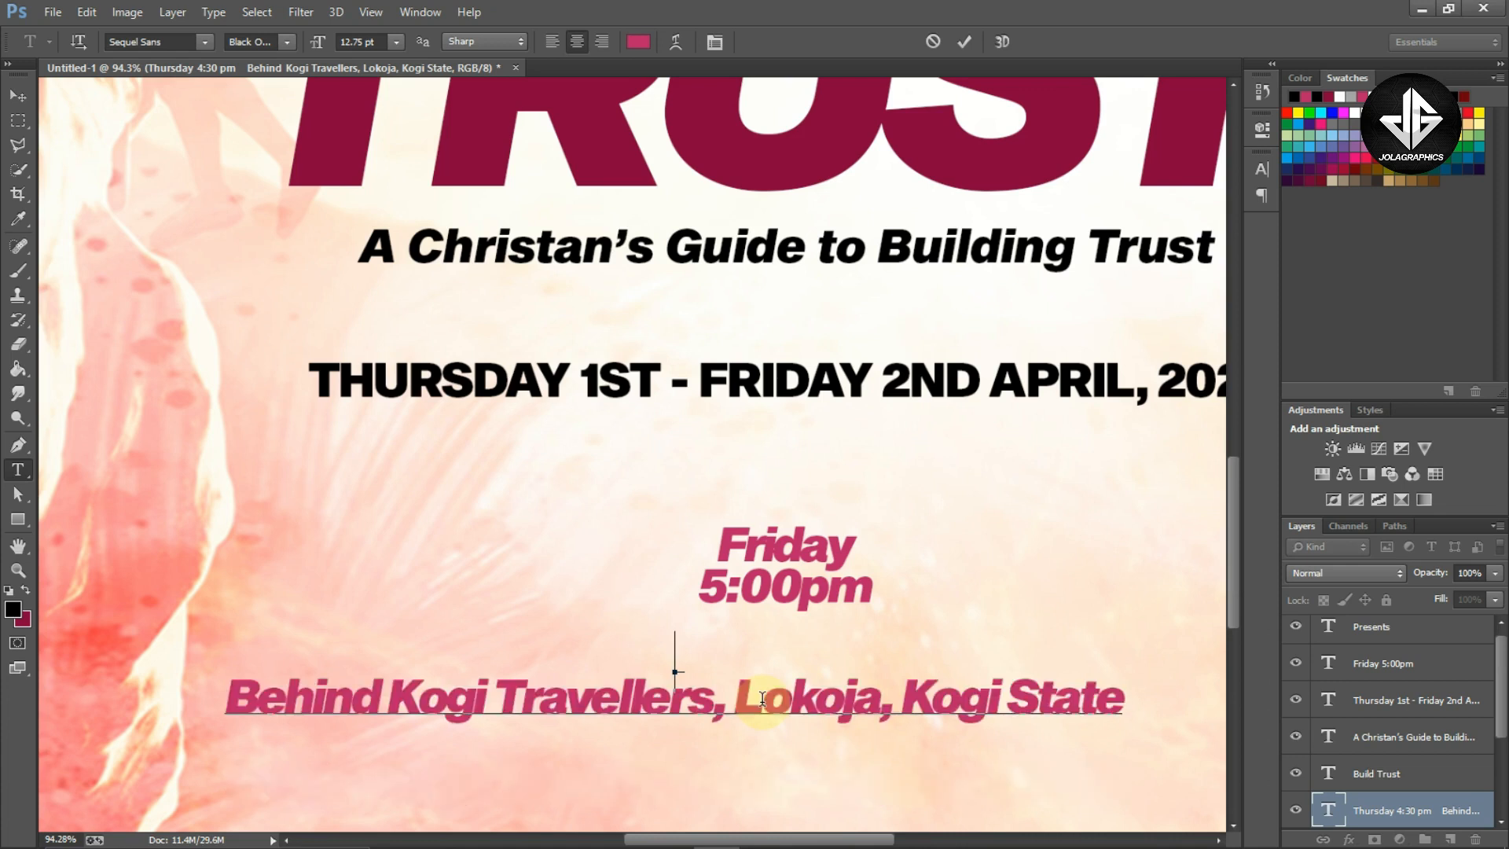
# Remove the leftover blank line from the location text and move the location line down near the flyer's bottom edge
pyautogui.press('Delete')
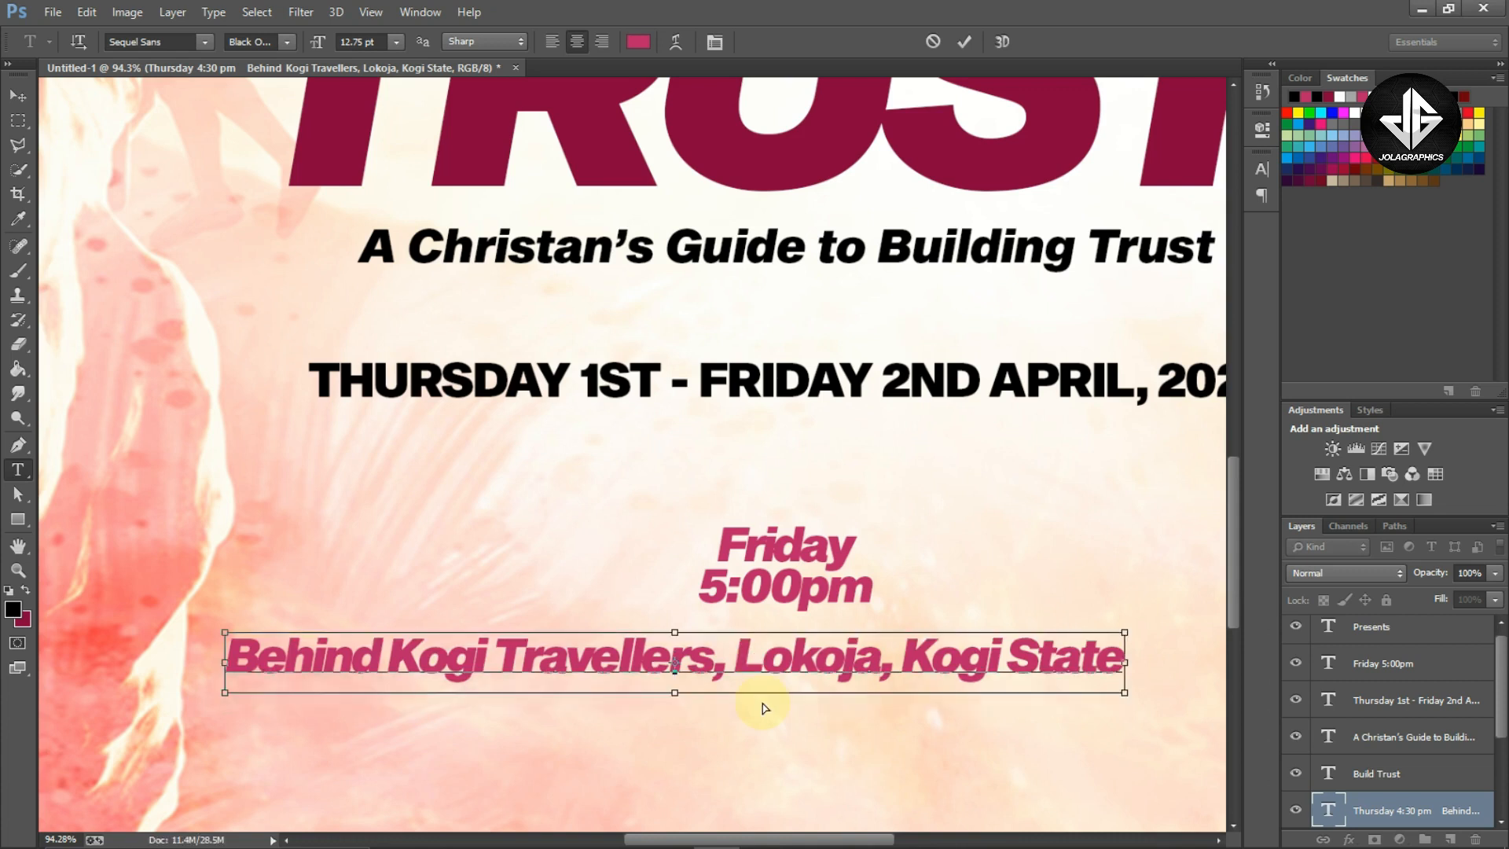
pyautogui.hotkey('ctrl', 'Return')
pyautogui.press('v')
pyautogui.moveTo(903, 601); pyautogui.dragTo(979, 735)
# Move the 'Friday 5:00pm' text block to the left and duplicate it to its right
pyautogui.keyDown('ctrl'); pyautogui.click(834, 588); pyautogui.keyUp('ctrl')
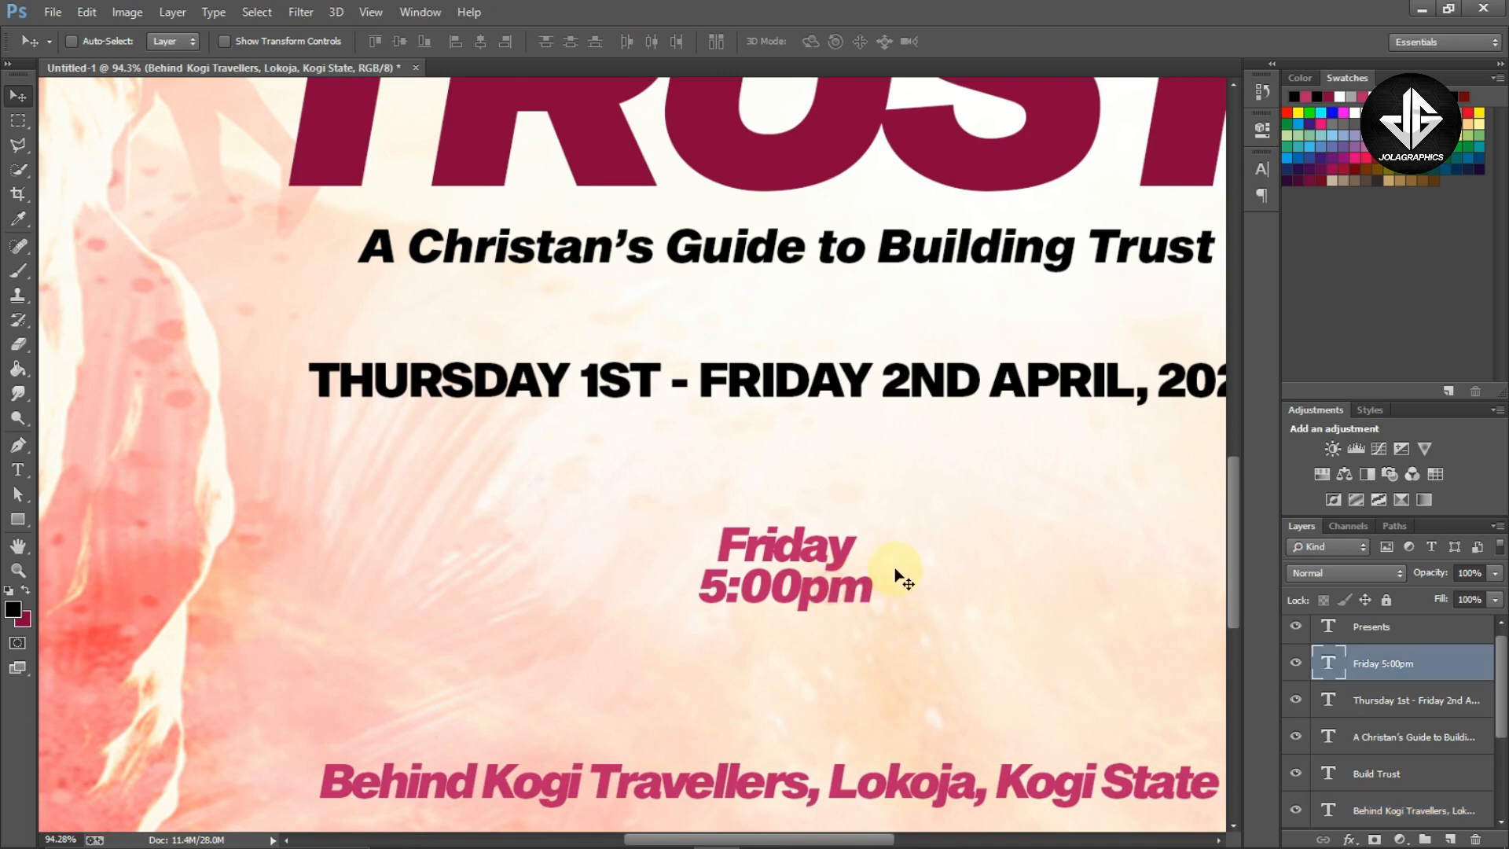
pyautogui.moveTo(900, 572); pyautogui.dragTo(707, 543)
pyautogui.moveTo(592, 572); pyautogui.dragTo(886, 578)
# Replace the left time block's text with 'Thursday 4:30 pm'
pyautogui.press('t')
pyautogui.click(875, 545)
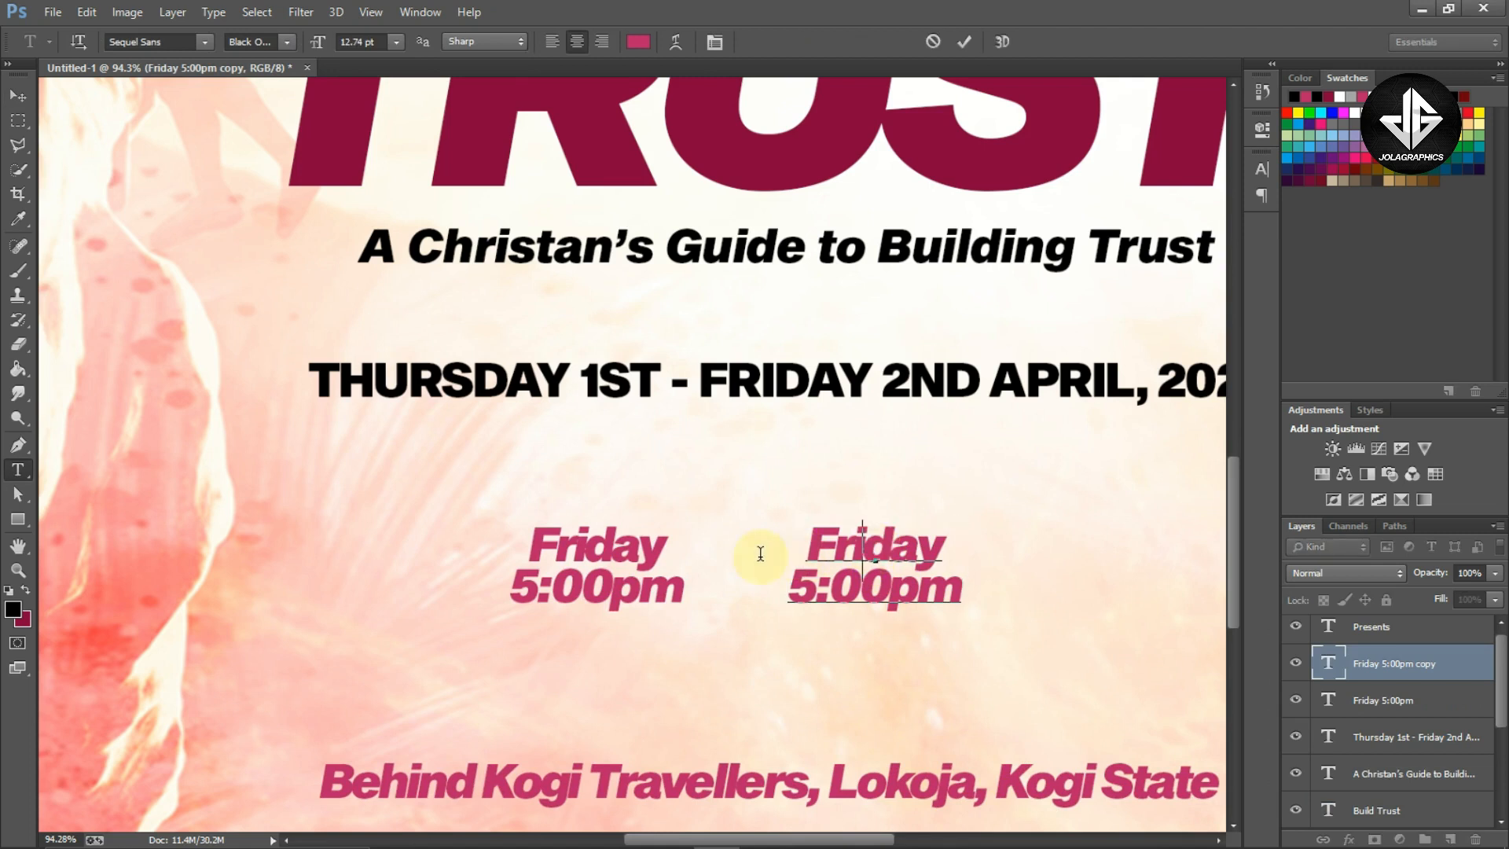
pyautogui.press('ctrl')
pyautogui.click(624, 544)
pyautogui.hotkey('ctrl', 'a')
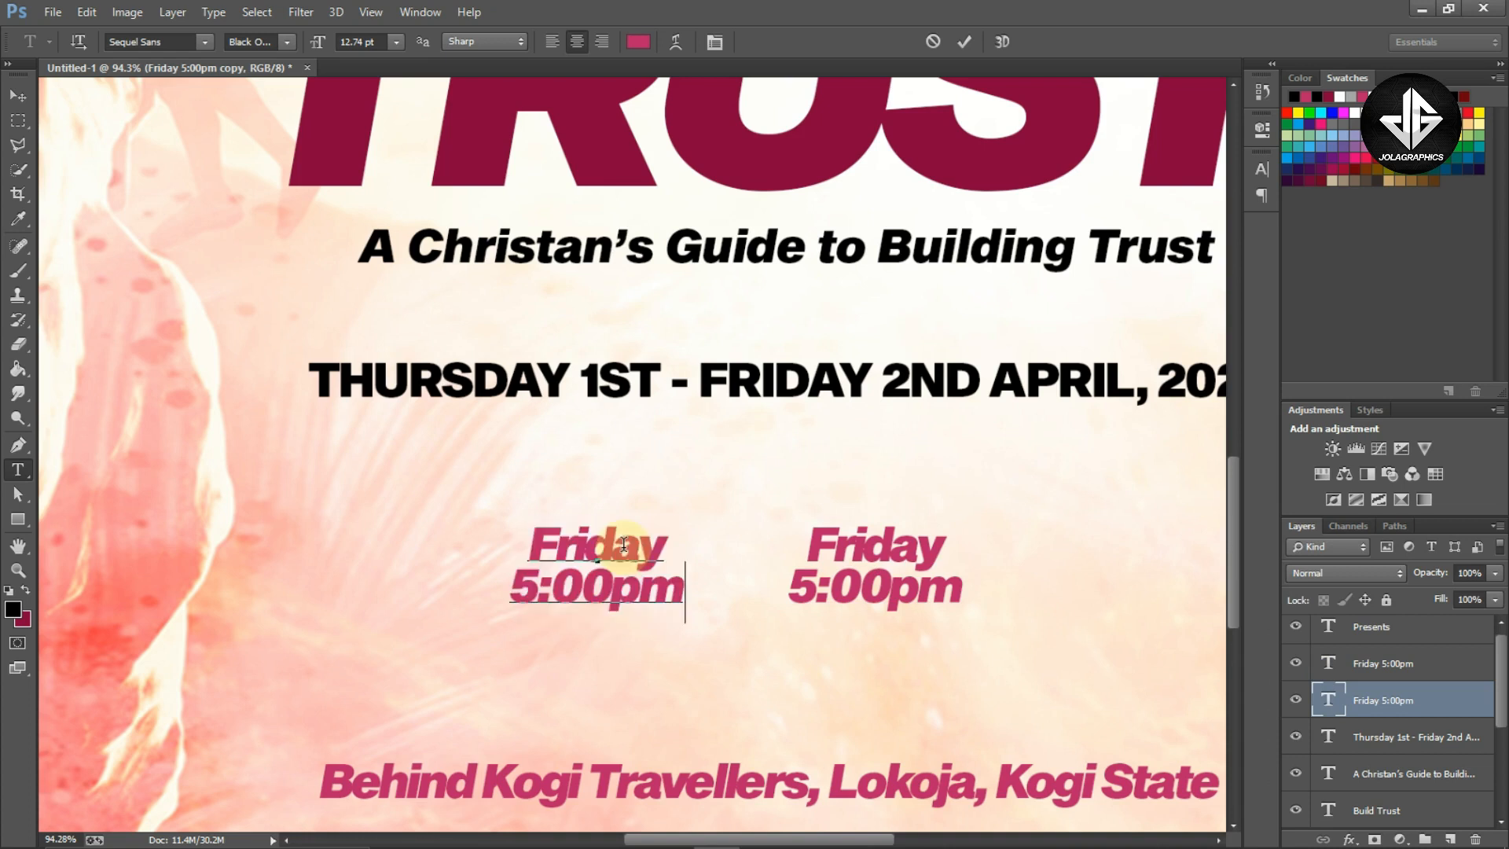
pyautogui.write('Thursday 4:30 pm')
pyautogui.press('ctrl')
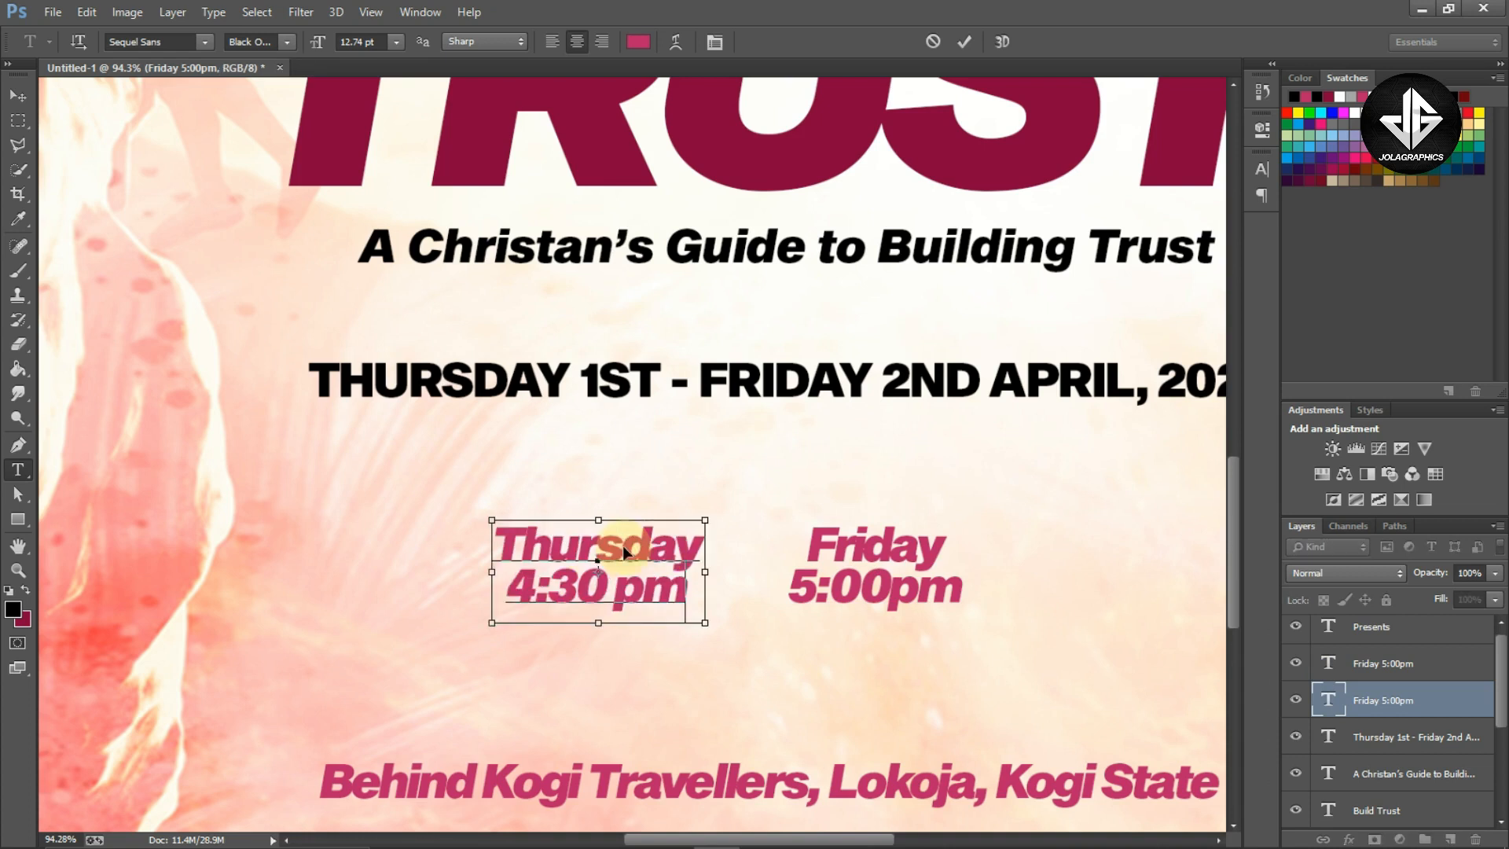
pyautogui.hotkey('ctrl', 'Return')
# Fit the canvas in view and set the word 'Thursday' to 9 pt
pyautogui.hotkey('ctrl', '0')
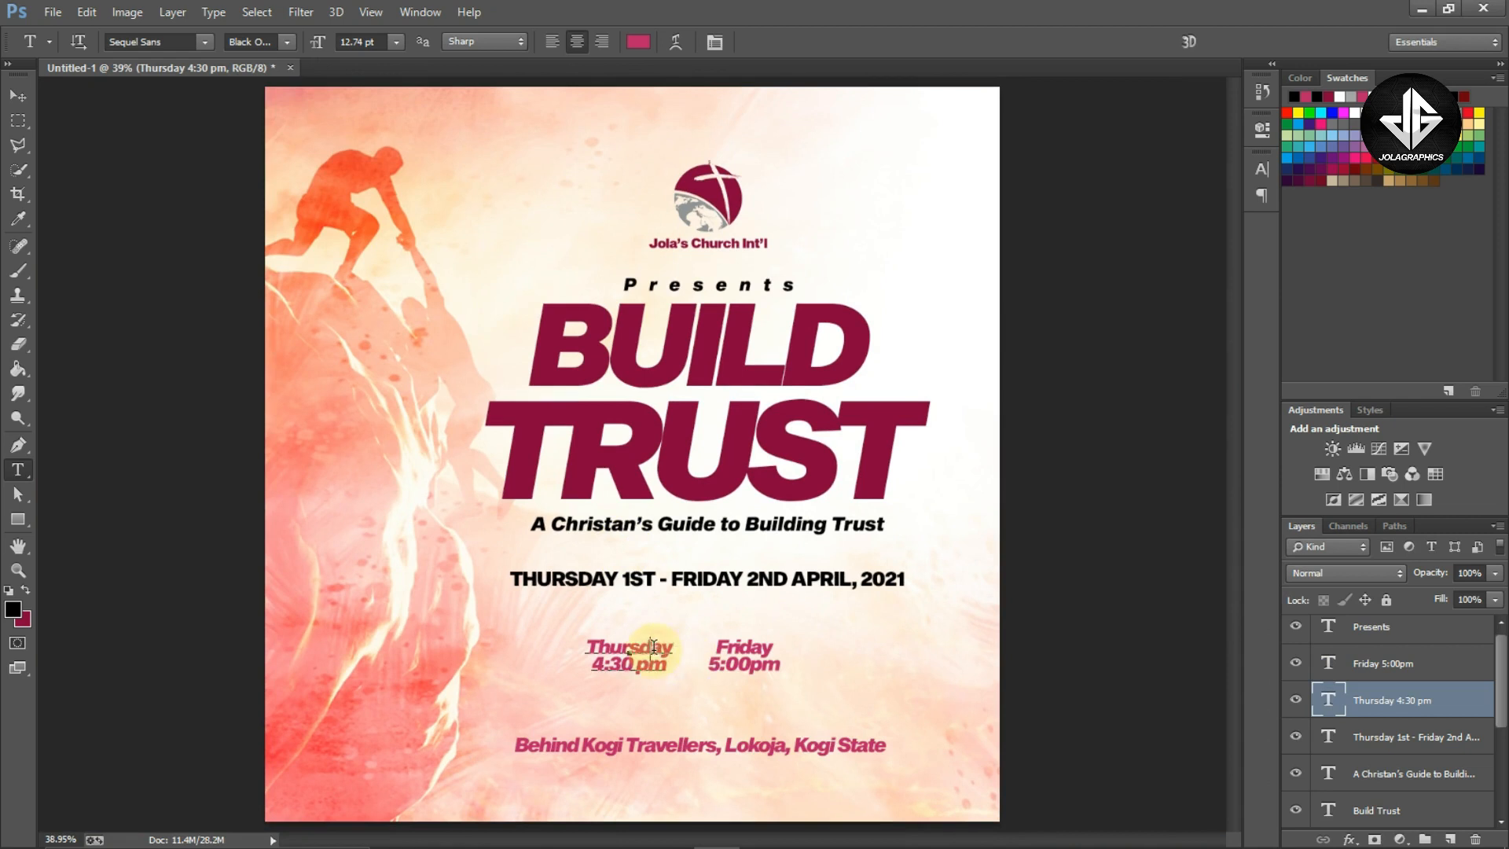
pyautogui.click(689, 647)
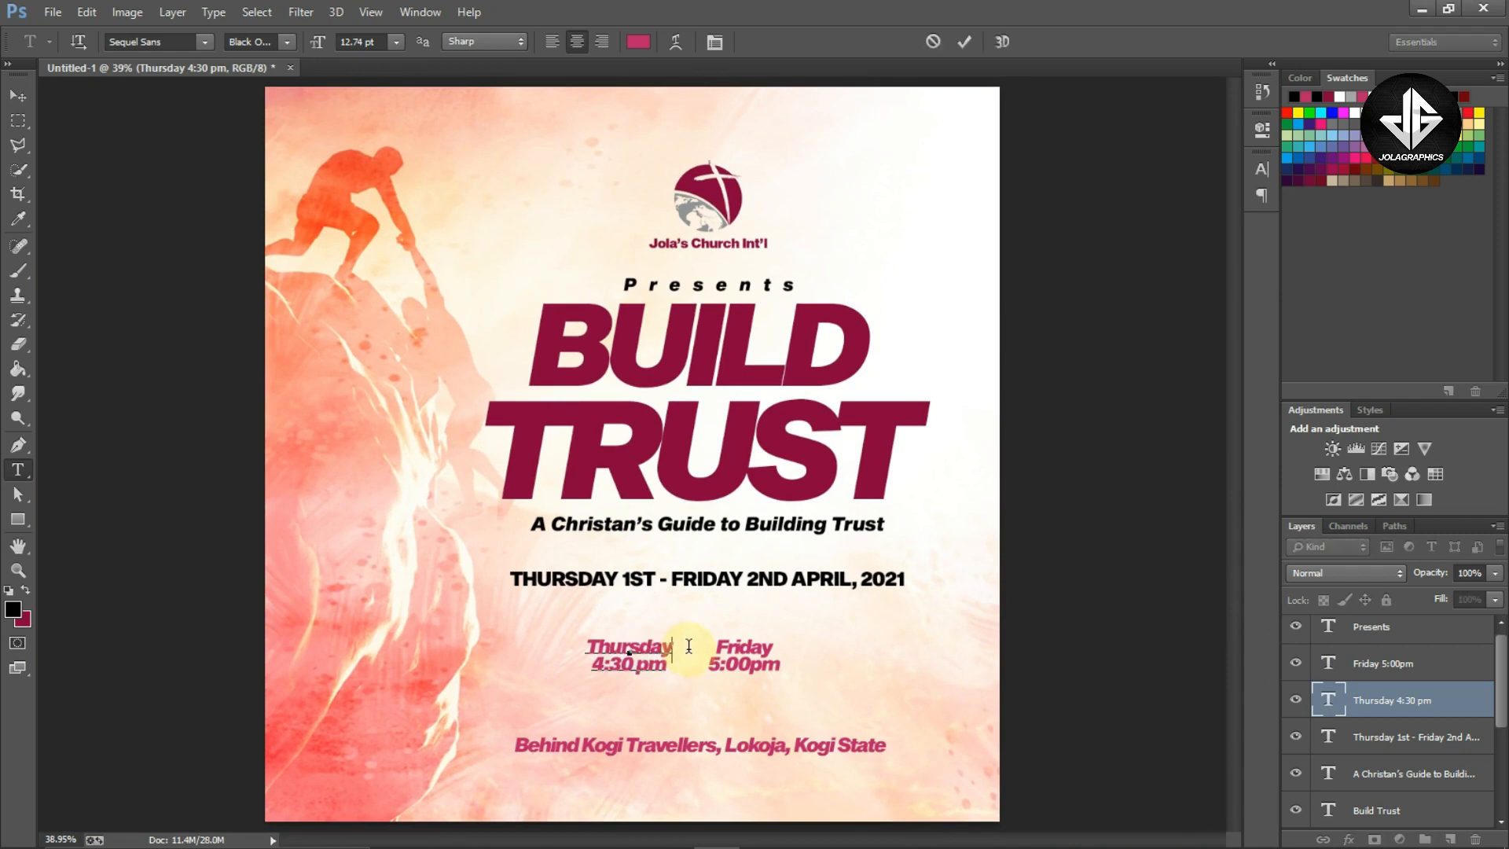
pyautogui.doubleClick(690, 646)
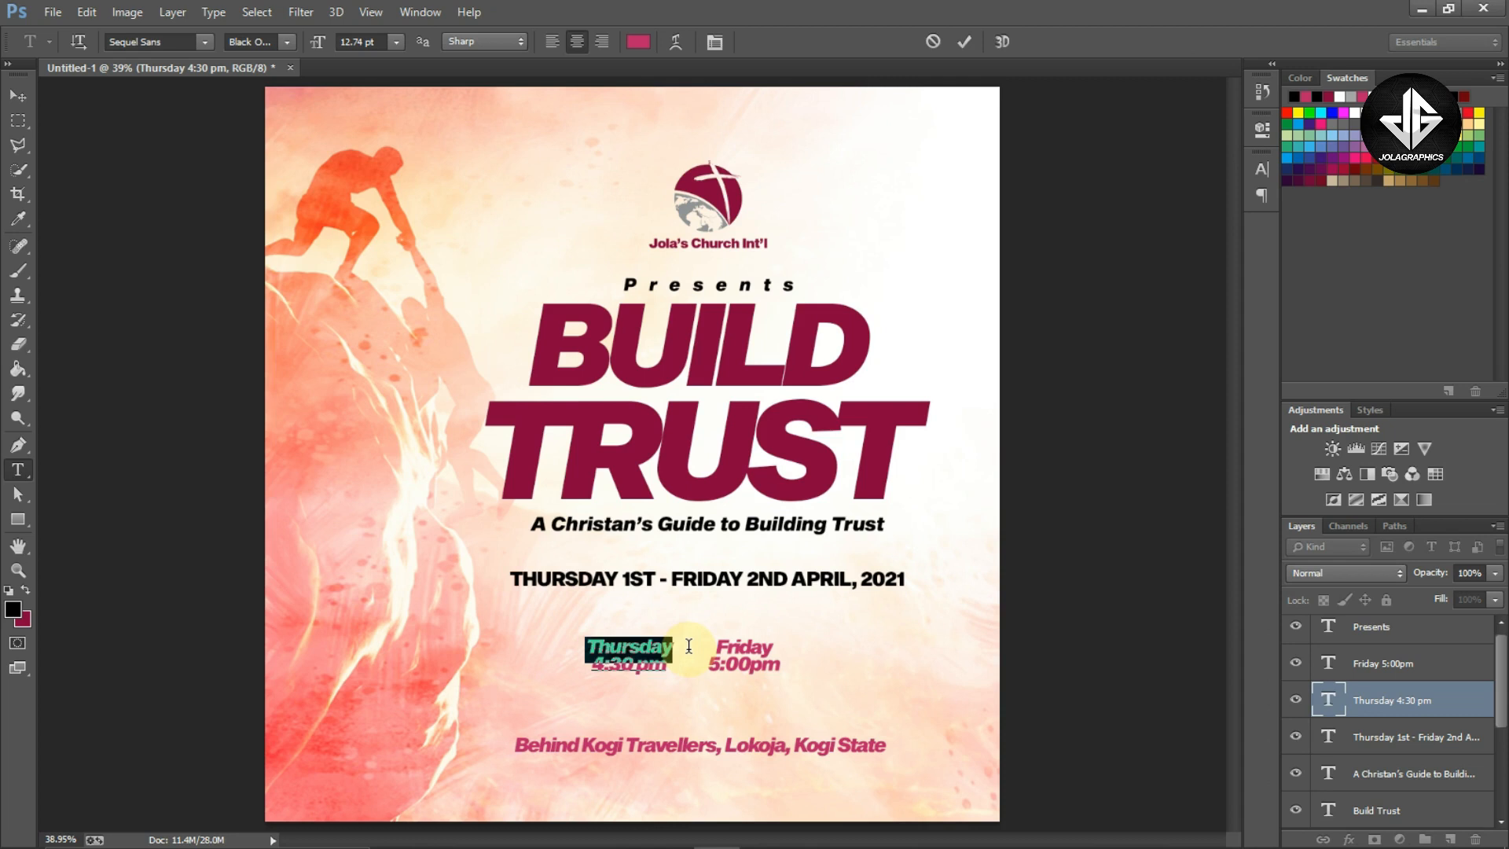
pyautogui.click(1262, 169)
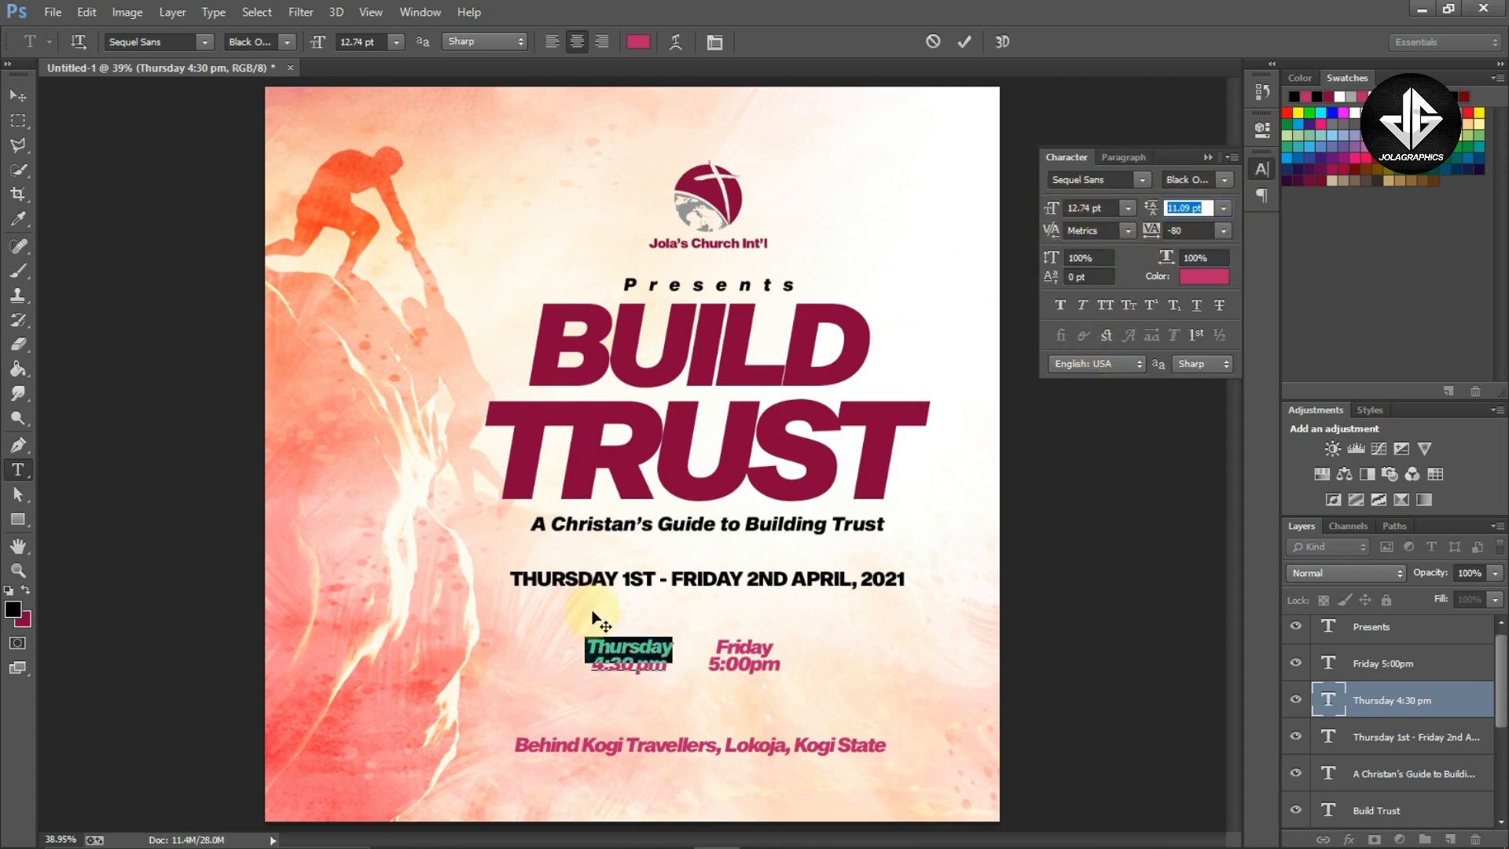
pyautogui.moveTo(1054, 211); pyautogui.dragTo(1058, 219)
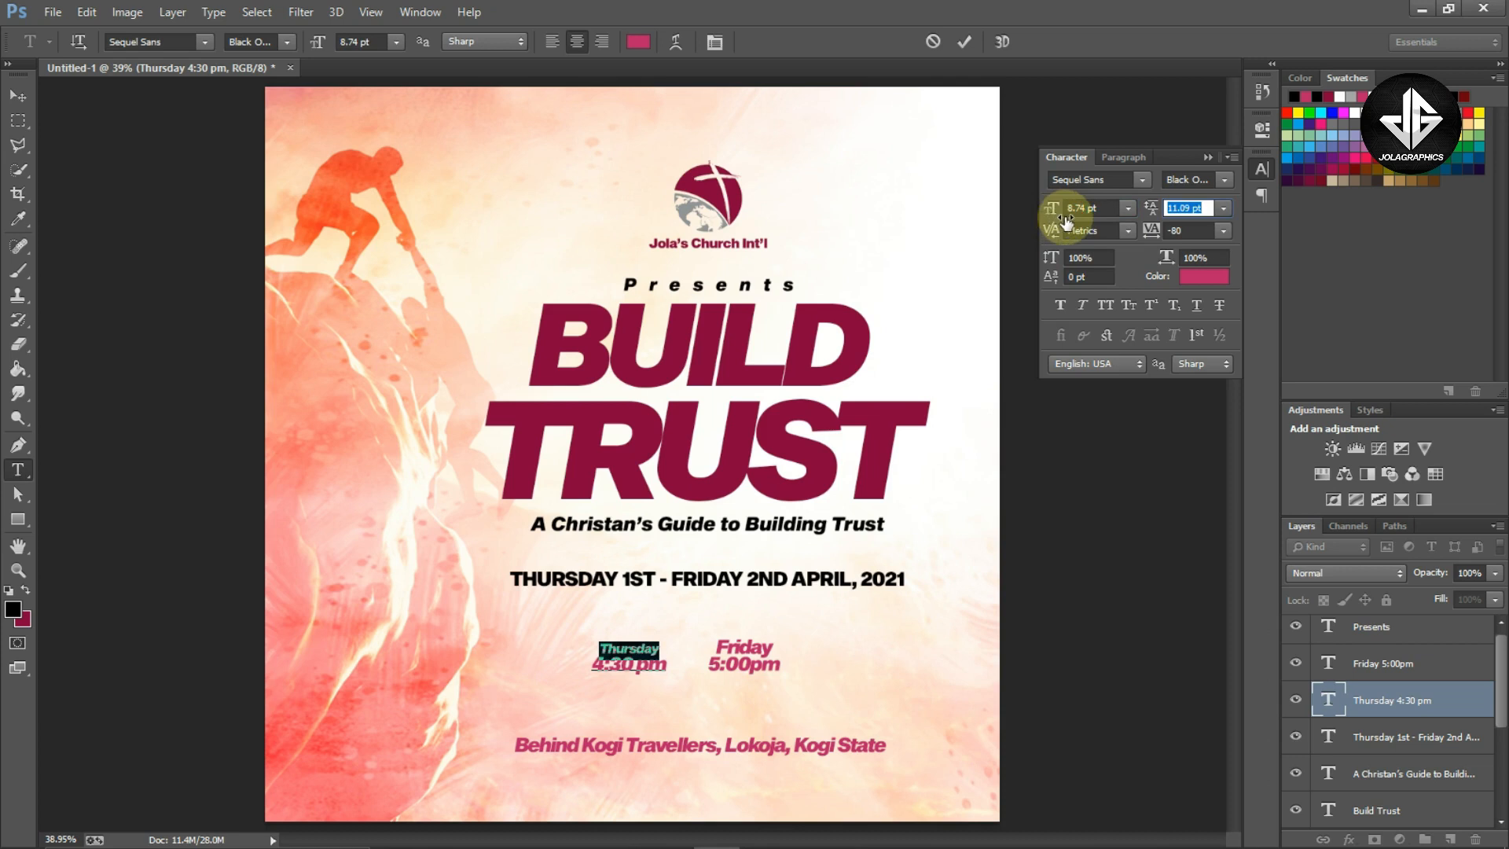
pyautogui.write('9')
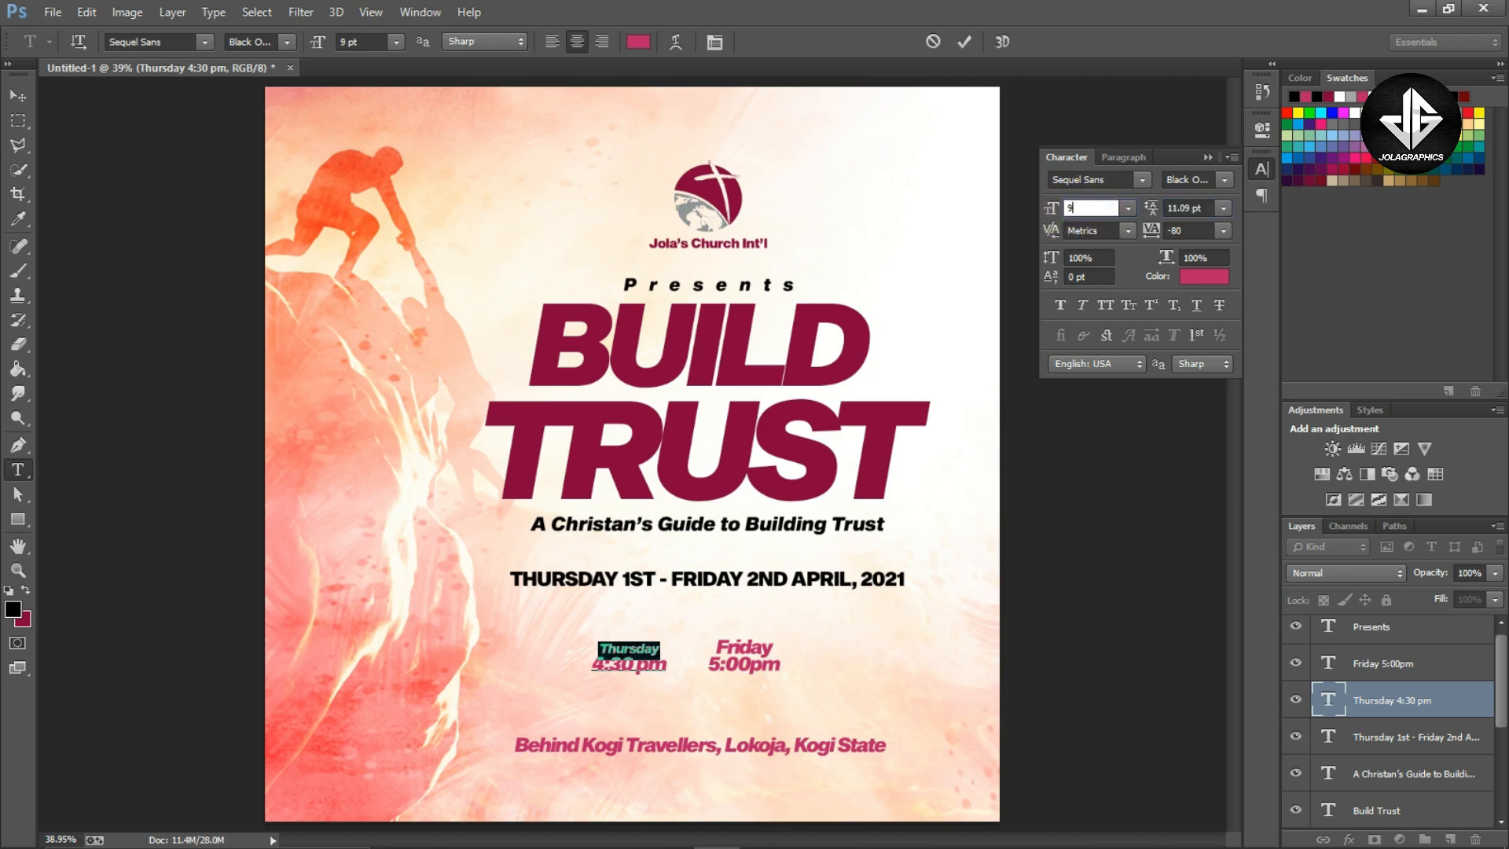
pyautogui.press('Return')
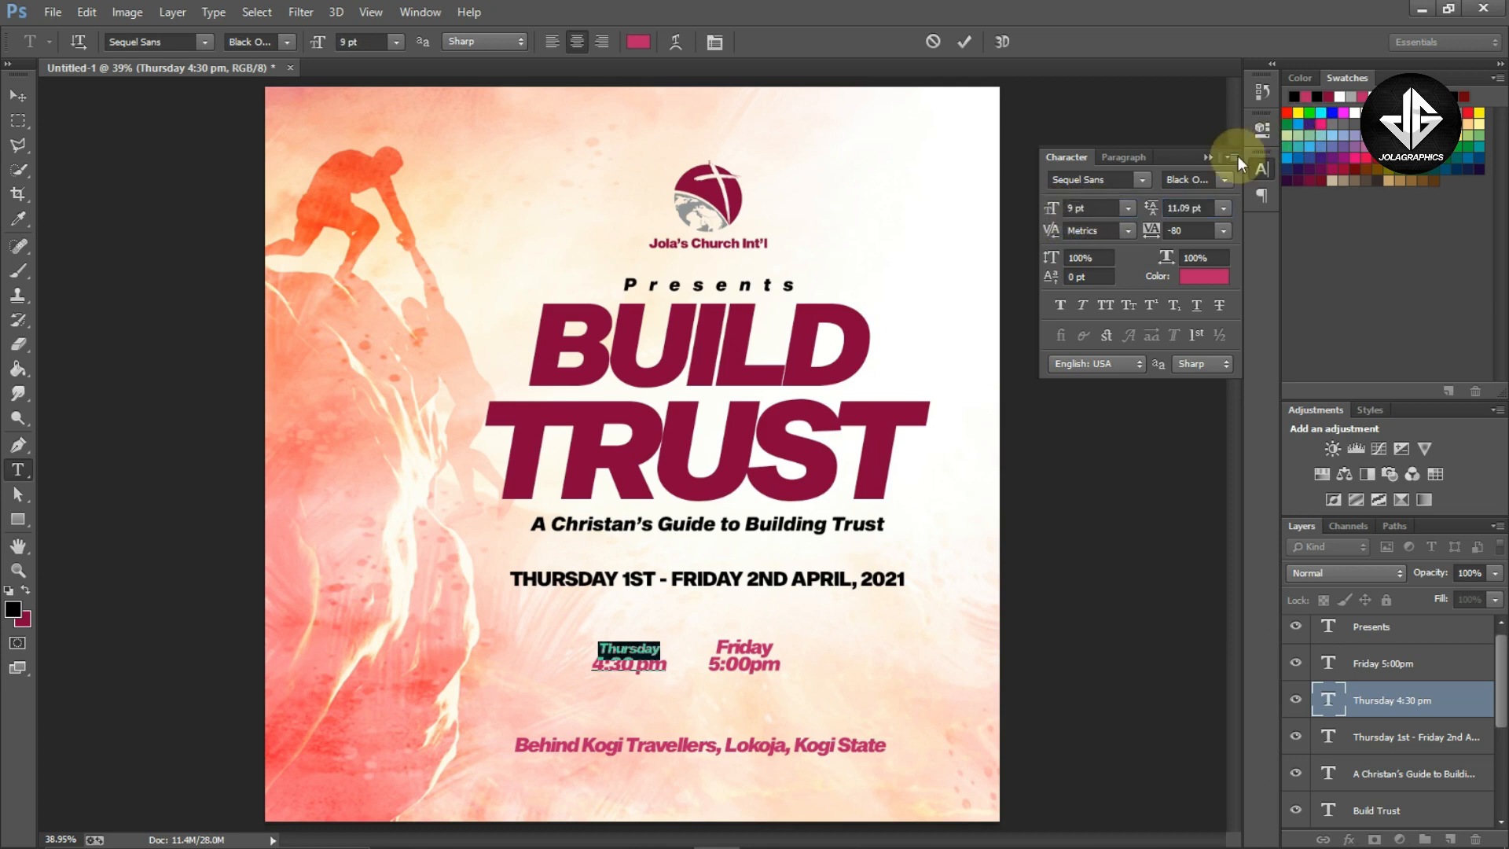
pyautogui.click(1237, 157)
# Set the word 'Friday' in the right time block to 9 pt and commit the edit
pyautogui.click(829, 661)
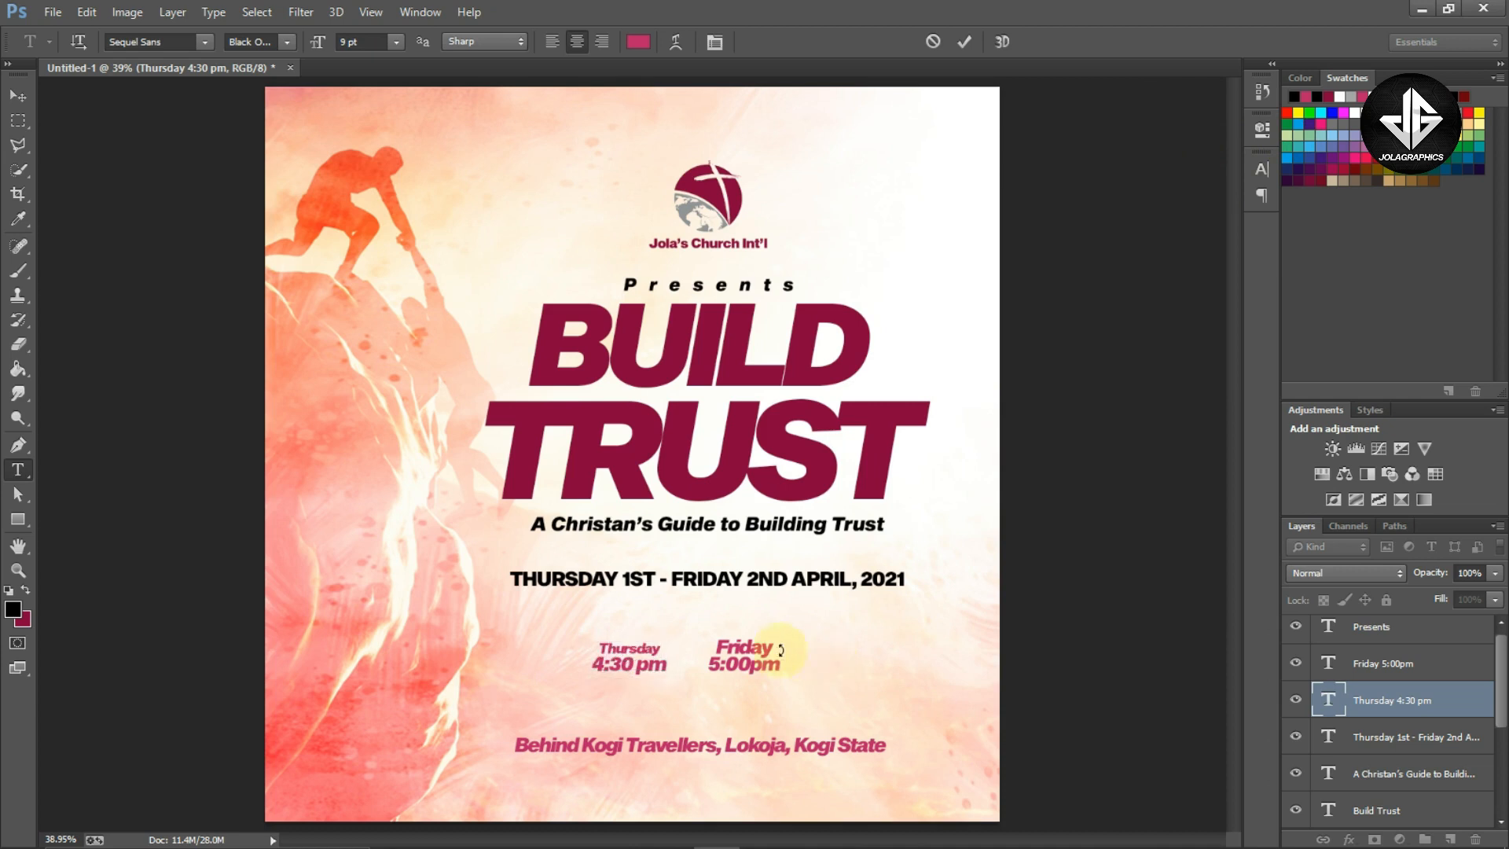
pyautogui.click(760, 645)
pyautogui.doubleClick(760, 645)
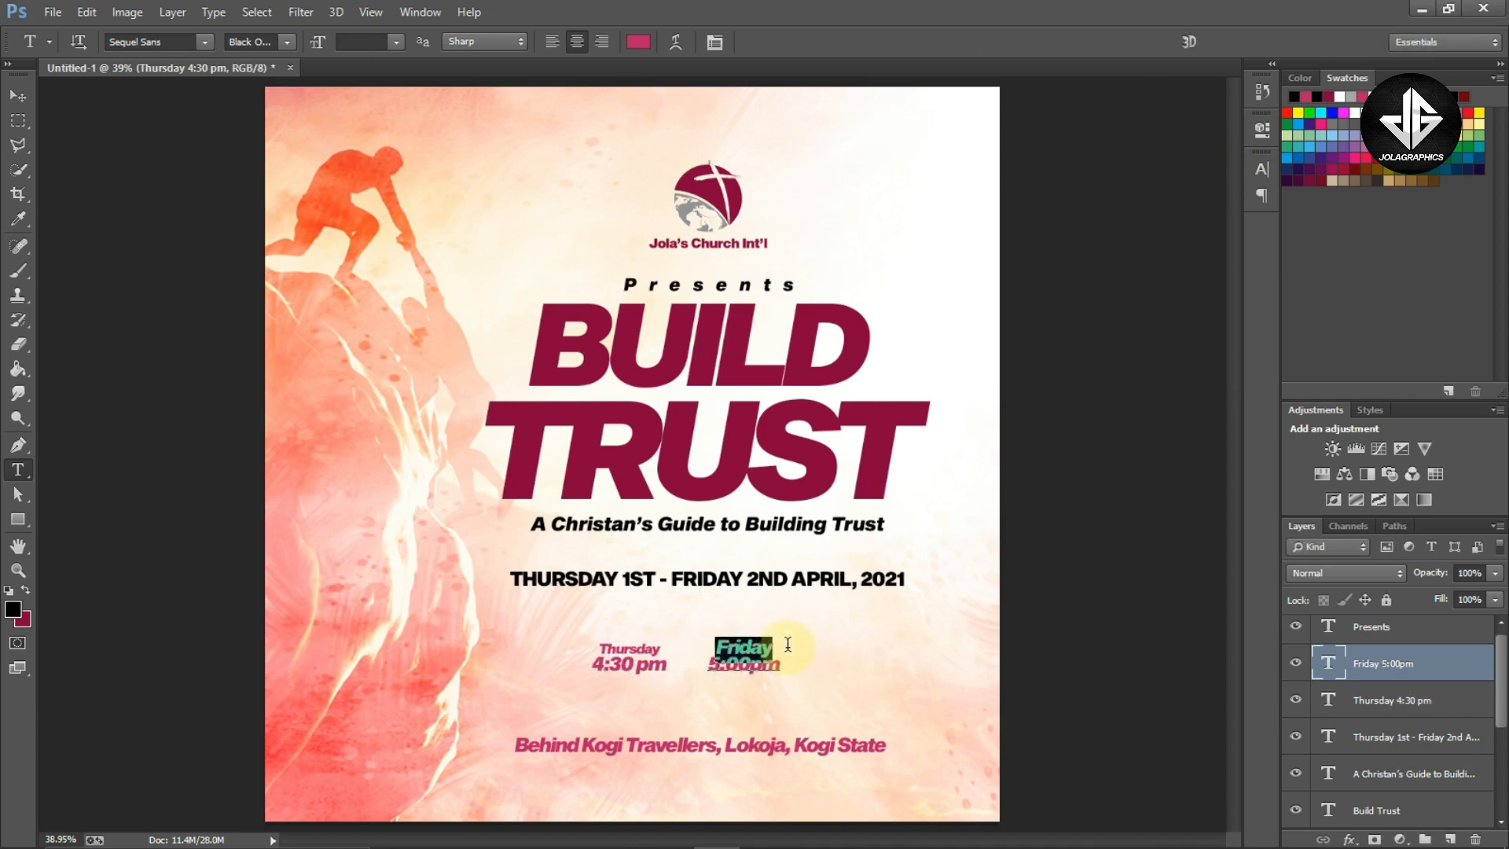
pyautogui.hotkey('ctrl', 't')
pyautogui.click(1088, 207)
pyautogui.write('9')
pyautogui.press('Return')
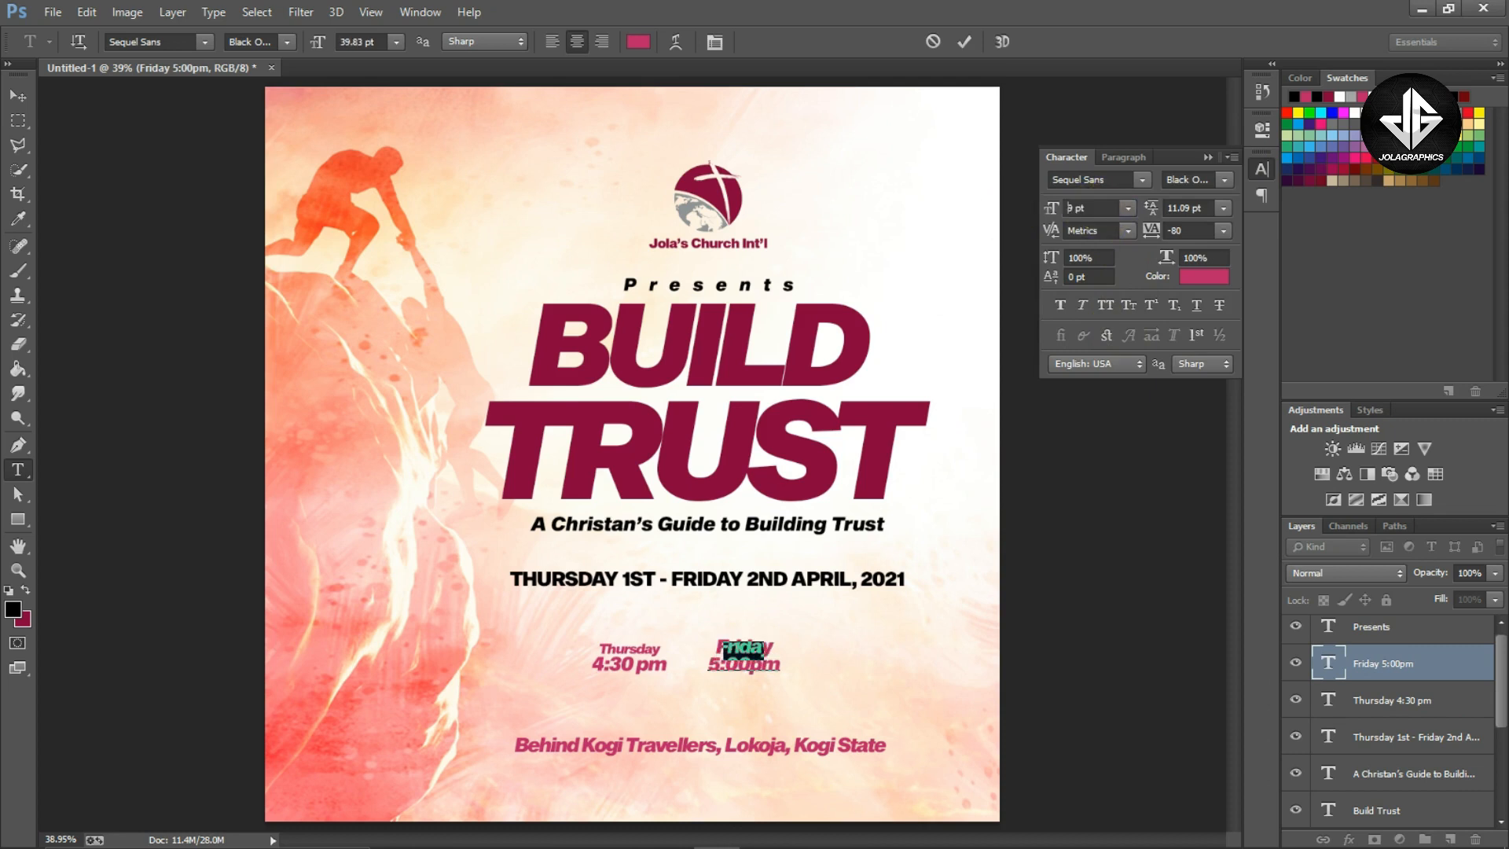
pyautogui.click(1209, 157)
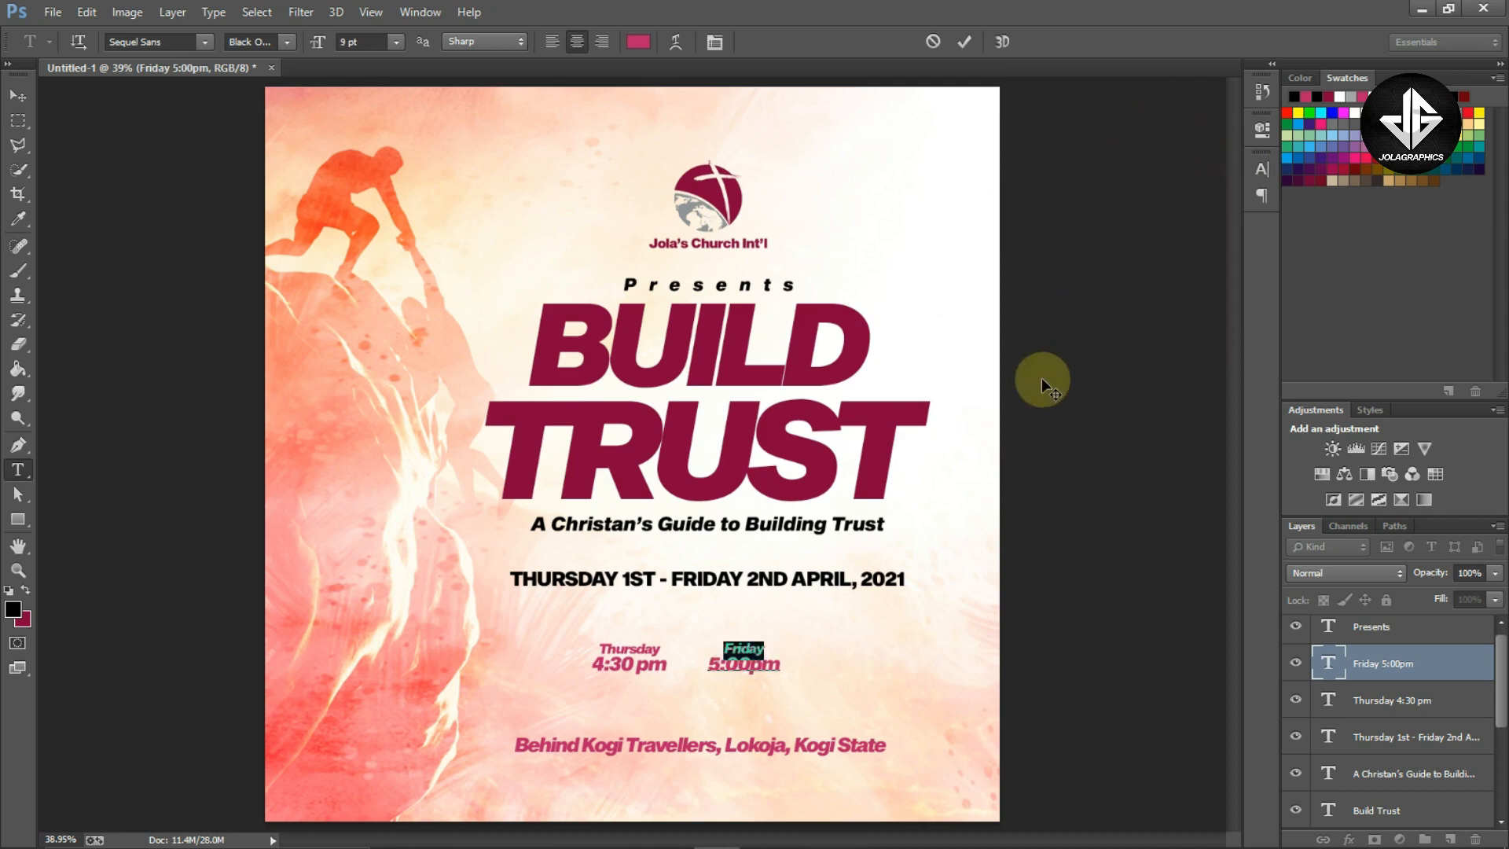
pyautogui.click(768, 635)
pyautogui.hotkey('ctrl', 'Return')
# Select both time text layers, move them up slightly below the date line, and group them
pyautogui.press('v')
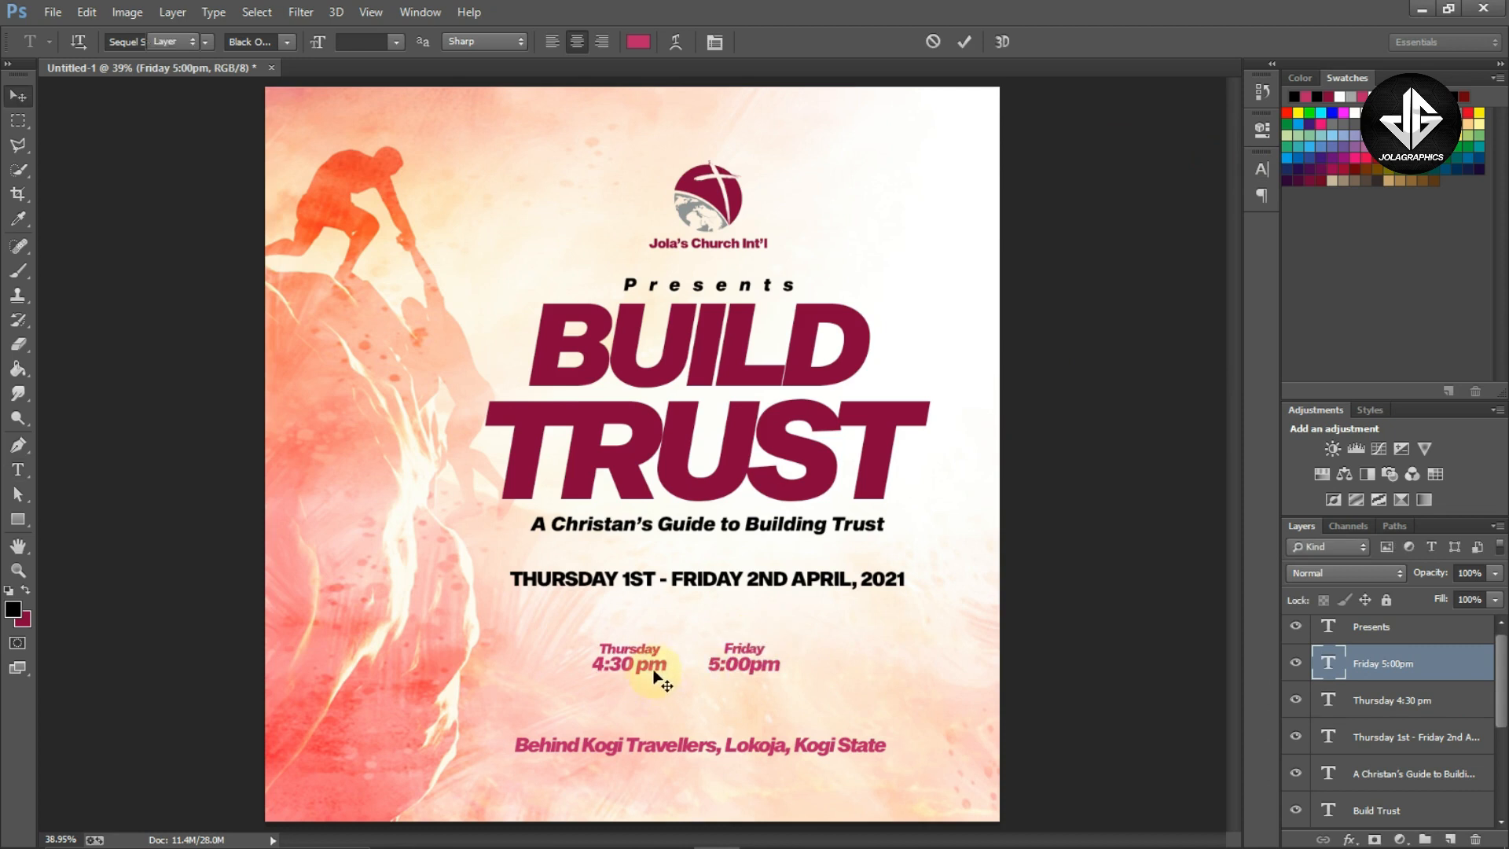
pyautogui.keyDown('ctrl'); pyautogui.keyDown('shift'); pyautogui.click(652, 668); pyautogui.keyUp('shift'); pyautogui.keyUp('ctrl')
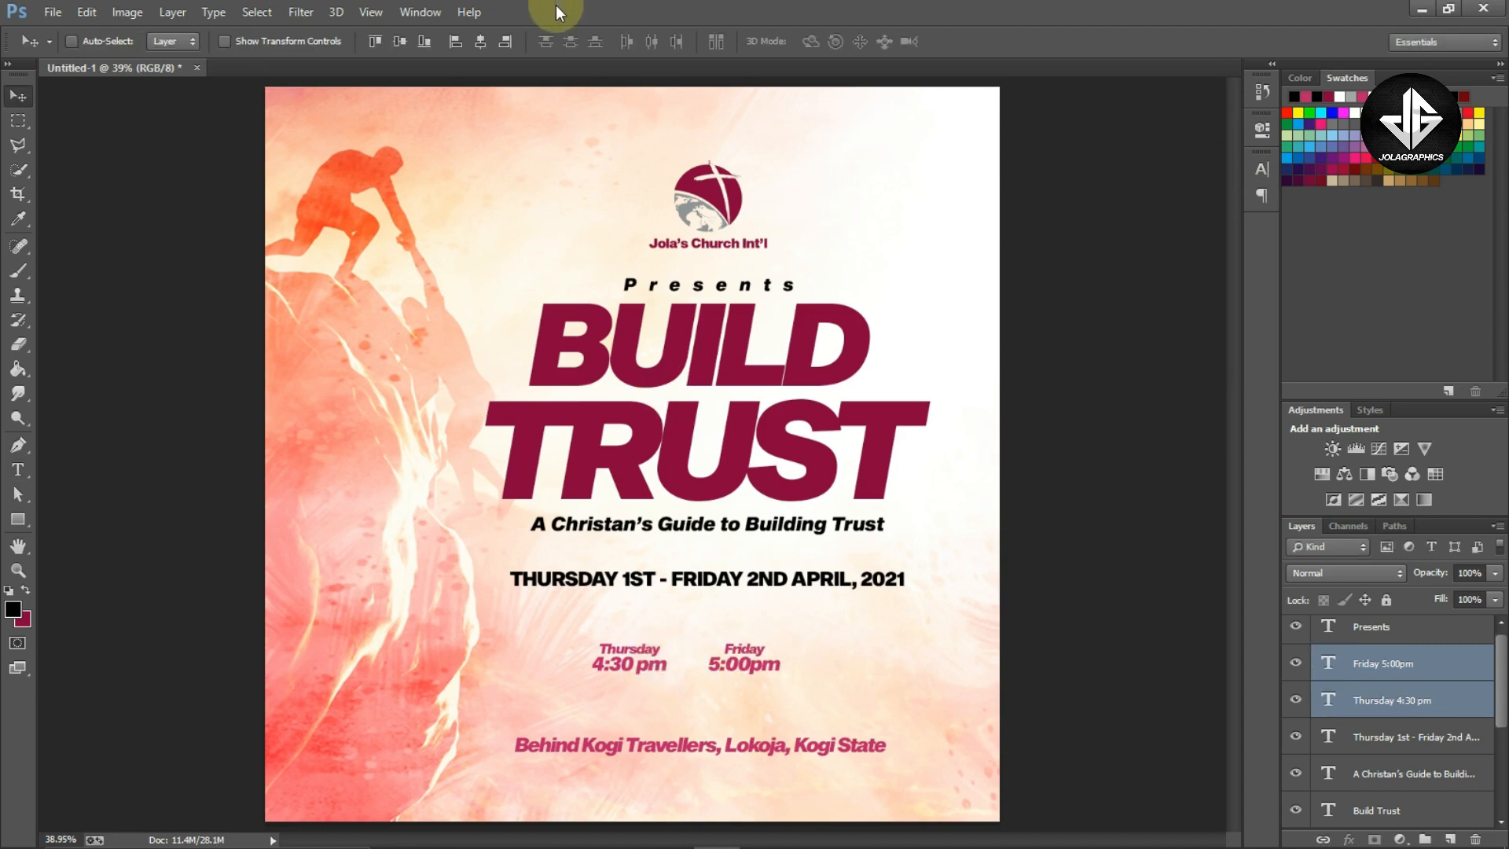
pyautogui.click(474, 40)
pyautogui.hotkey('ctrl', 'z')
pyautogui.moveTo(833, 667); pyautogui.dragTo(827, 639)
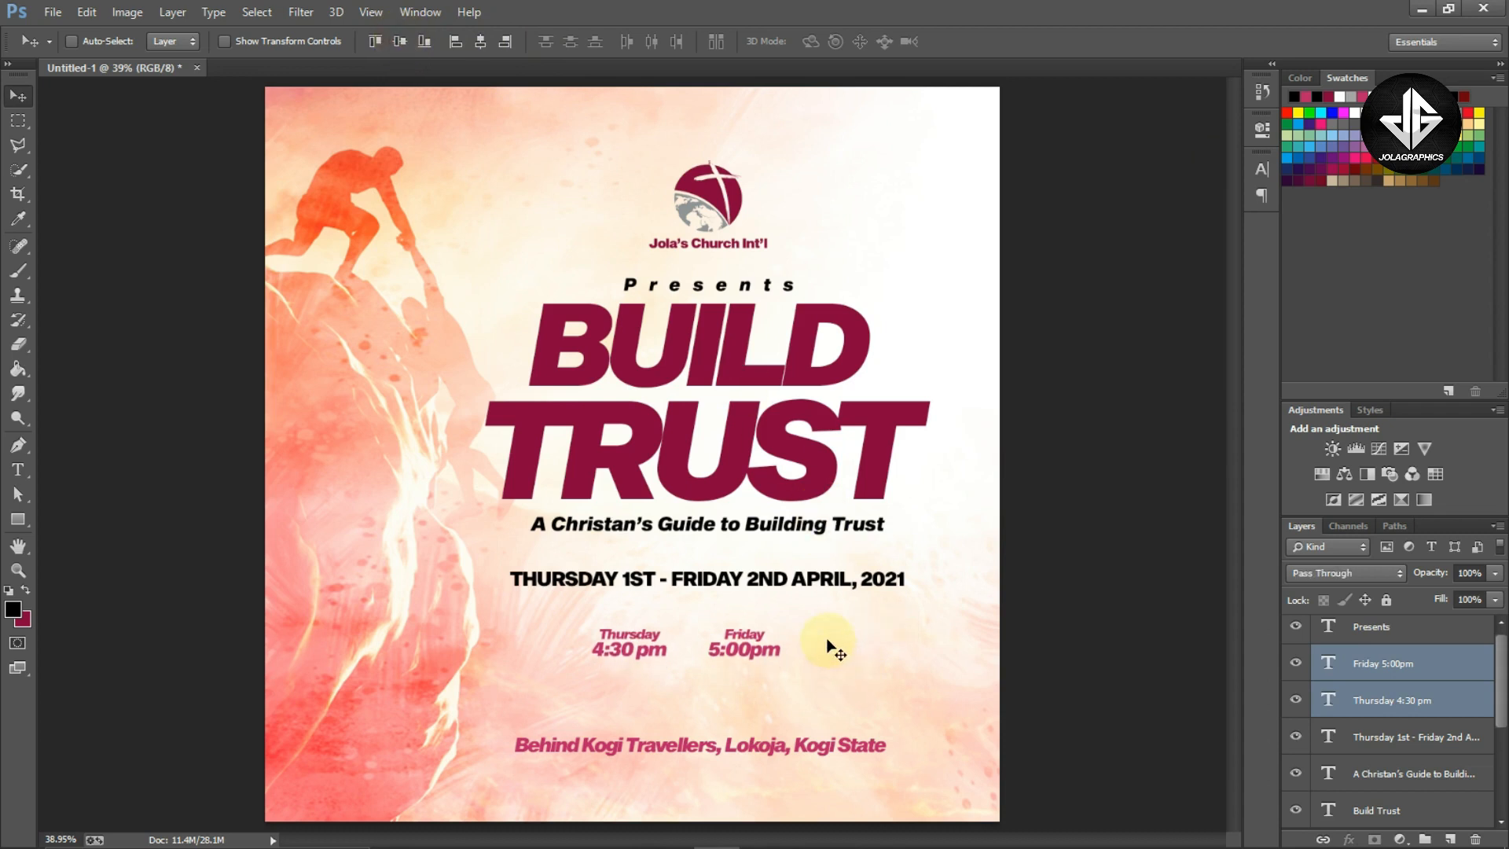
pyautogui.hotkey('ctrl', 'g')
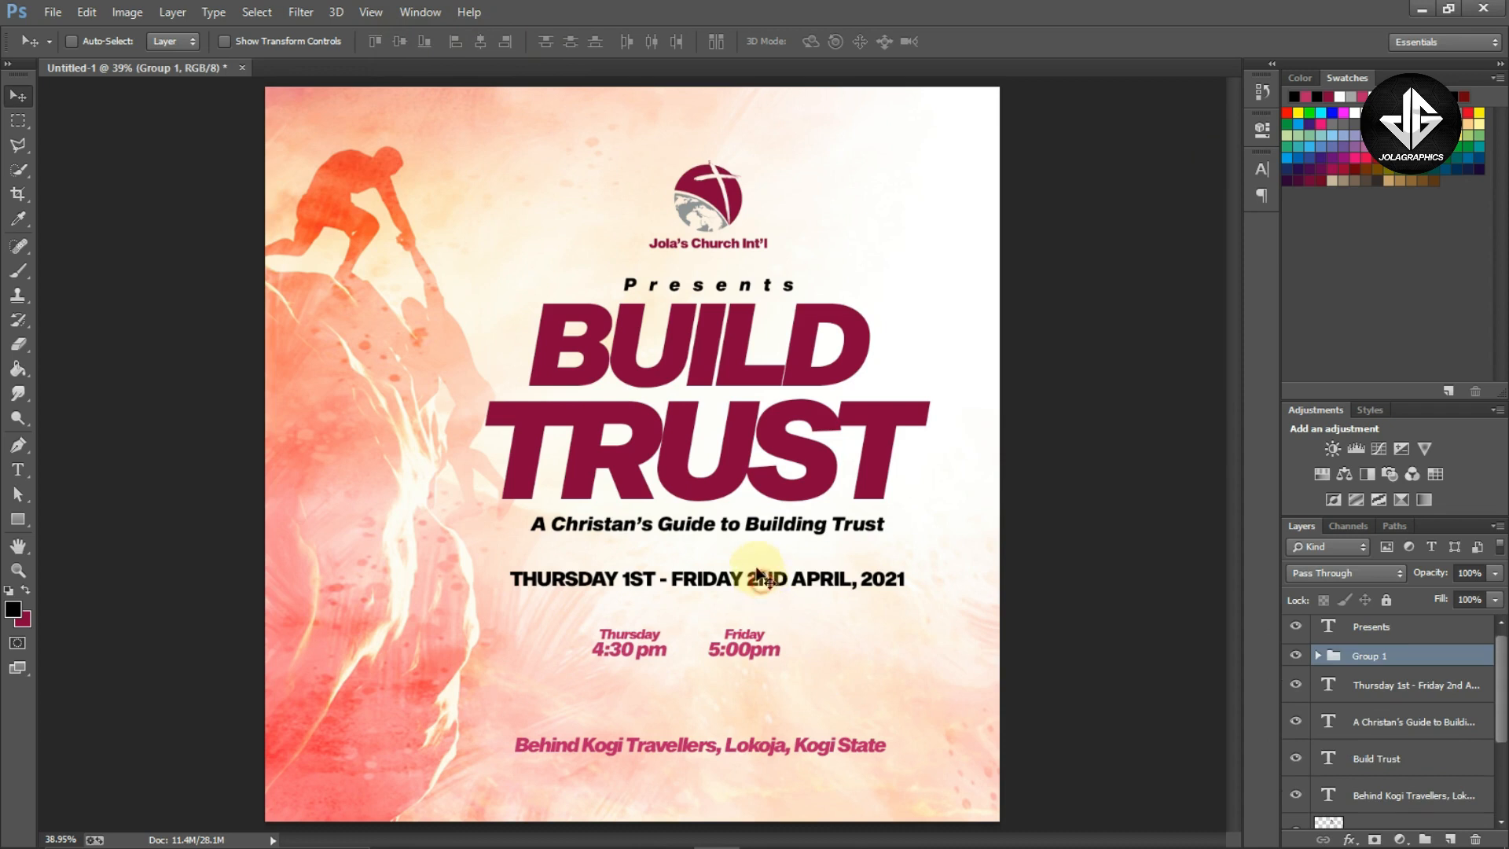
# Align the time group horizontally centred with the date line, subtitle and 'Build Trust' title
pyautogui.keyDown('ctrl'); pyautogui.keyDown('shift'); pyautogui.click(761, 586); pyautogui.keyUp('shift'); pyautogui.keyUp('ctrl')
pyautogui.keyDown('ctrl'); pyautogui.keyDown('shift'); pyautogui.click(751, 526); pyautogui.keyUp('shift'); pyautogui.keyUp('ctrl')
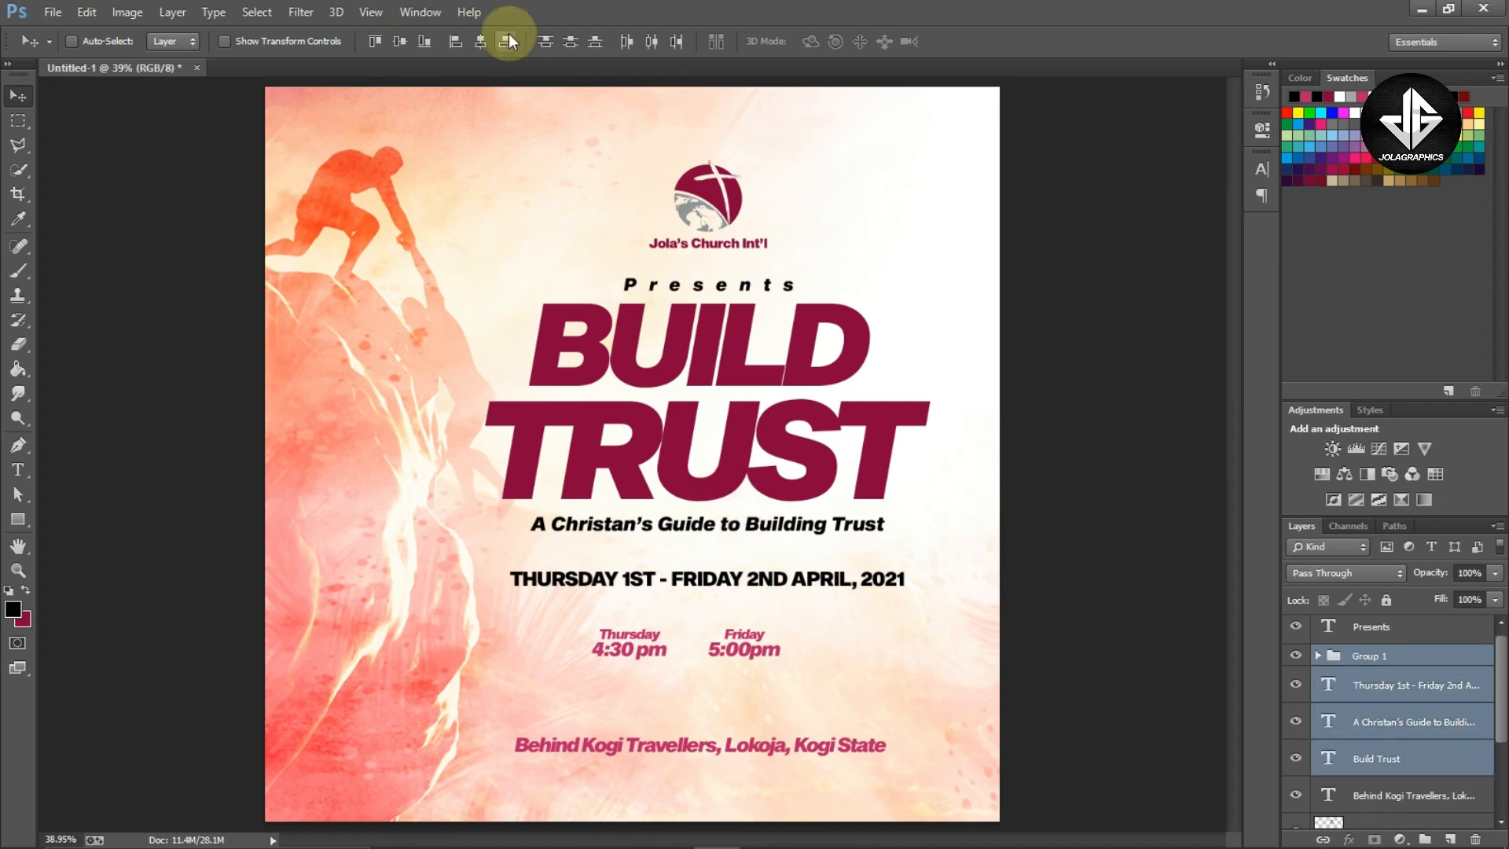
pyautogui.click(480, 41)
pyautogui.keyDown('ctrl'); pyautogui.keyDown('shift'); pyautogui.click(867, 409); pyautogui.keyUp('shift'); pyautogui.keyUp('ctrl')
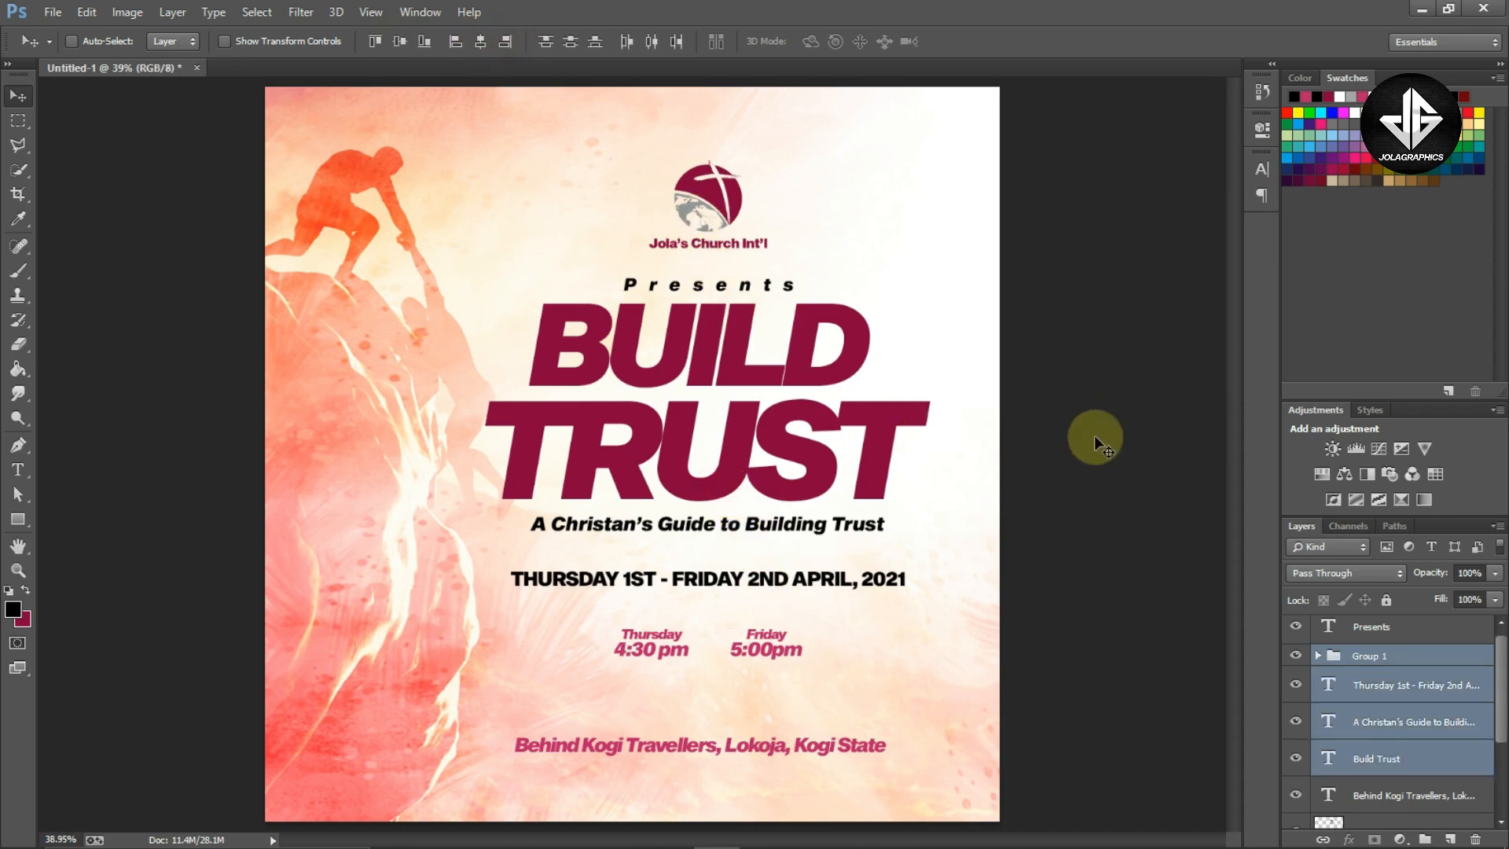
pyautogui.keyDown('ctrl'); pyautogui.click(1095, 438); pyautogui.keyUp('ctrl')
# Select the time group and start Free Transform on it
pyautogui.keyDown('ctrl'); pyautogui.click(790, 657); pyautogui.keyUp('ctrl')
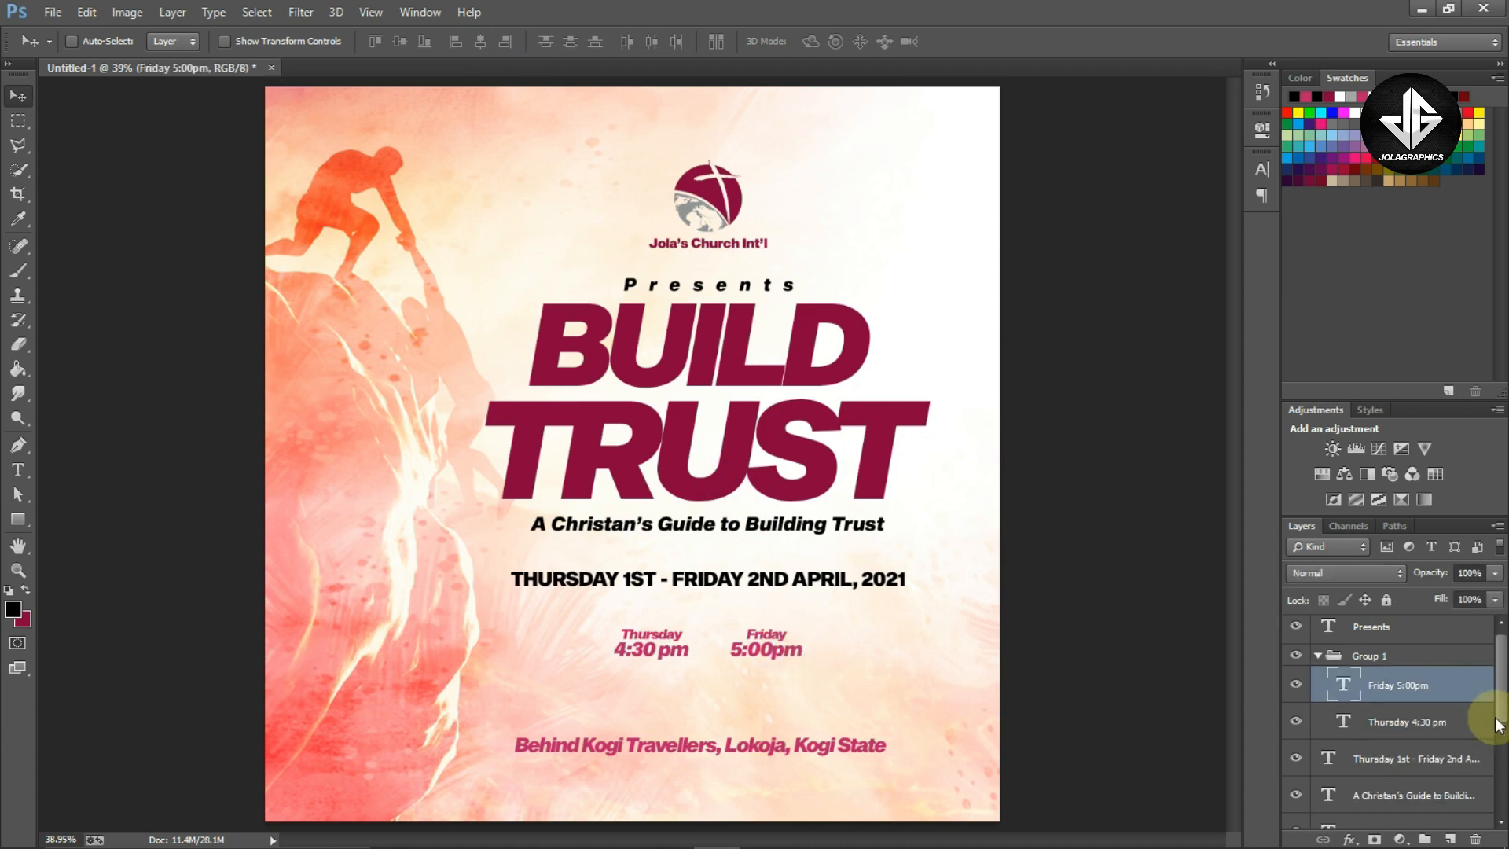
pyautogui.click(1442, 657)
pyautogui.hotkey('ctrl', 't')
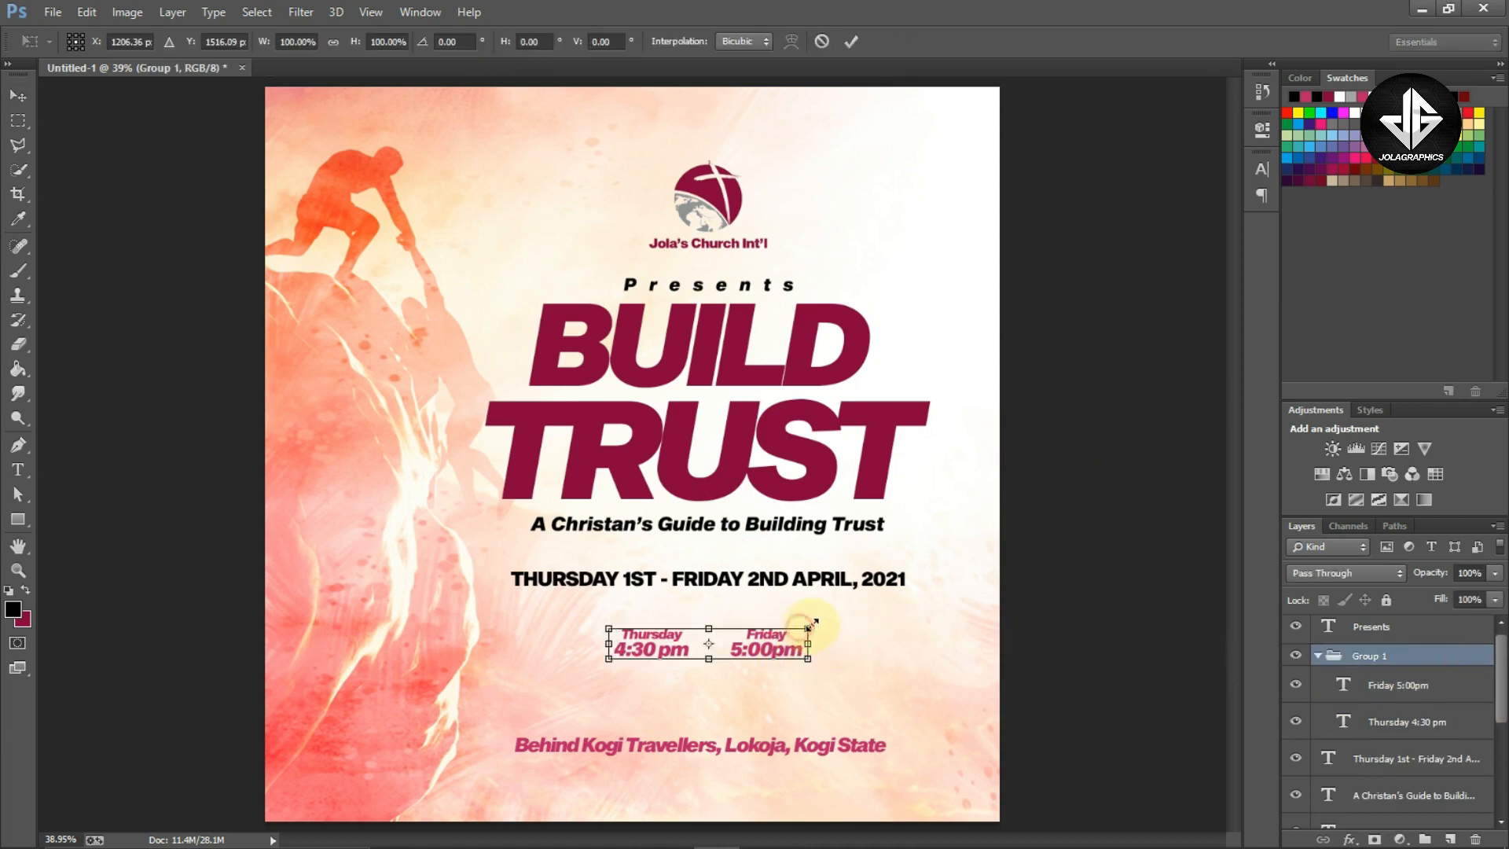